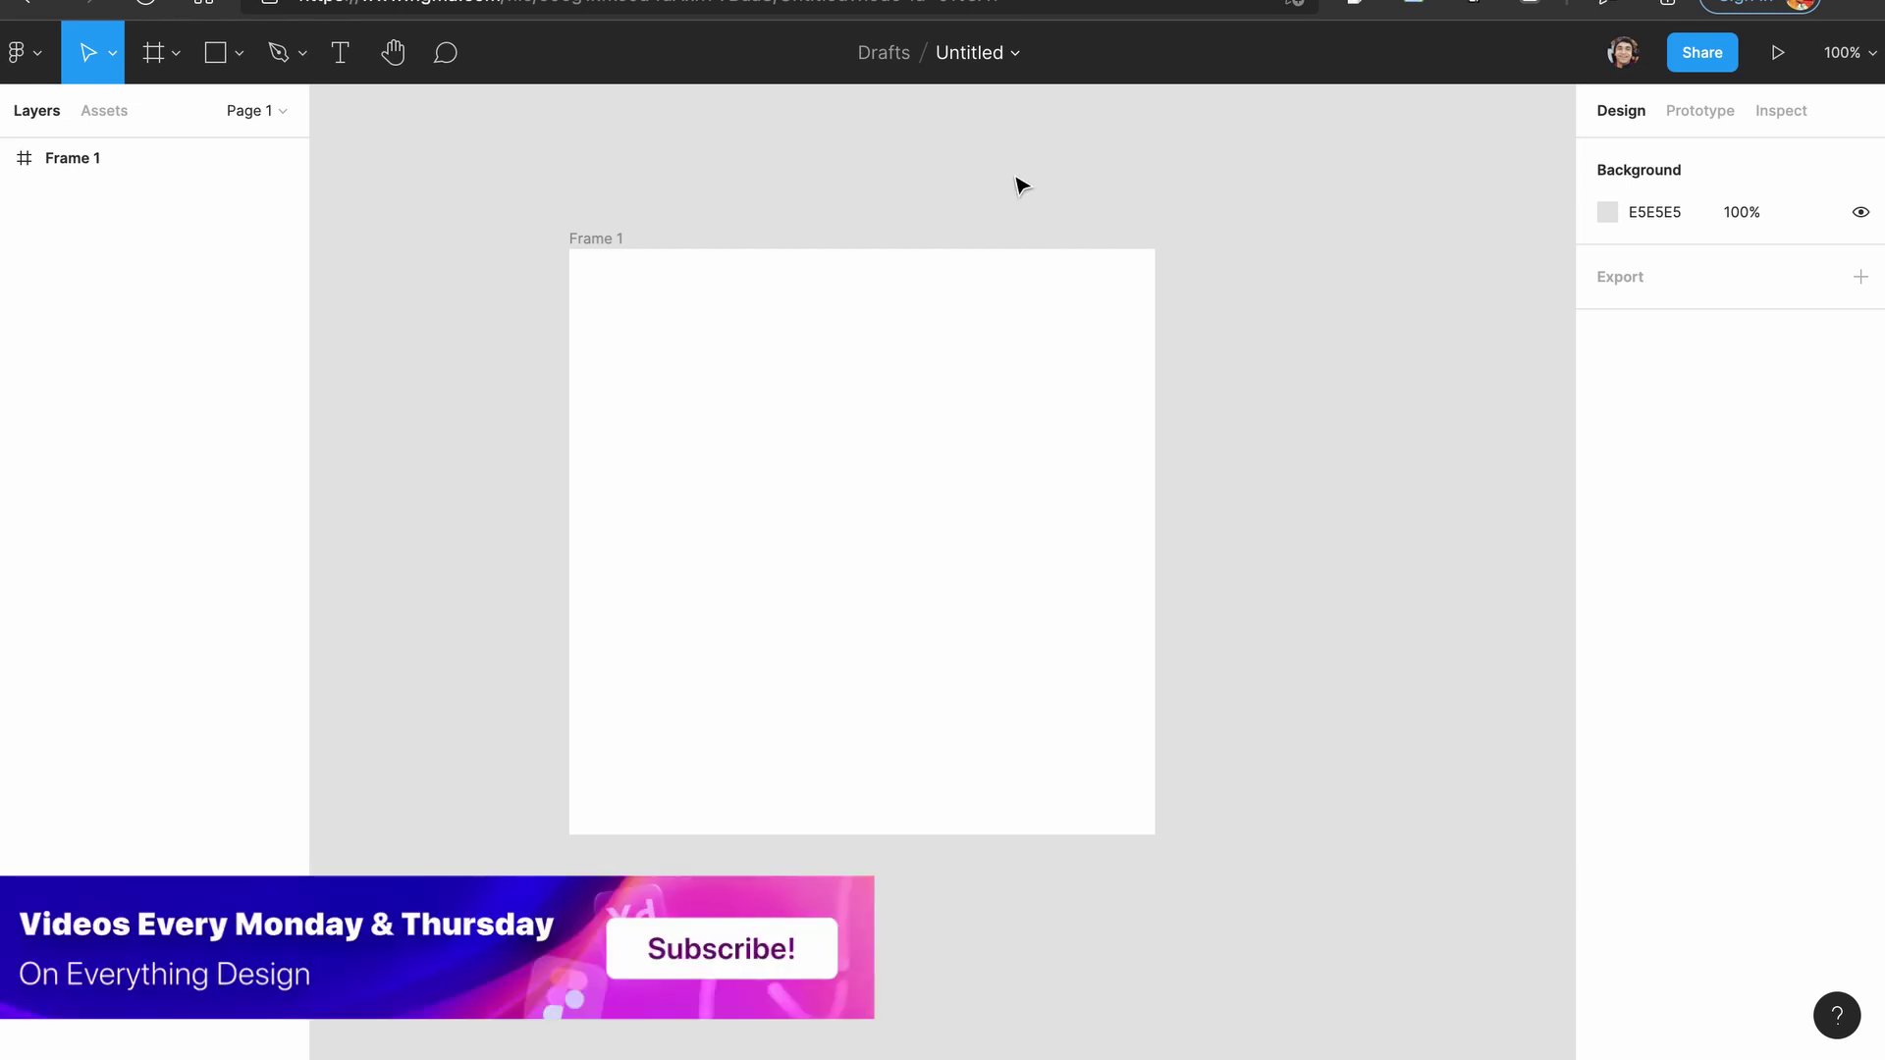
Change the frame's fill to the light grey FAFAFA.
{"action": "left_click", "coordinate": [1079, 285]}
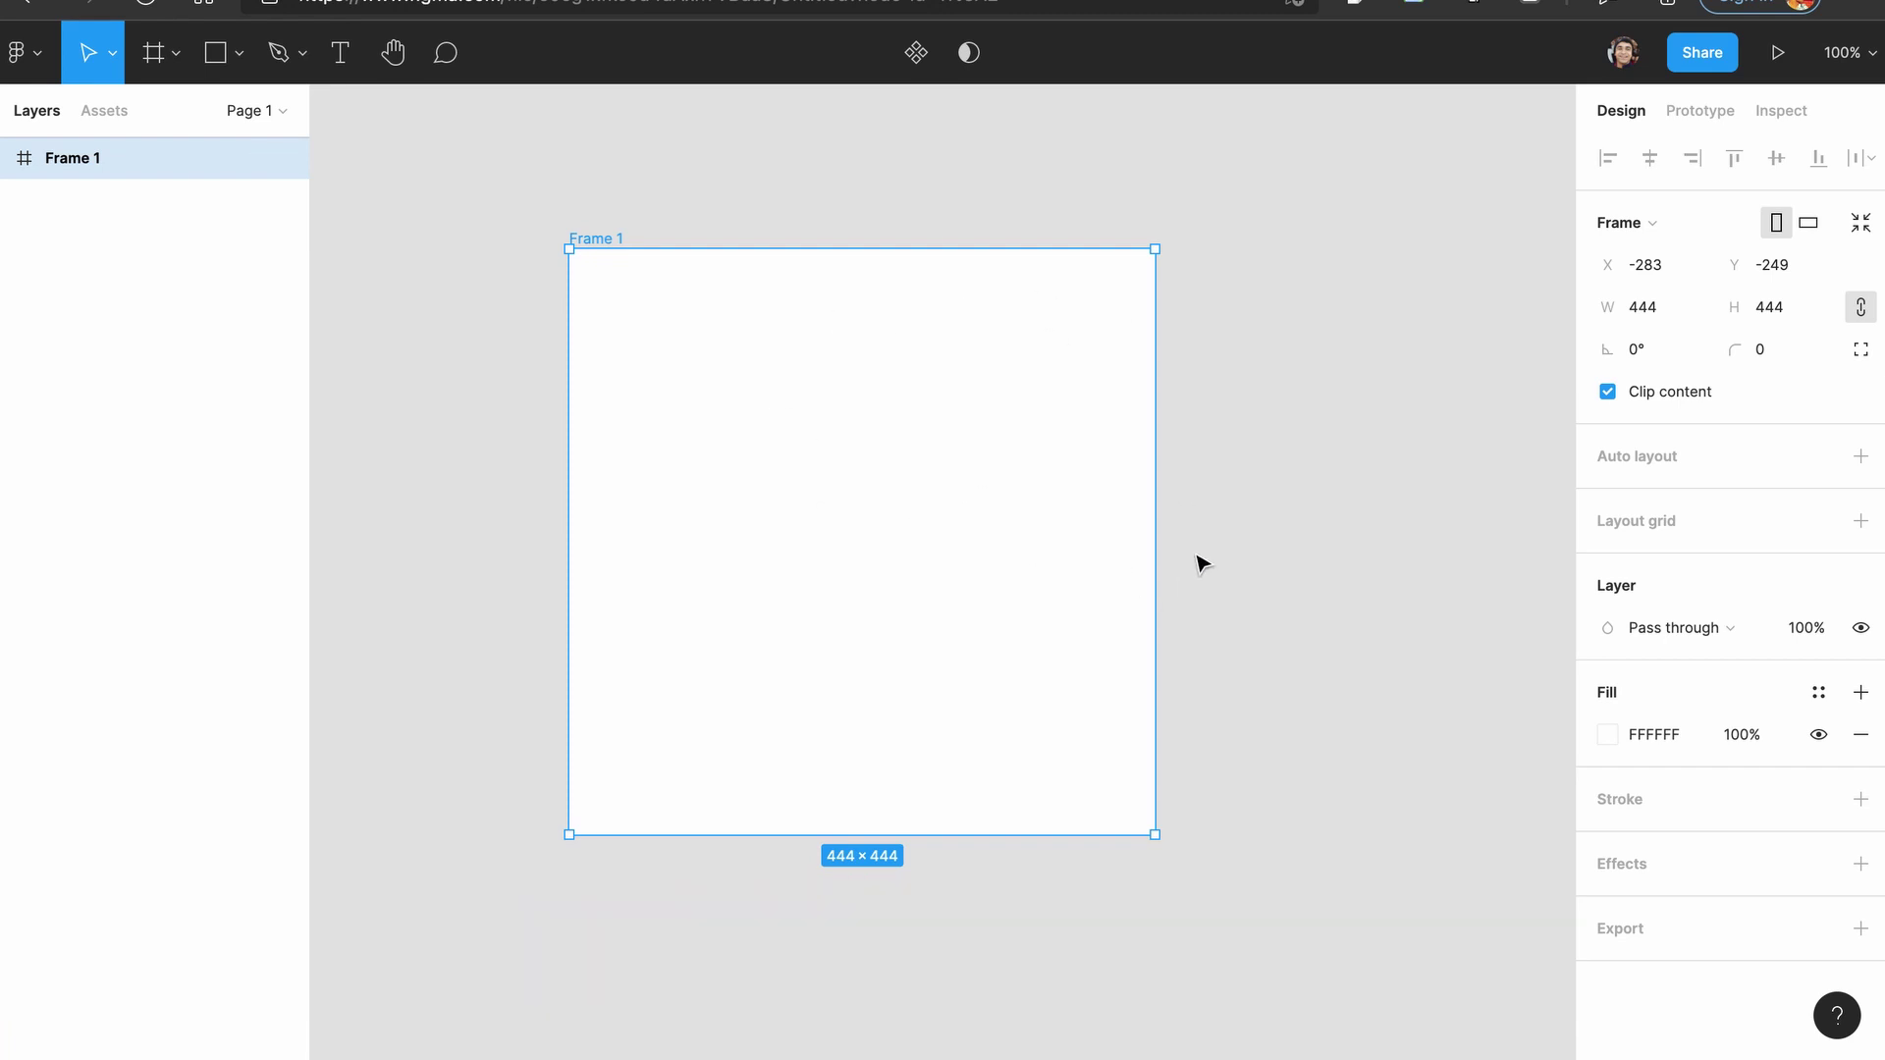
{"action": "left_click", "coordinate": [1608, 734]}
{"action": "left_click", "coordinate": [1260, 411]}
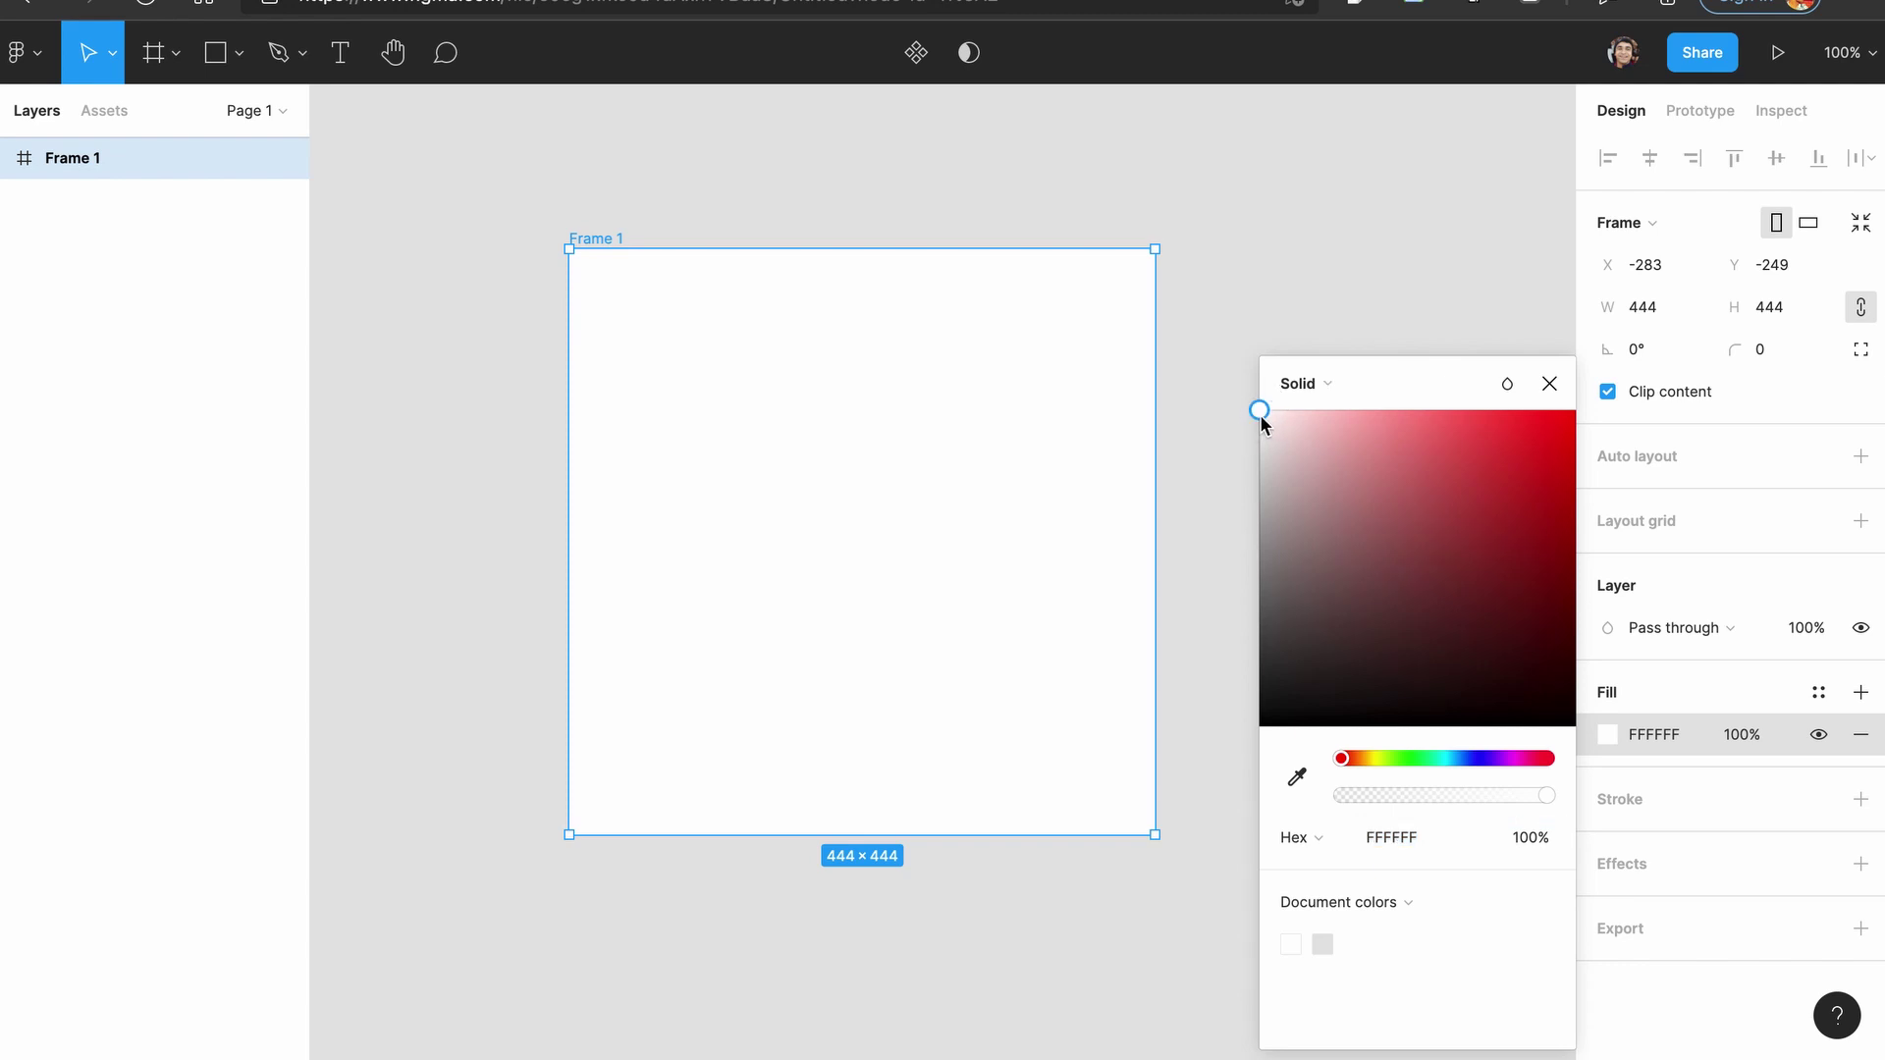
{"action": "left_click_drag", "start_coordinate": [1260, 416], "coordinate": [1261, 418]}
{"action": "left_click", "coordinate": [1330, 279]}
Draw a square of about 341 × 341 inside the frame and centre it at about X 52, Y 52.
{"action": "key", "text": "r"}
{"action": "left_click_drag", "start_coordinate": [623, 316], "coordinate": [1031, 765]}
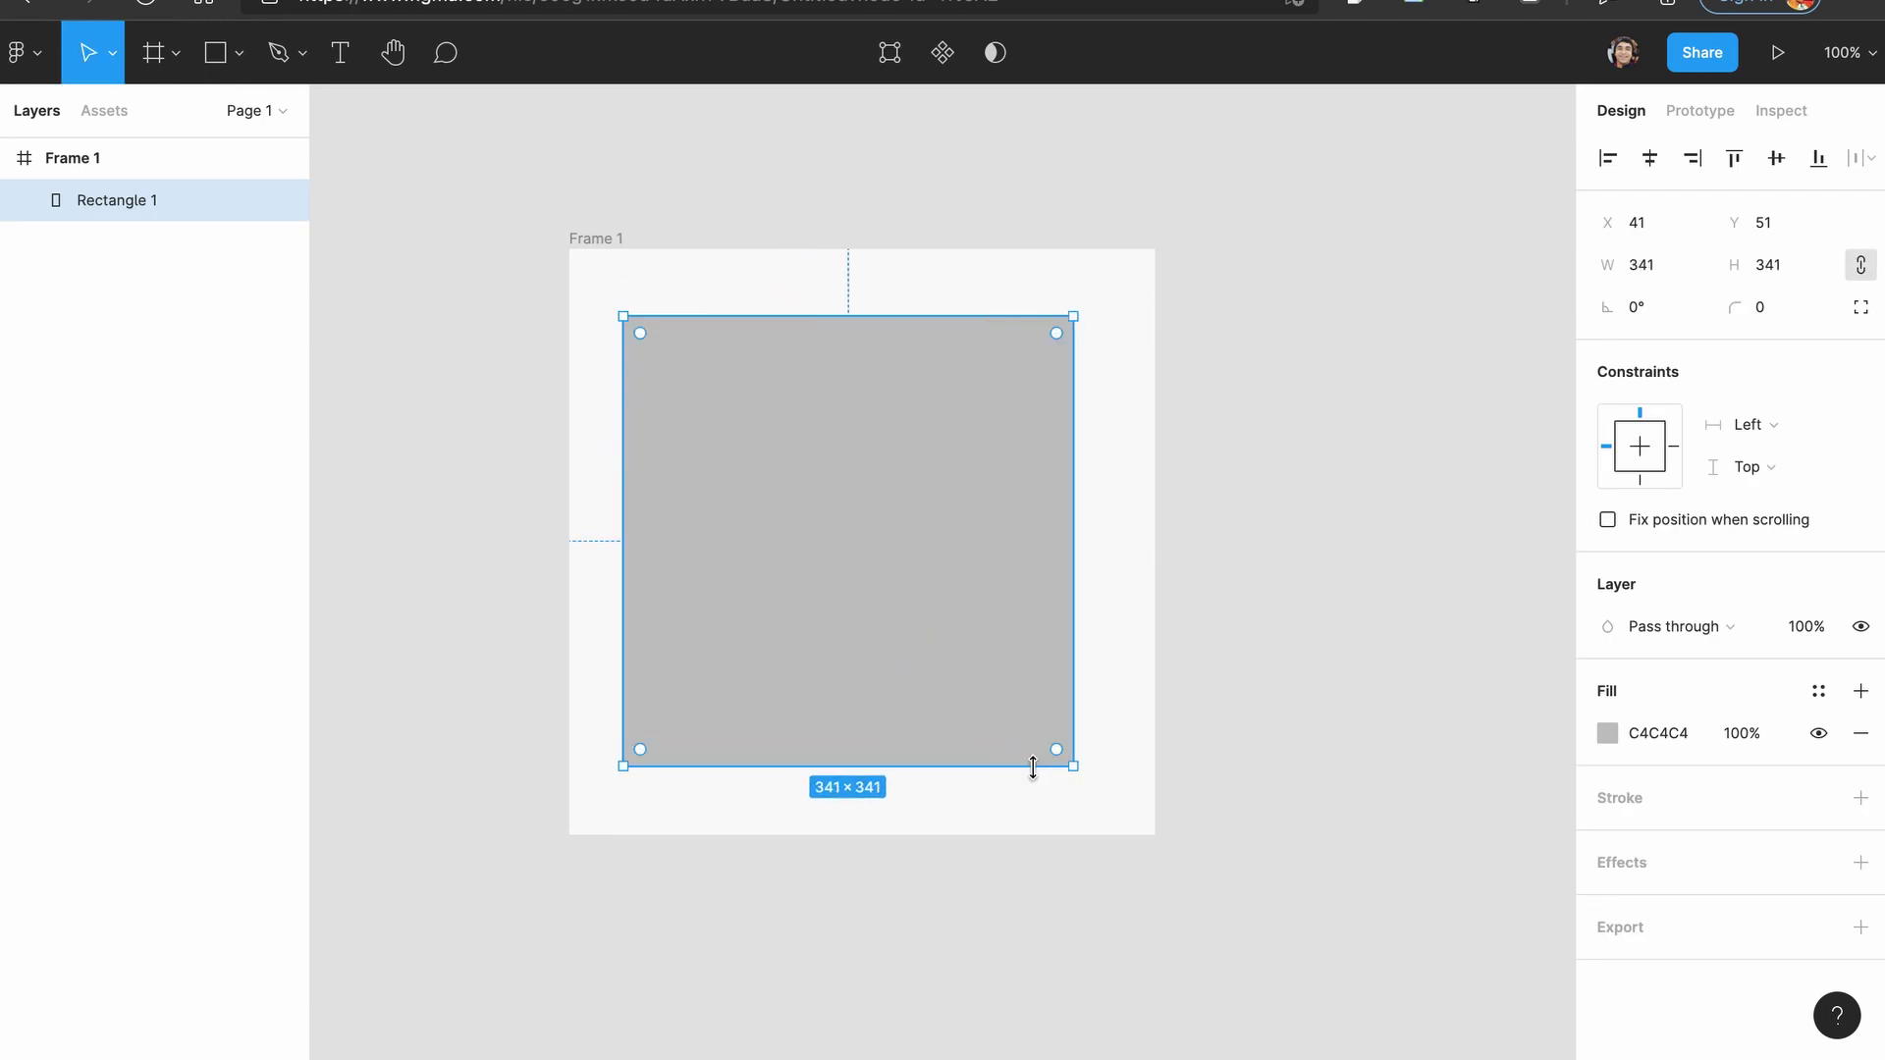
{"action": "key", "text": "Escape"}
{"action": "left_click_drag", "start_coordinate": [934, 716], "coordinate": [951, 697]}
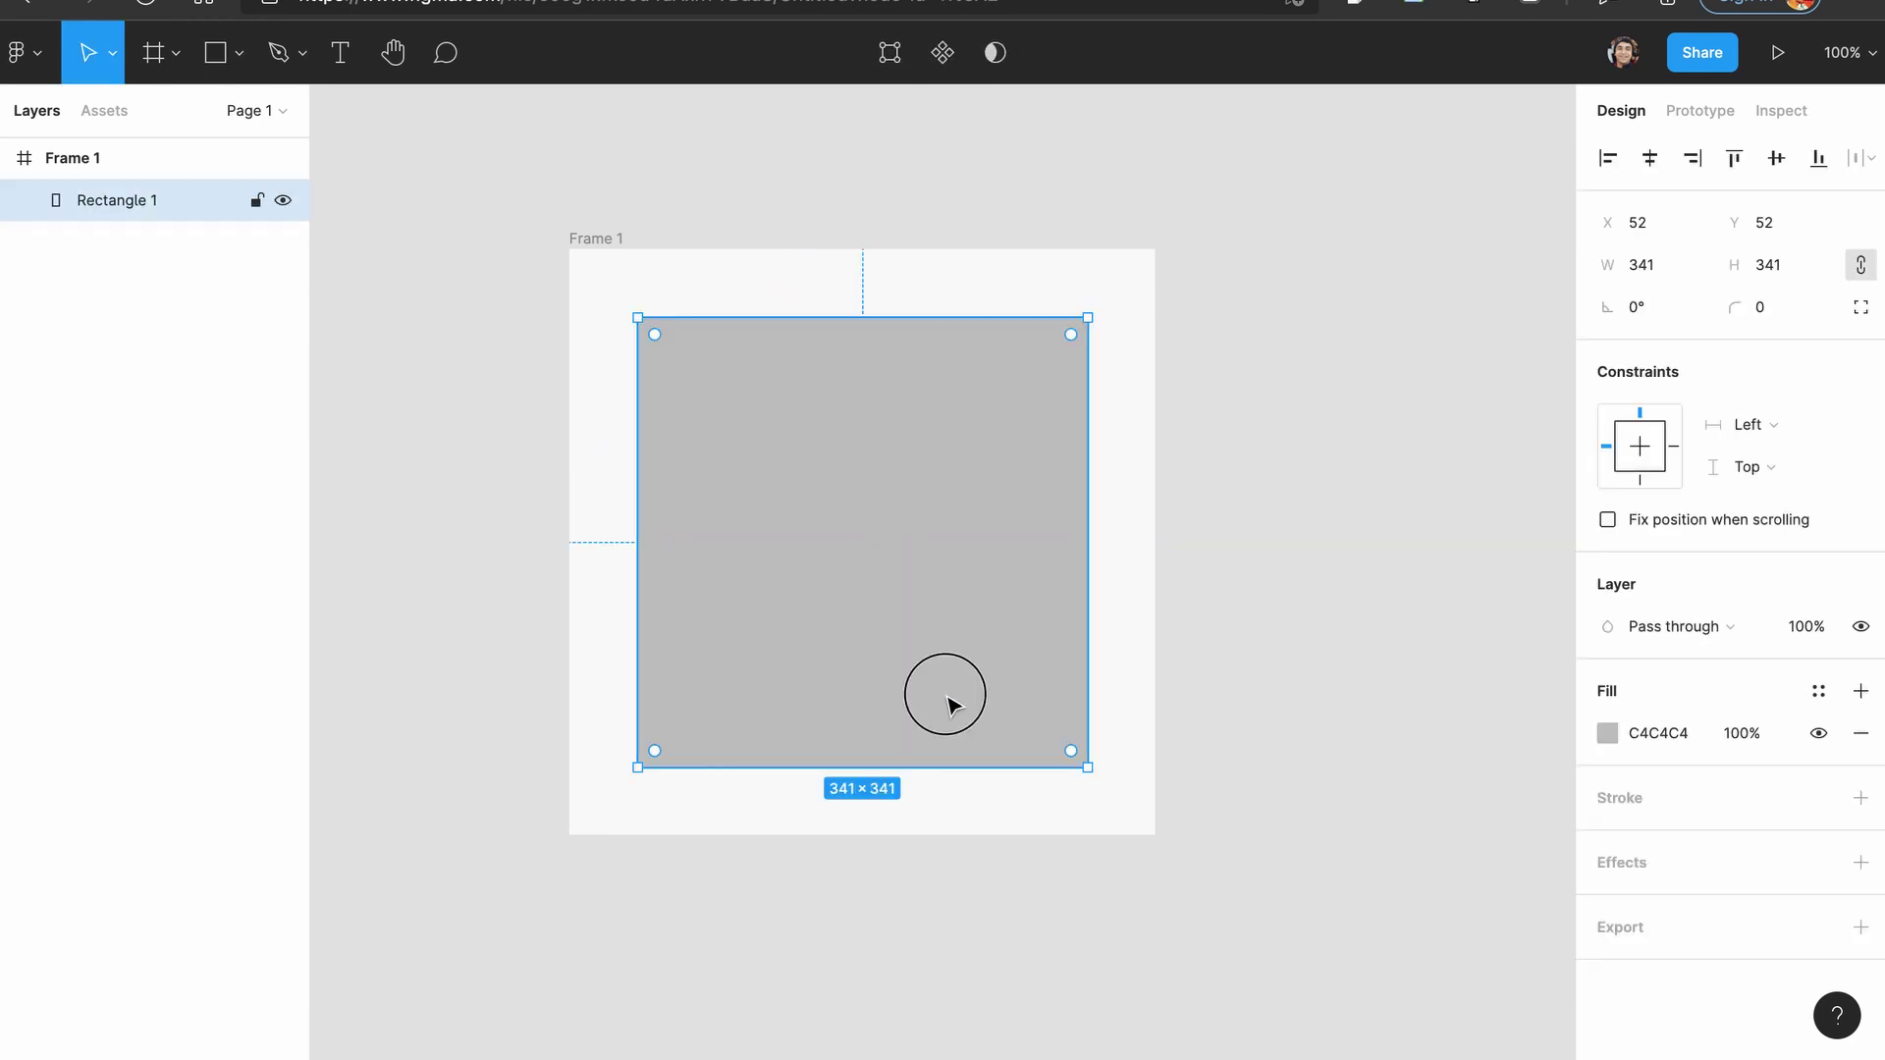
Fill the square with white FFFFFF.
{"action": "left_click", "coordinate": [1607, 733]}
{"action": "left_click_drag", "start_coordinate": [1524, 671], "coordinate": [1217, 328]}
{"action": "left_click", "coordinate": [1281, 247]}
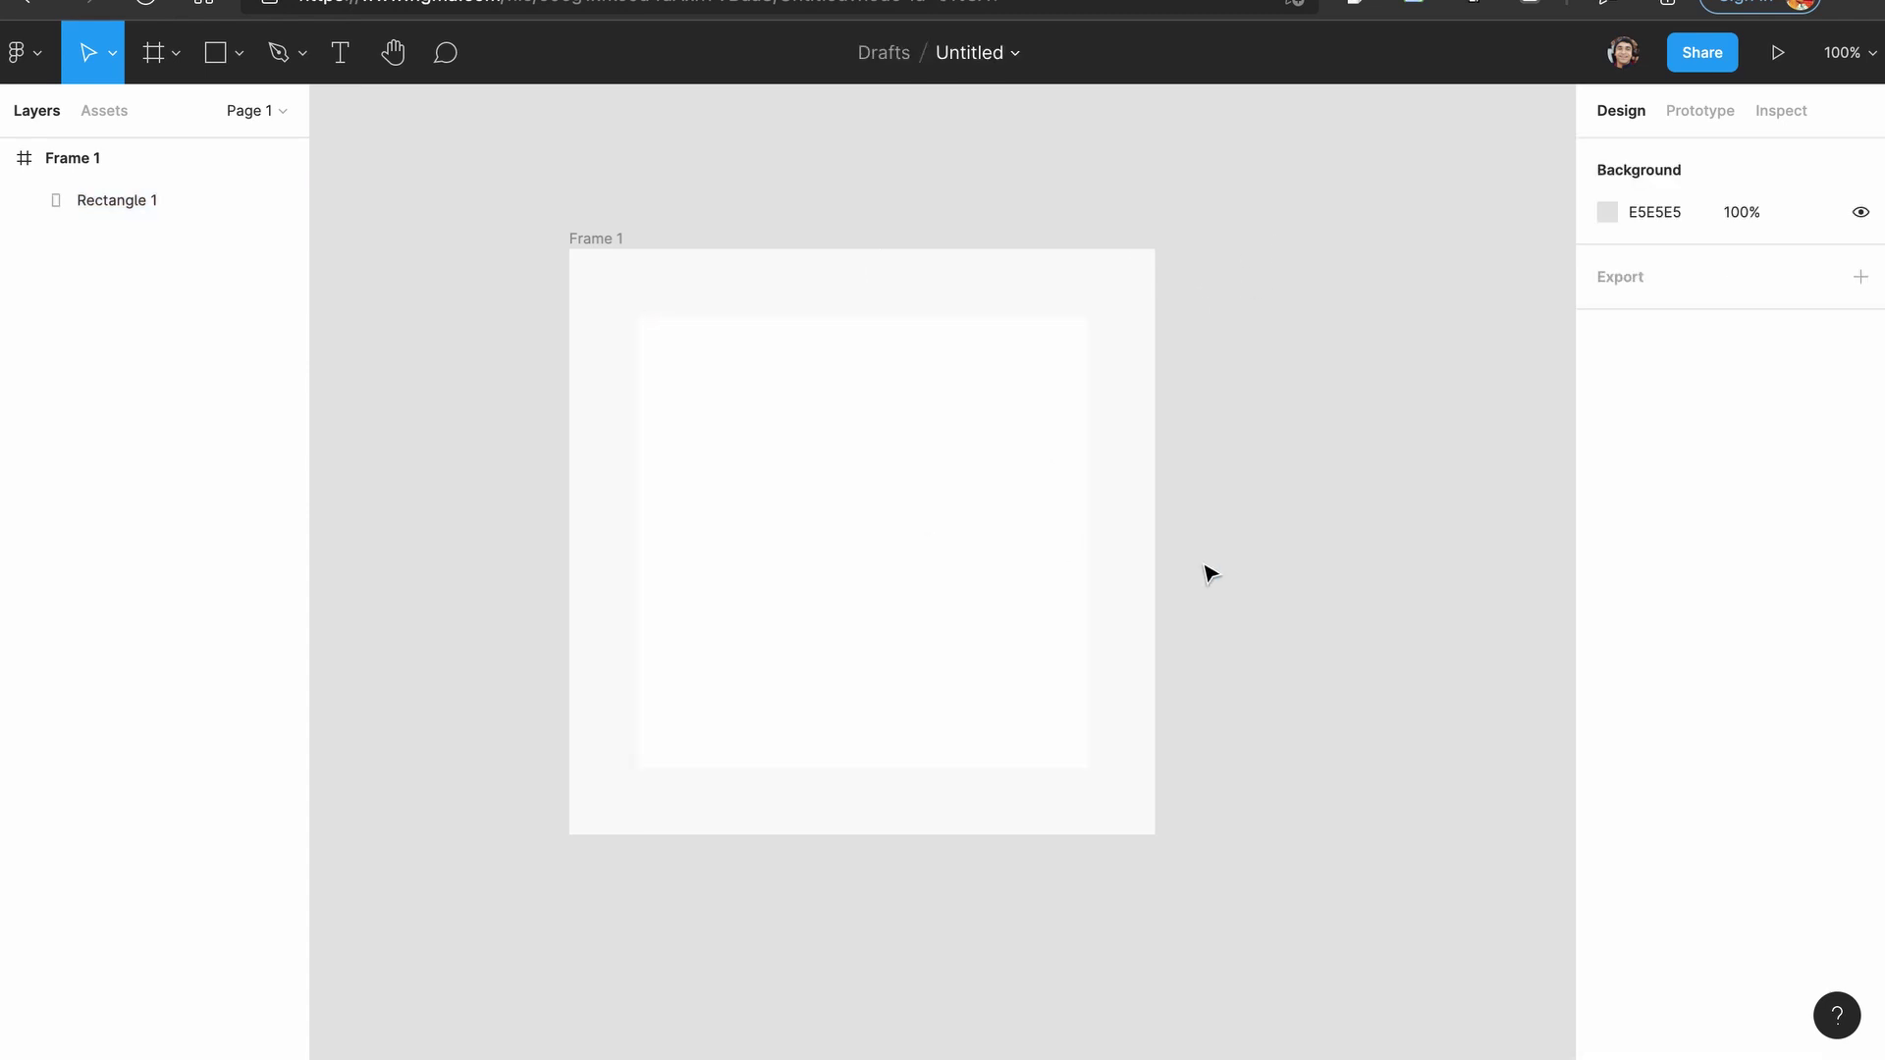
Add a drop shadow effect to the white square and inspect its default look.
{"action": "left_click", "coordinate": [967, 463]}
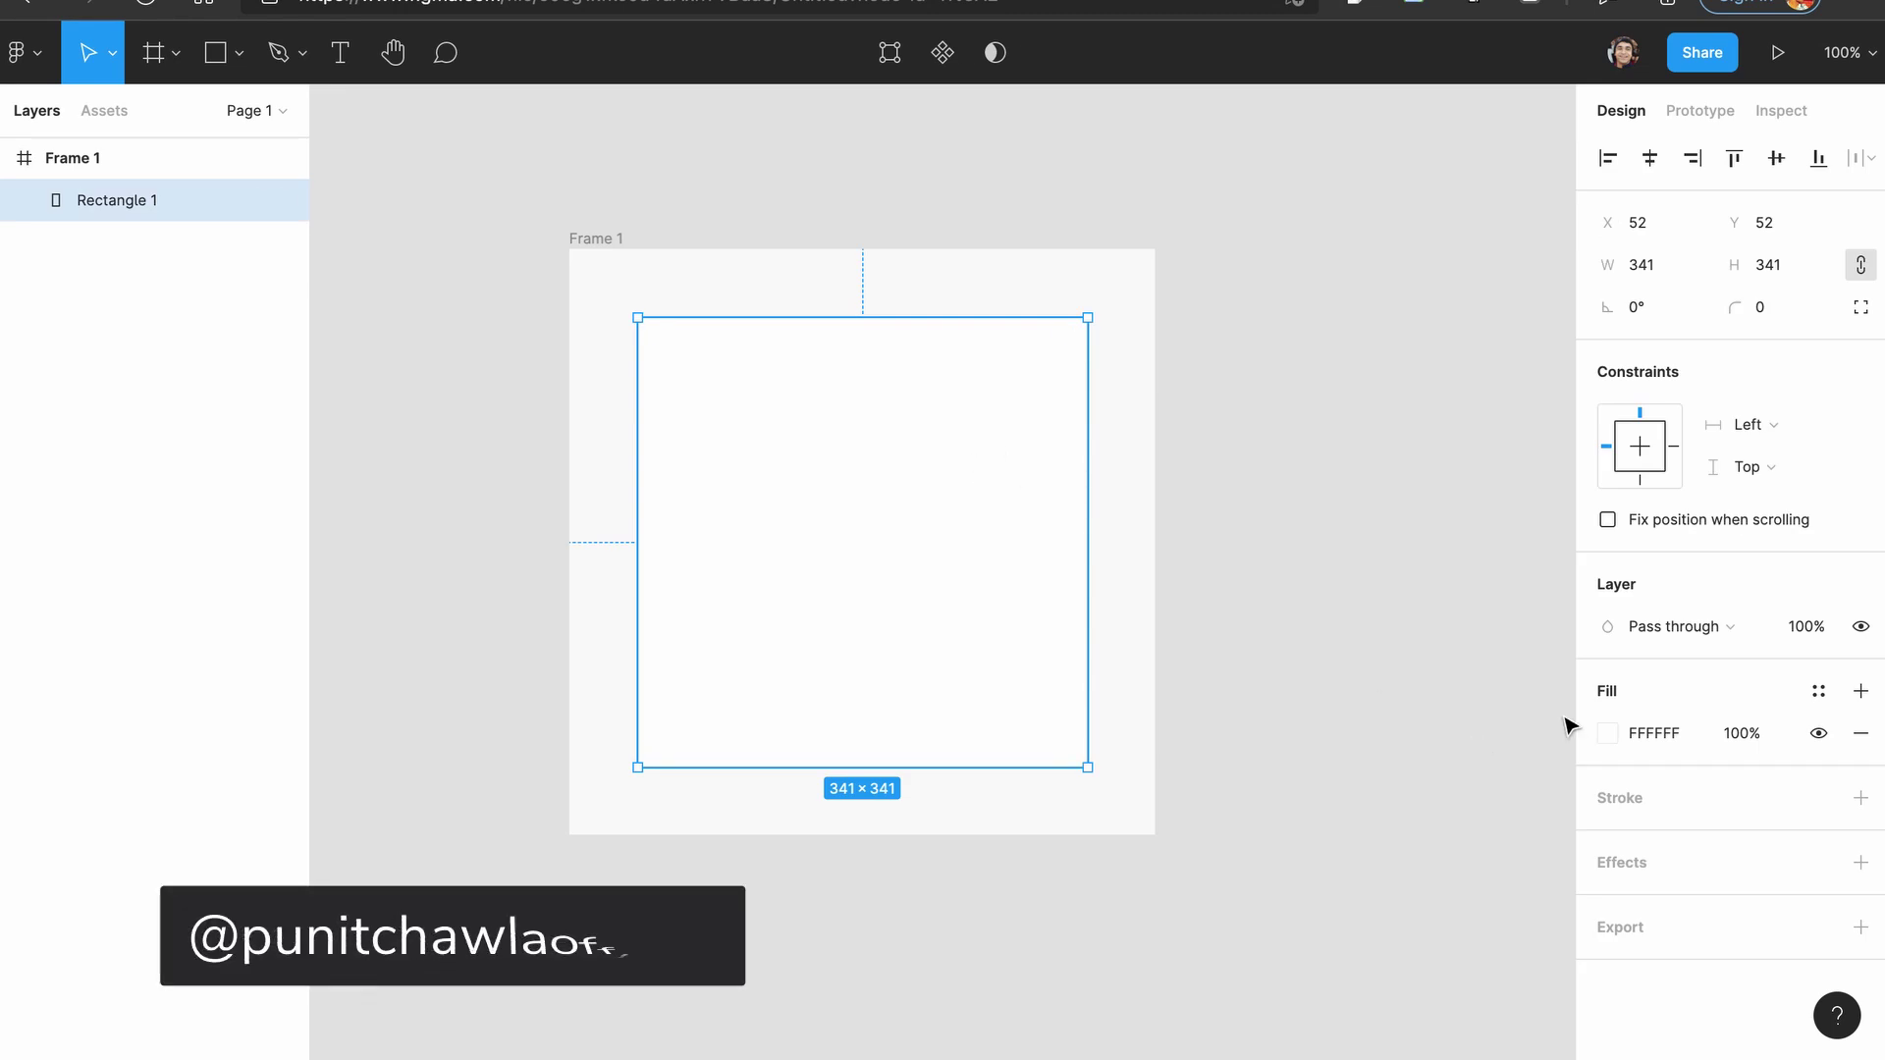
{"action": "left_click", "coordinate": [1634, 869]}
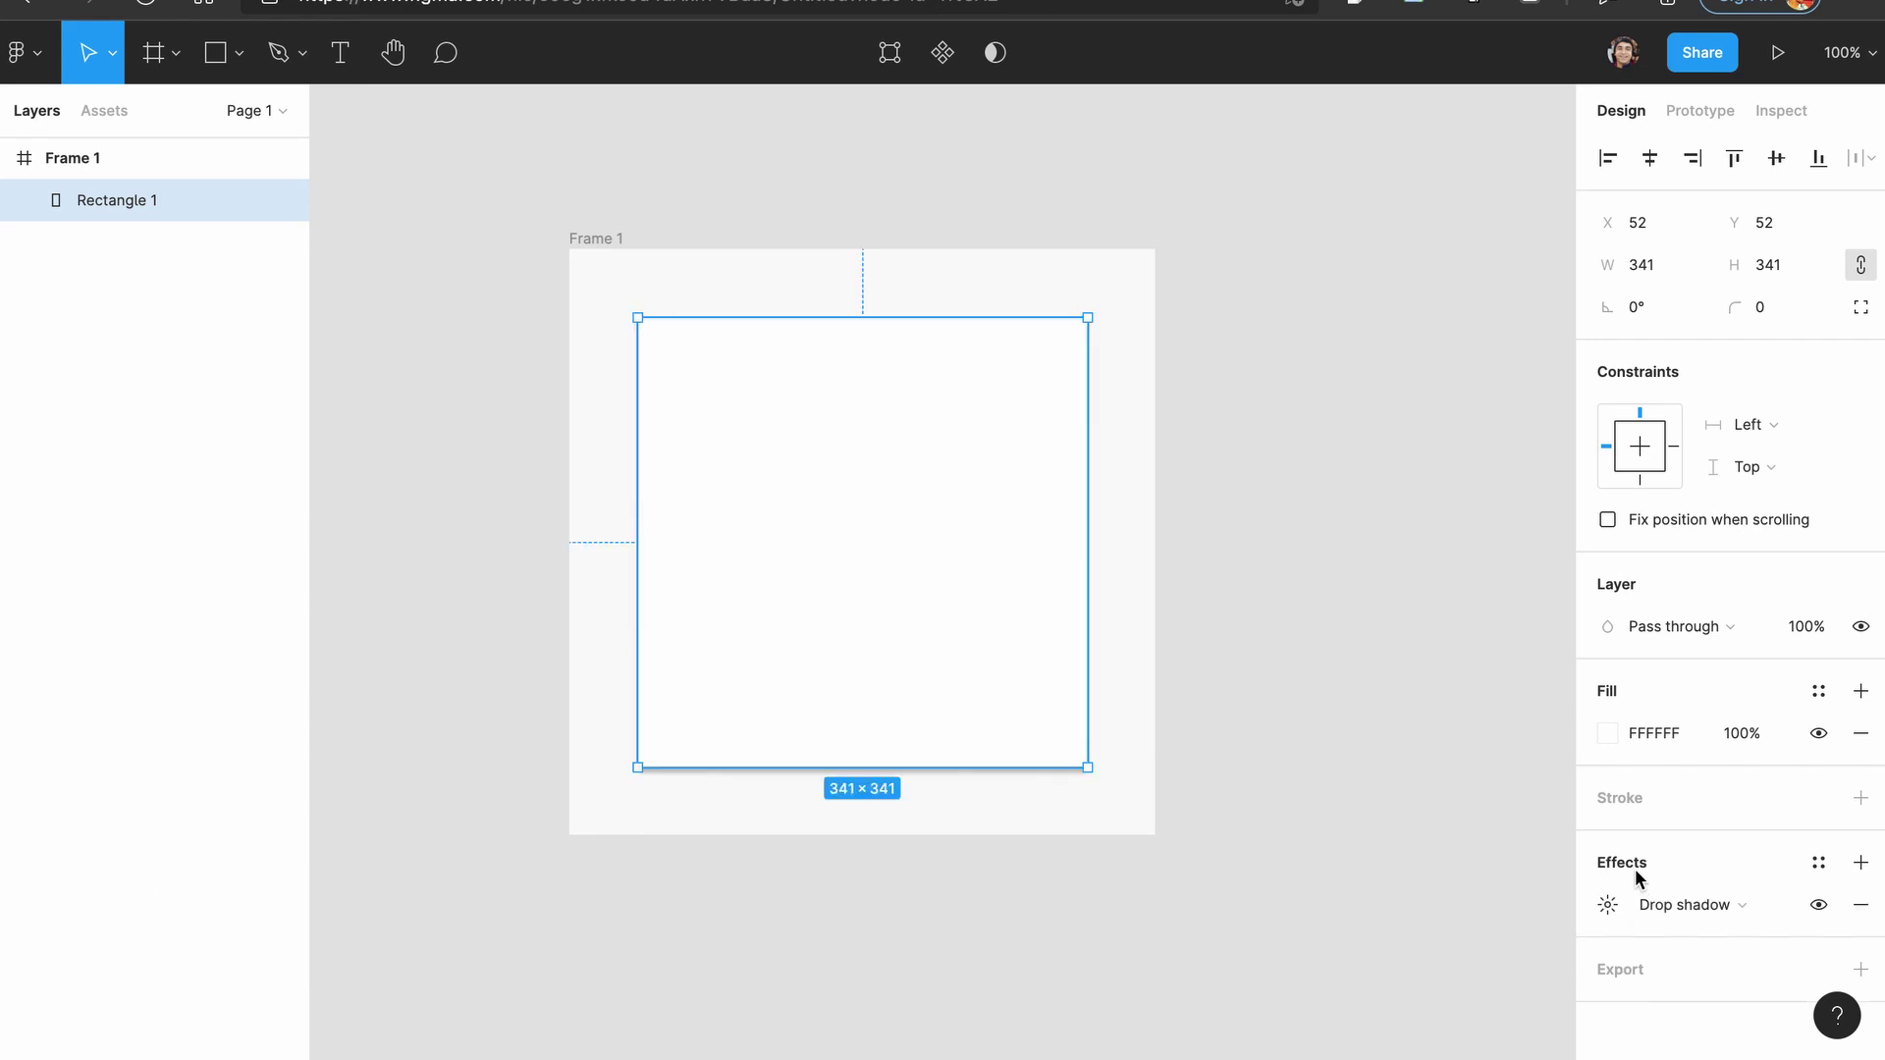
{"action": "left_click", "coordinate": [1708, 908]}
{"action": "left_click", "coordinate": [1695, 904]}
{"action": "left_click", "coordinate": [1599, 907]}
{"action": "left_click", "coordinate": [1141, 411]}
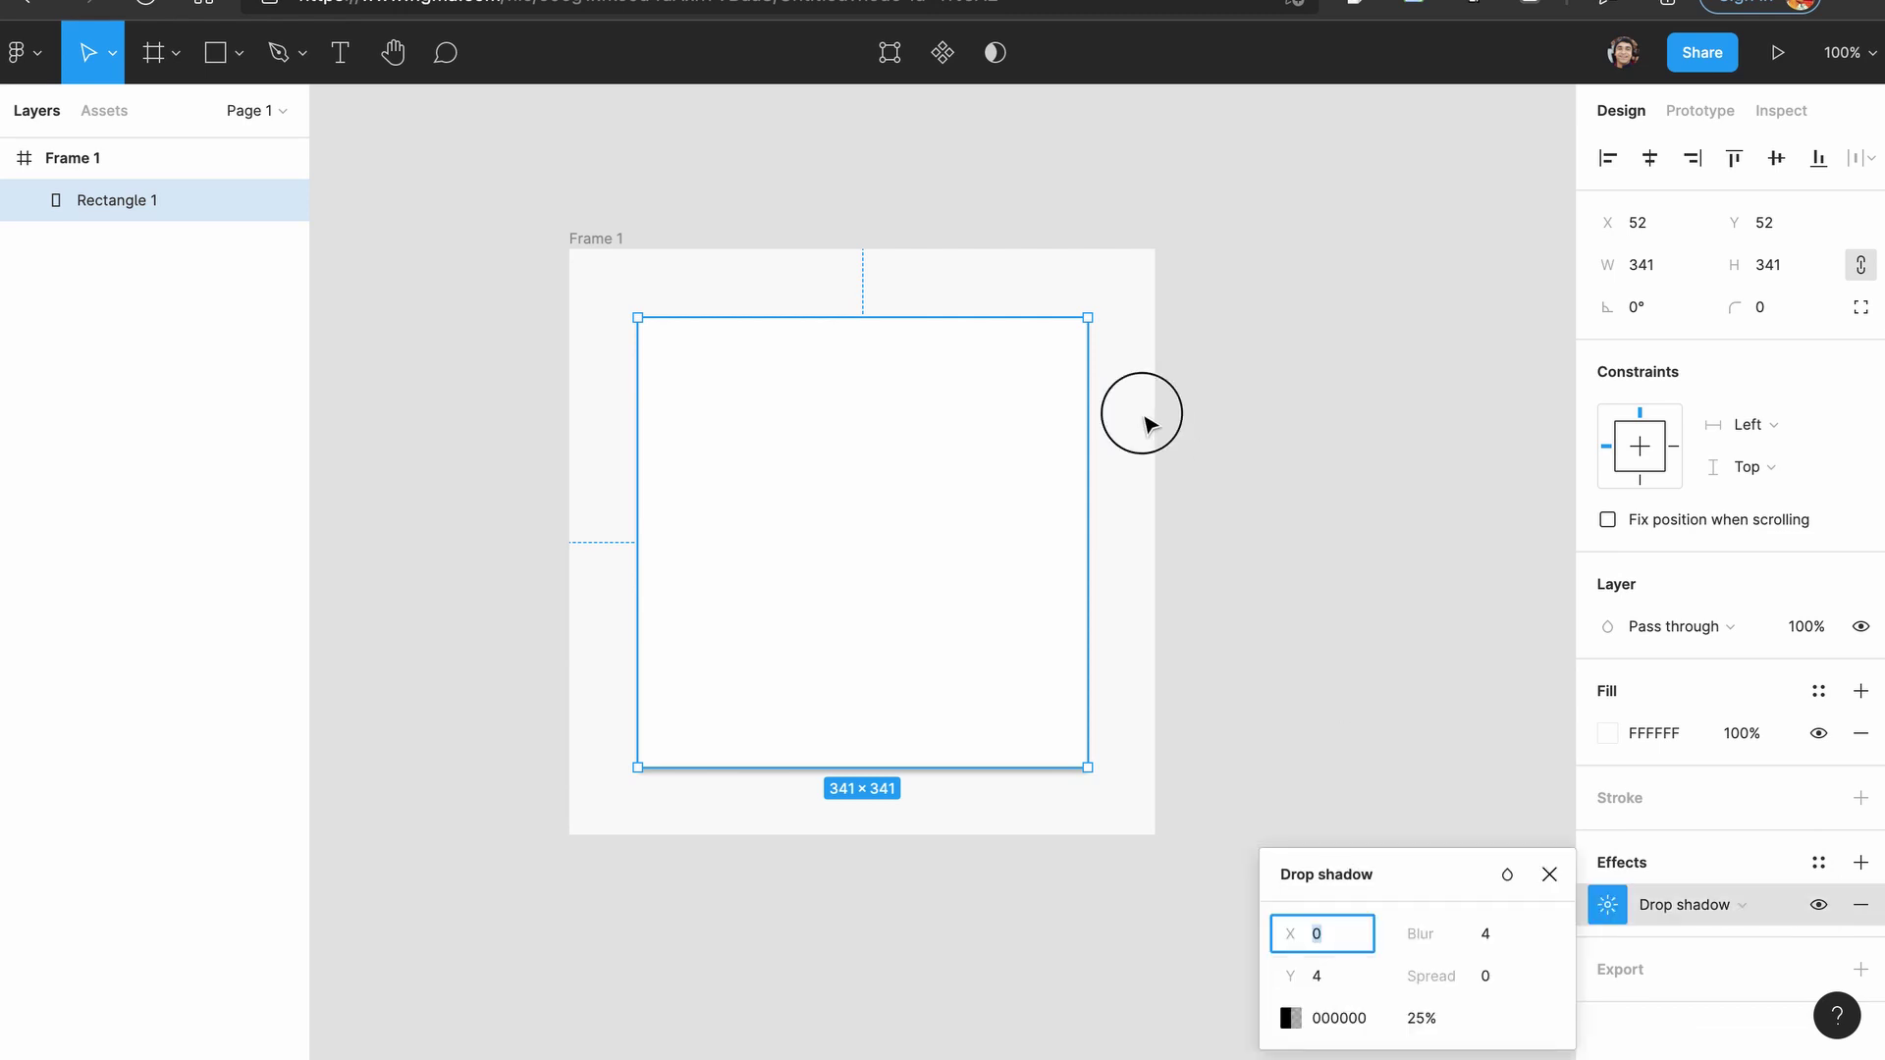
{"action": "scroll", "coordinate": [944, 604], "scroll_direction": "up", "scroll_amount": 5}
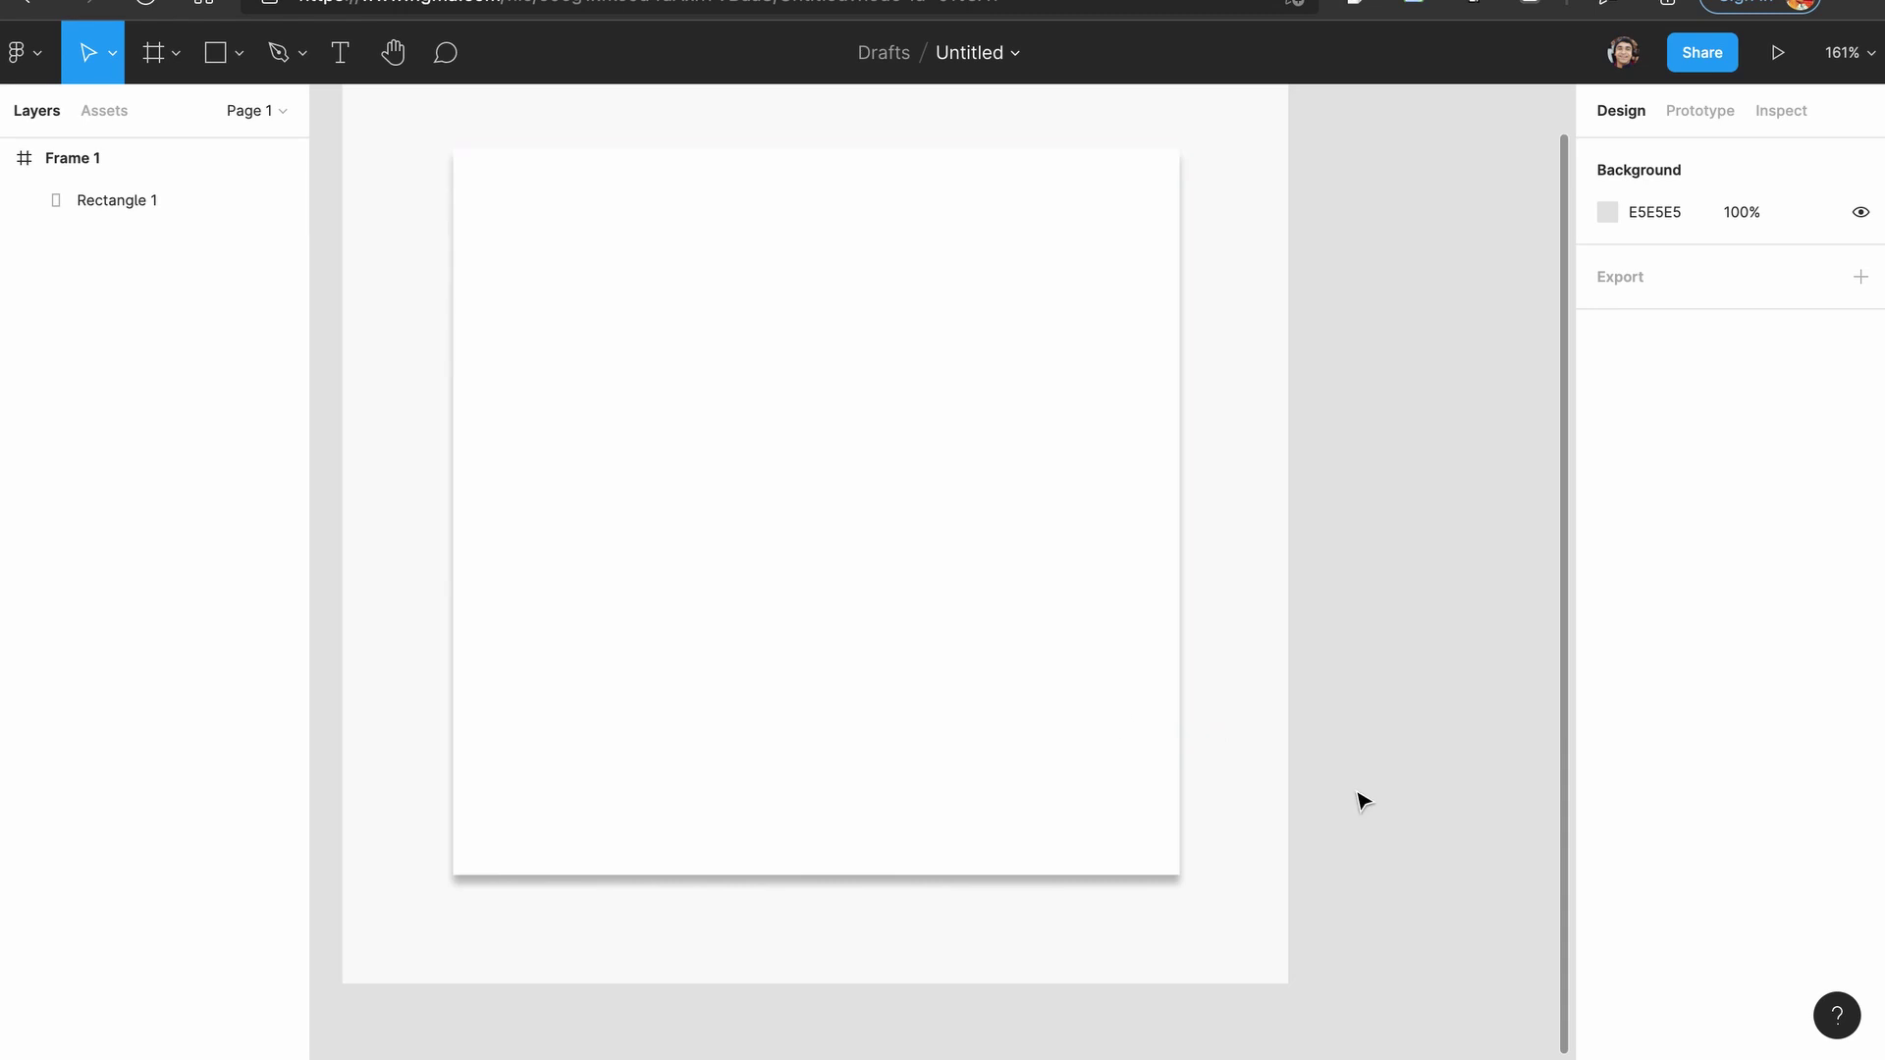
{"action": "scroll", "coordinate": [1363, 800], "scroll_direction": "down", "scroll_amount": 5}
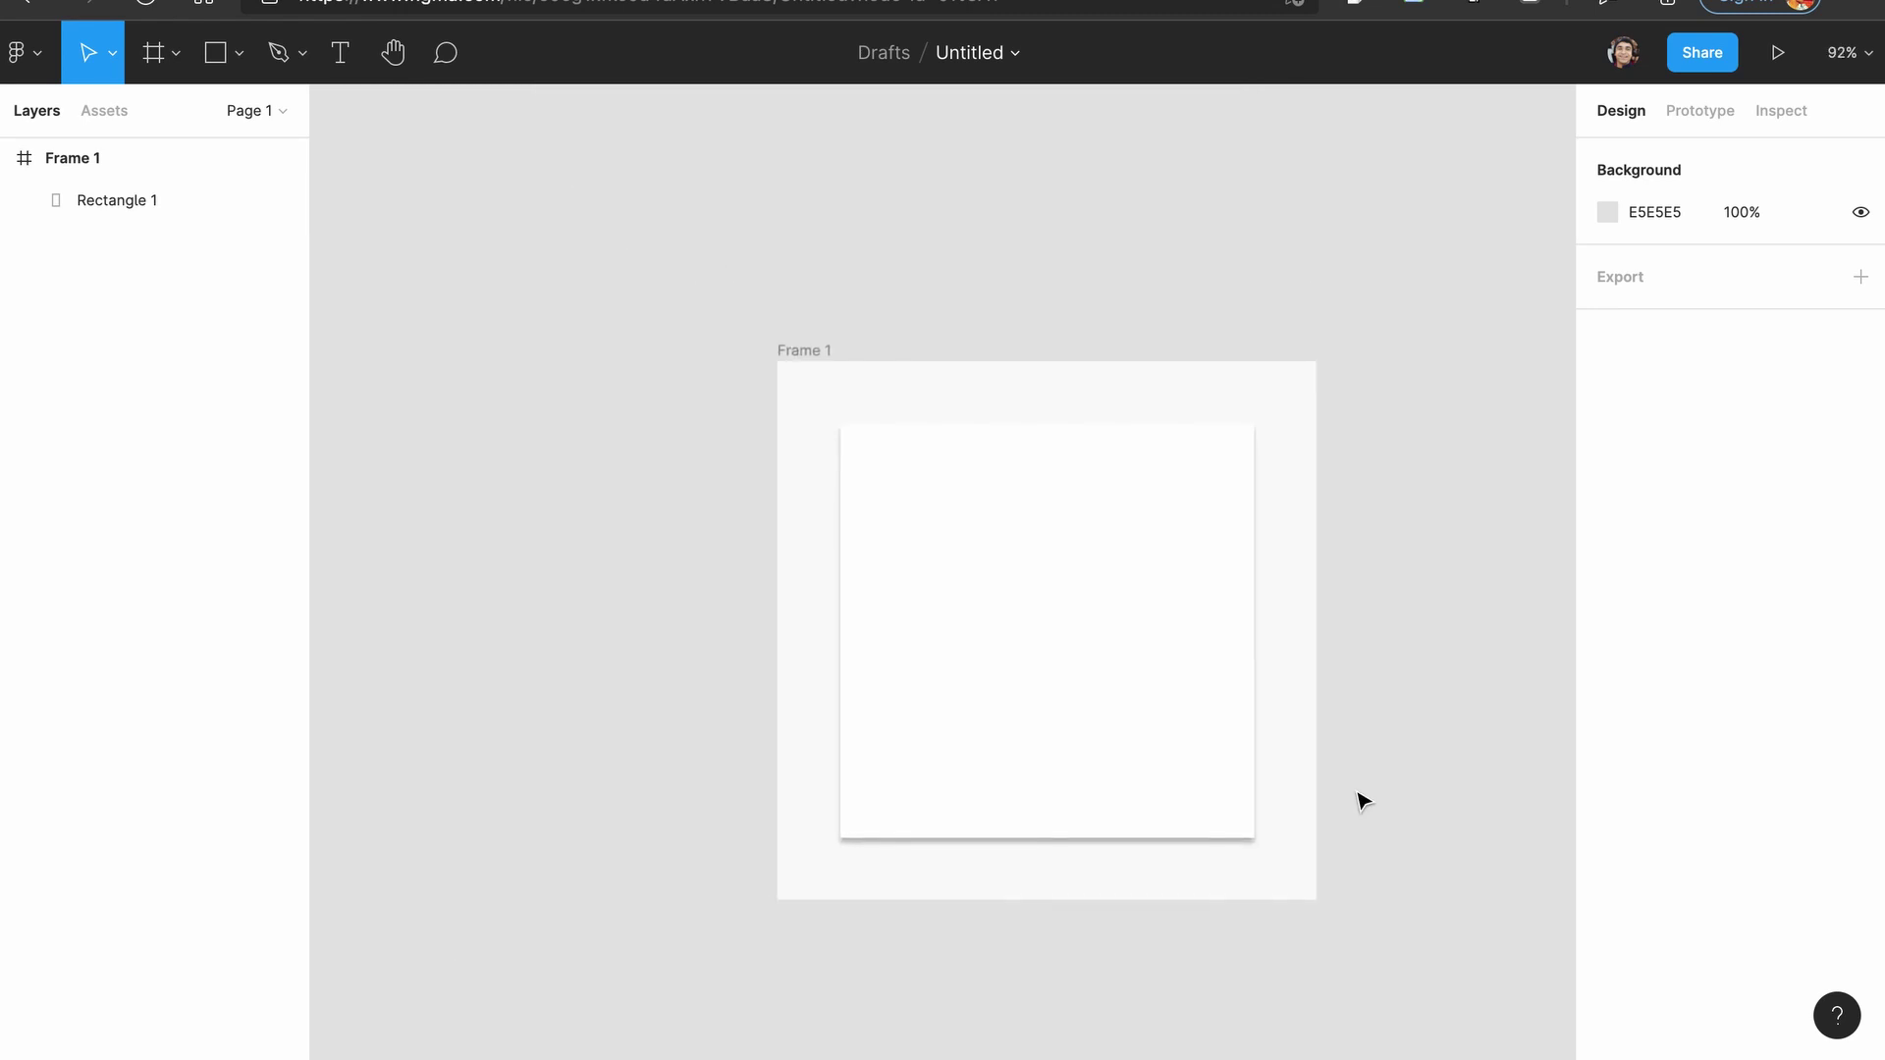
Set the blur of the square's drop shadow to 8 and check the softer edge.
{"action": "left_click", "coordinate": [1143, 709]}
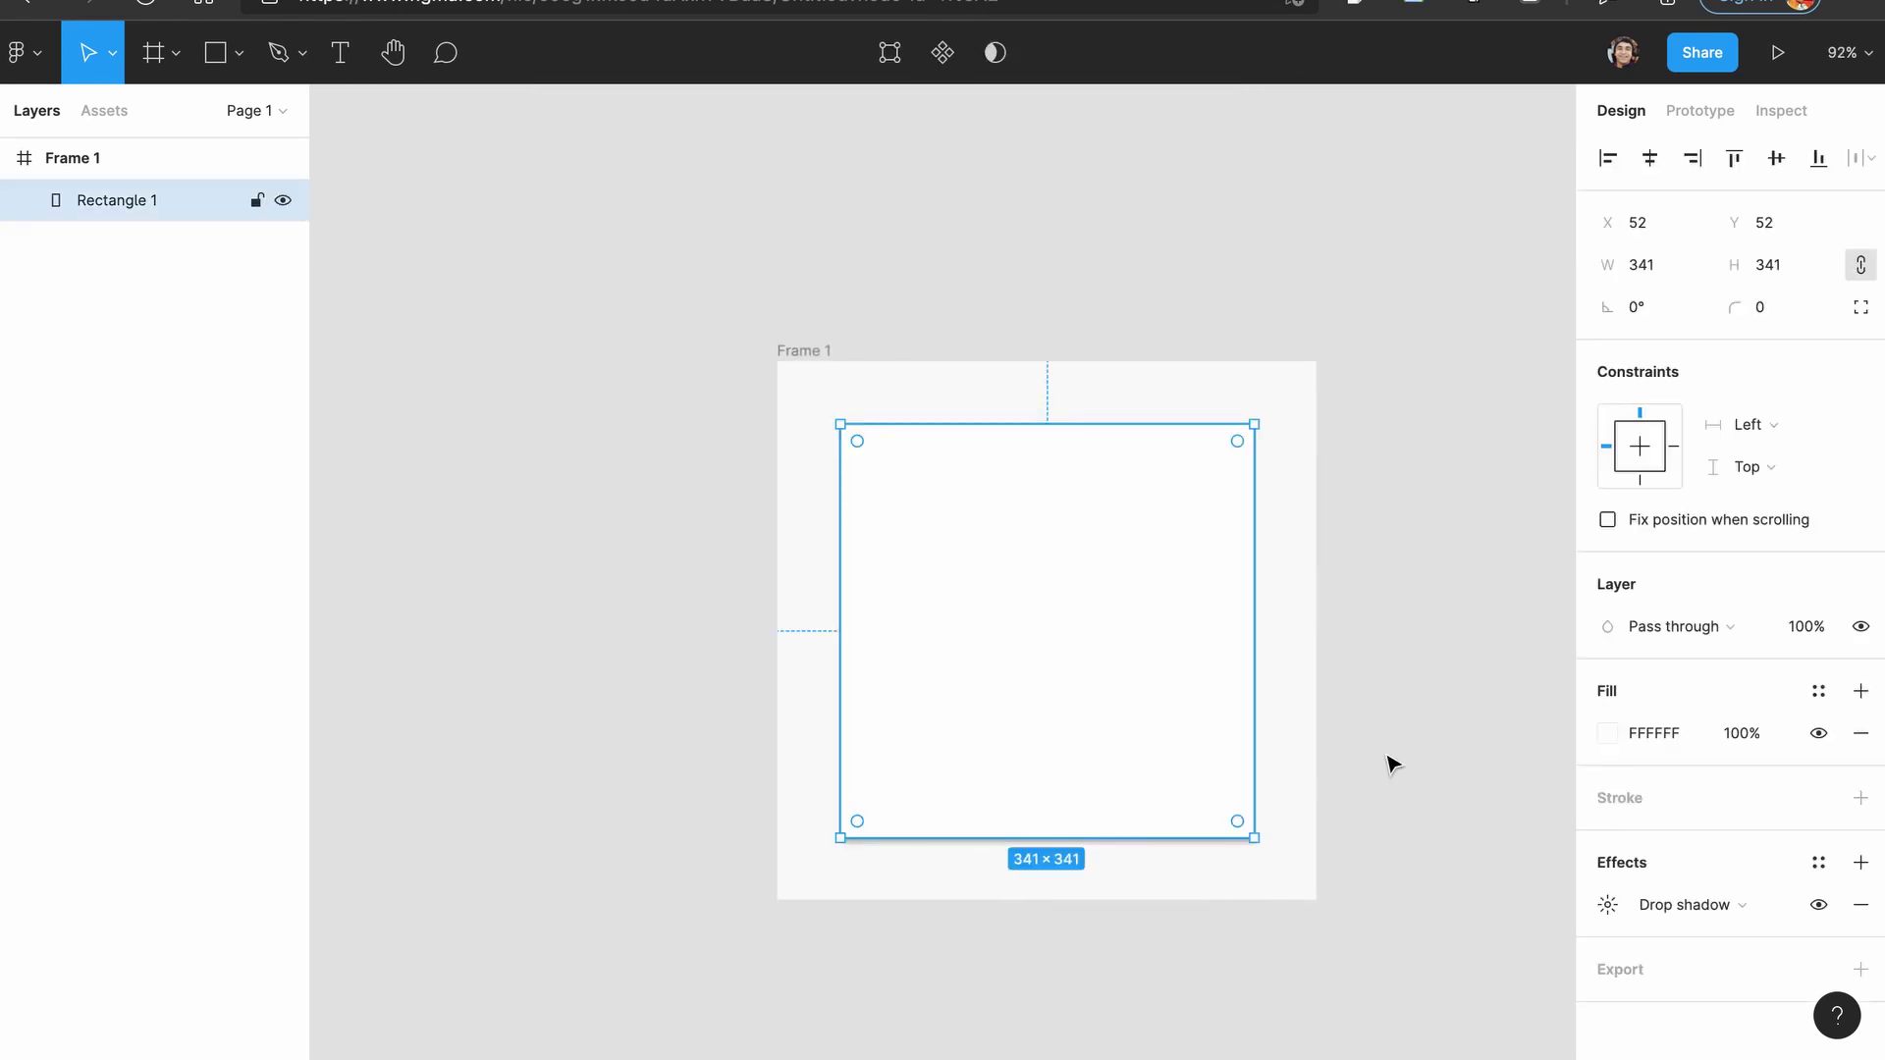
{"action": "left_click", "coordinate": [1608, 901]}
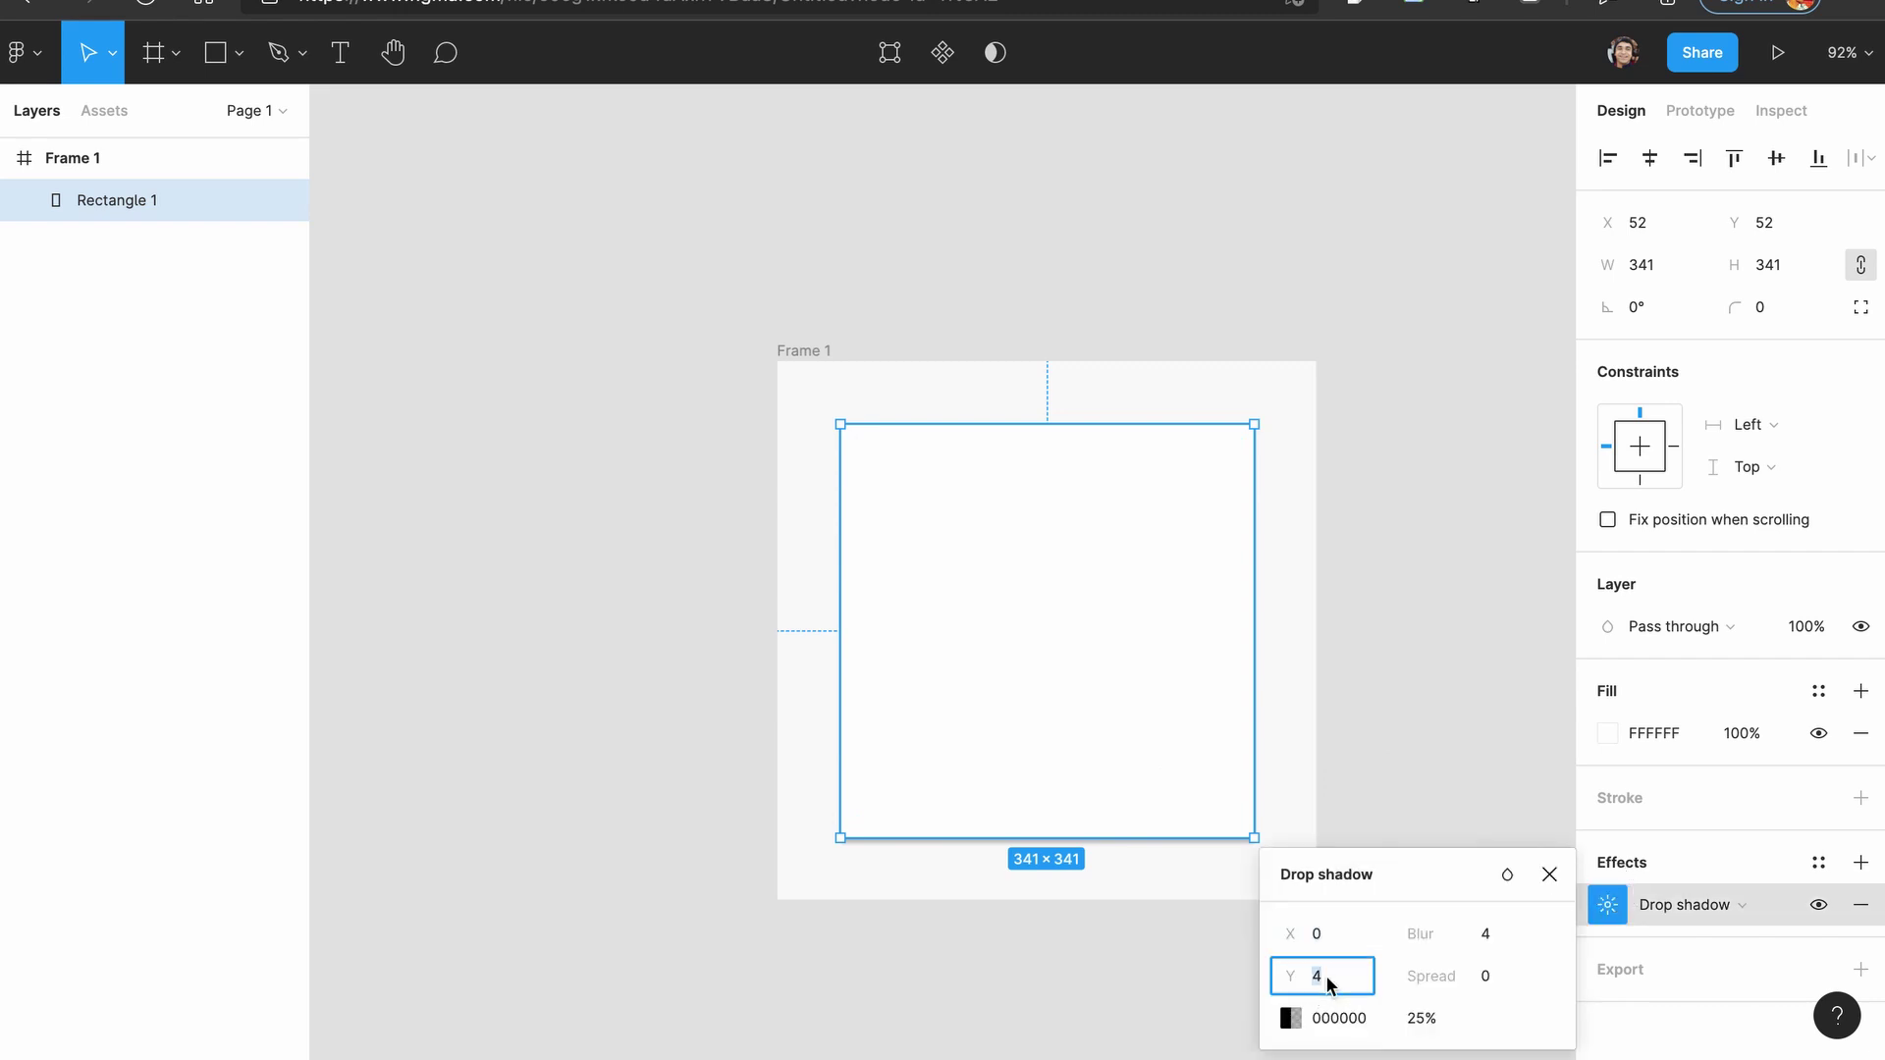
{"action": "left_click", "coordinate": [1489, 938]}
{"action": "type", "text": "8"}
{"action": "key", "text": "Return"}
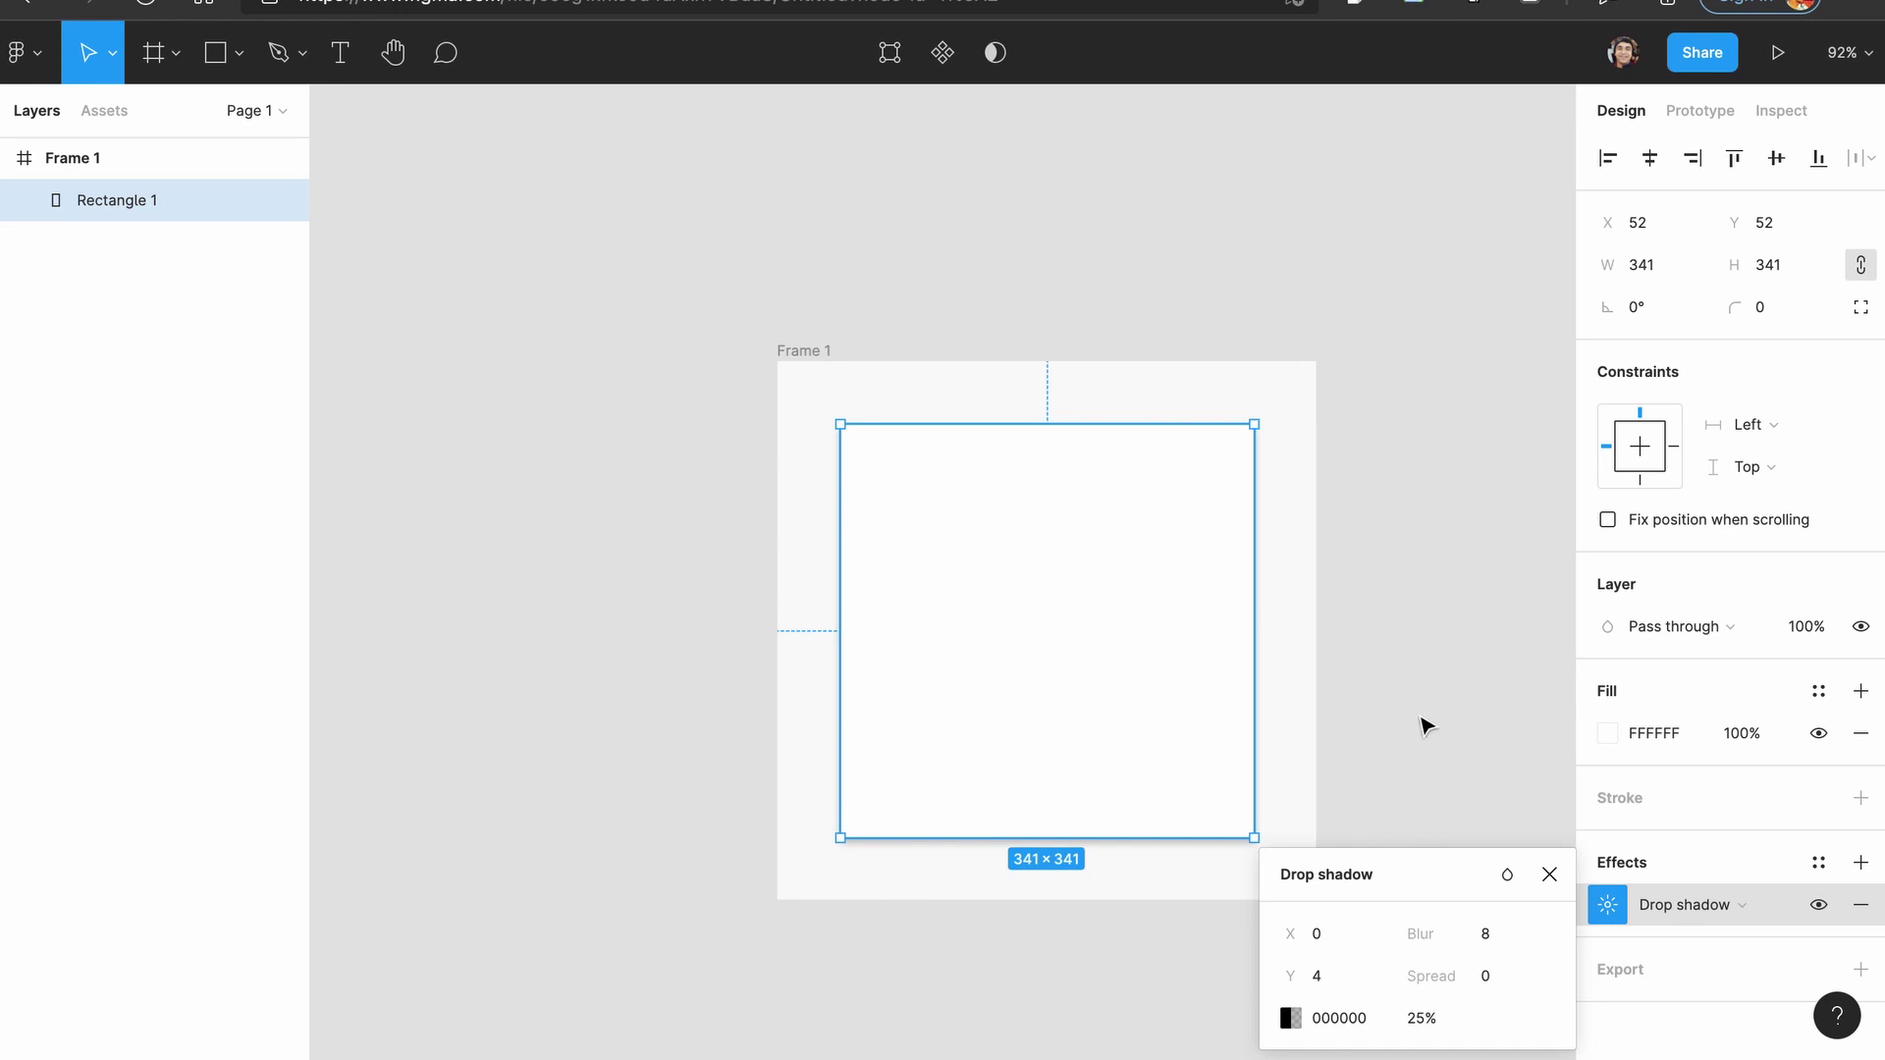
{"action": "left_click", "coordinate": [1485, 749]}
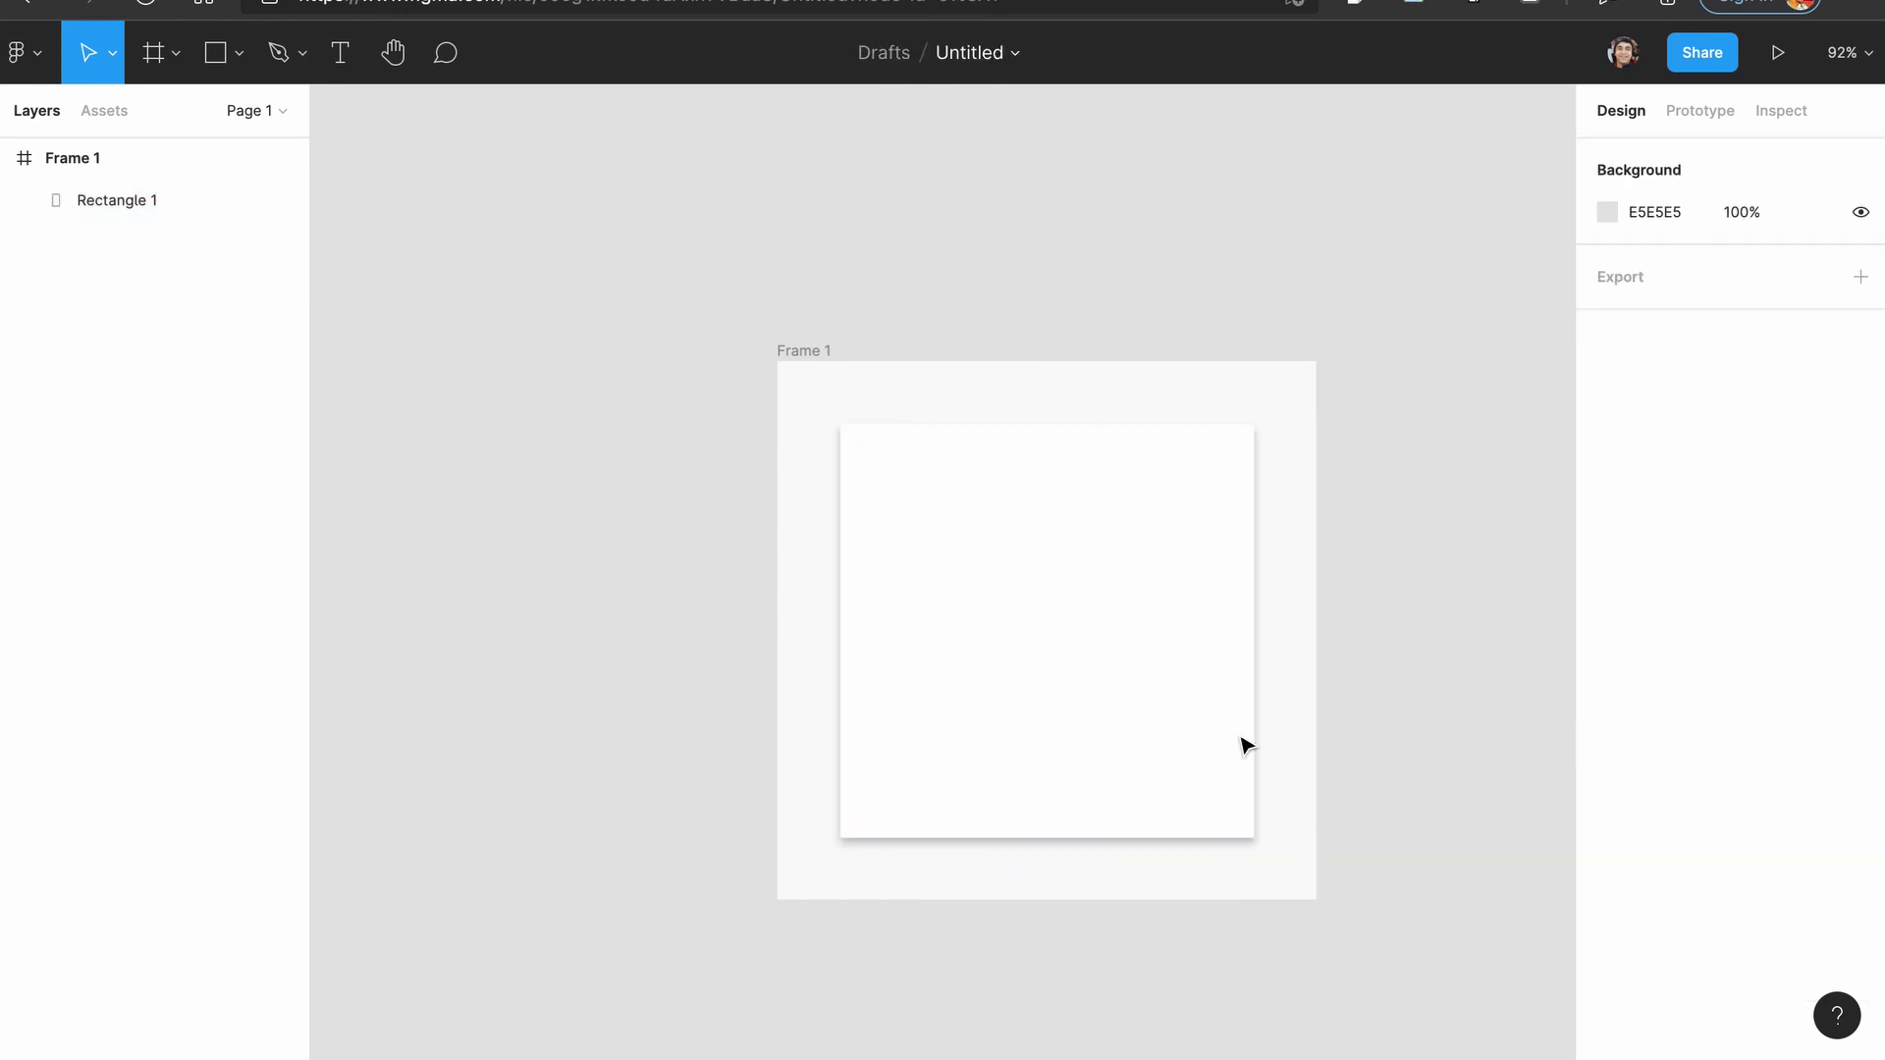
{"action": "scroll", "coordinate": [1153, 770], "scroll_direction": "up", "scroll_amount": 5}
{"action": "scroll", "coordinate": [1139, 694], "scroll_direction": "down", "scroll_amount": 5}
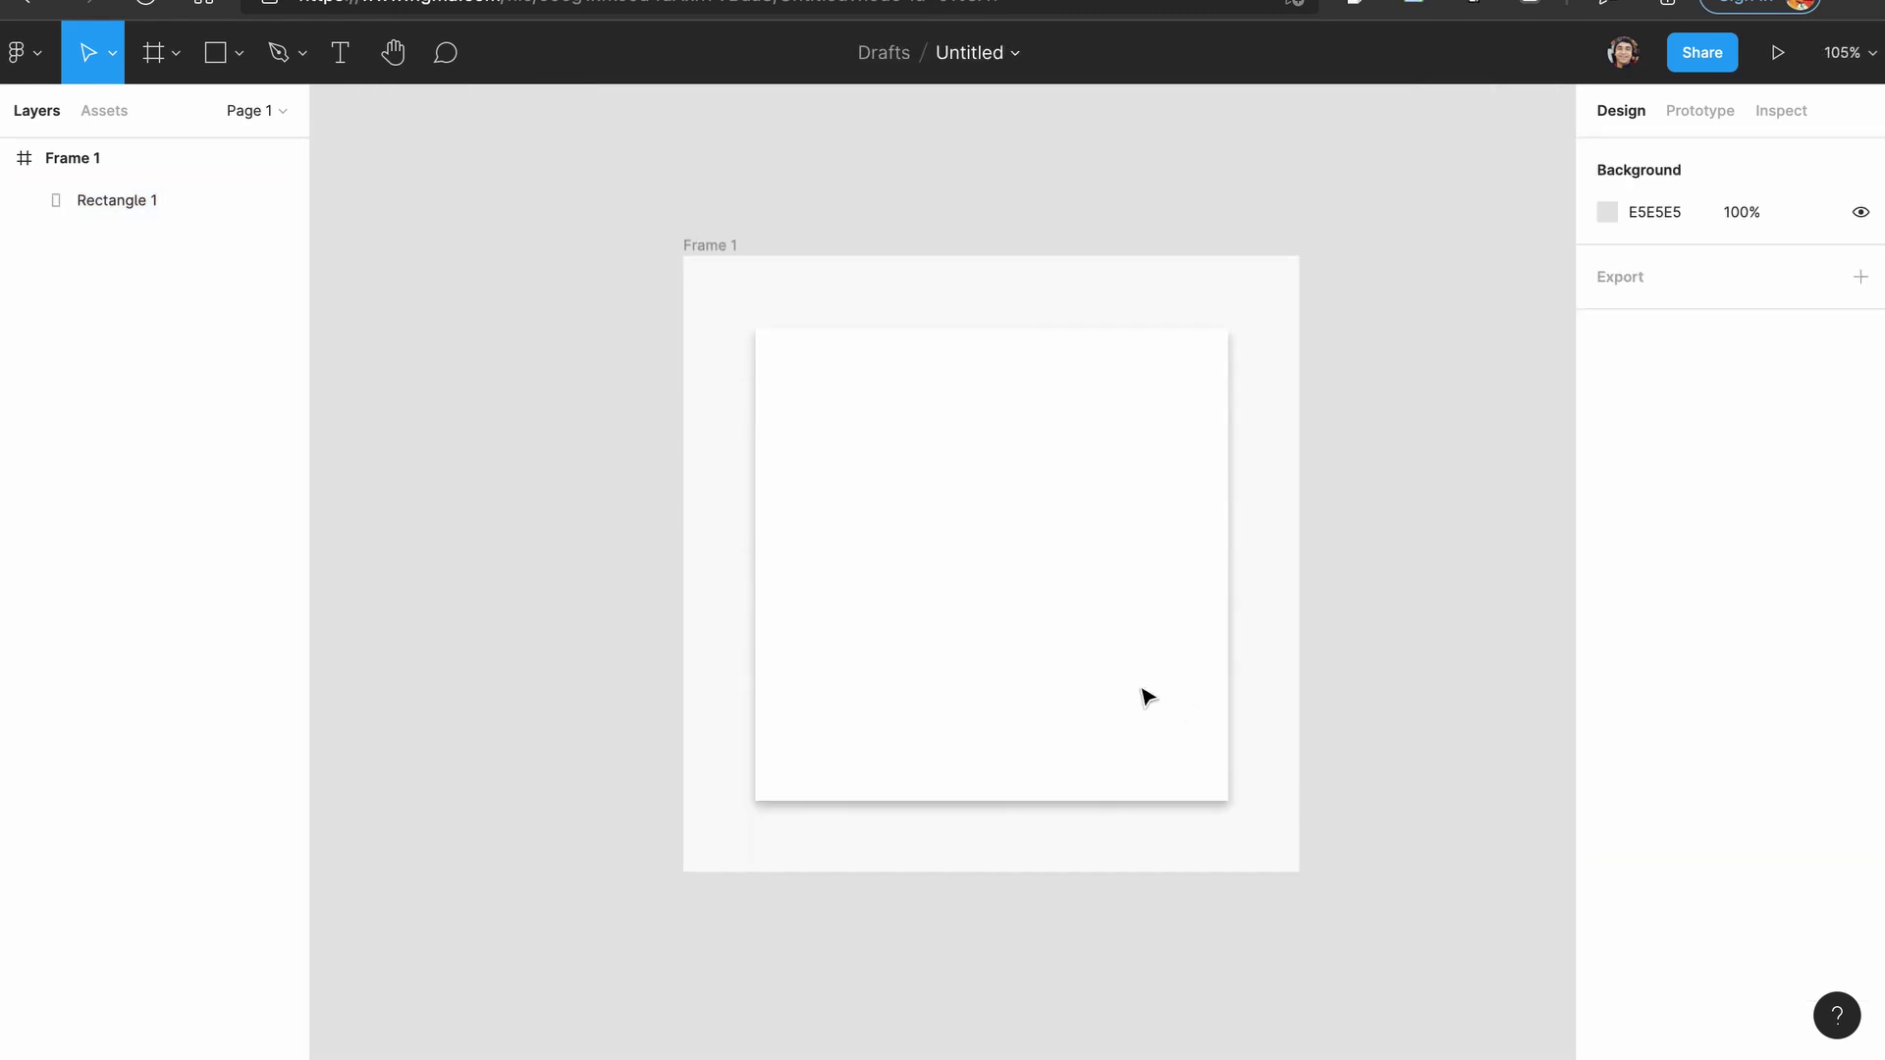
Lower the drop shadow's opacity to 15% and round the square's corners to a radius of 8.
{"action": "left_click", "coordinate": [1199, 656]}
{"action": "left_click", "coordinate": [1607, 904]}
{"action": "left_click", "coordinate": [1436, 1019]}
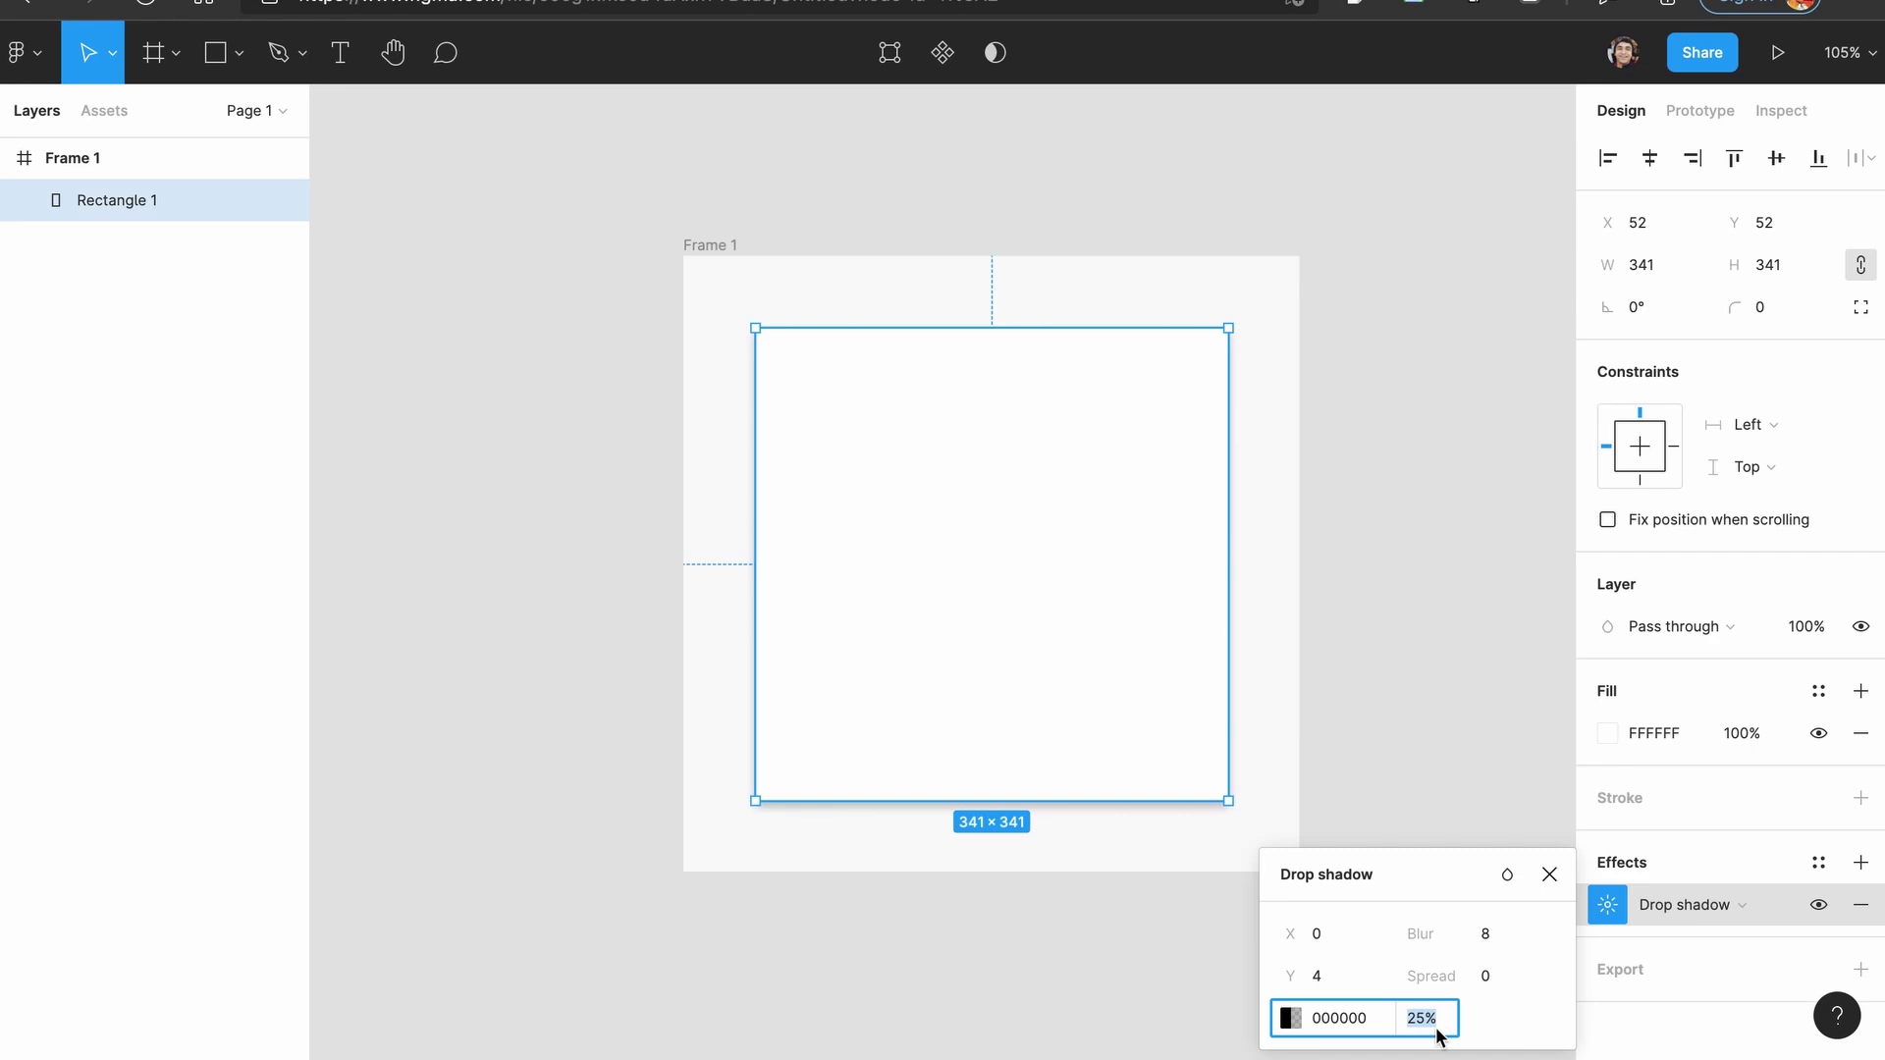
{"action": "type", "text": "15"}
{"action": "key", "text": "Return"}
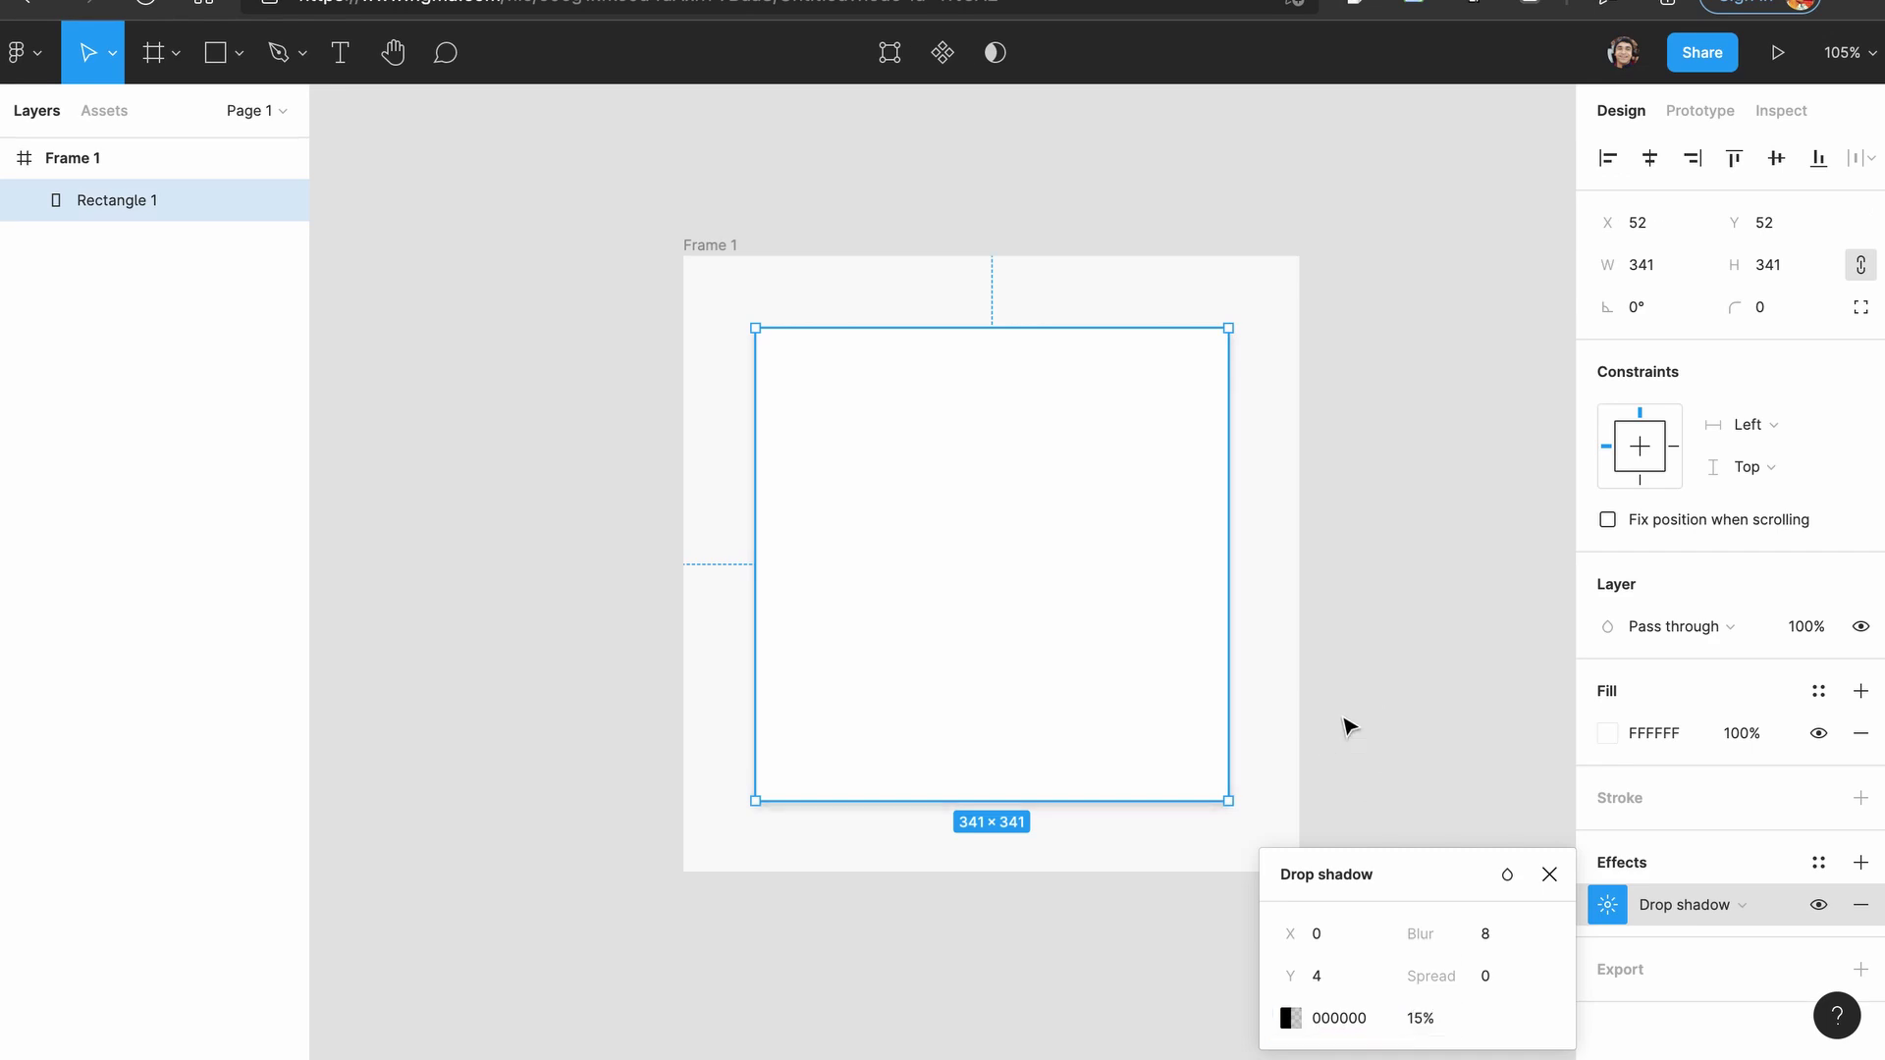
{"action": "left_click", "coordinate": [1210, 819]}
{"action": "scroll", "coordinate": [1226, 801], "scroll_direction": "up", "scroll_amount": 5}
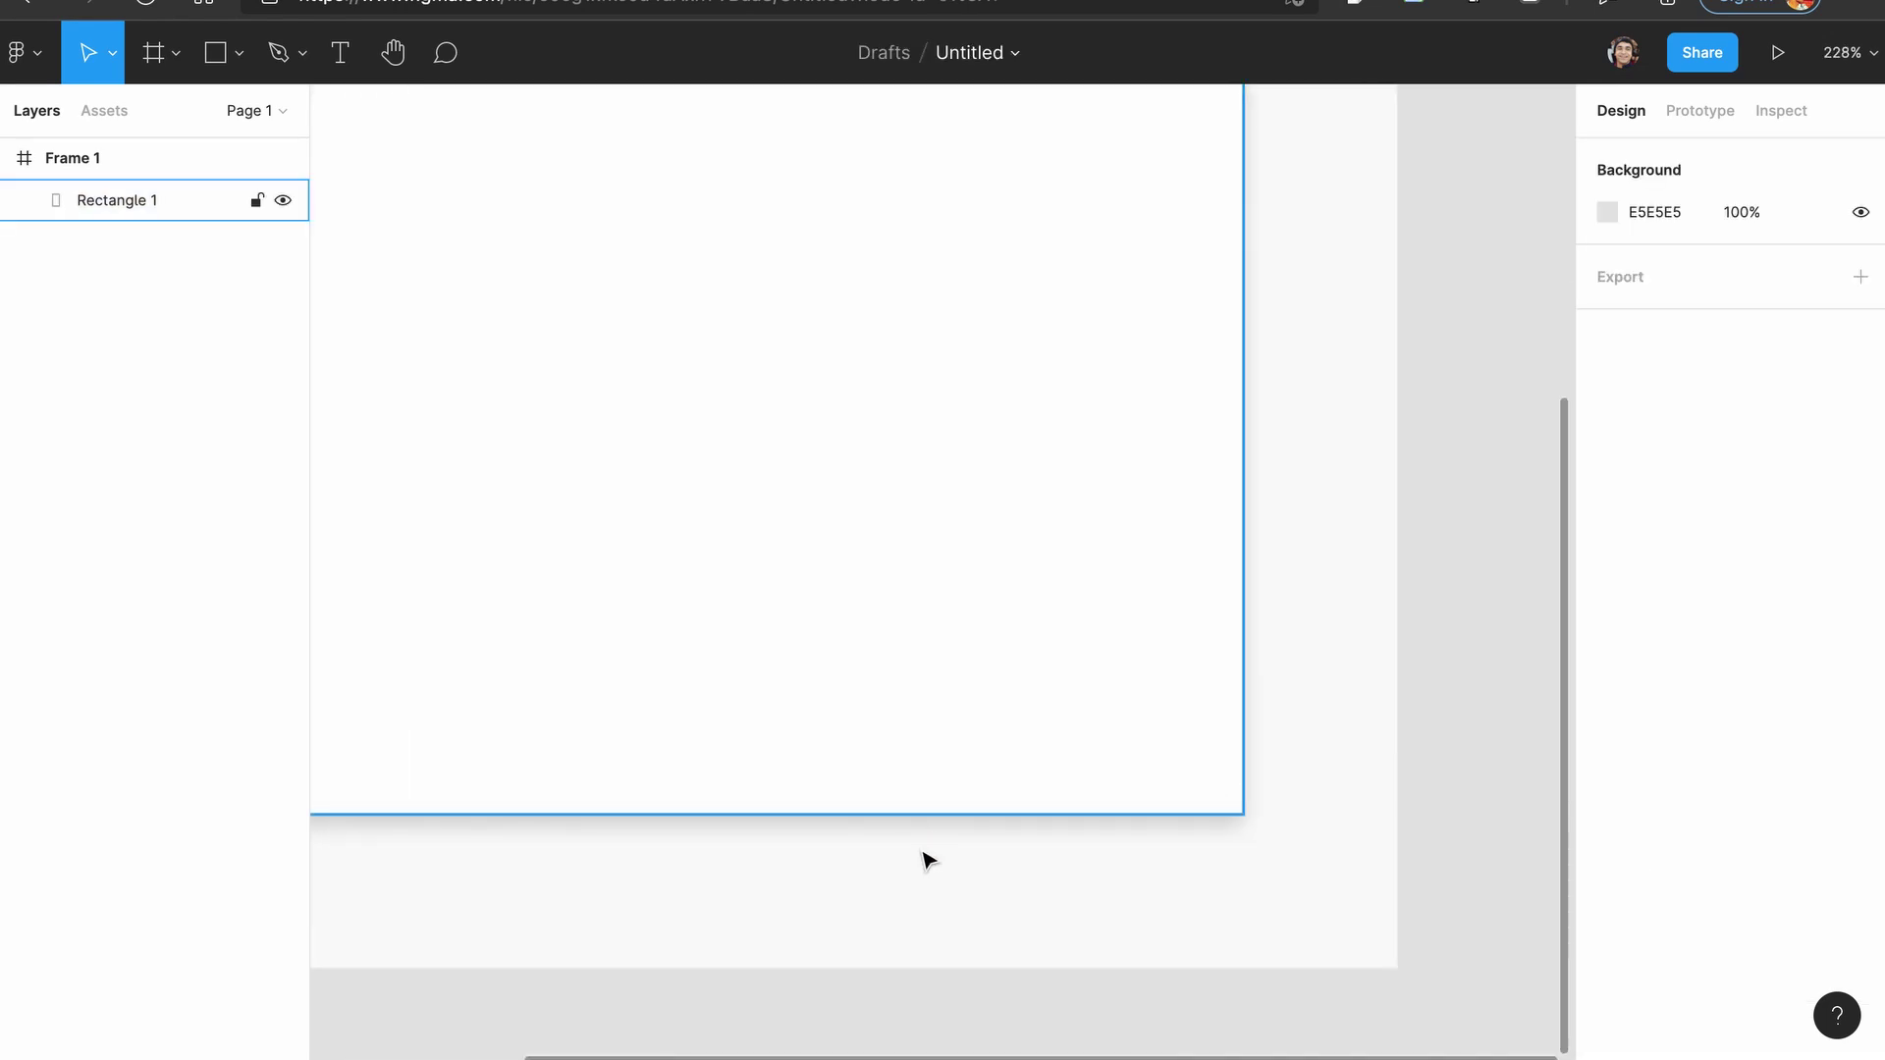
{"action": "scroll", "coordinate": [932, 762], "scroll_direction": "down", "scroll_amount": 8}
{"action": "scroll", "coordinate": [1155, 723], "scroll_direction": "up", "scroll_amount": 3}
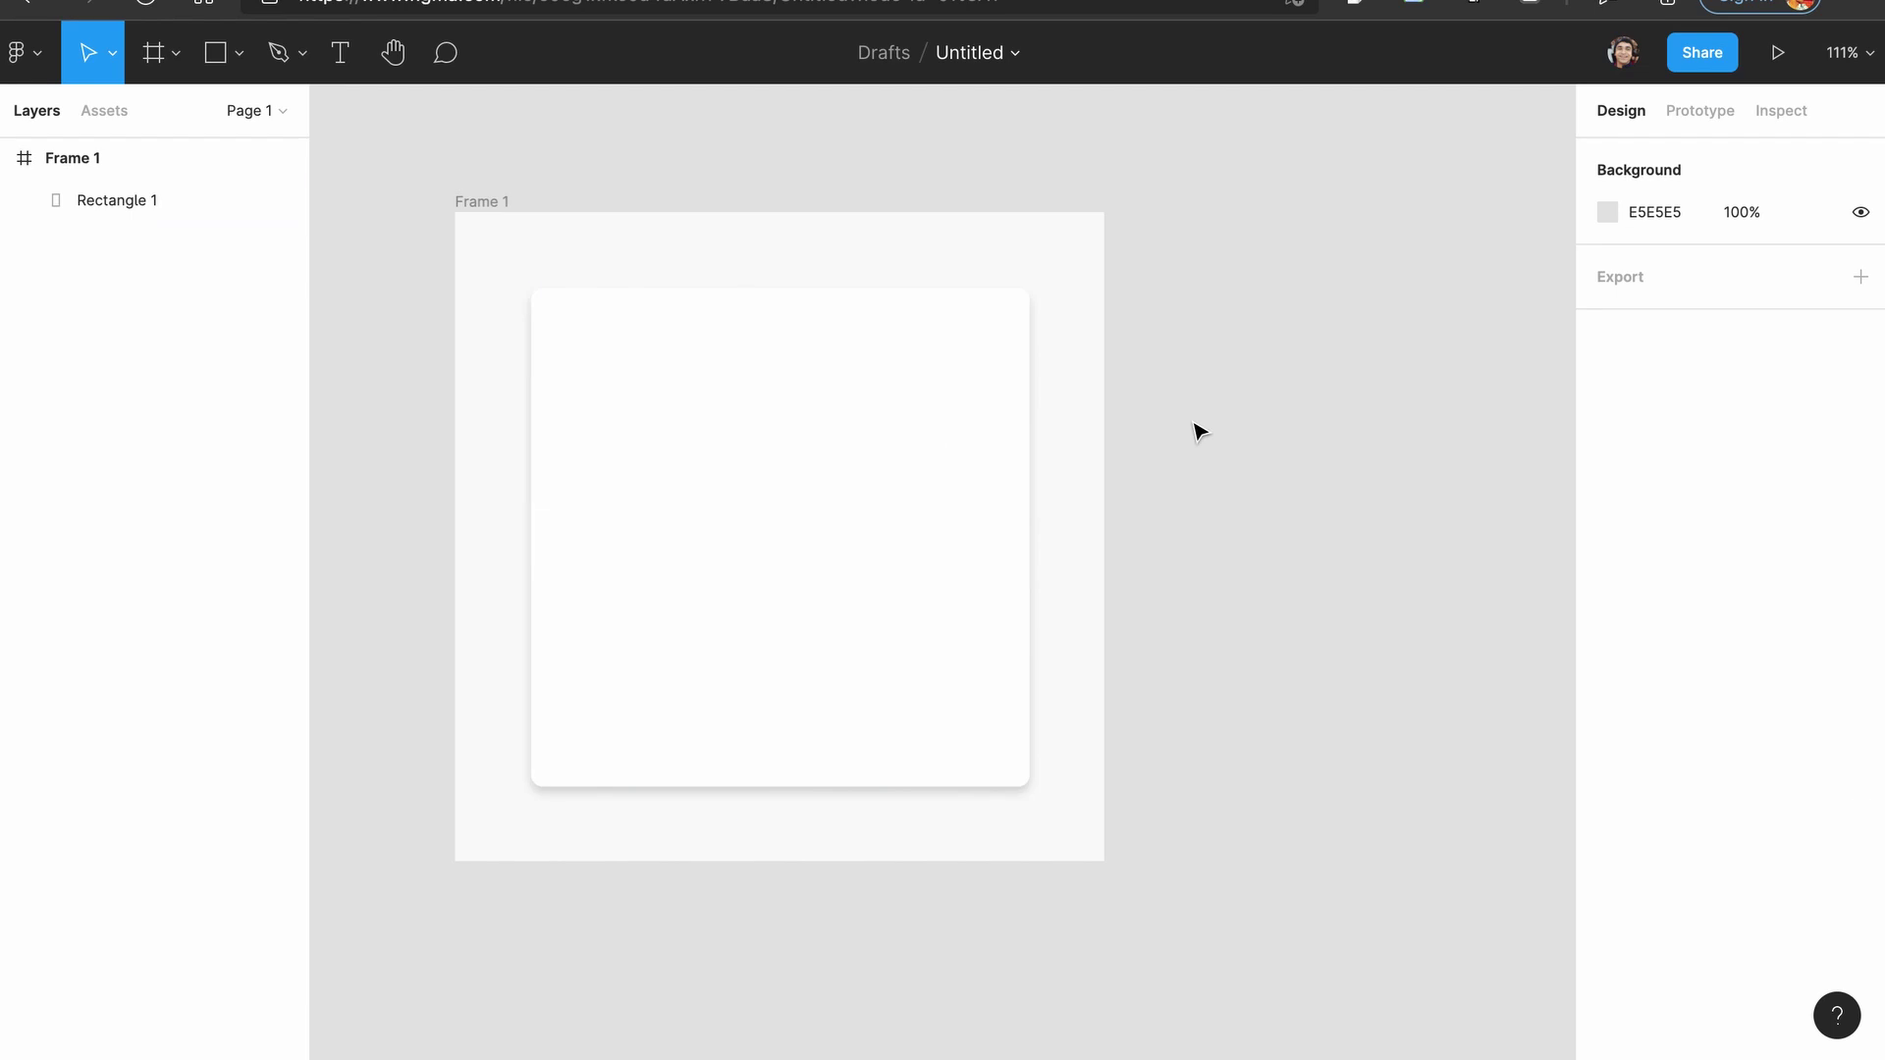
Review the Y offset and blur values of the square's drop shadow, leaving them as they are.
{"action": "left_click", "coordinate": [936, 520]}
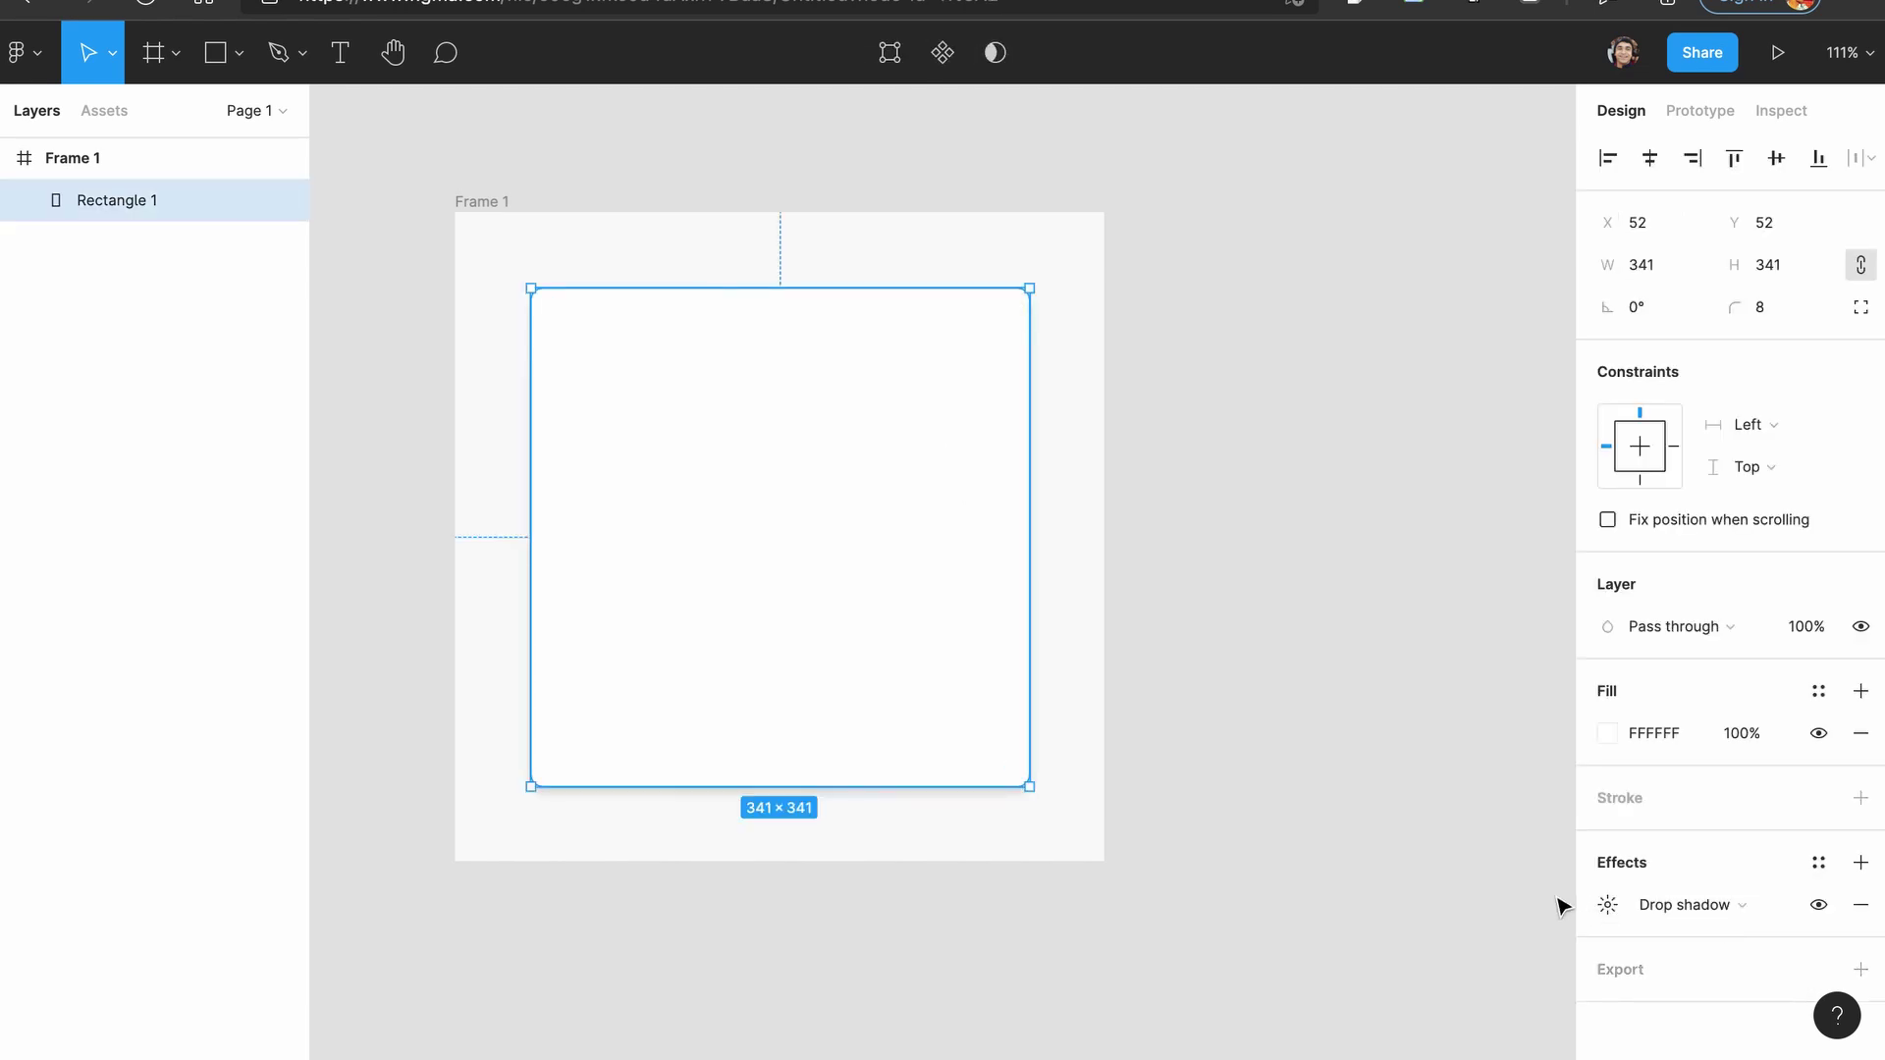
{"action": "left_click", "coordinate": [1592, 909]}
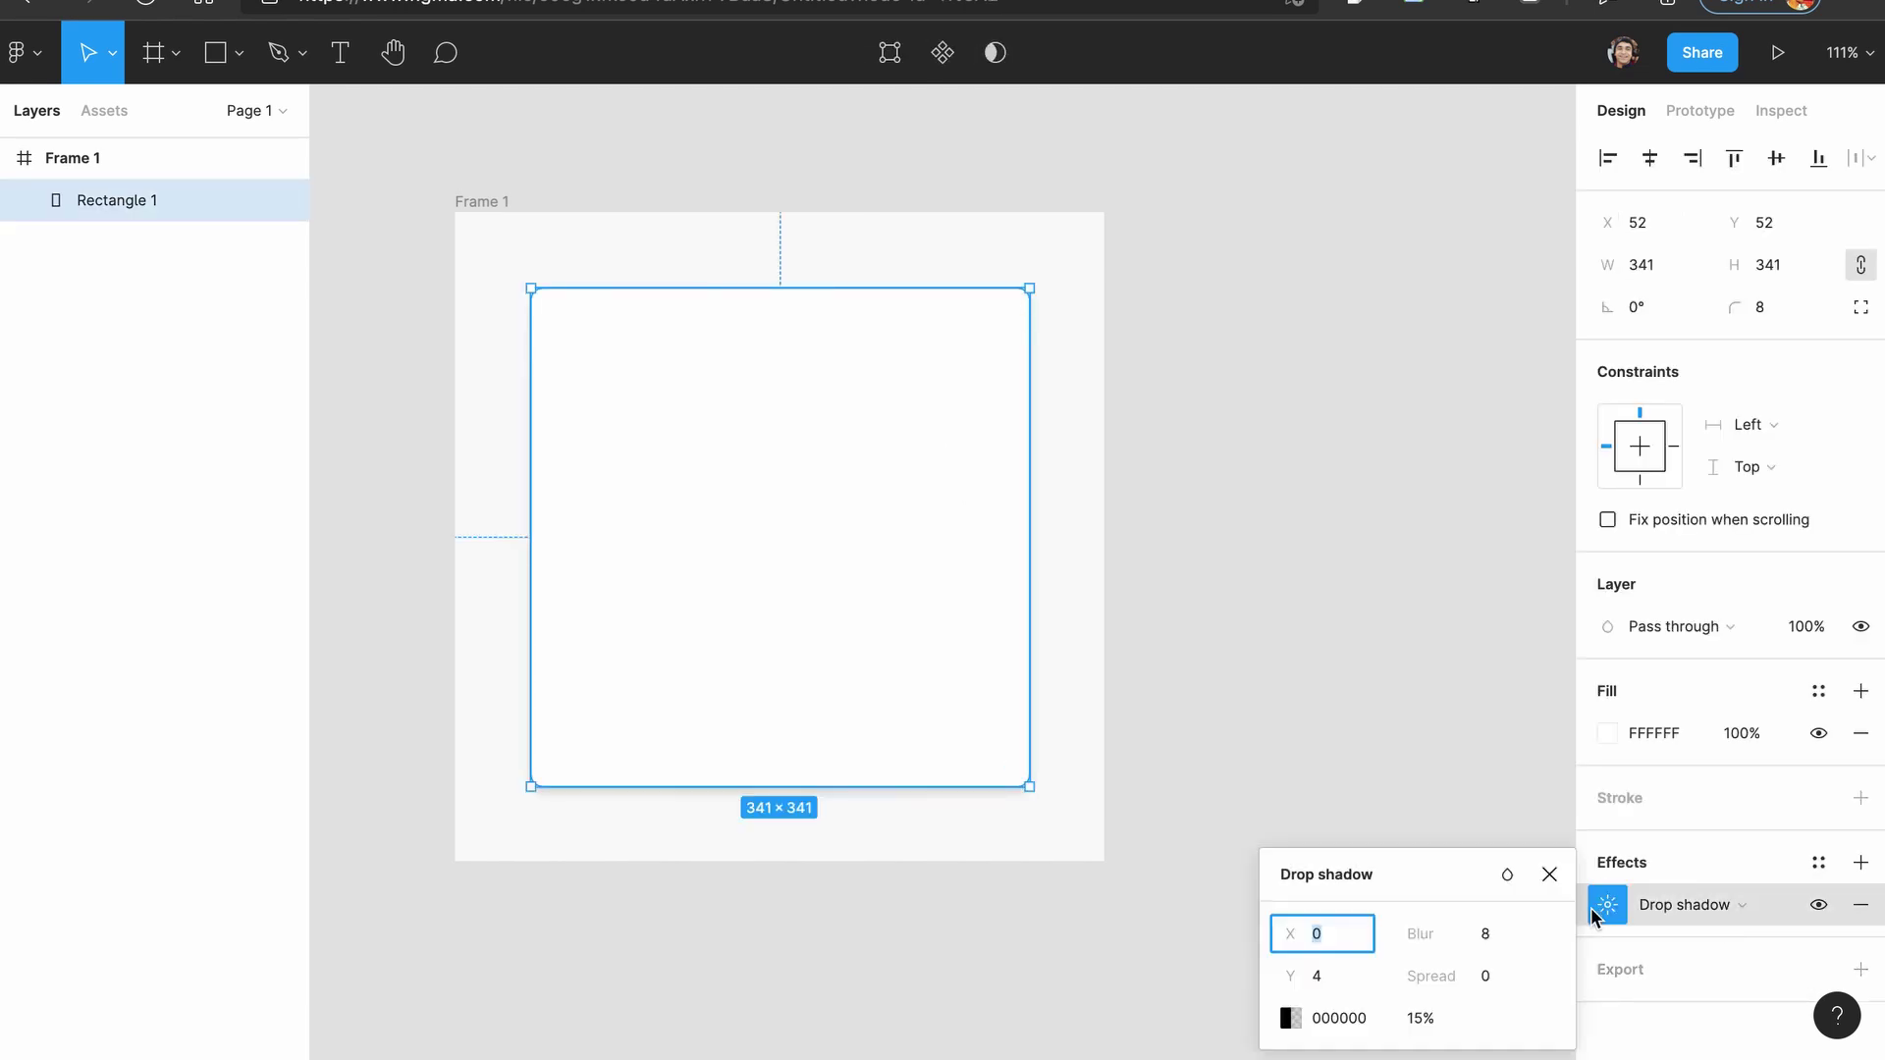
{"action": "left_click", "coordinate": [1346, 980]}
{"action": "left_click", "coordinate": [1502, 940]}
{"action": "left_click", "coordinate": [1404, 631]}
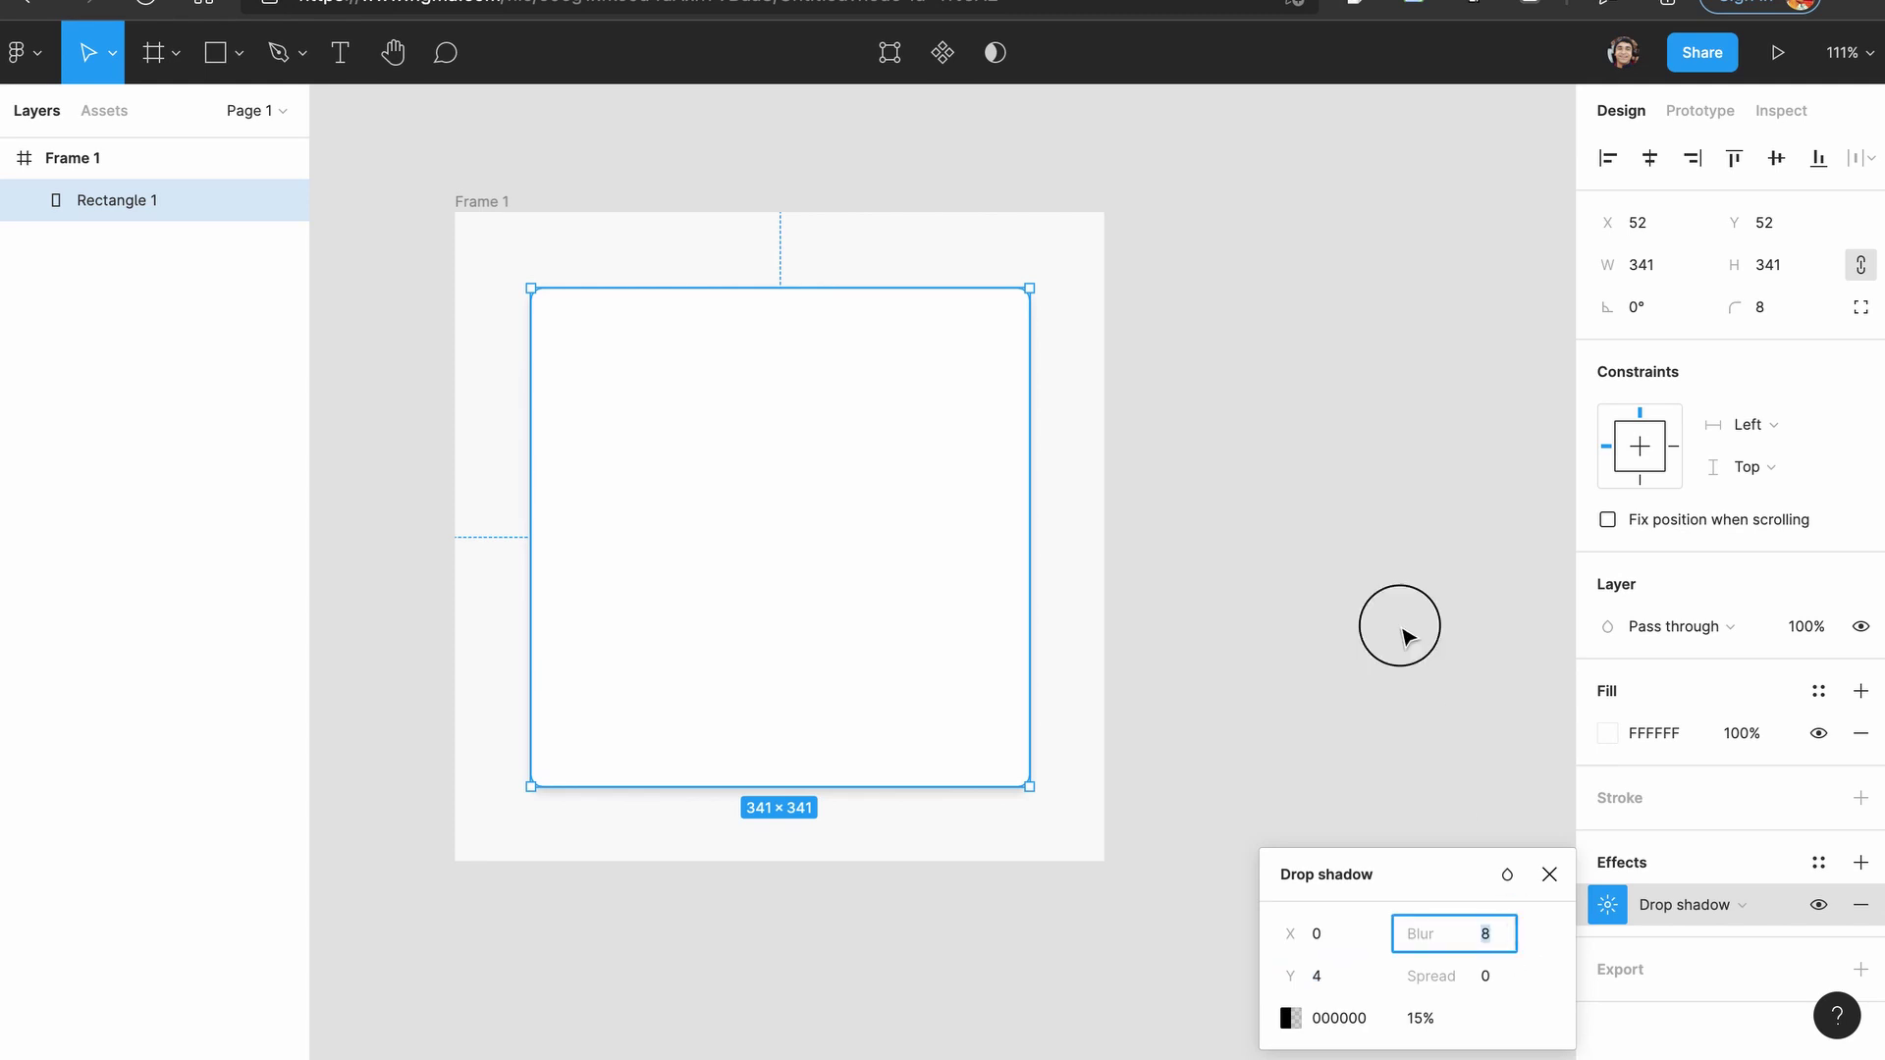
{"action": "scroll", "coordinate": [1403, 635], "scroll_direction": "down", "scroll_amount": 3}
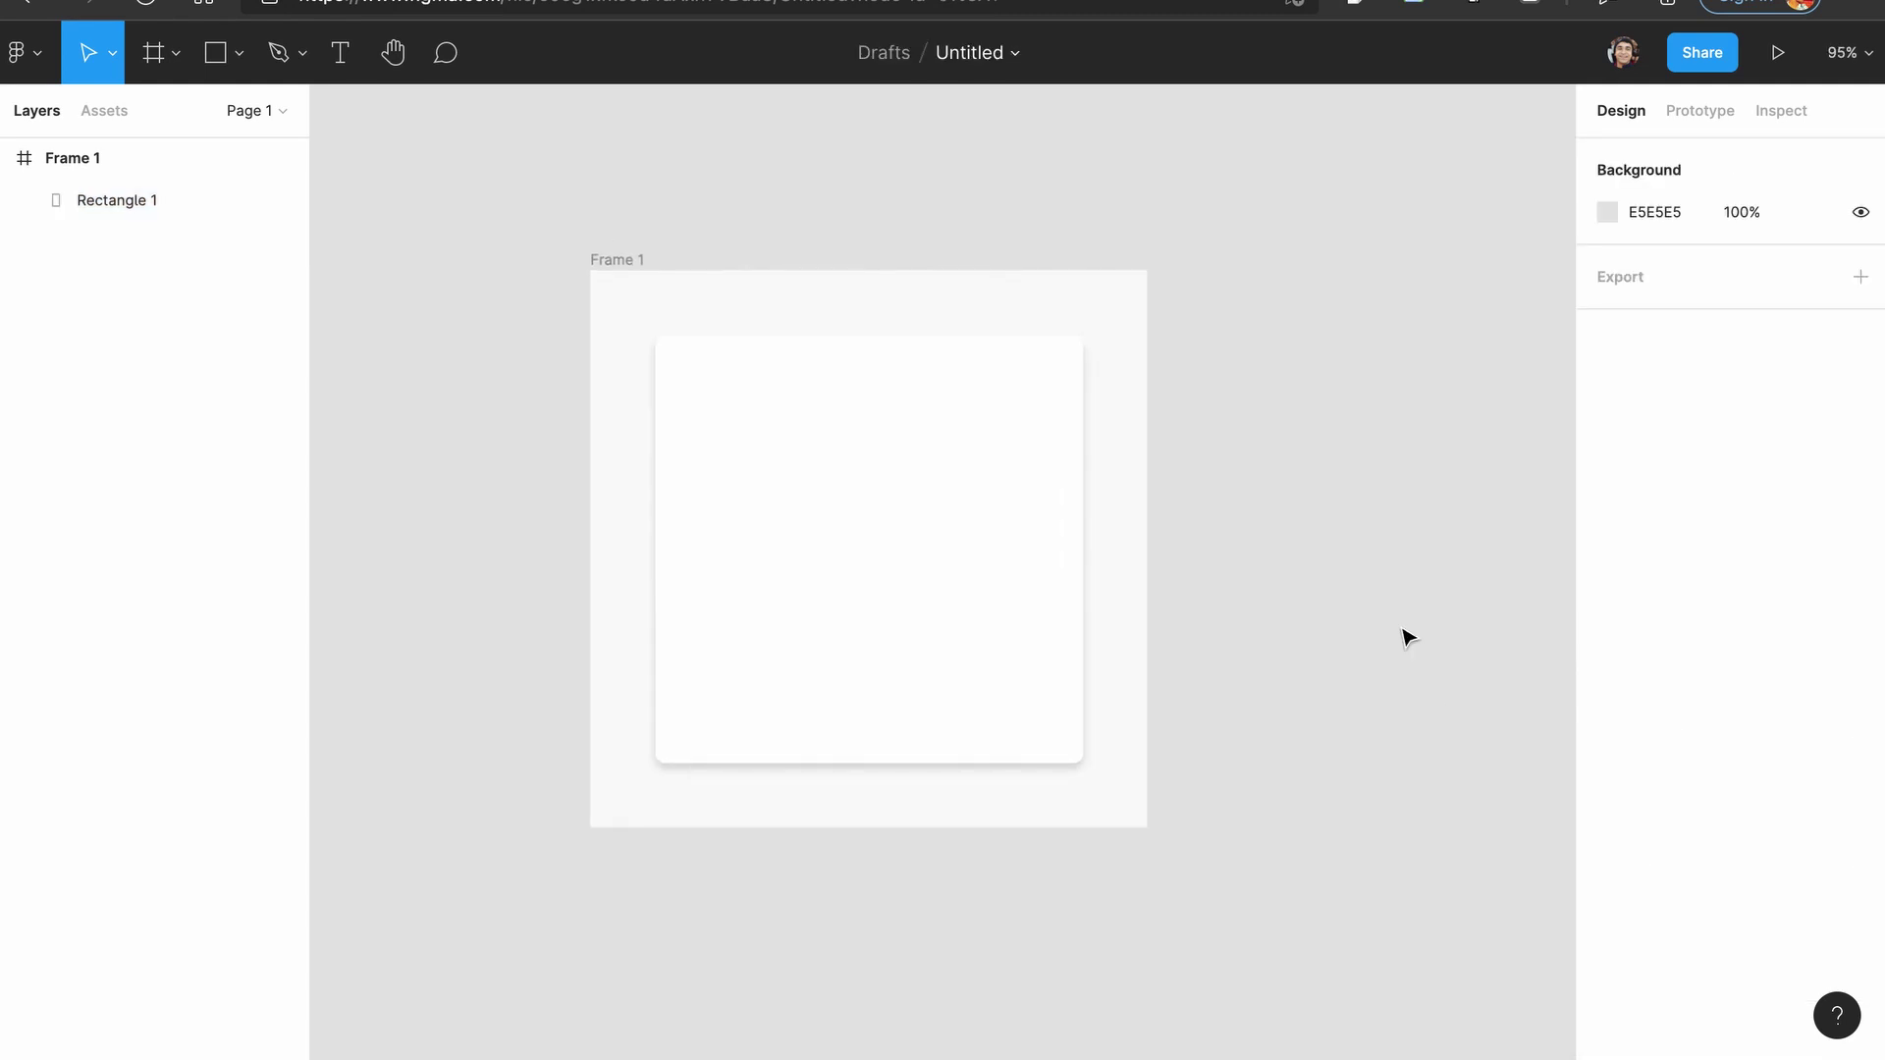
Duplicate Frame 1 together with its shadowed square.
{"action": "left_click", "coordinate": [632, 260]}
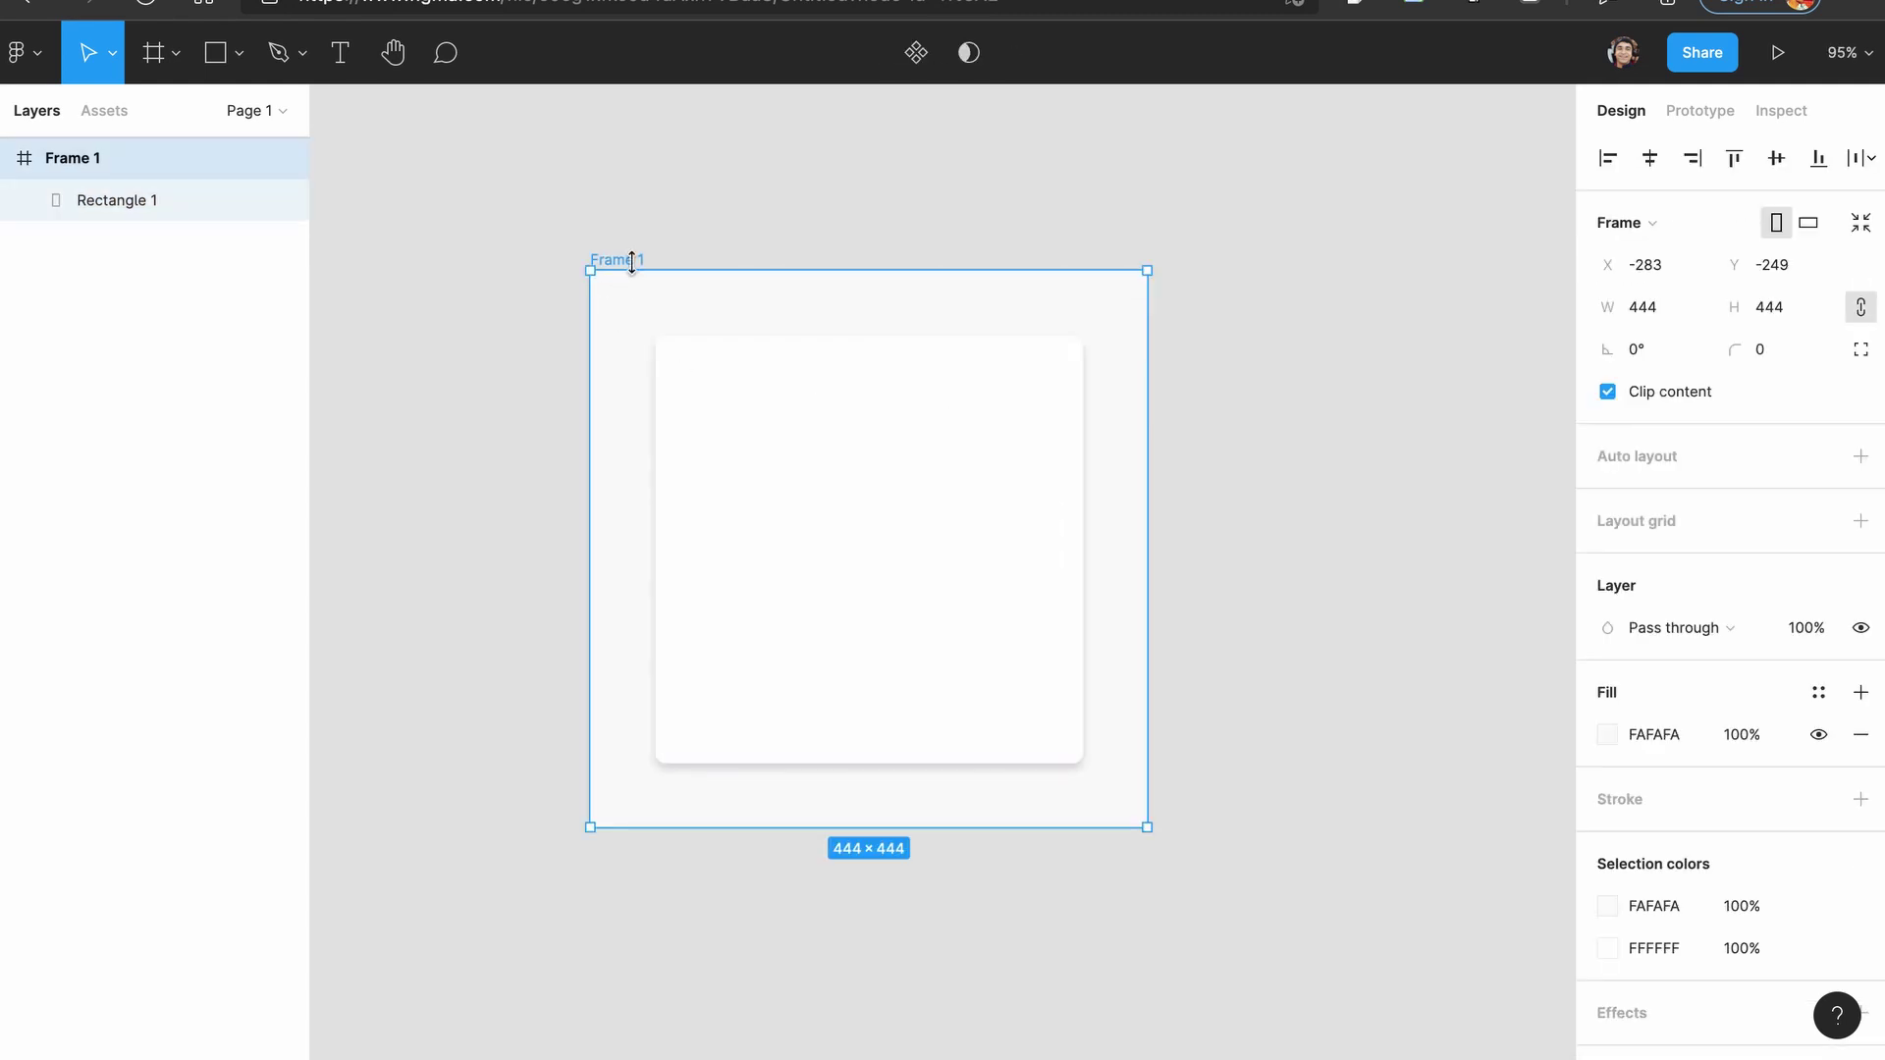
{"action": "key", "text": "ctrl+d"}
{"action": "left_click", "coordinate": [1035, 263]}
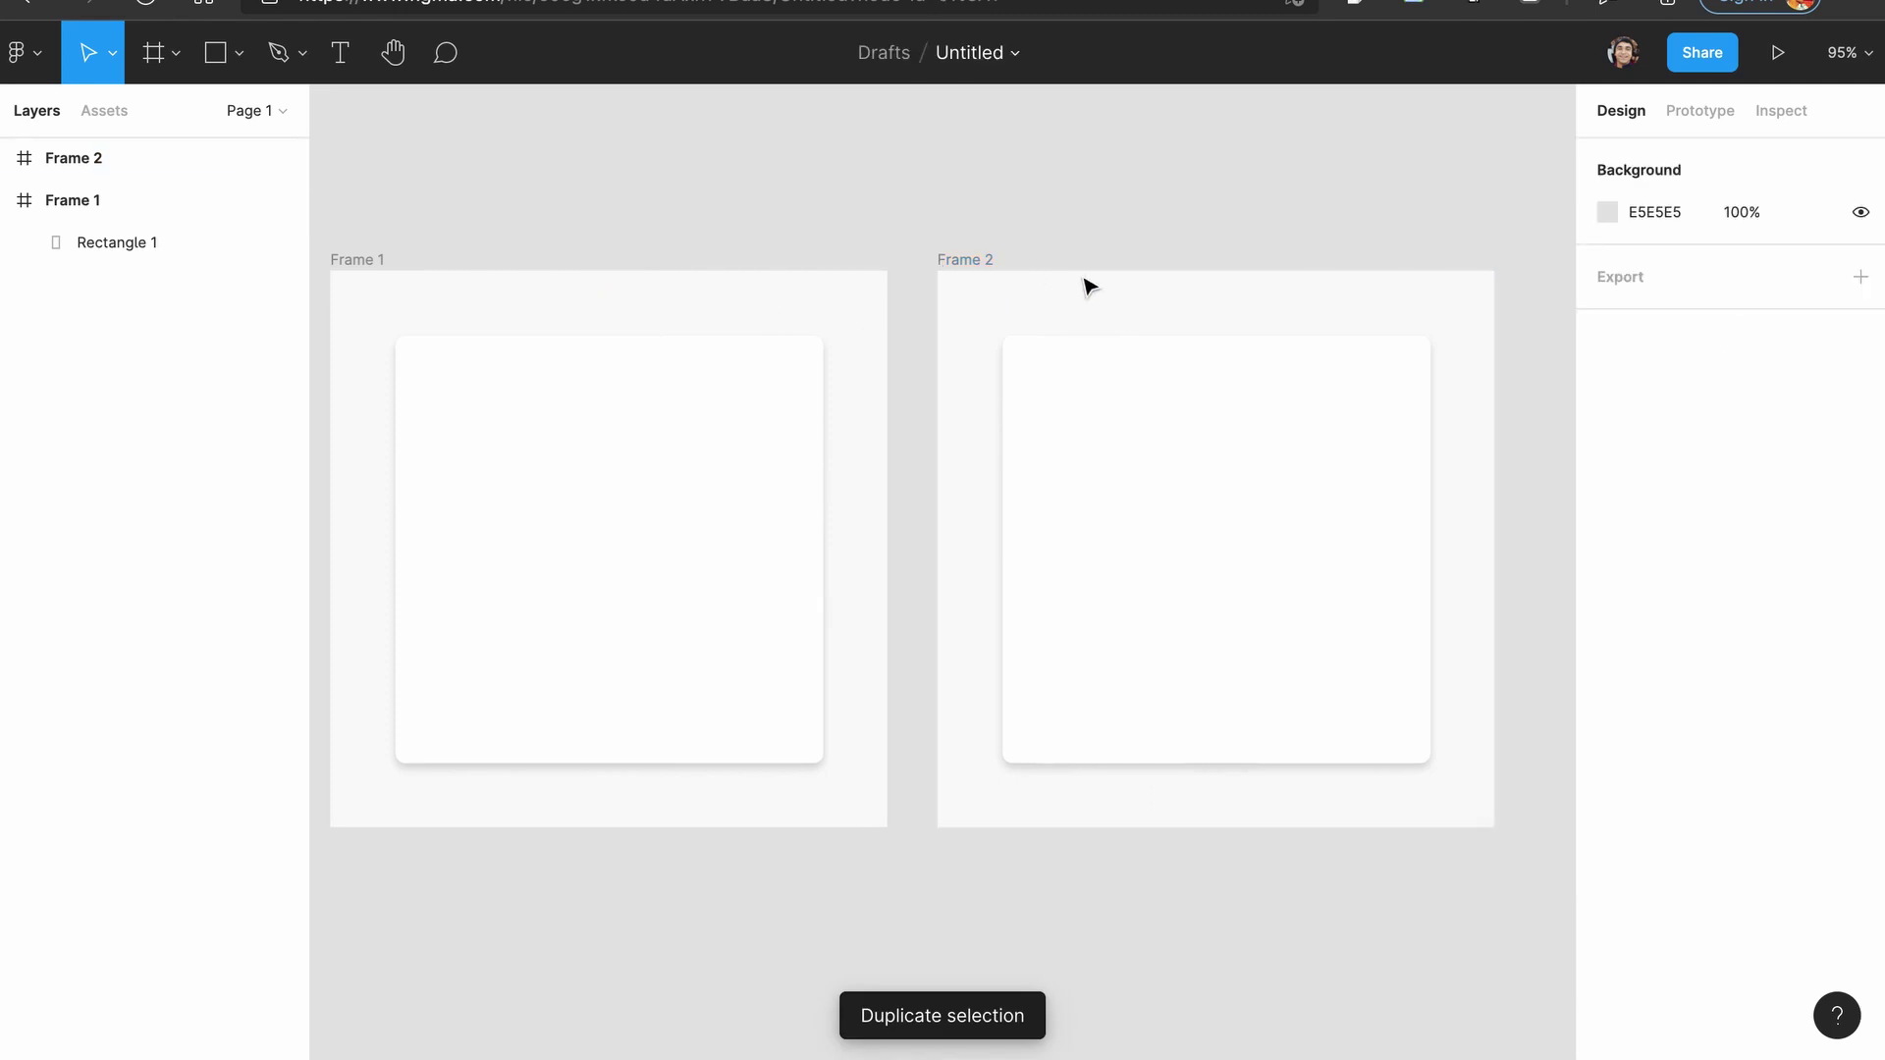
Enlarge the square in Frame 2 to about 356 × 356 and centre it vertically and horizontally in the frame.
{"action": "left_click", "coordinate": [1243, 525]}
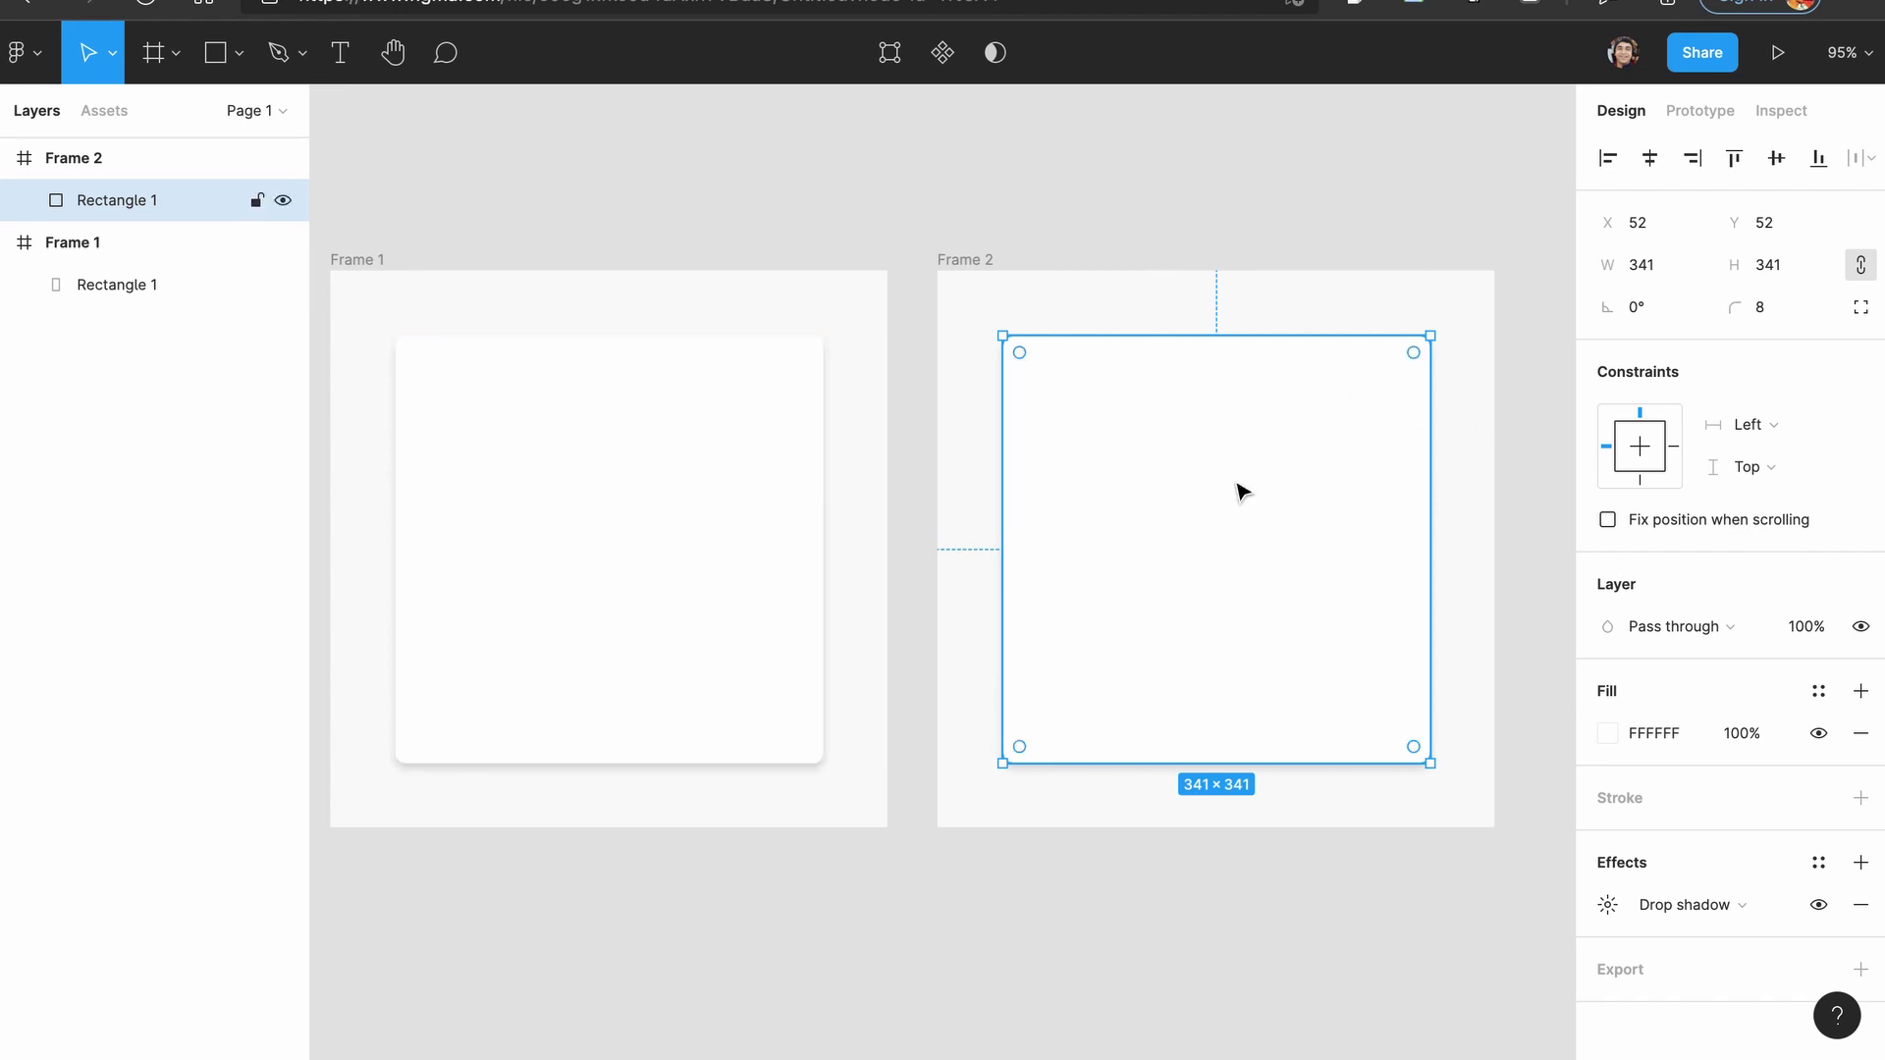
{"action": "left_click", "coordinate": [1502, 526]}
{"action": "left_click", "coordinate": [1338, 580]}
{"action": "left_click_drag", "start_coordinate": [1365, 763], "coordinate": [1365, 782]}
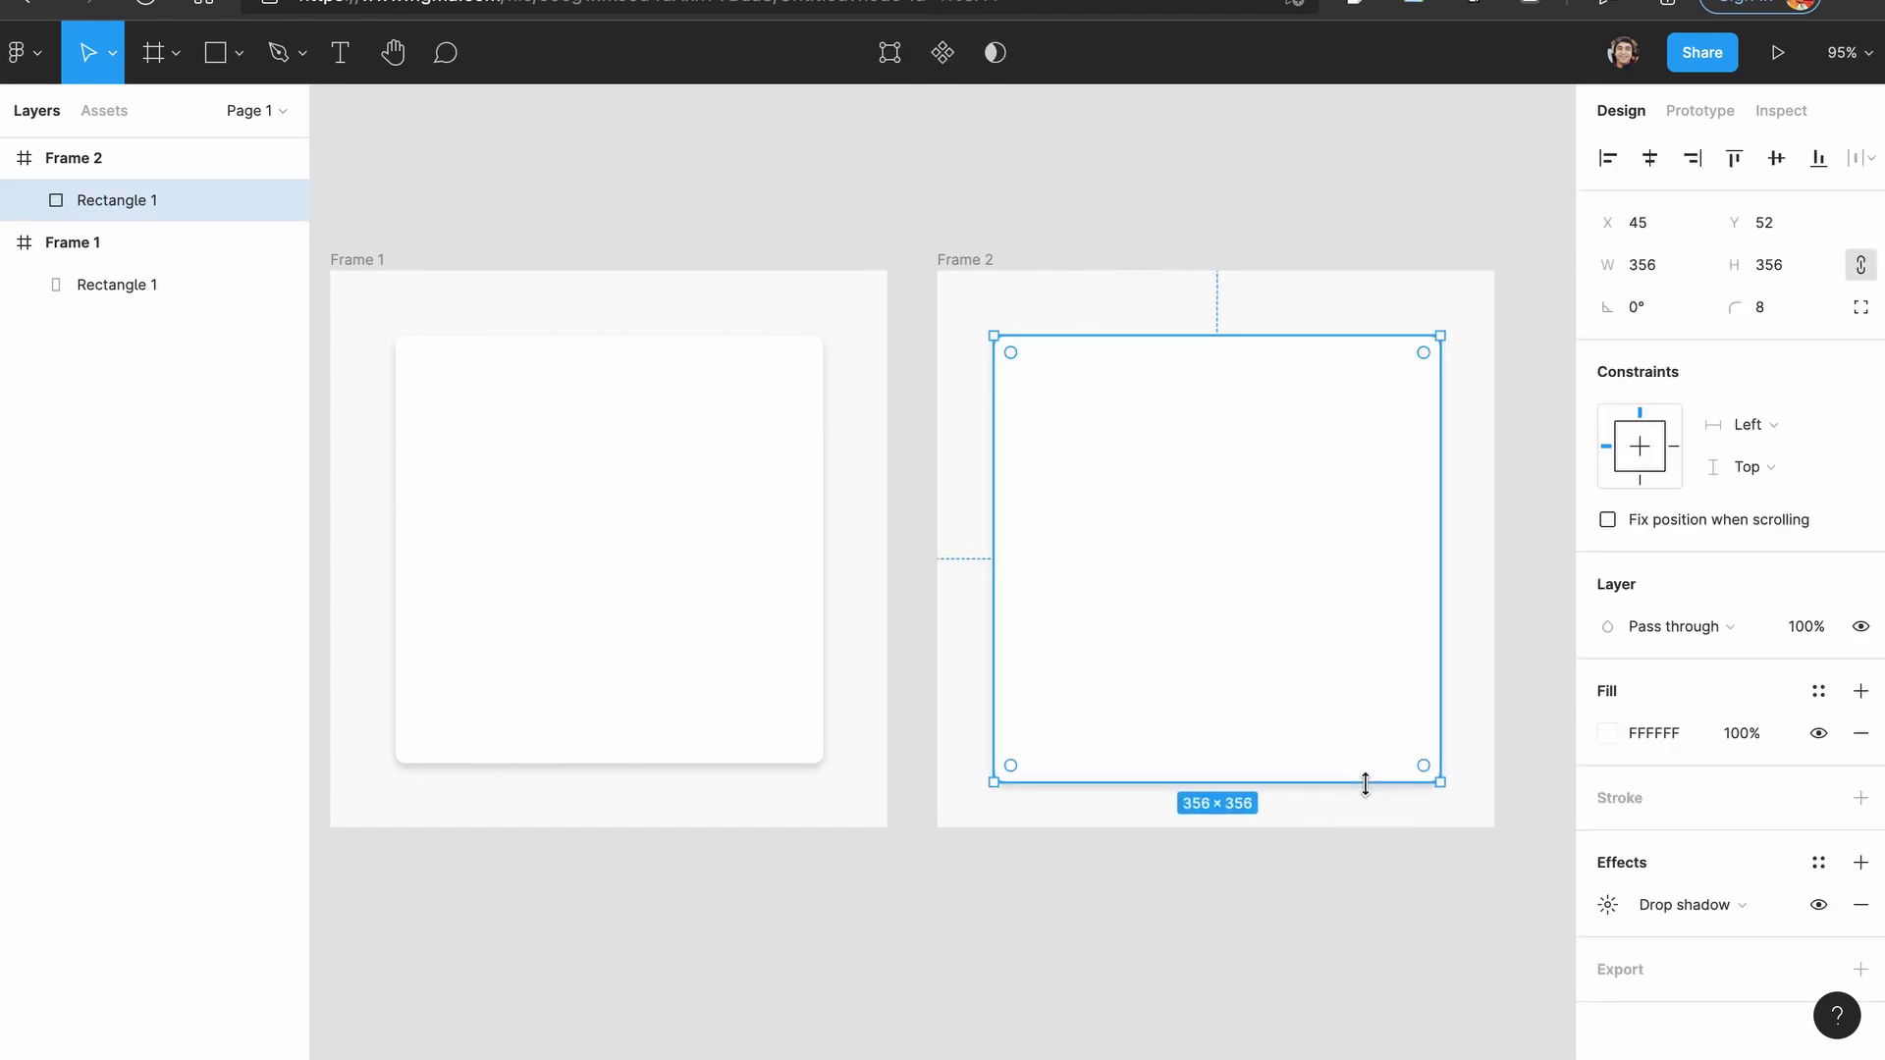
{"action": "left_click", "coordinate": [1775, 157]}
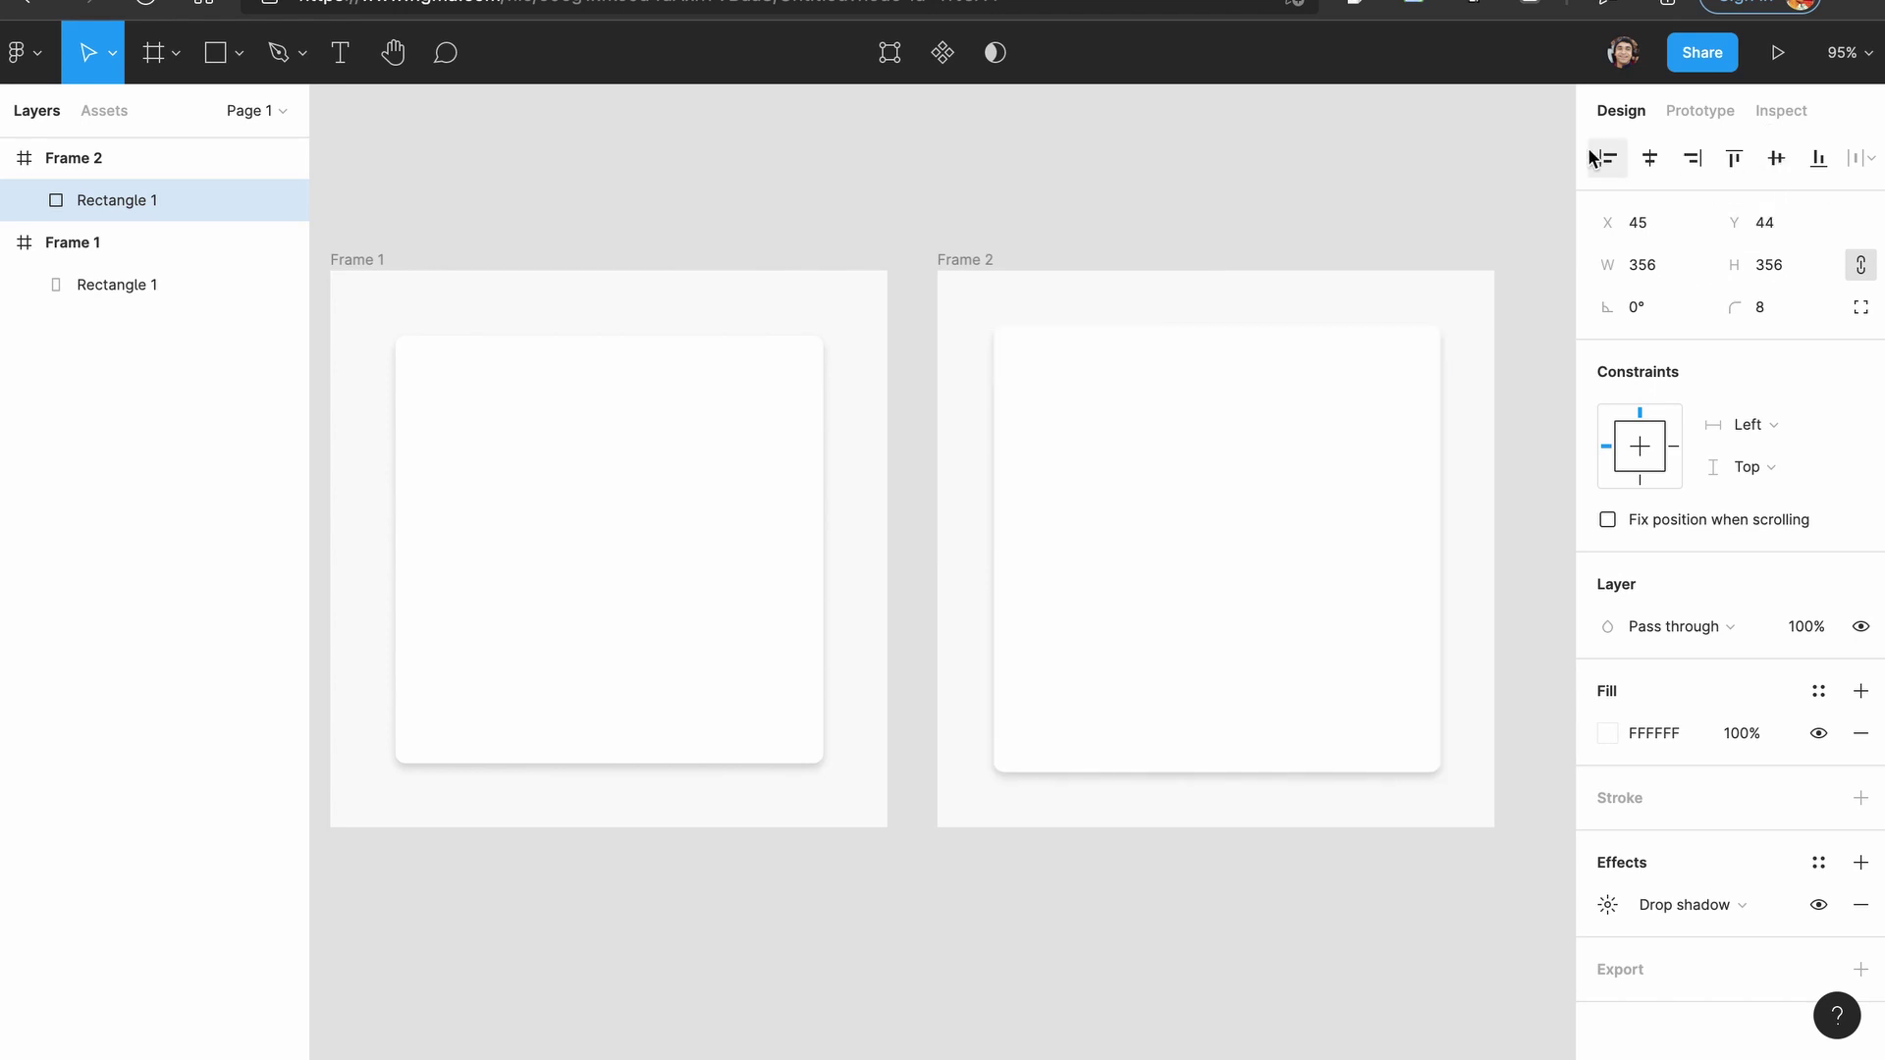
{"action": "left_click", "coordinate": [1650, 158]}
{"action": "left_click", "coordinate": [1321, 223]}
Set the drop shadow of Frame 2's square to a Y offset of 12 and a blur of 24.
{"action": "left_click", "coordinate": [1325, 556]}
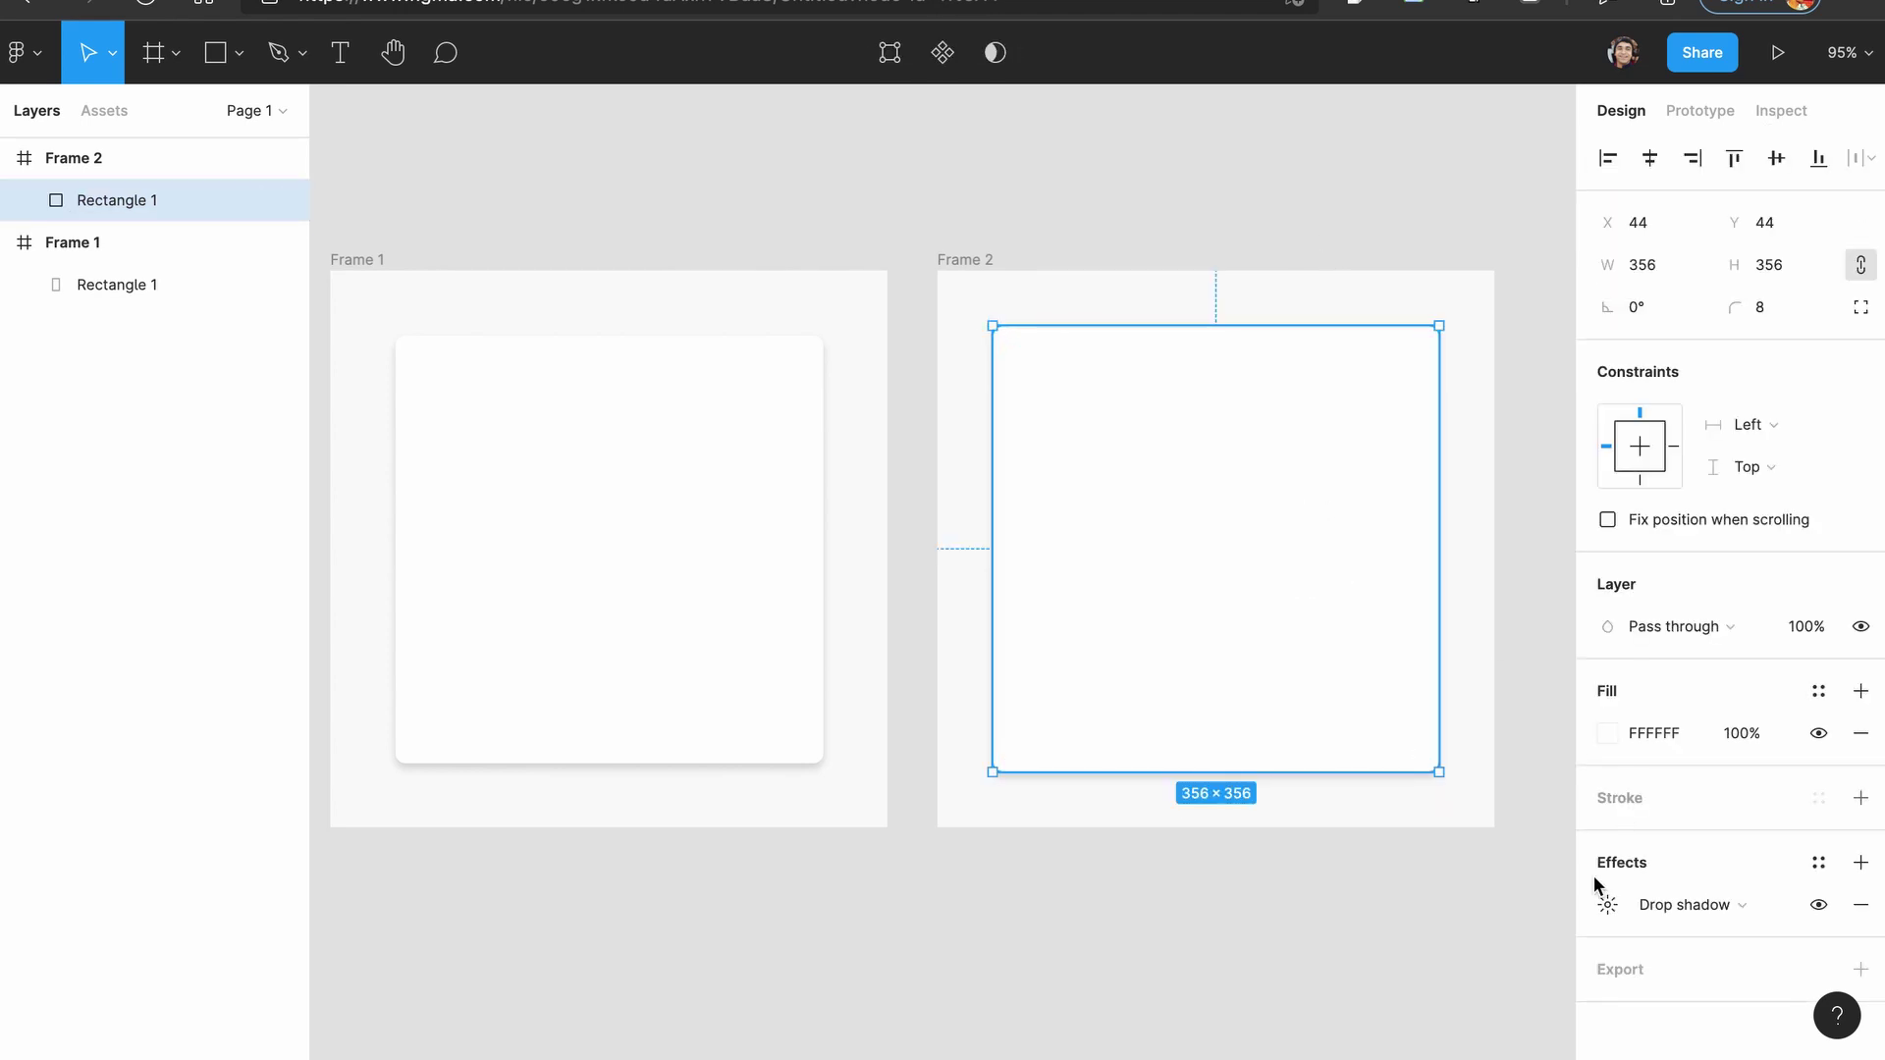
{"action": "left_click", "coordinate": [1607, 903]}
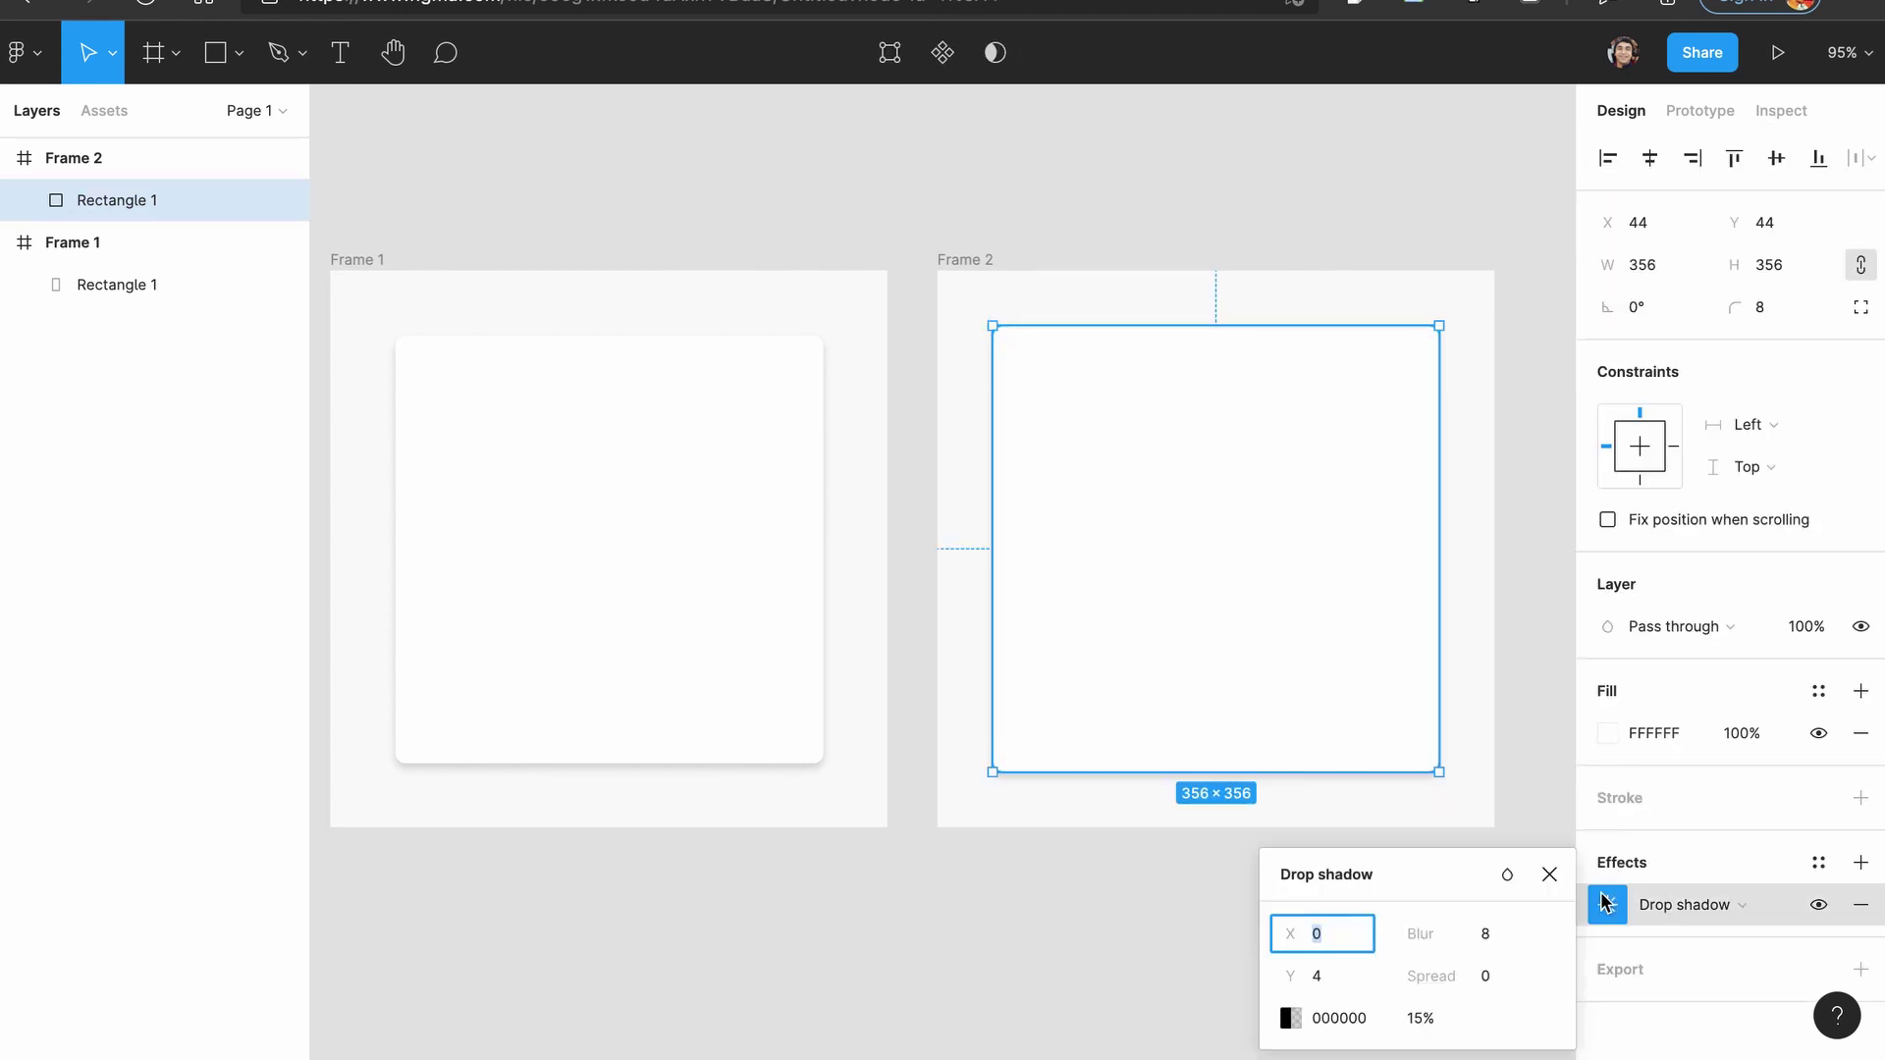
{"action": "left_click", "coordinate": [1344, 977]}
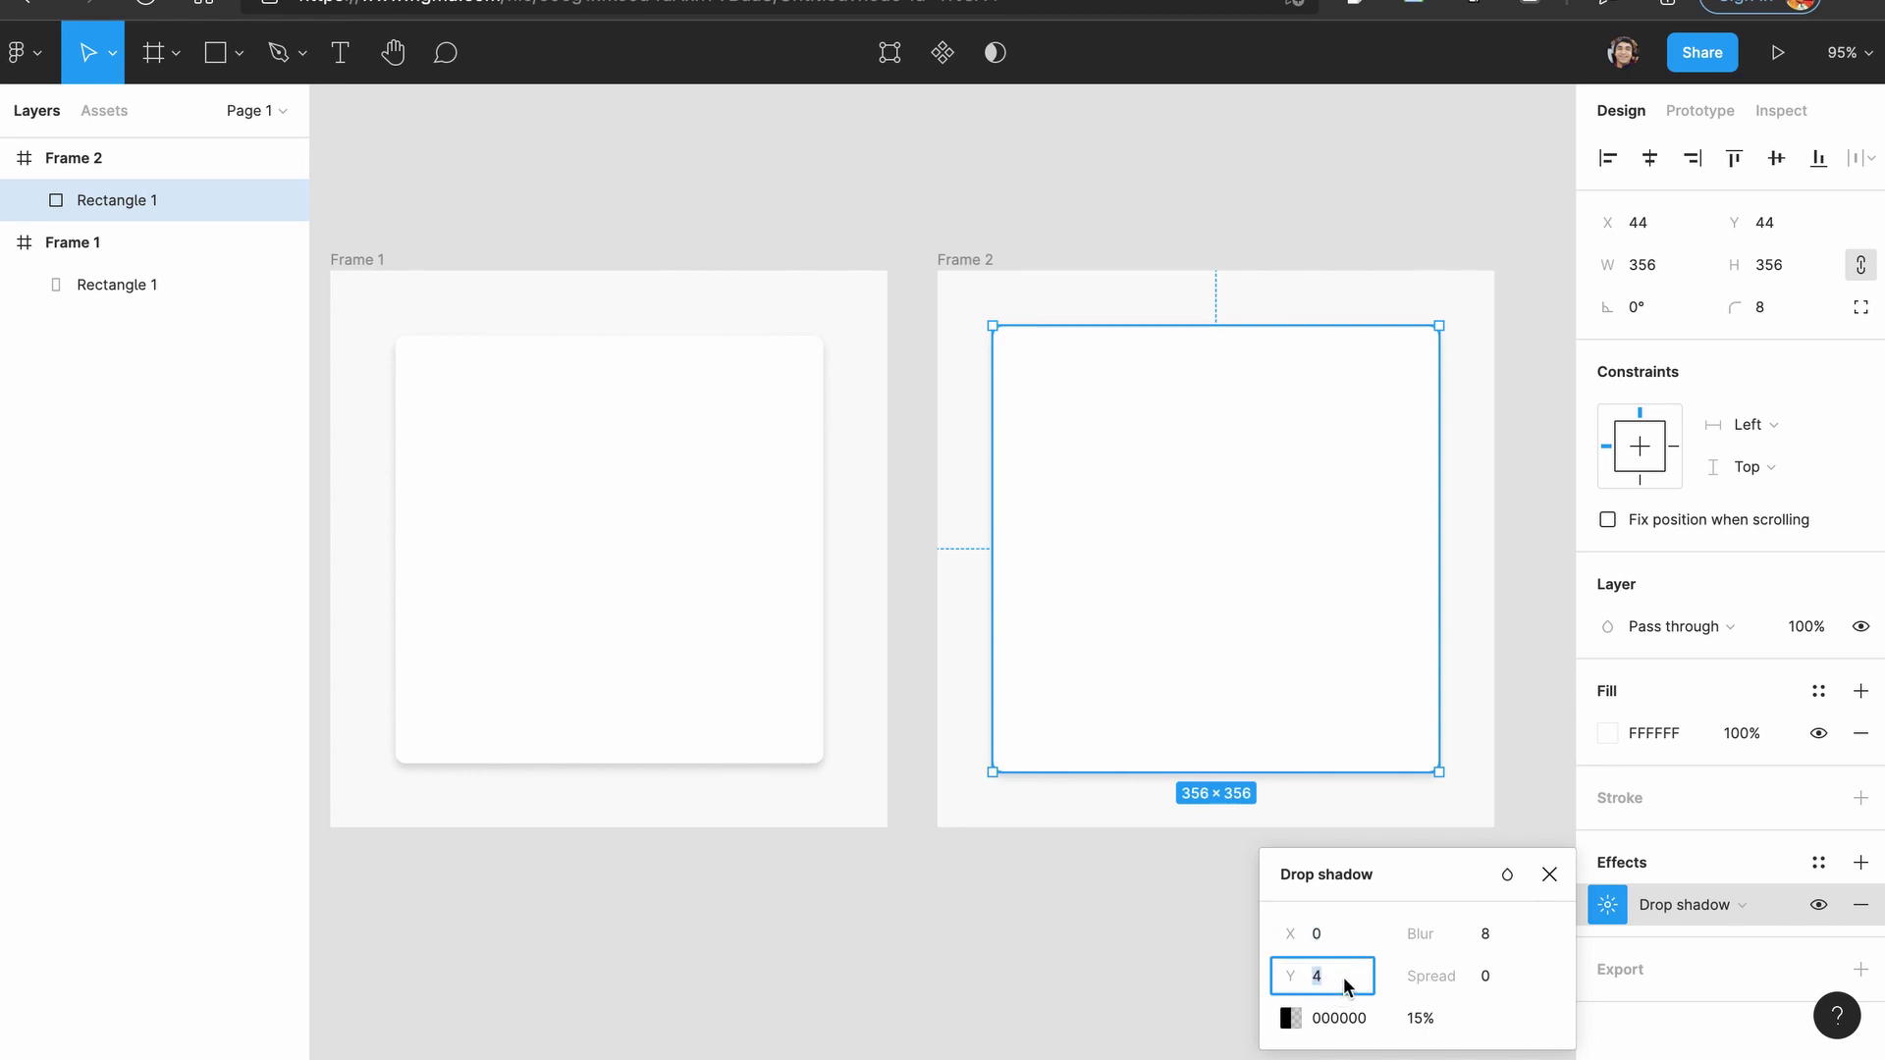
{"action": "type", "text": "12"}
{"action": "left_click", "coordinate": [1502, 935]}
{"action": "type", "text": "24"}
{"action": "key", "text": "Return"}
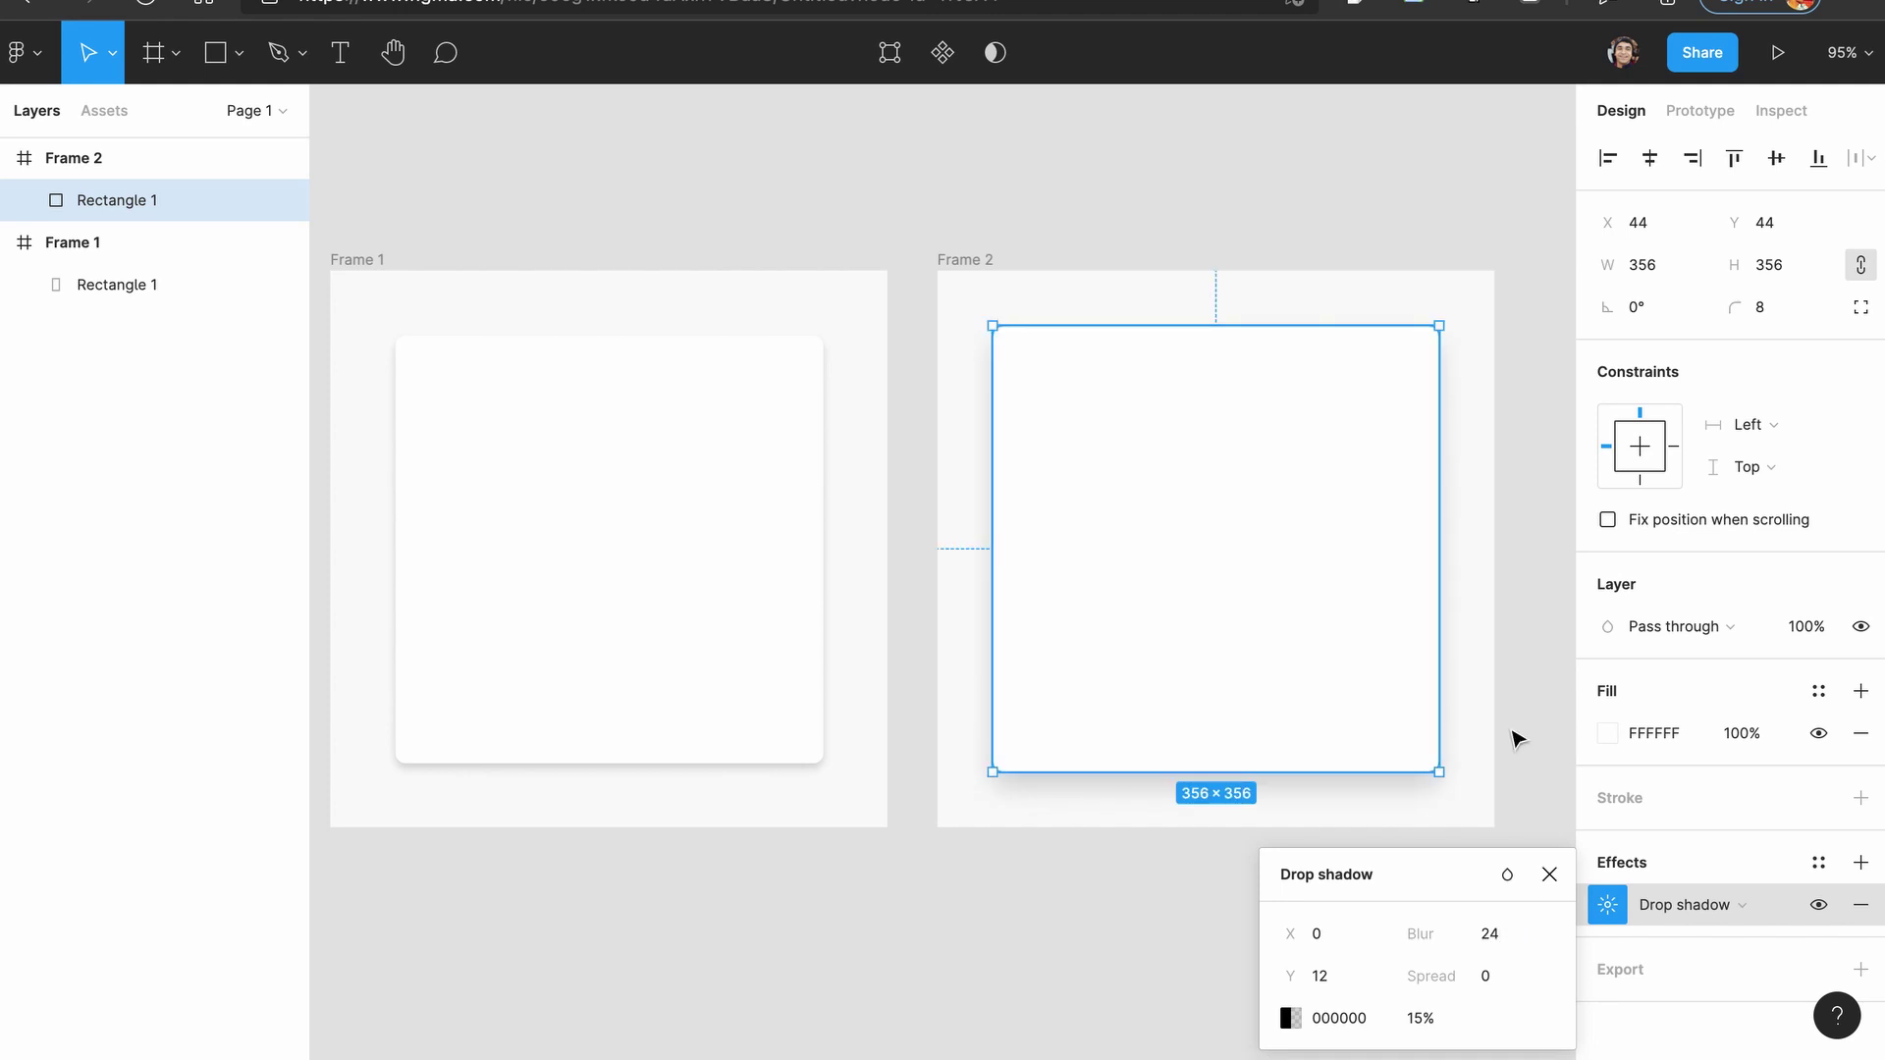
{"action": "left_click", "coordinate": [1513, 734]}
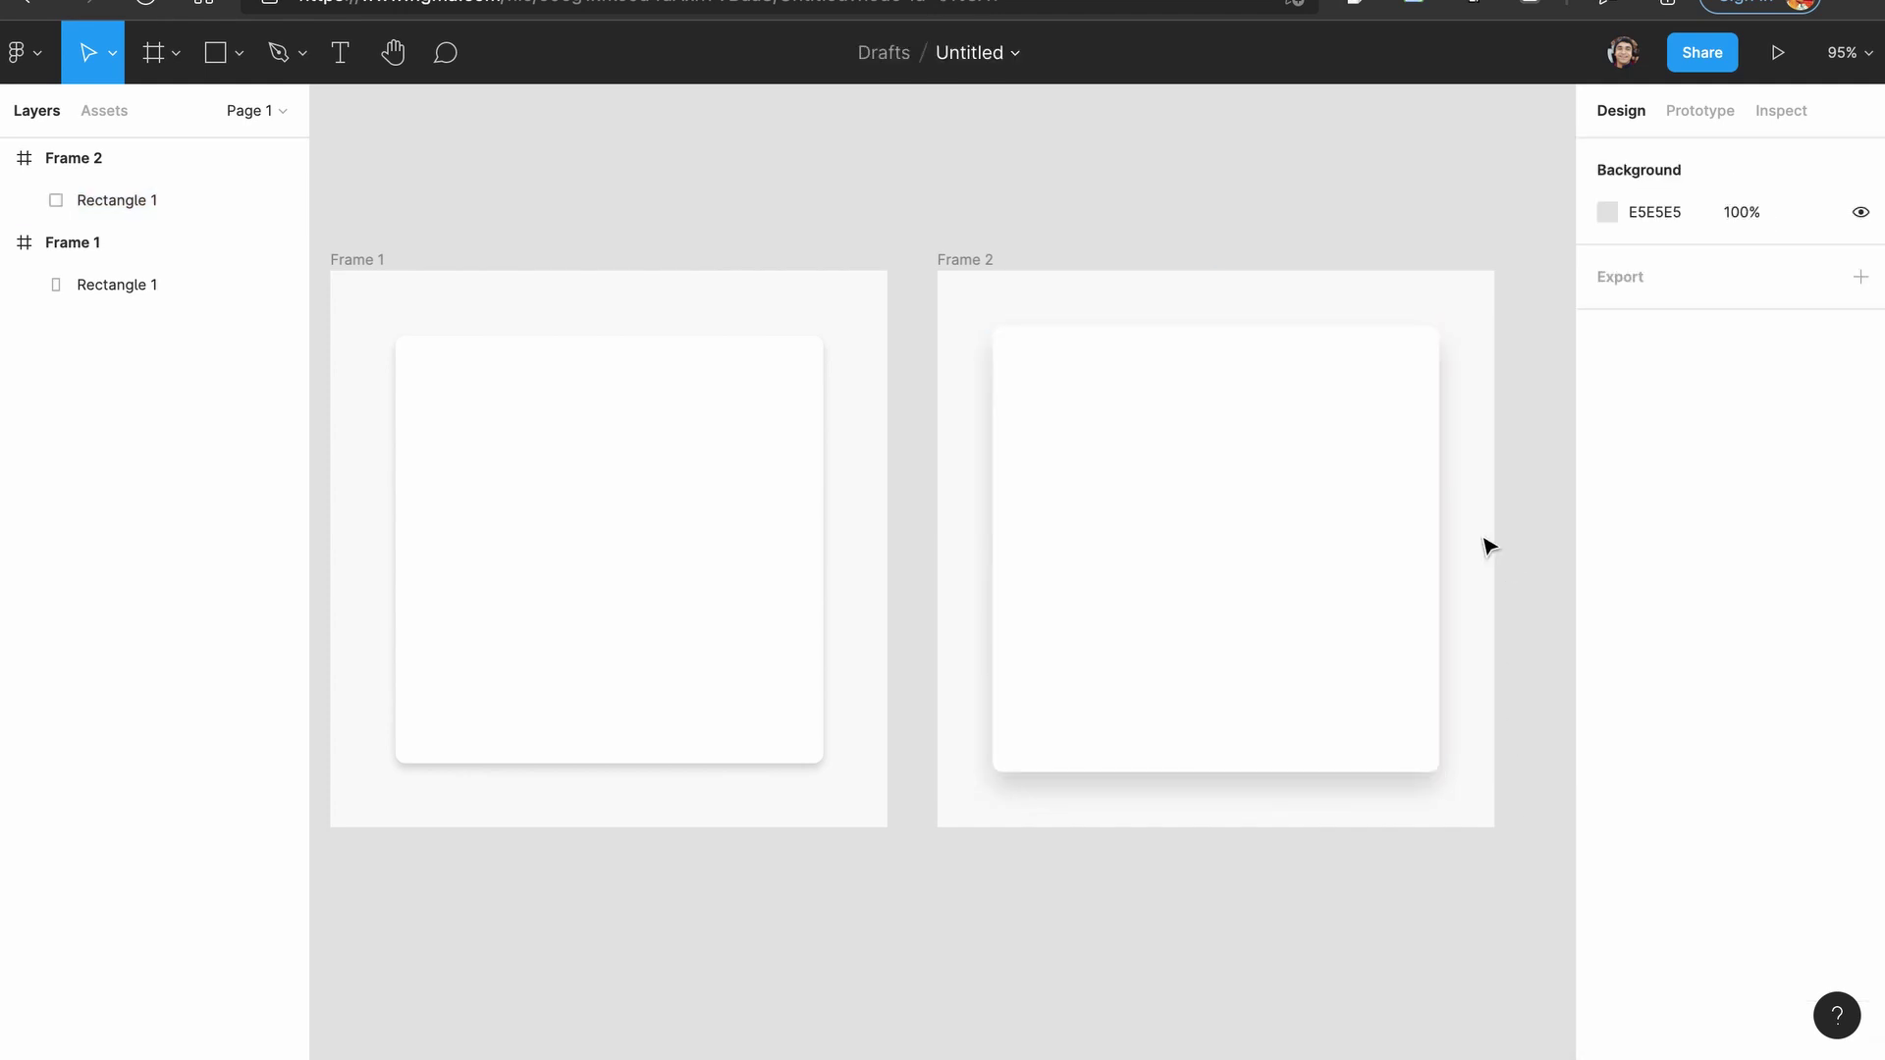
Duplicate Frame 2 with its enlarged square and stronger shadow.
{"action": "left_click", "coordinate": [1211, 503]}
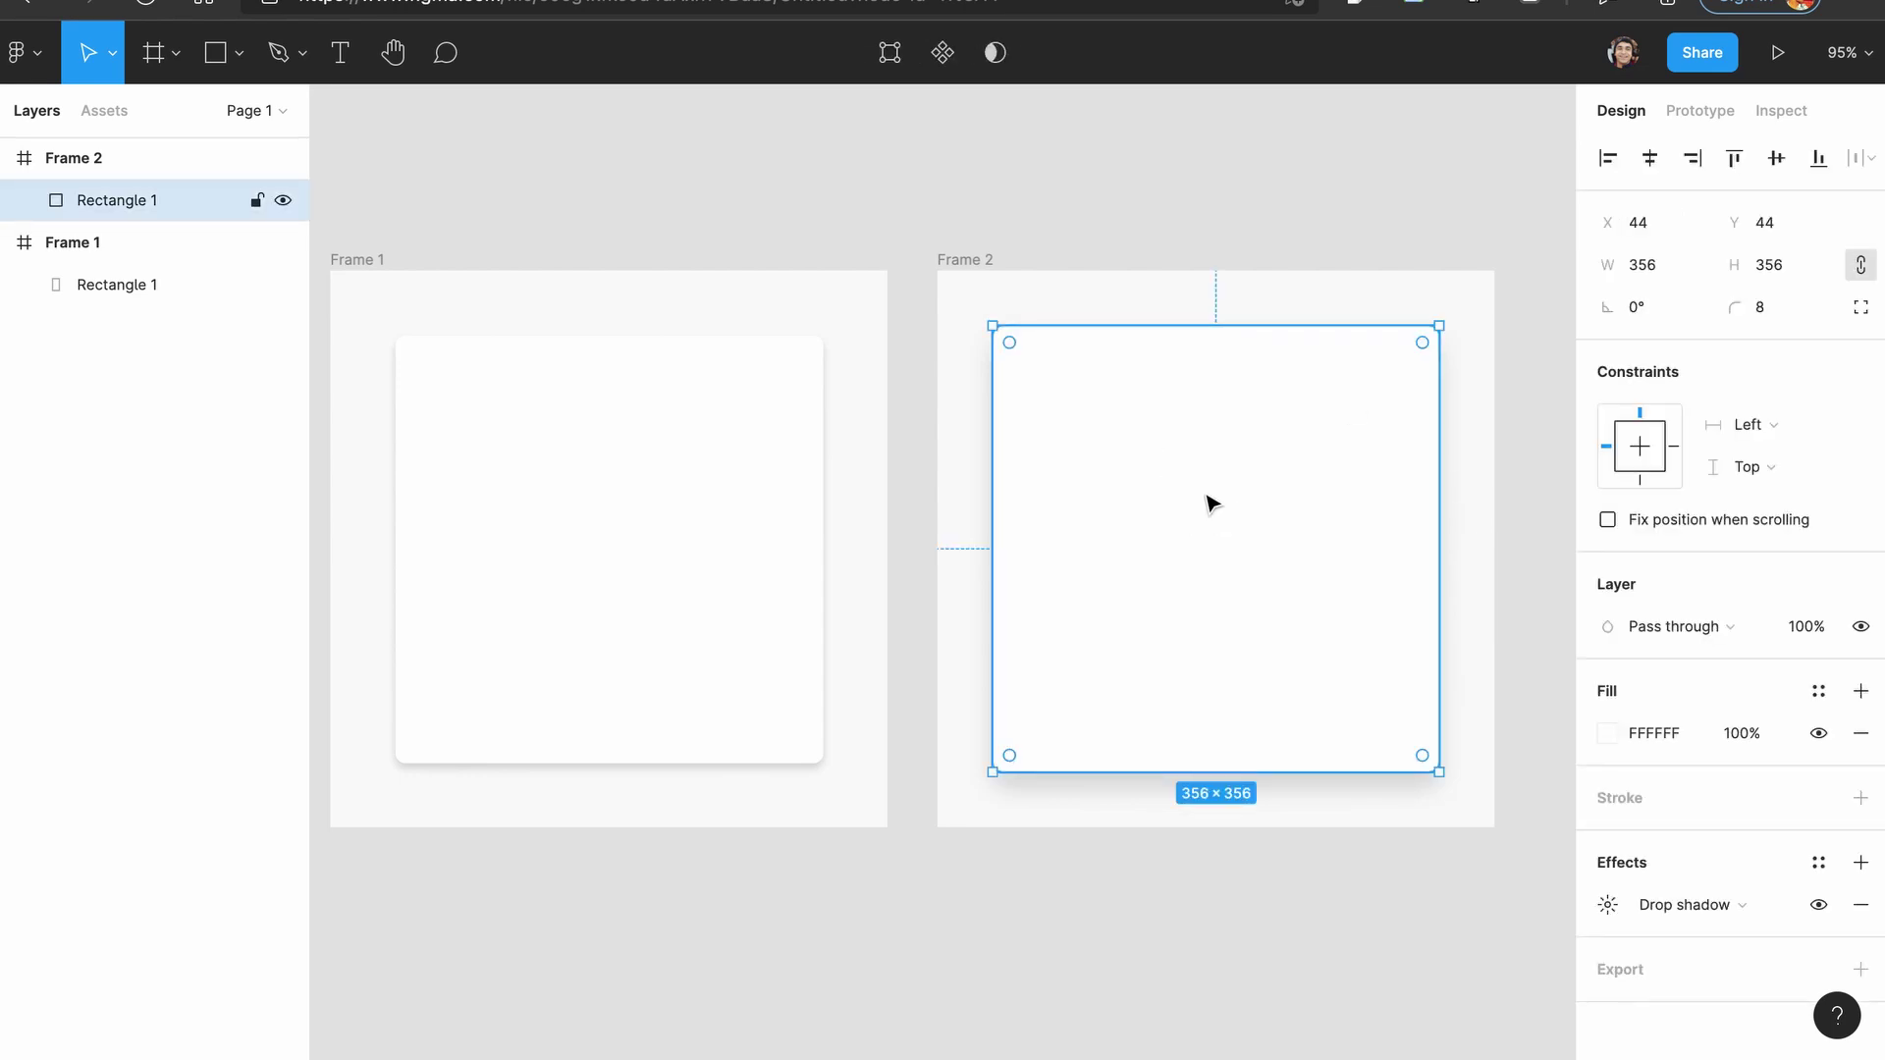
{"action": "left_click", "coordinate": [970, 261]}
{"action": "key", "text": "ctrl+d"}
{"action": "left_click", "coordinate": [1061, 282]}
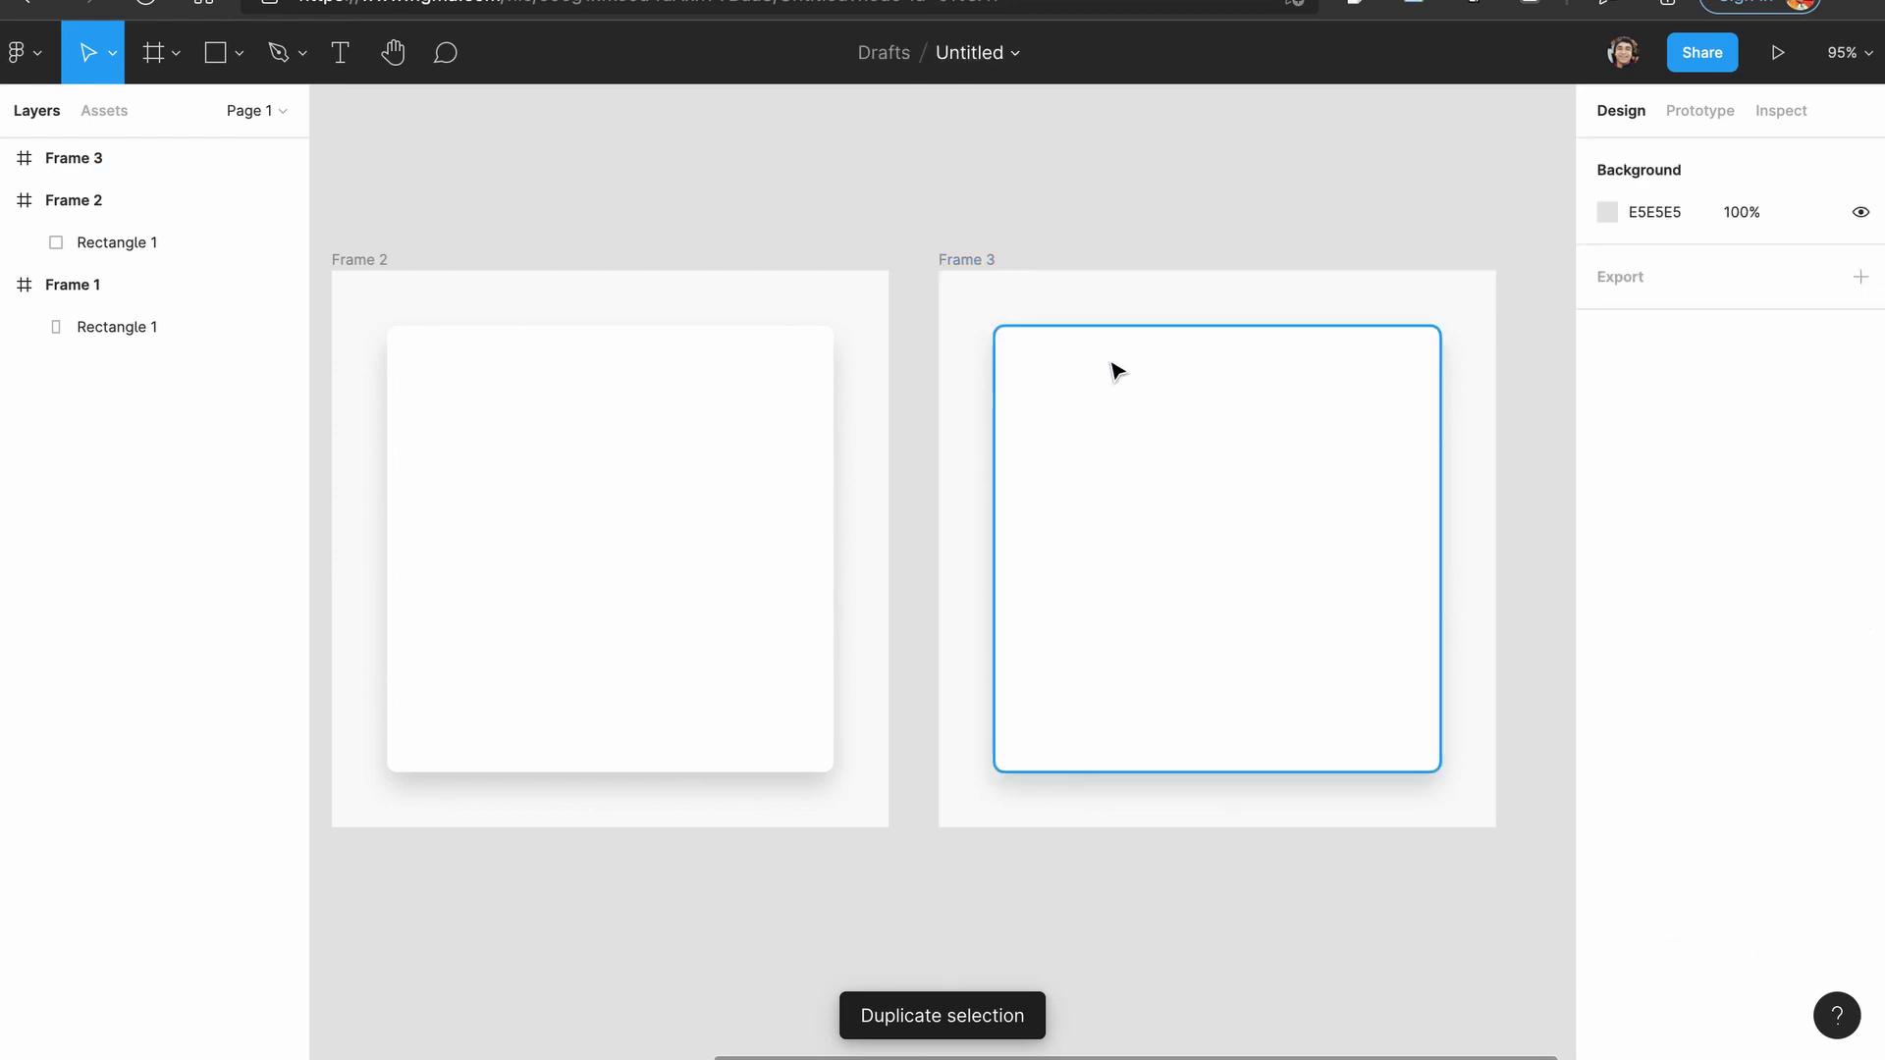
Try an Inner shadow in place of the drop shadow on Frame 3's square.
{"action": "left_click", "coordinate": [1163, 383]}
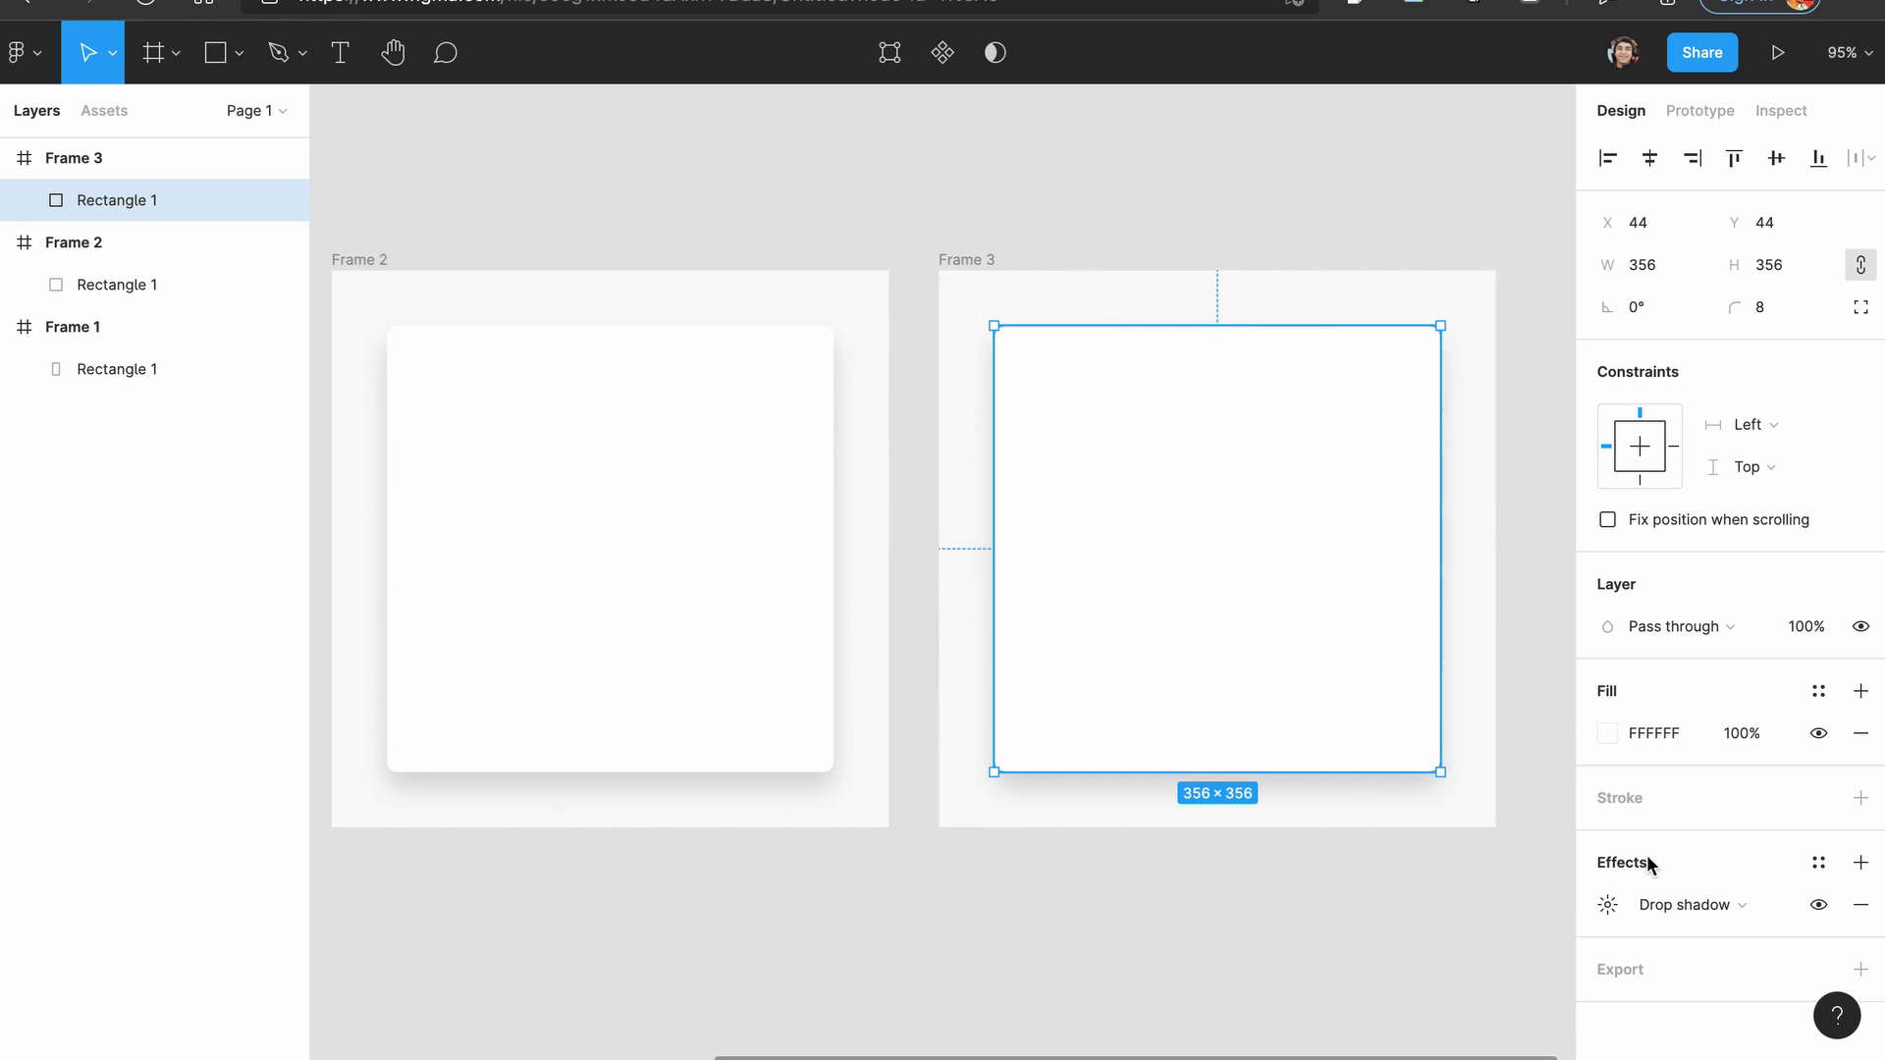
{"action": "left_click", "coordinate": [1740, 905]}
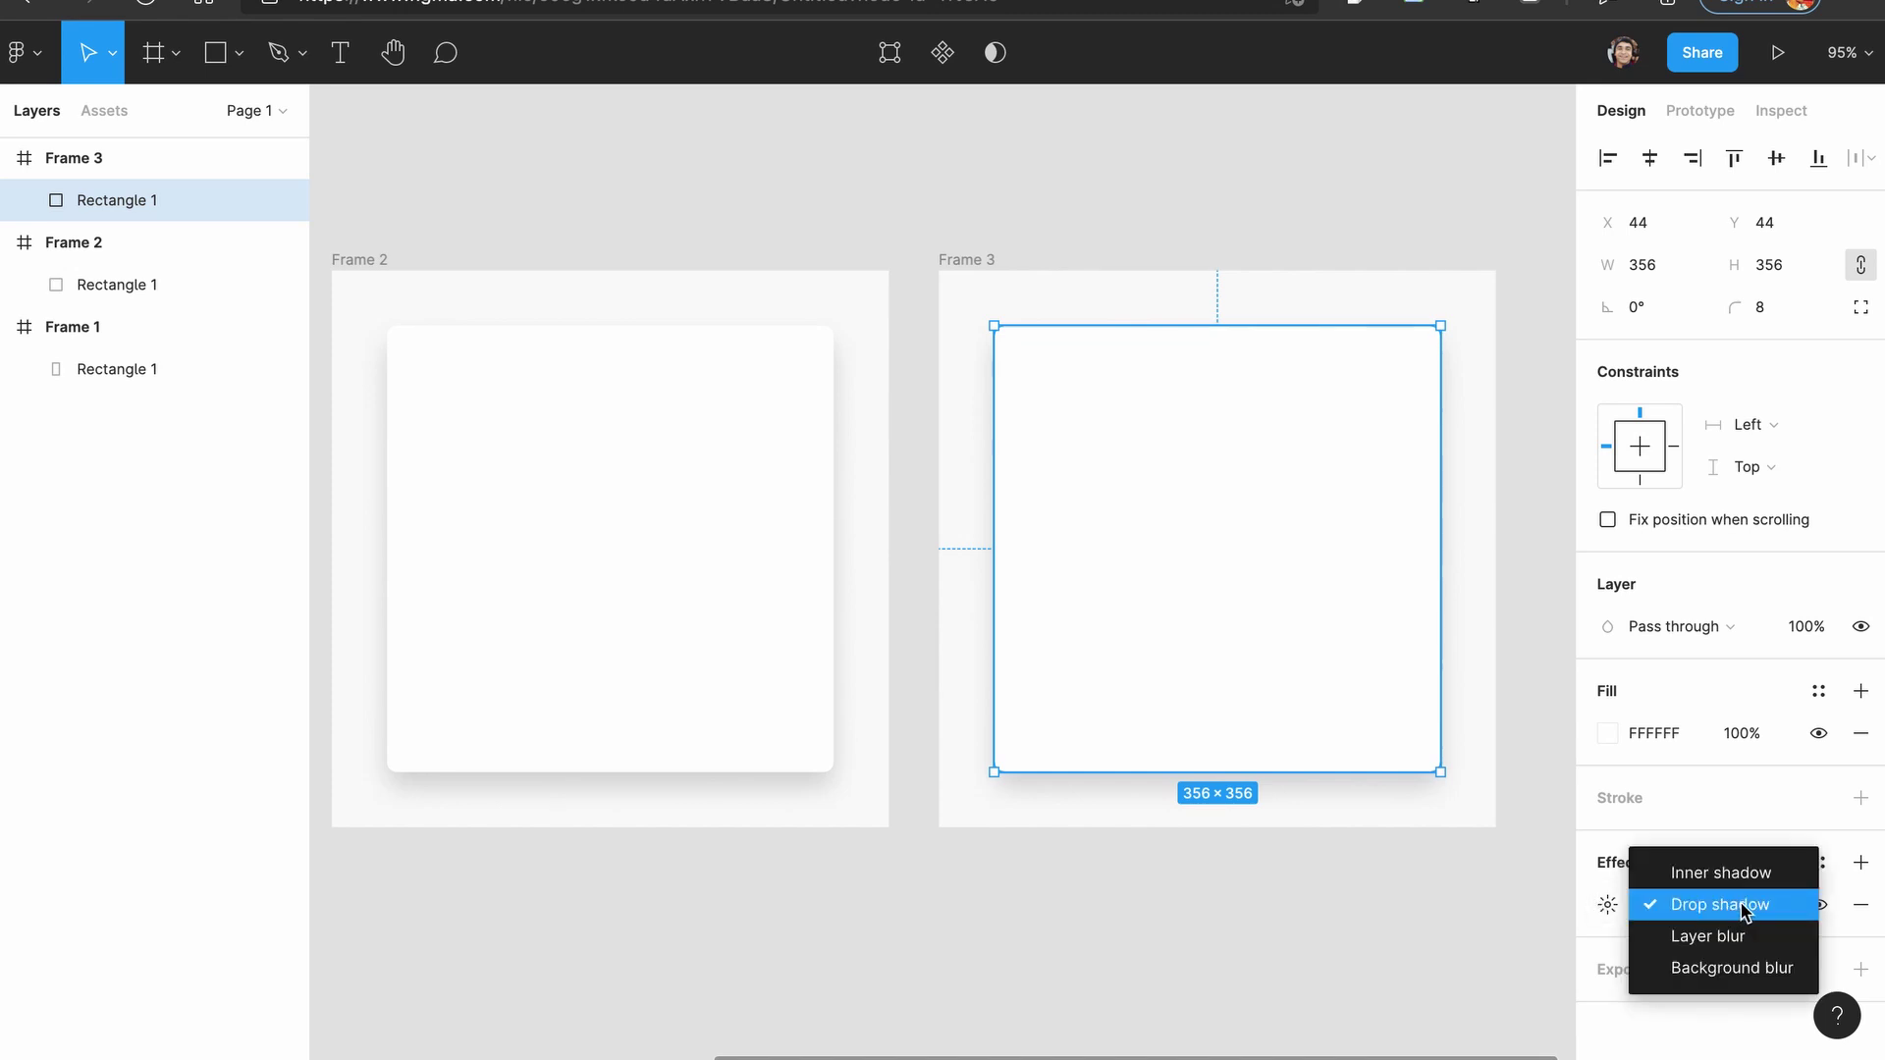
{"action": "left_click", "coordinate": [1758, 872]}
{"action": "left_click", "coordinate": [1496, 891]}
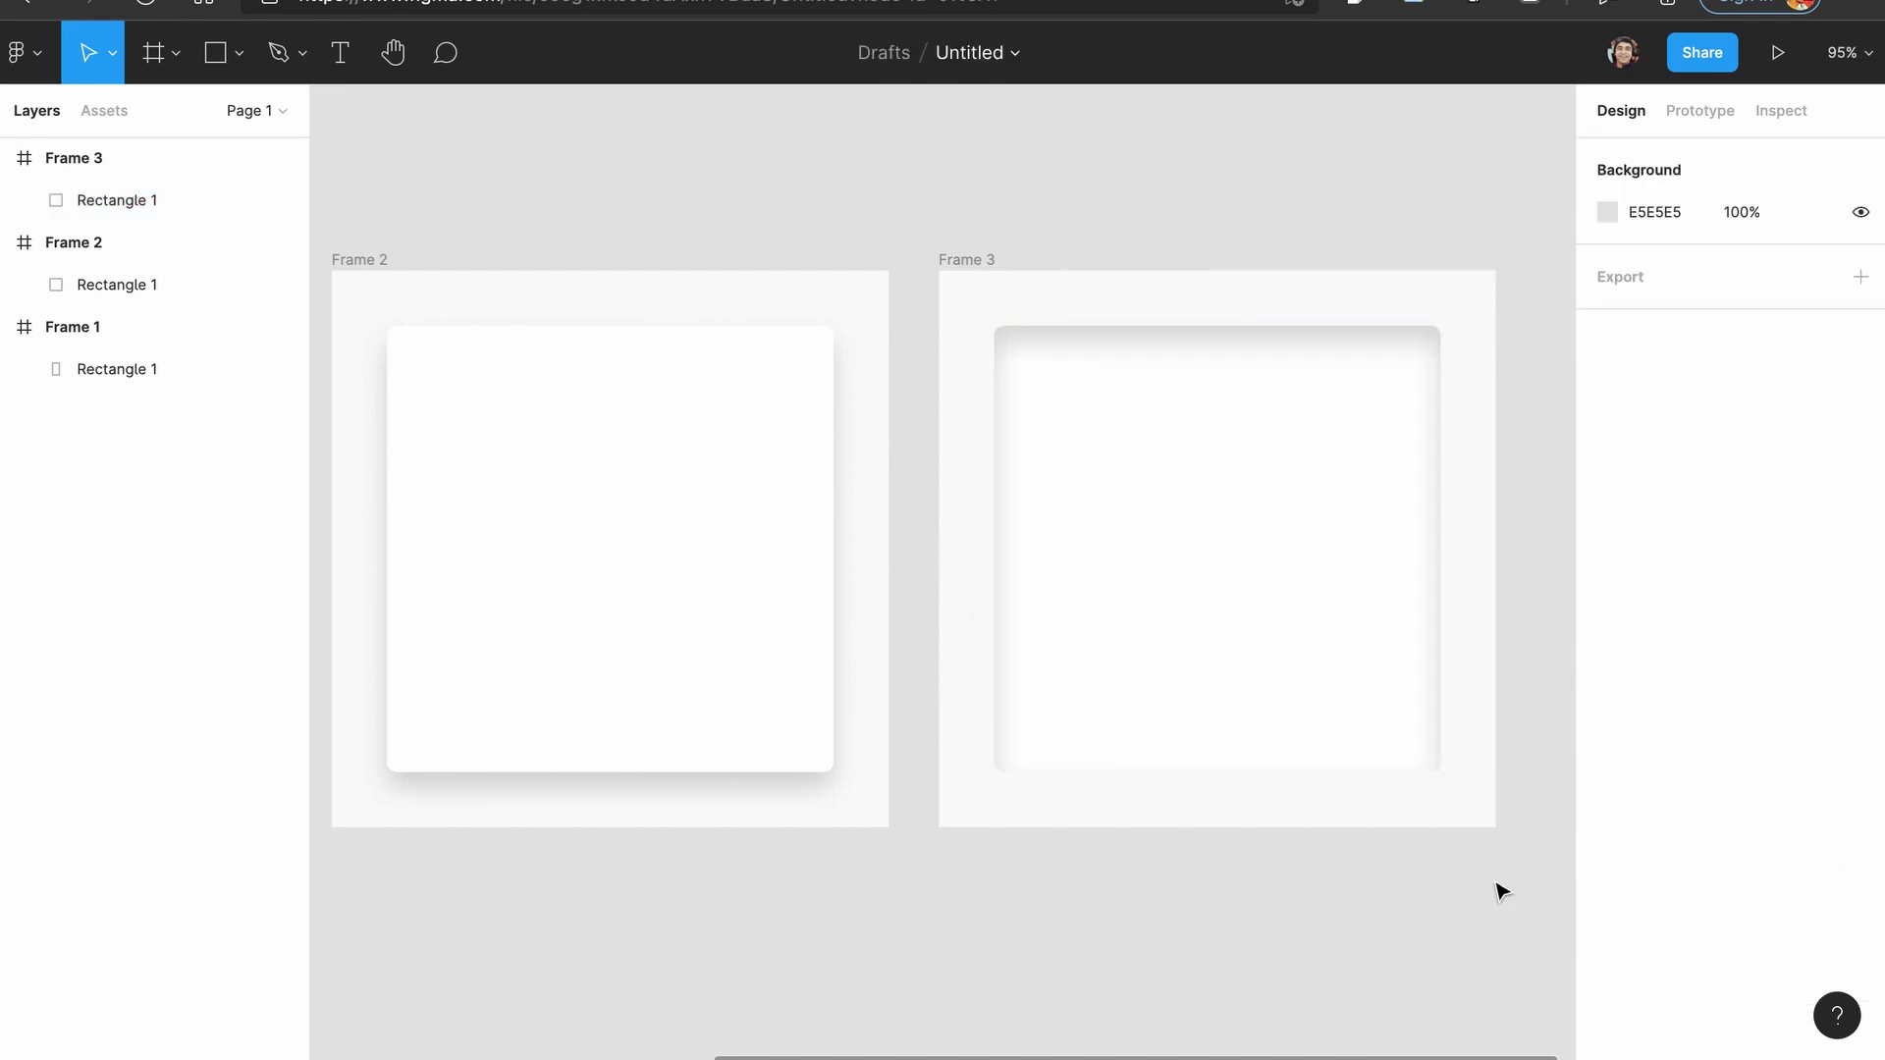
{"action": "key", "text": "ctrl+z"}
{"action": "key", "text": "ctrl+z"}
{"action": "key", "text": "ctrl+z"}
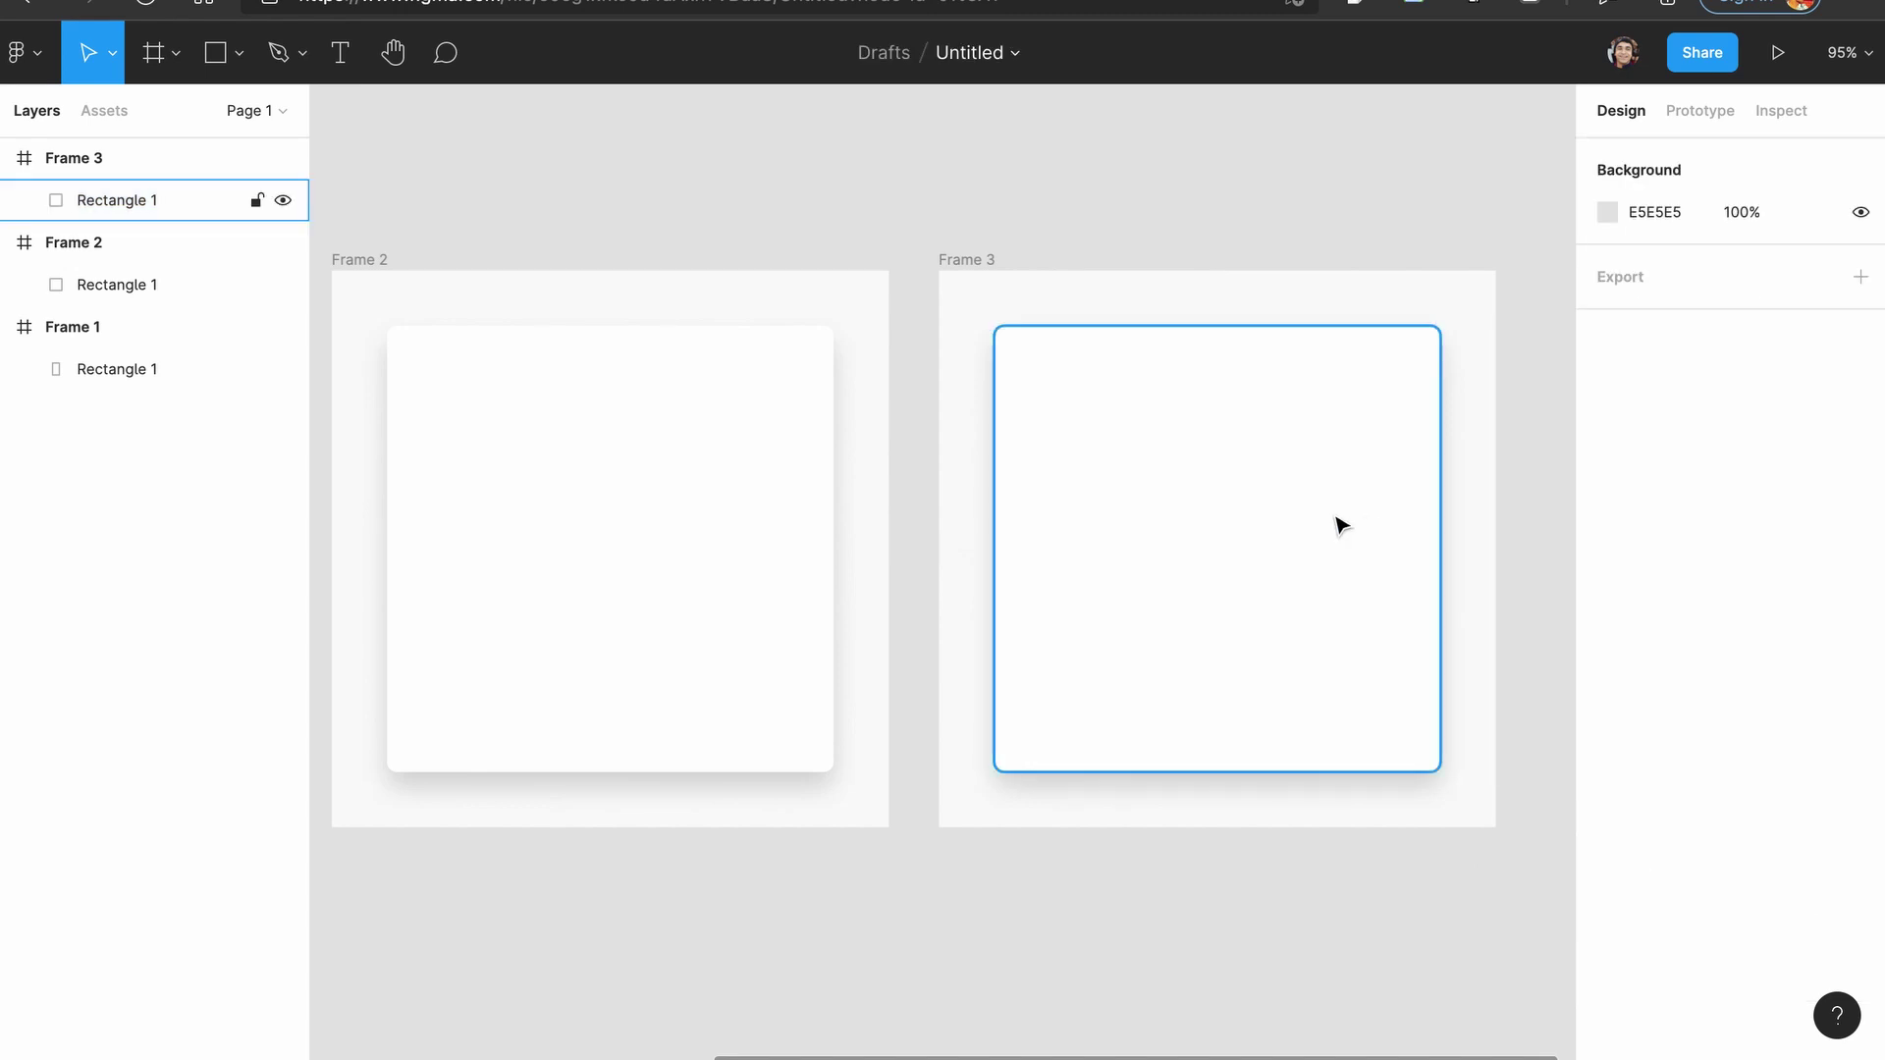
Duplicate Frame 3's square with a diagonal offset to X 72, Y 88 and hide the copy's drop shadow.
{"action": "left_click", "coordinate": [1245, 510]}
{"action": "left_click_drag", "start_coordinate": [1247, 519], "coordinate": [1282, 574]}
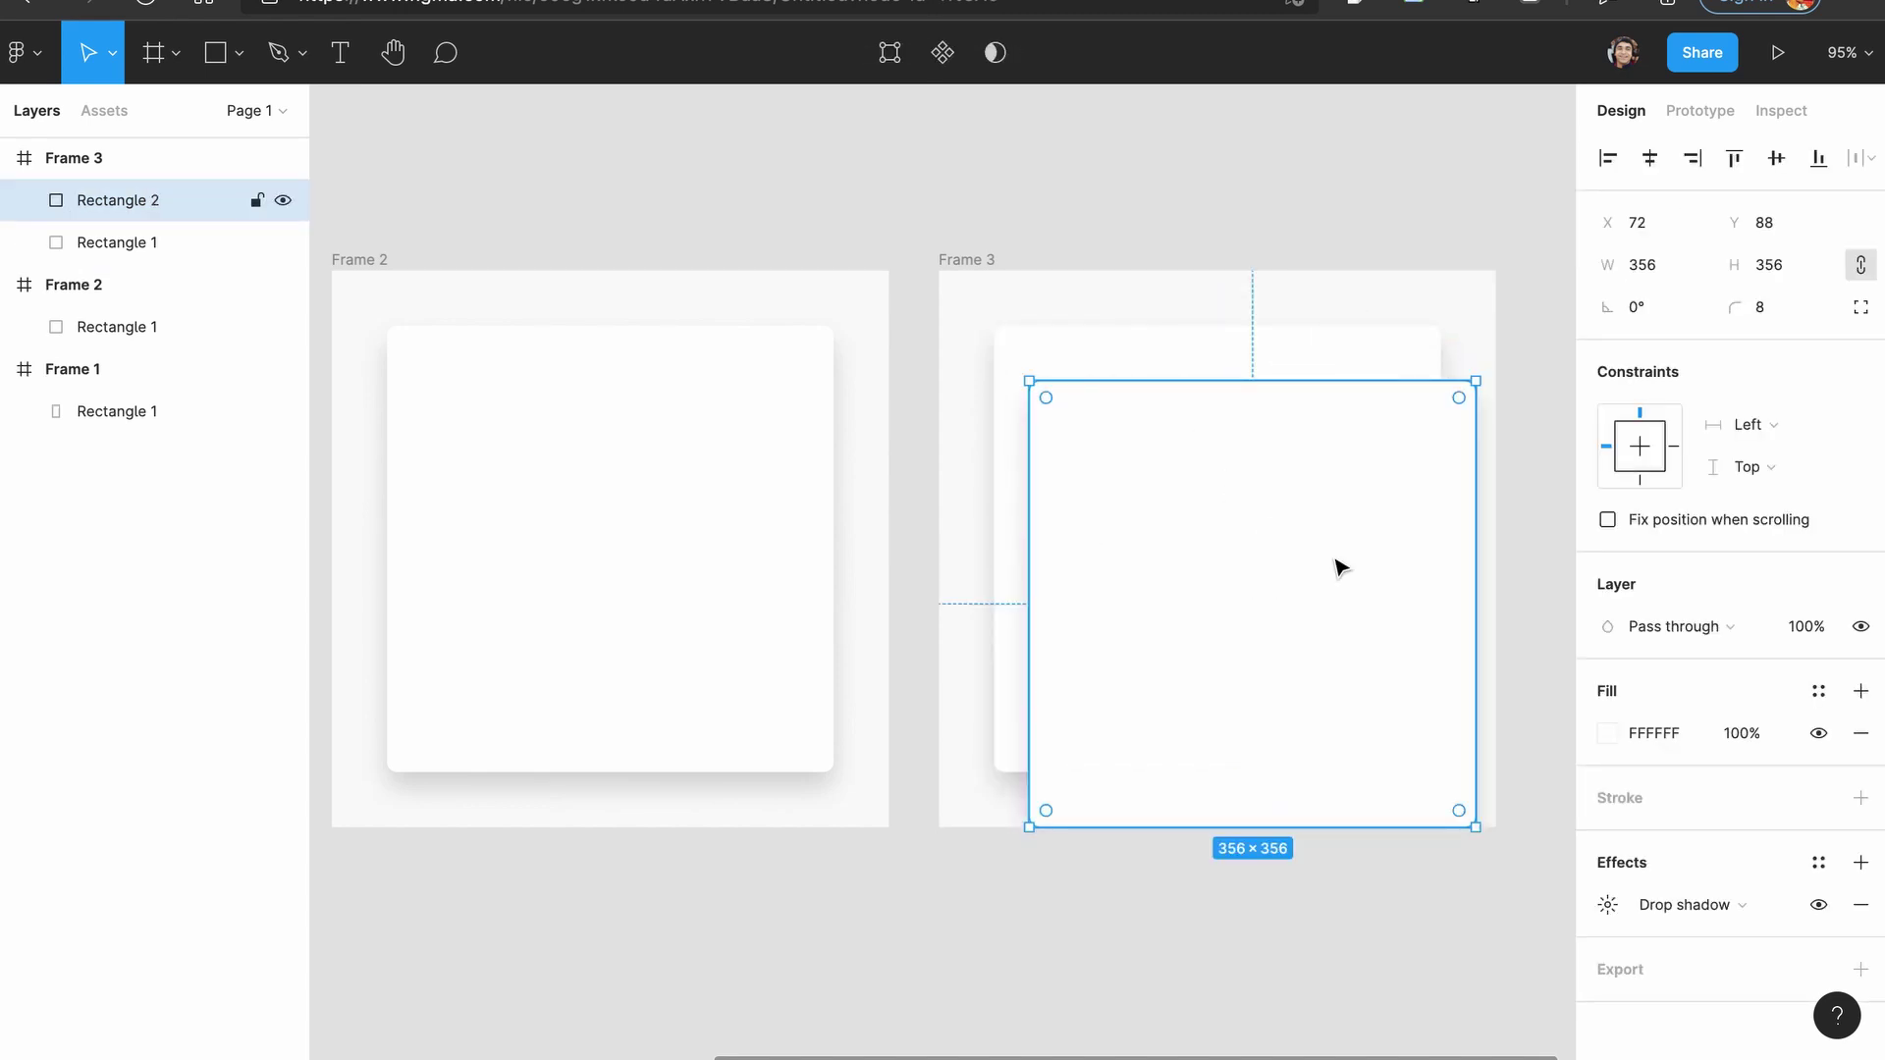
{"action": "left_click", "coordinate": [1818, 904]}
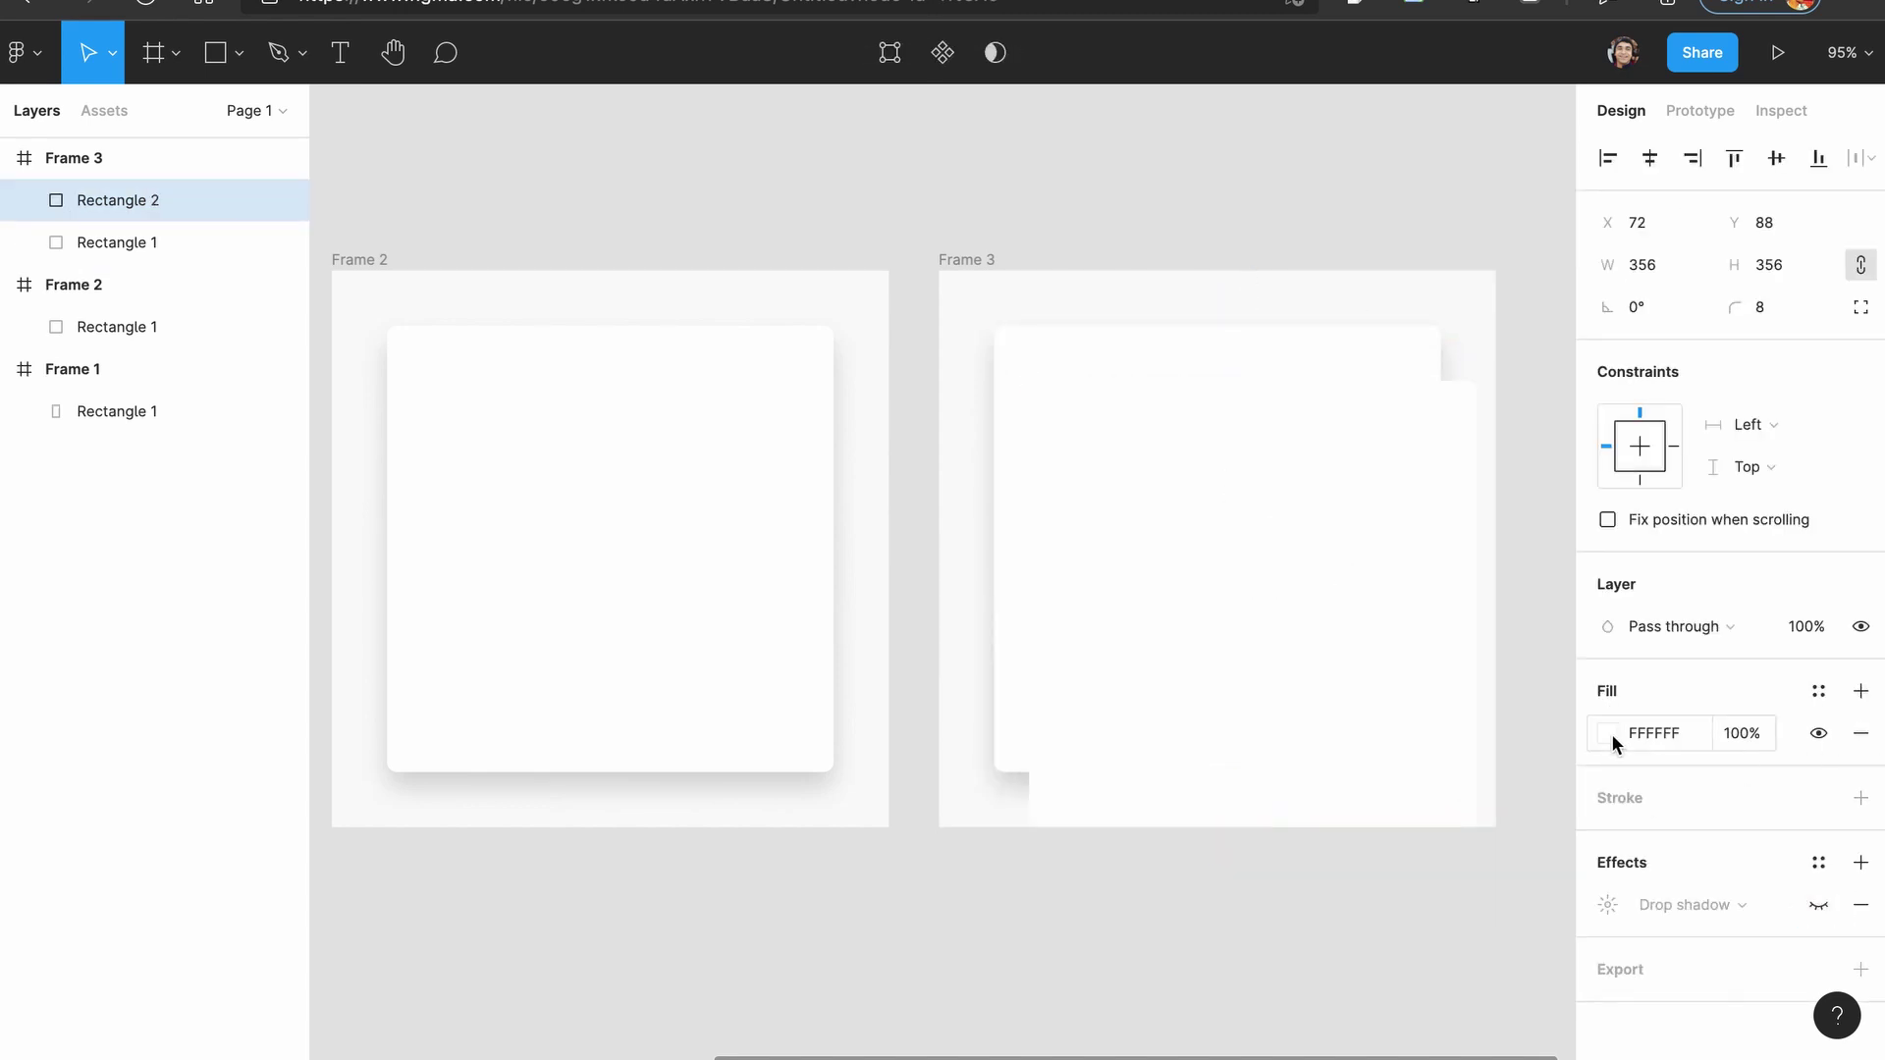
Add an inside stroke of colour 5E5E5E and thickness 12 to the offset copy of the square.
{"action": "left_click", "coordinate": [1632, 799]}
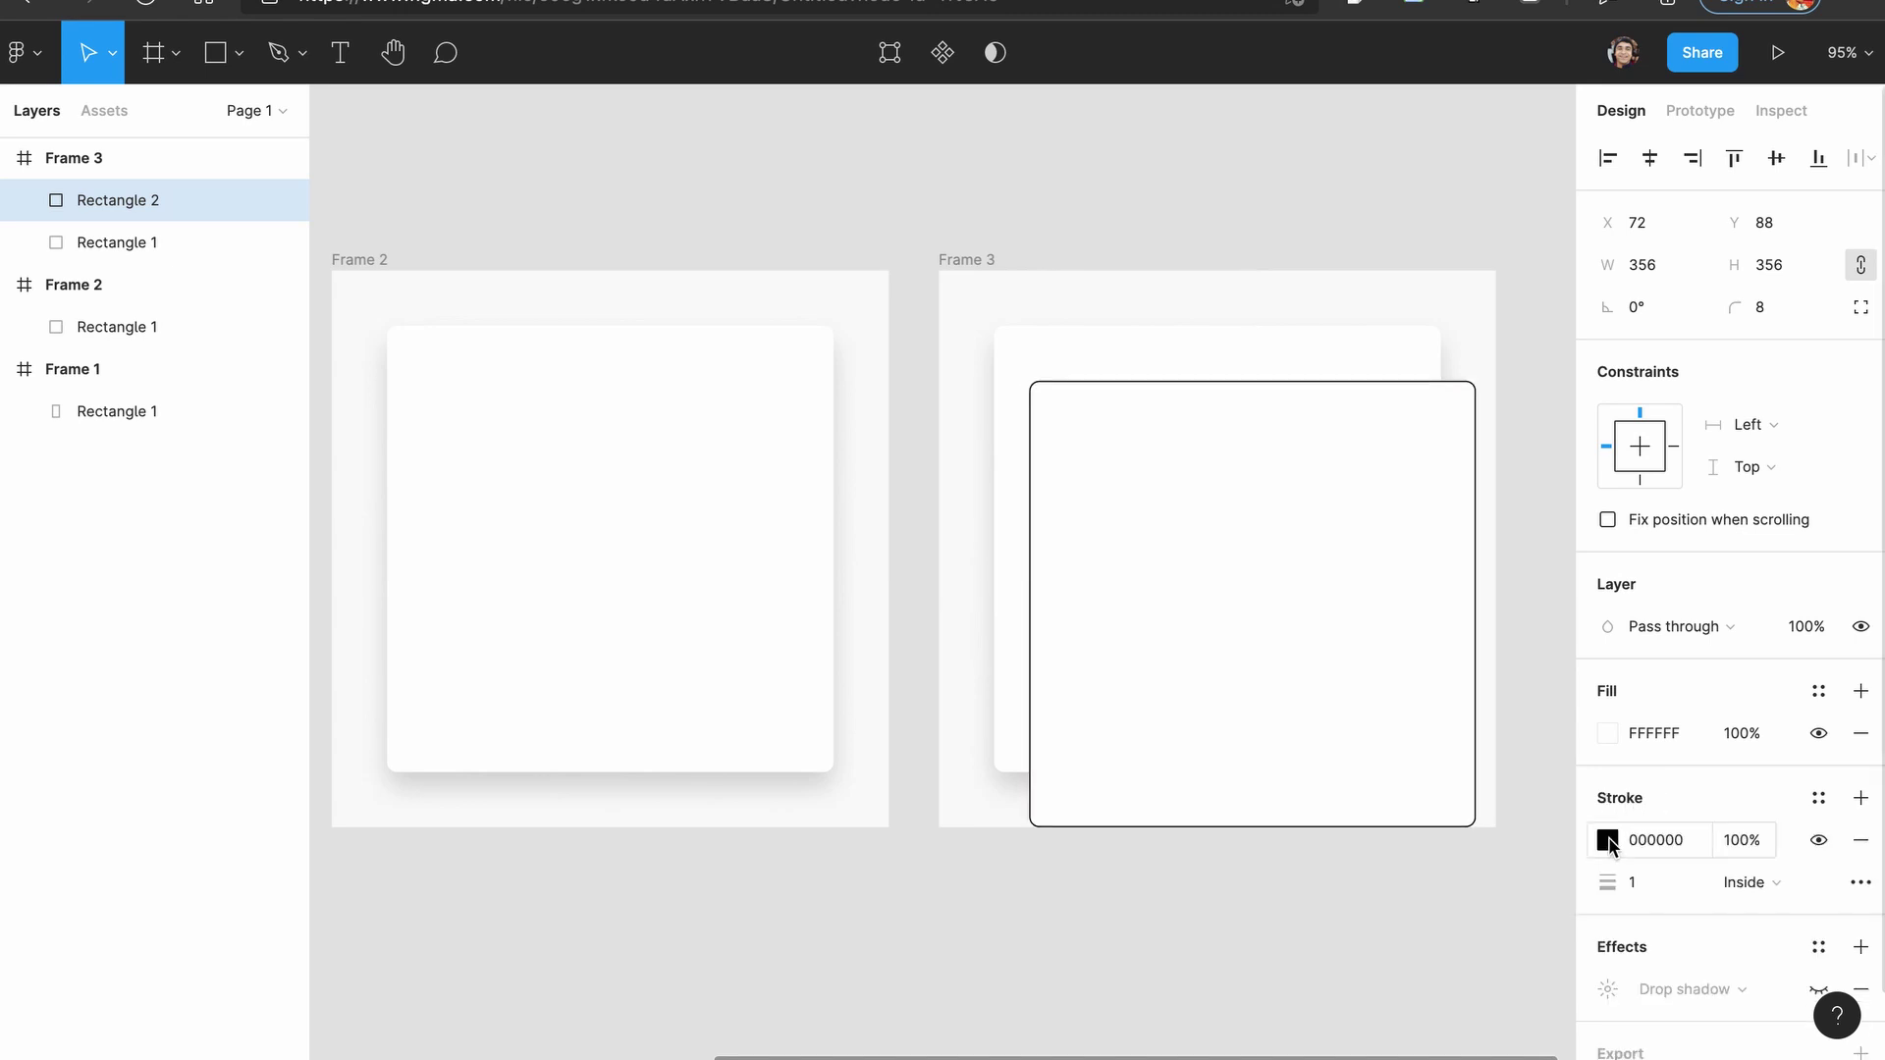
{"action": "left_click", "coordinate": [1607, 839]}
{"action": "mouse_move", "coordinate": [1401, 631]}
{"action": "left_mouse_down"}
{"action": "mouse_move", "coordinate": [1178, 627]}
{"action": "mouse_move", "coordinate": [1208, 610]}
{"action": "left_mouse_up"}
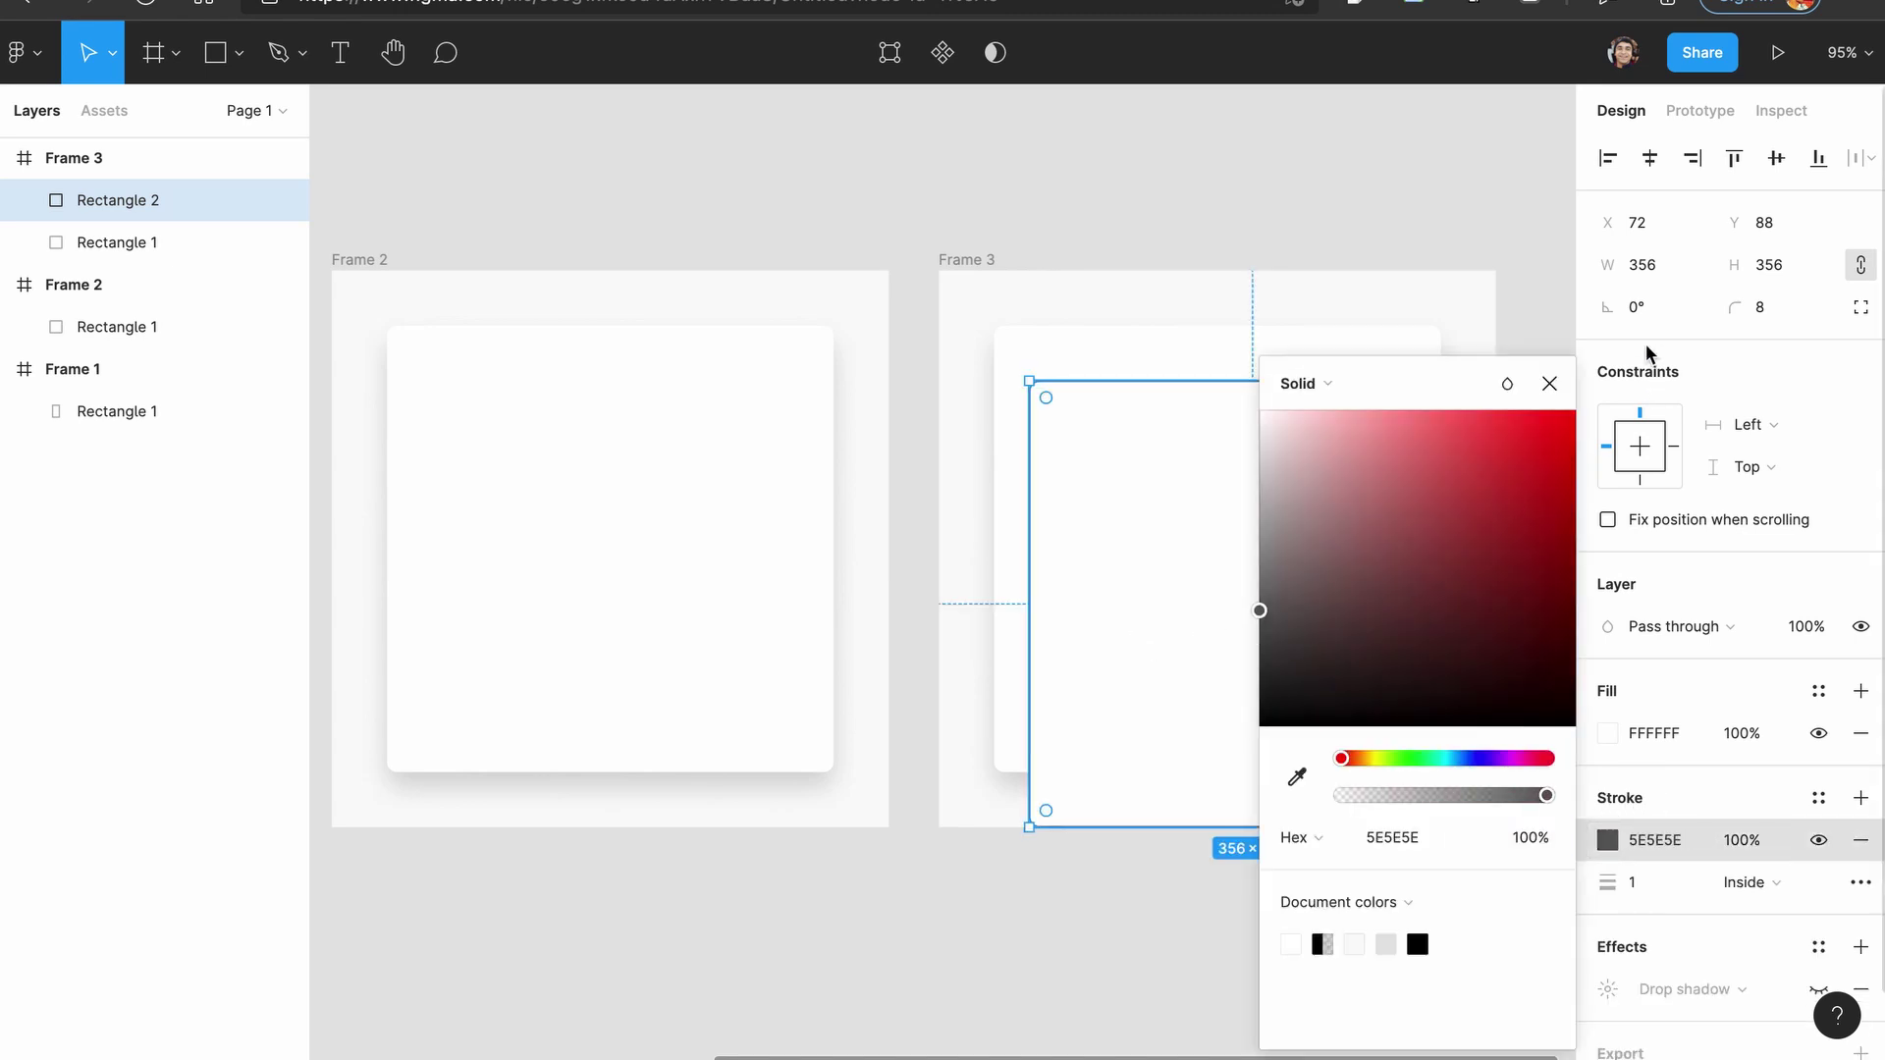
{"action": "left_click", "coordinate": [1561, 397]}
{"action": "left_click", "coordinate": [1653, 875]}
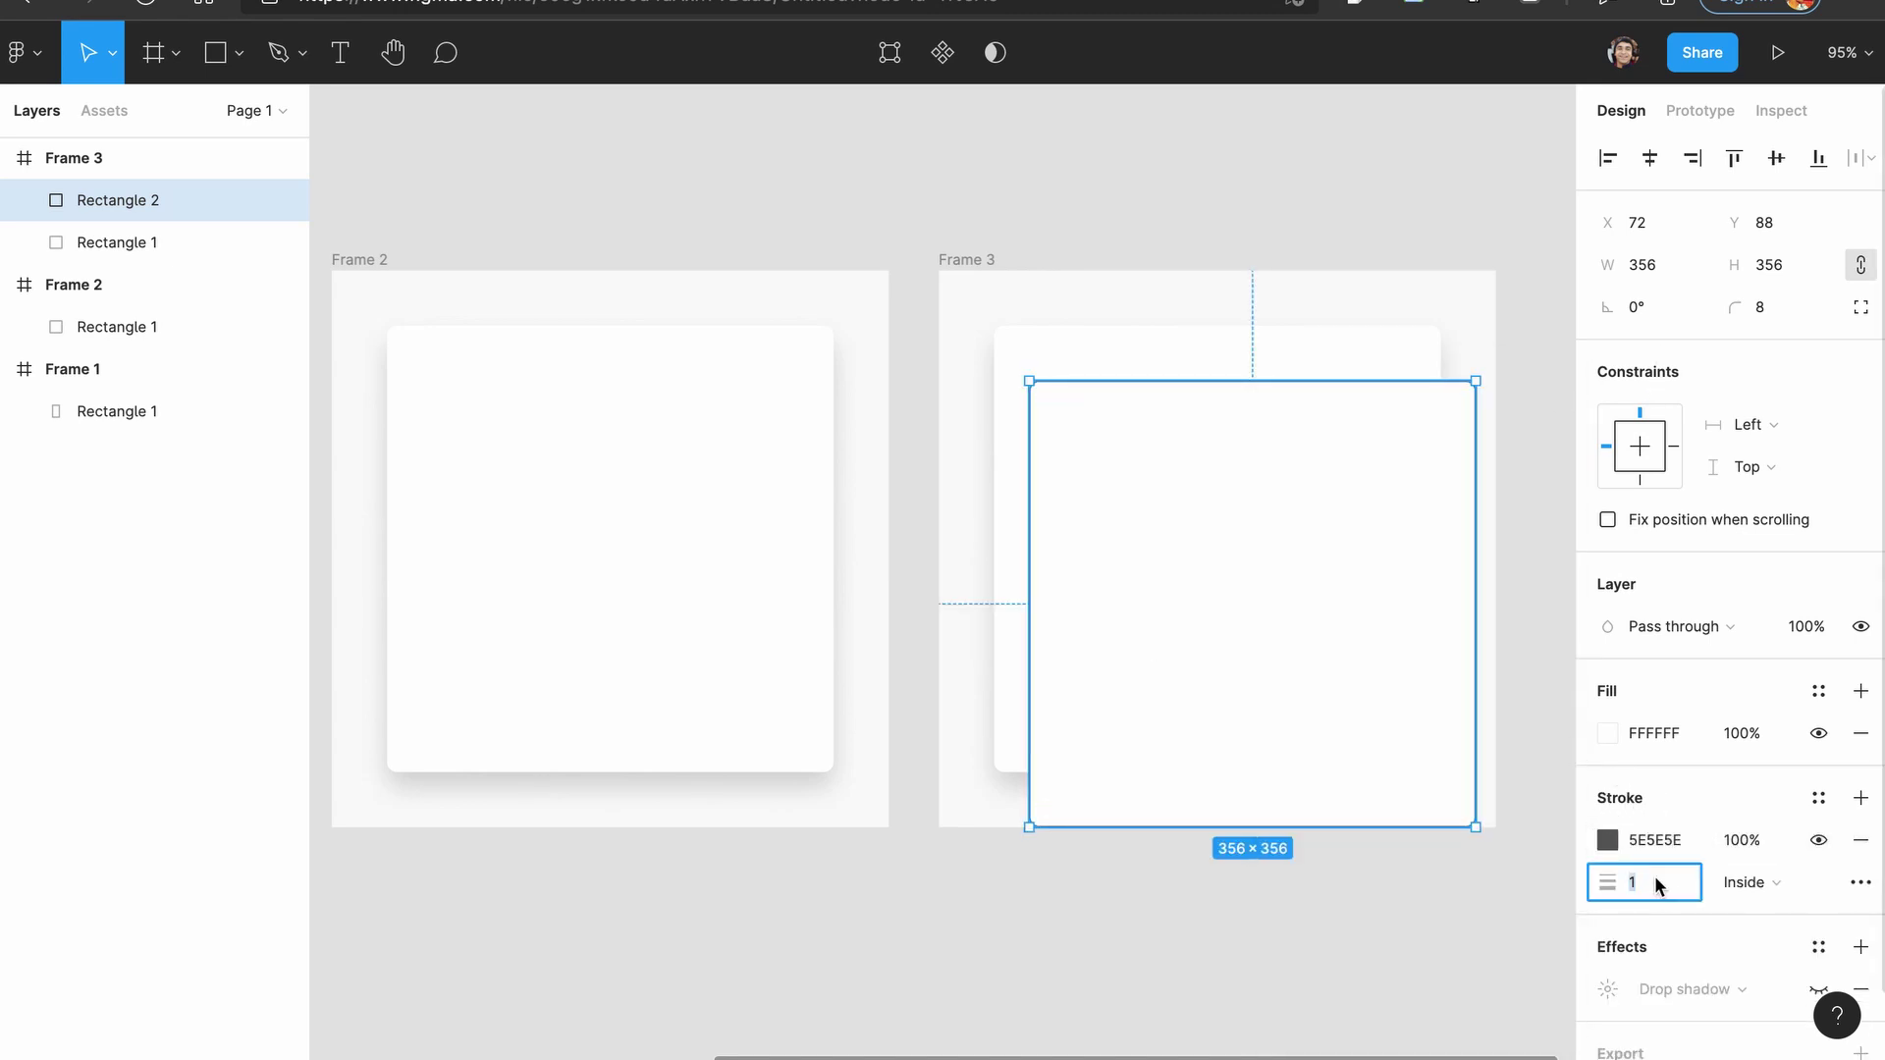
{"action": "type", "text": "12"}
{"action": "key", "text": "Return"}
Place the stroked square exactly over the original at X 44, Y 44 and give it a Layer blur effect.
{"action": "left_click", "coordinate": [1275, 678]}
{"action": "left_click_drag", "start_coordinate": [1275, 678], "coordinate": [1245, 630]}
{"action": "scroll", "coordinate": [1728, 882], "scroll_direction": "down", "scroll_amount": 1}
{"action": "left_click", "coordinate": [1860, 865]}
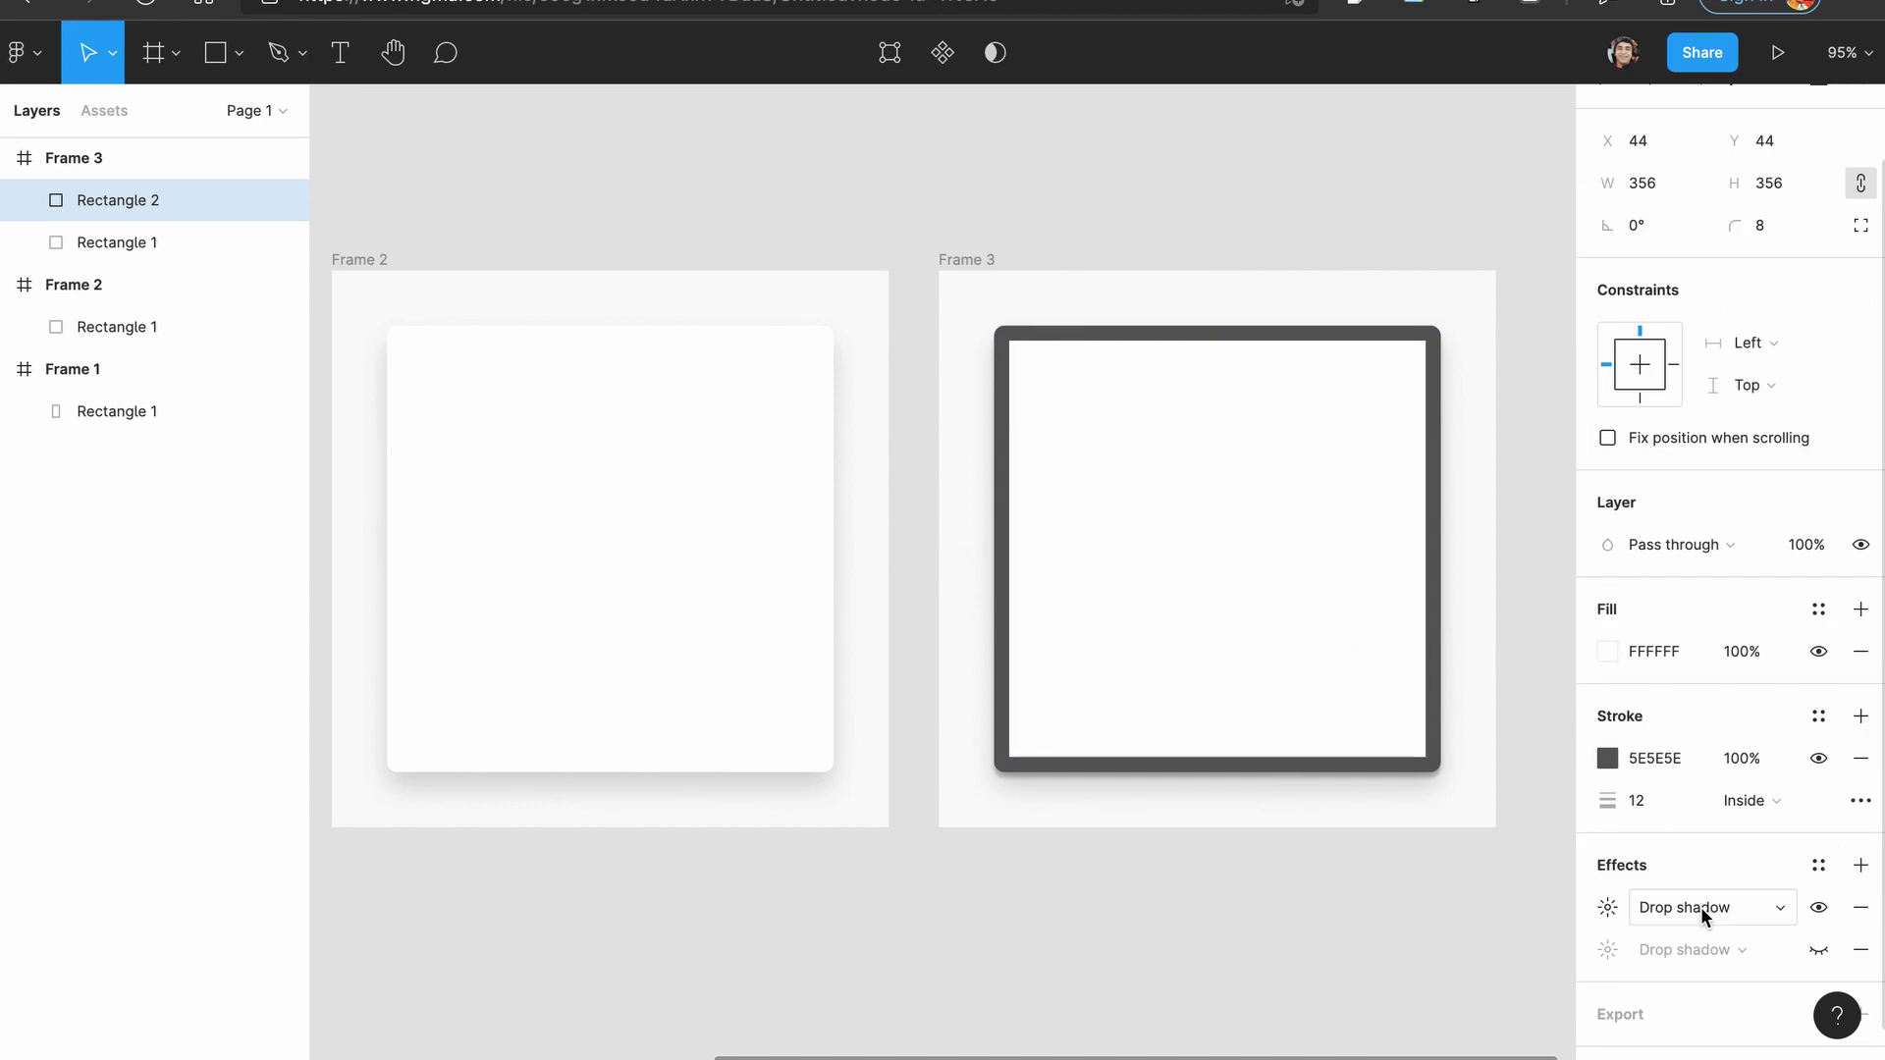
{"action": "left_click", "coordinate": [1702, 912]}
{"action": "left_click", "coordinate": [1757, 942]}
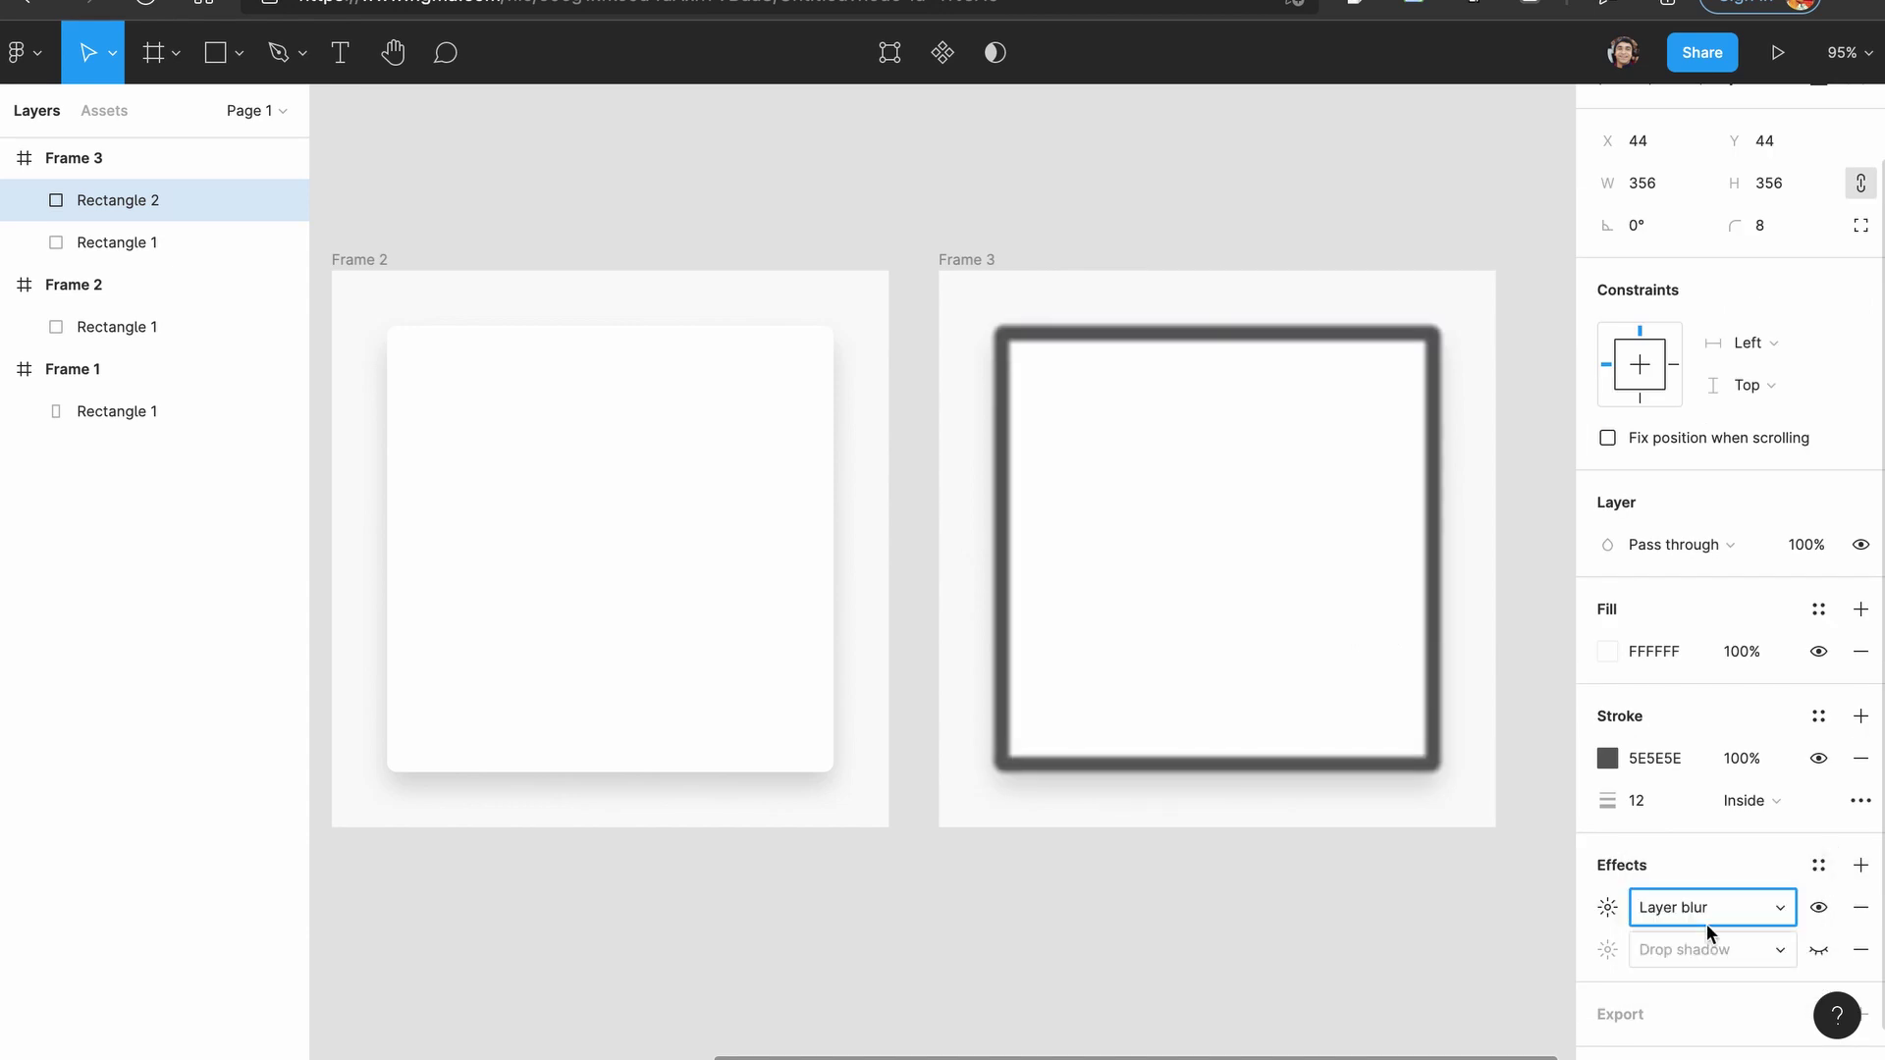
Strengthen the stroked square's layer blur to more than 24 so the grey border spreads into a soft shadow.
{"action": "left_click", "coordinate": [1607, 907]}
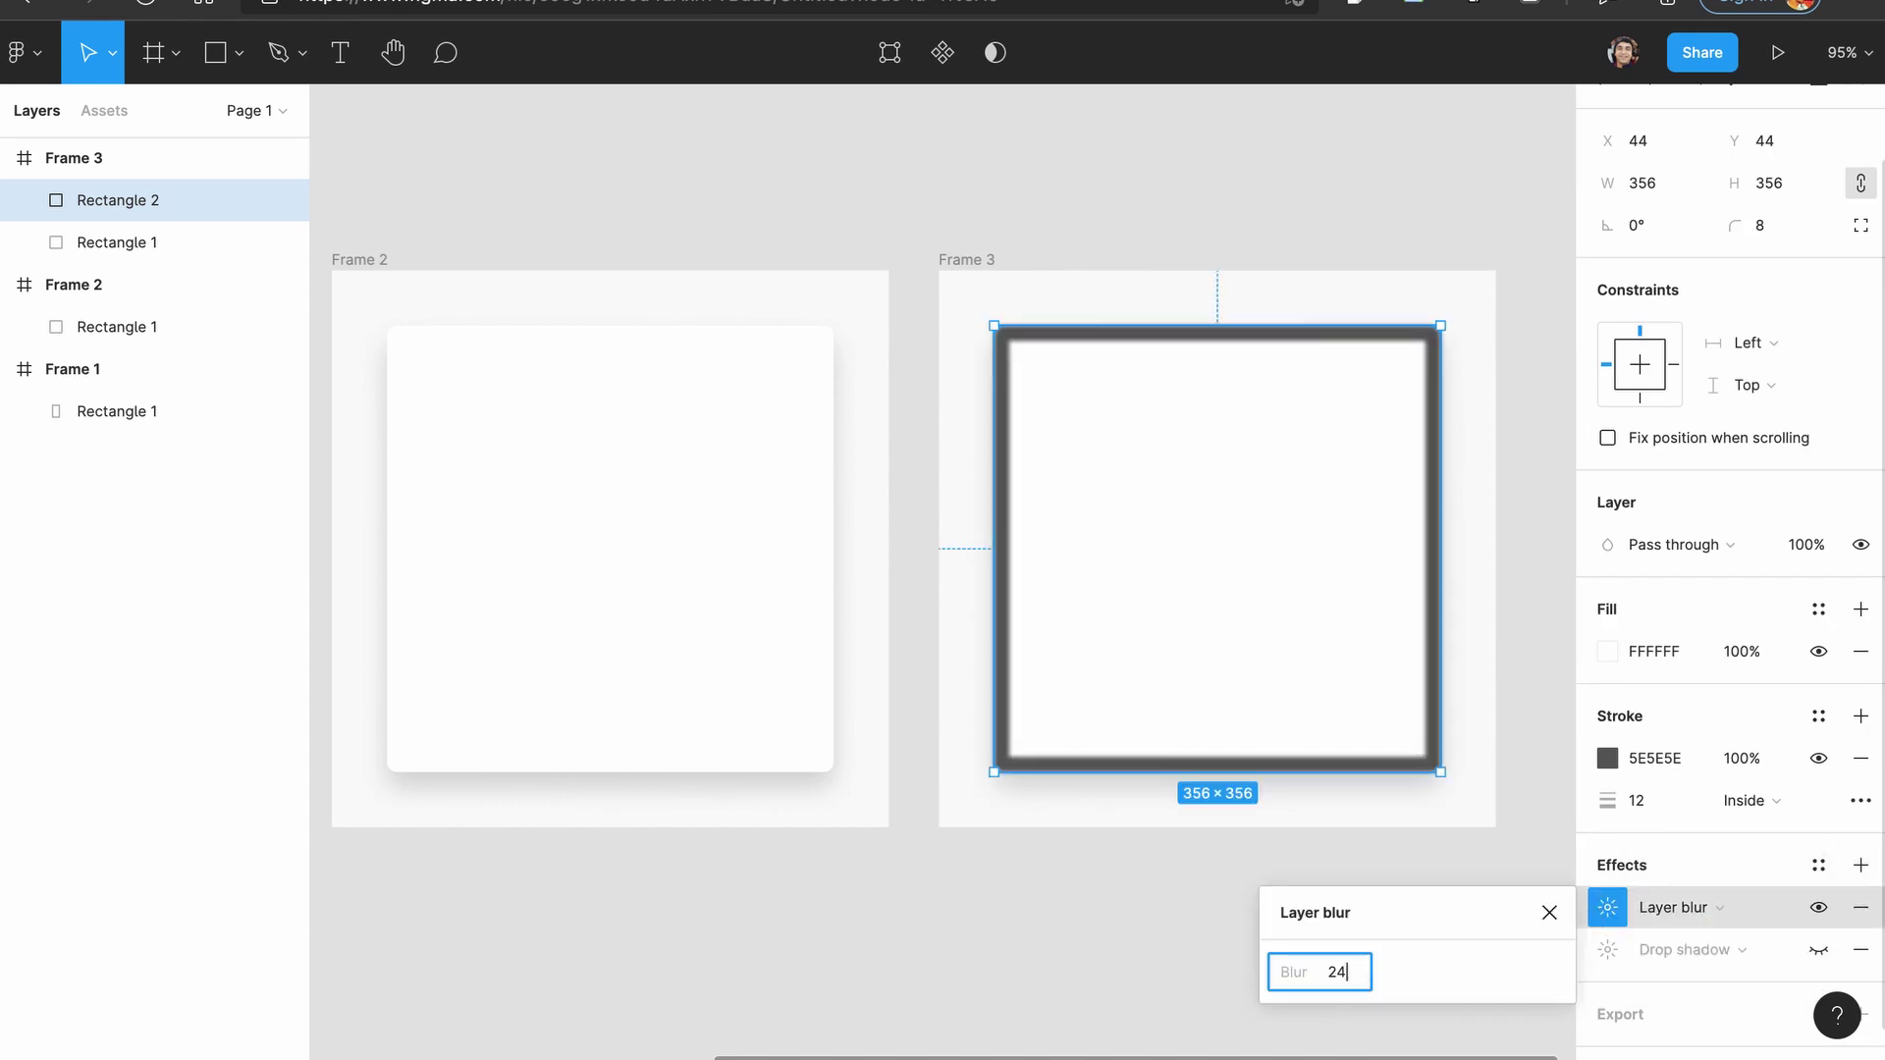
{"action": "key", "text": "Return"}
{"action": "left_click", "coordinate": [1352, 970]}
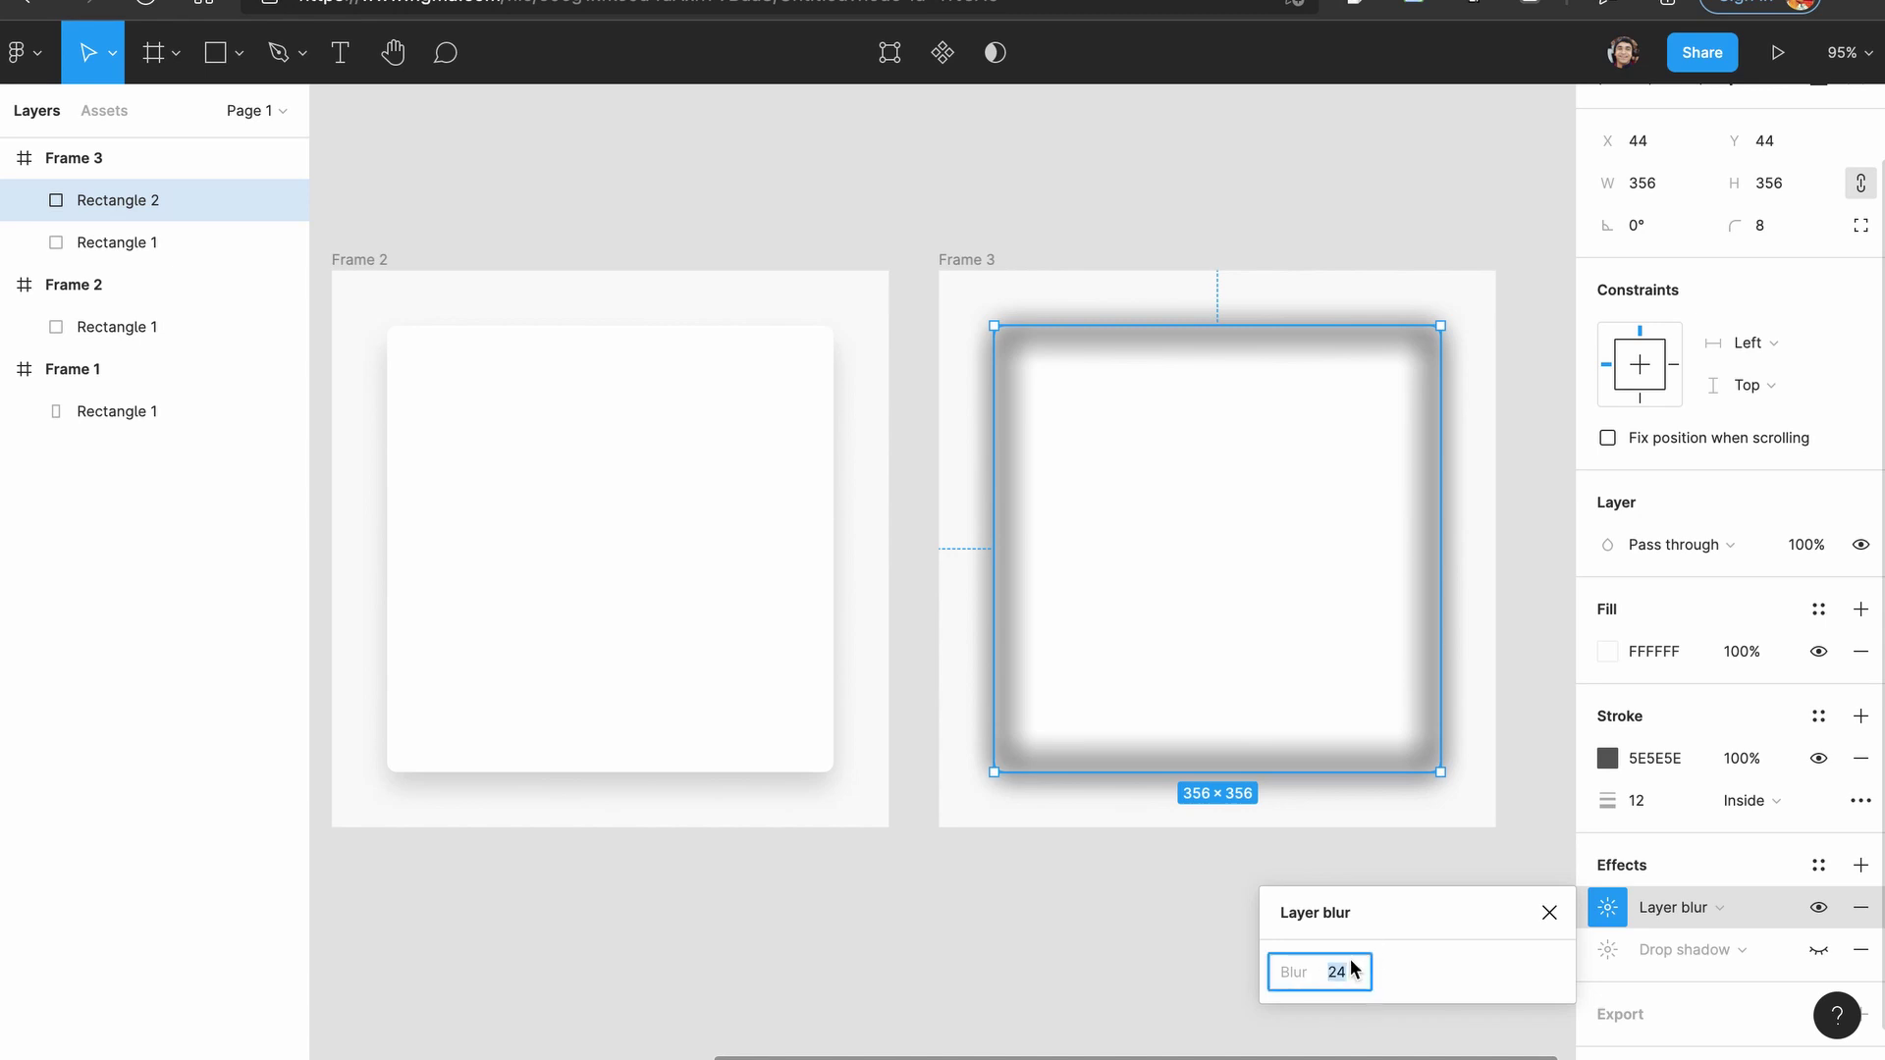
{"action": "type", "text": "4"}
{"action": "key", "text": "Return"}
{"action": "left_click", "coordinate": [1423, 651]}
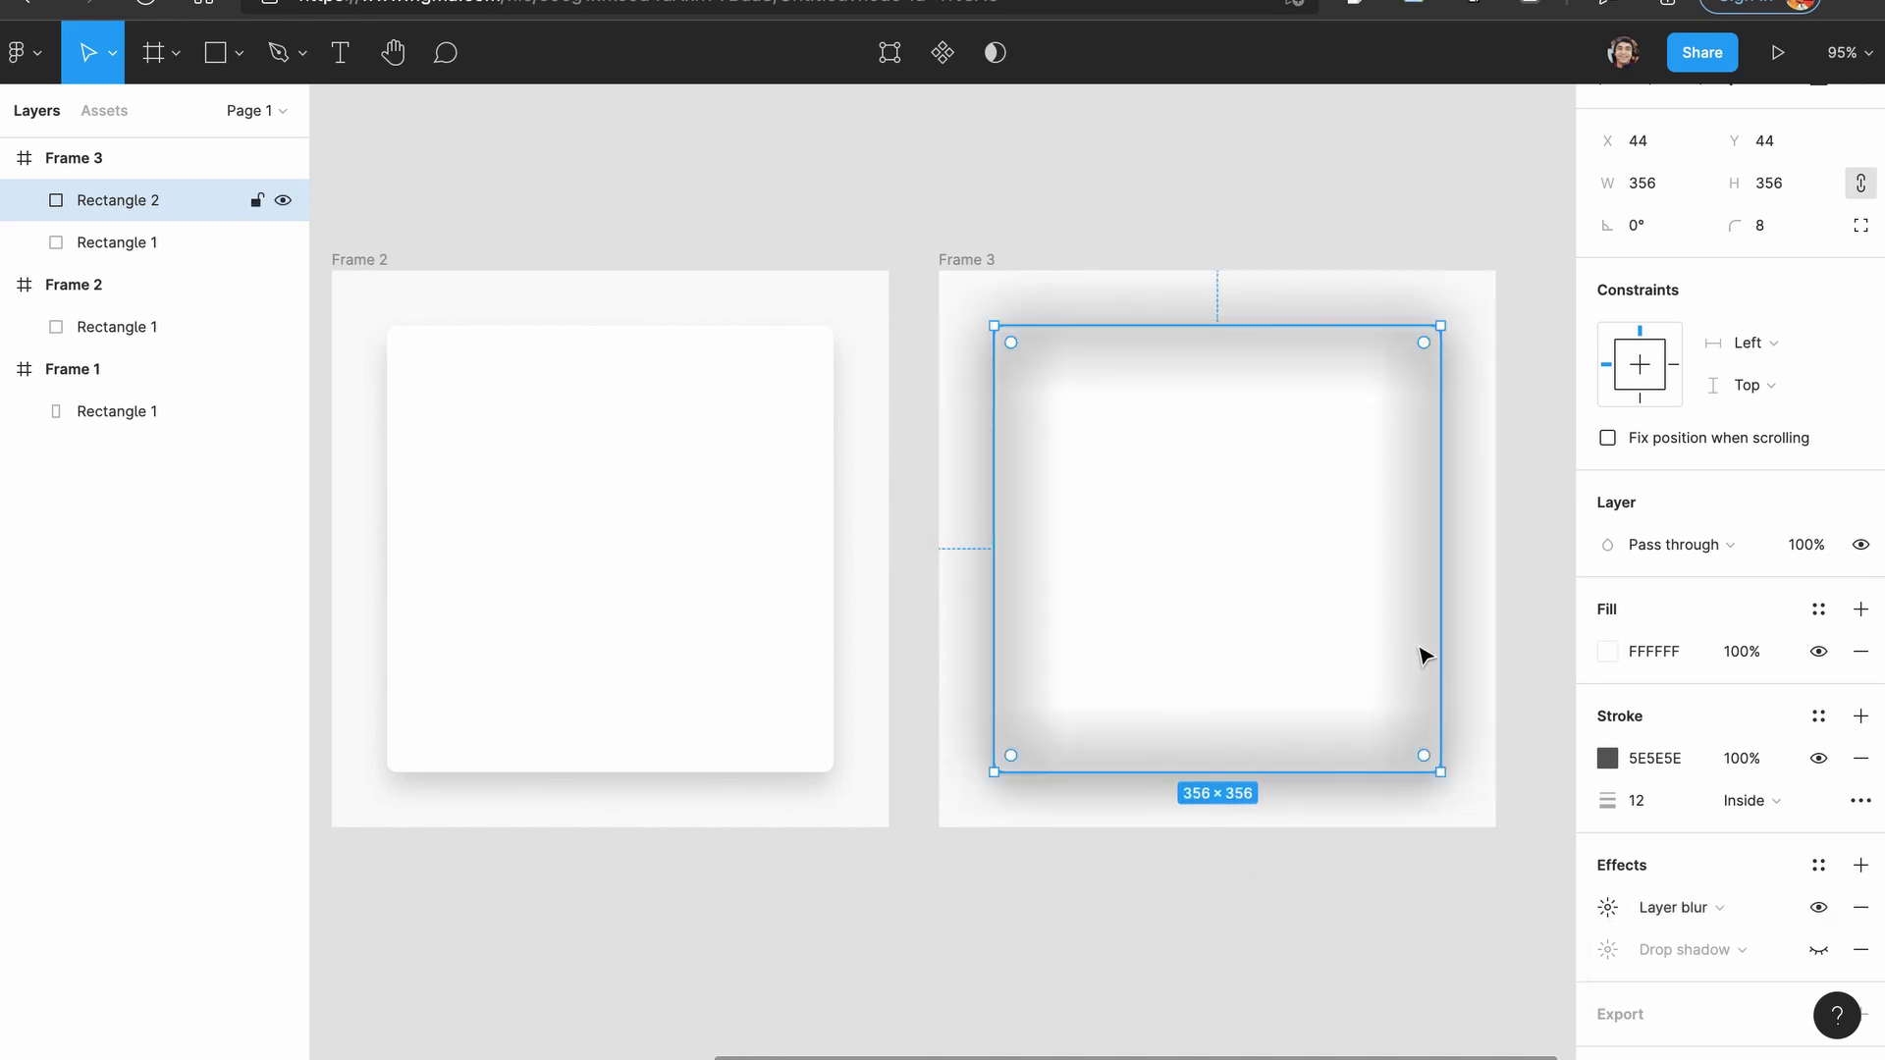
{"action": "left_click_drag", "start_coordinate": [1422, 674], "coordinate": [1349, 684]}
{"action": "key", "text": "Escape"}
{"action": "key", "text": "ctrl+z"}
{"action": "key", "text": "ctrl+z"}
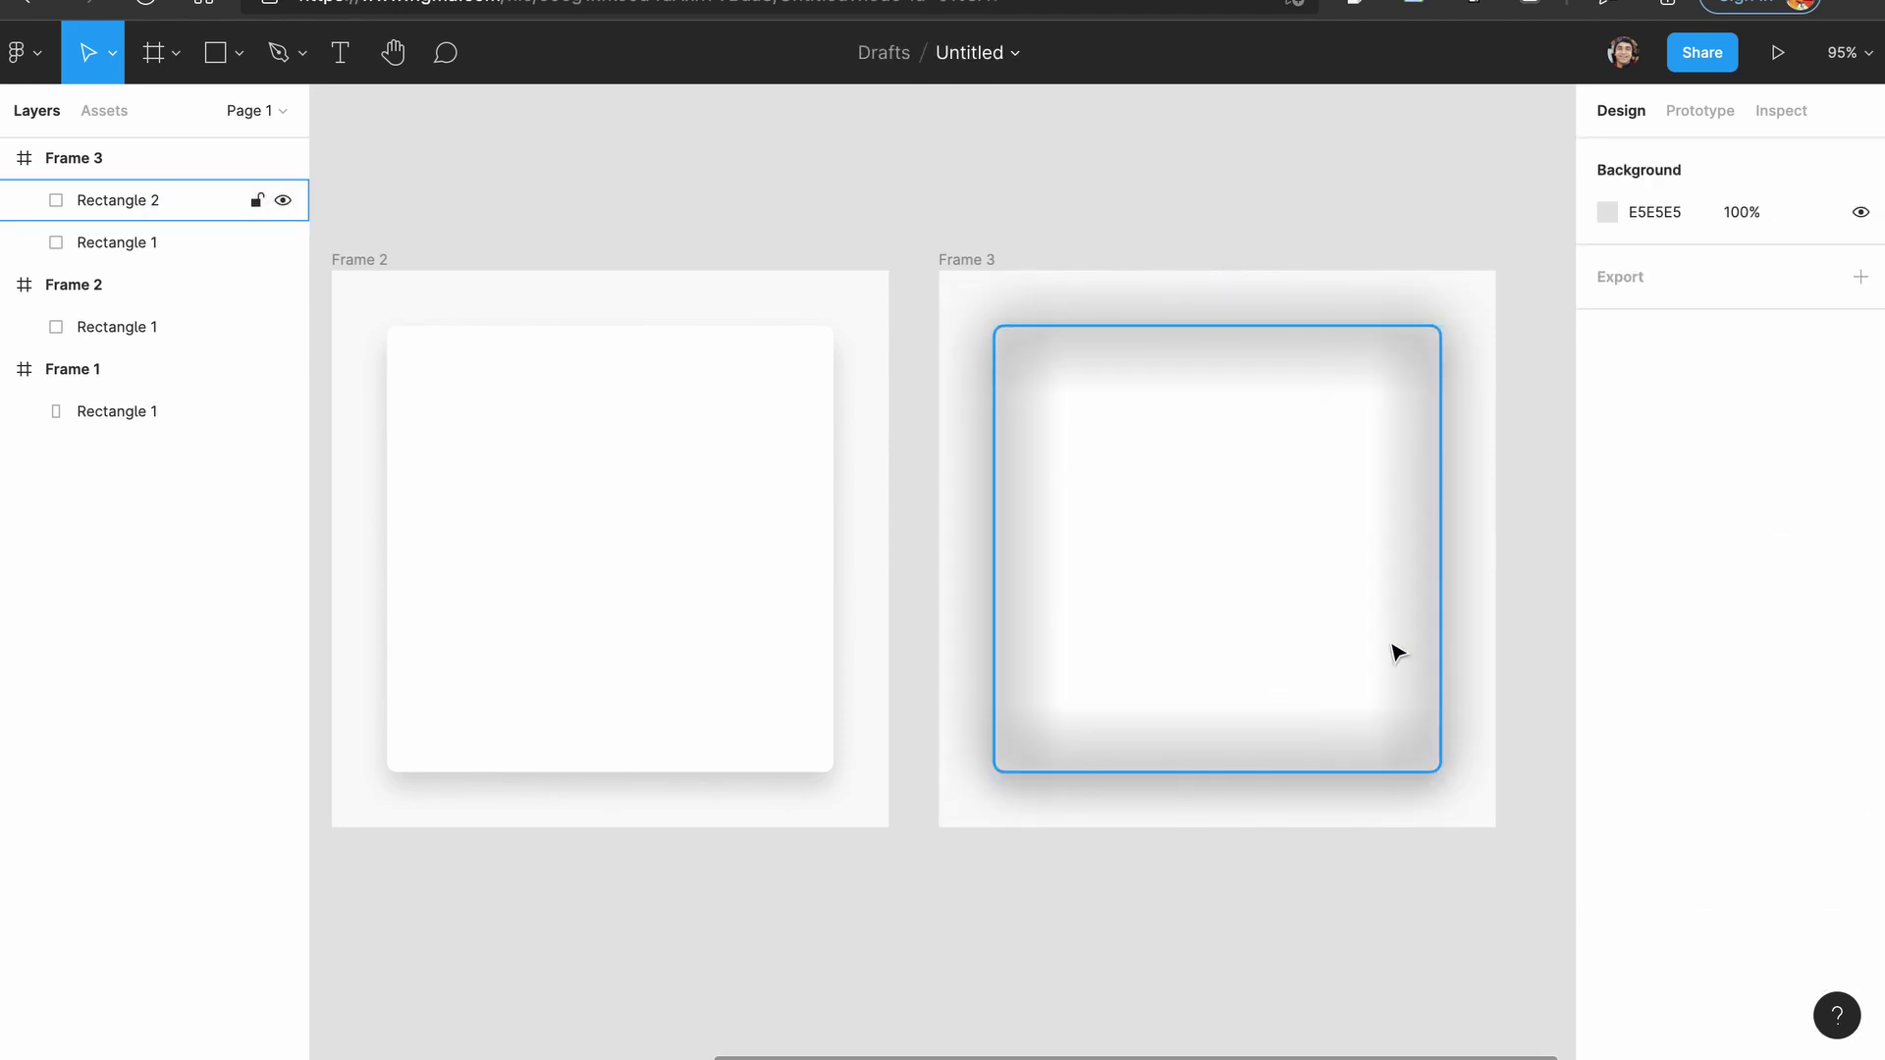
Duplicate the blurred square in place and remove the copy's stroke and layer blur.
{"action": "left_click", "coordinate": [1401, 653]}
{"action": "key", "text": "ctrl+d"}
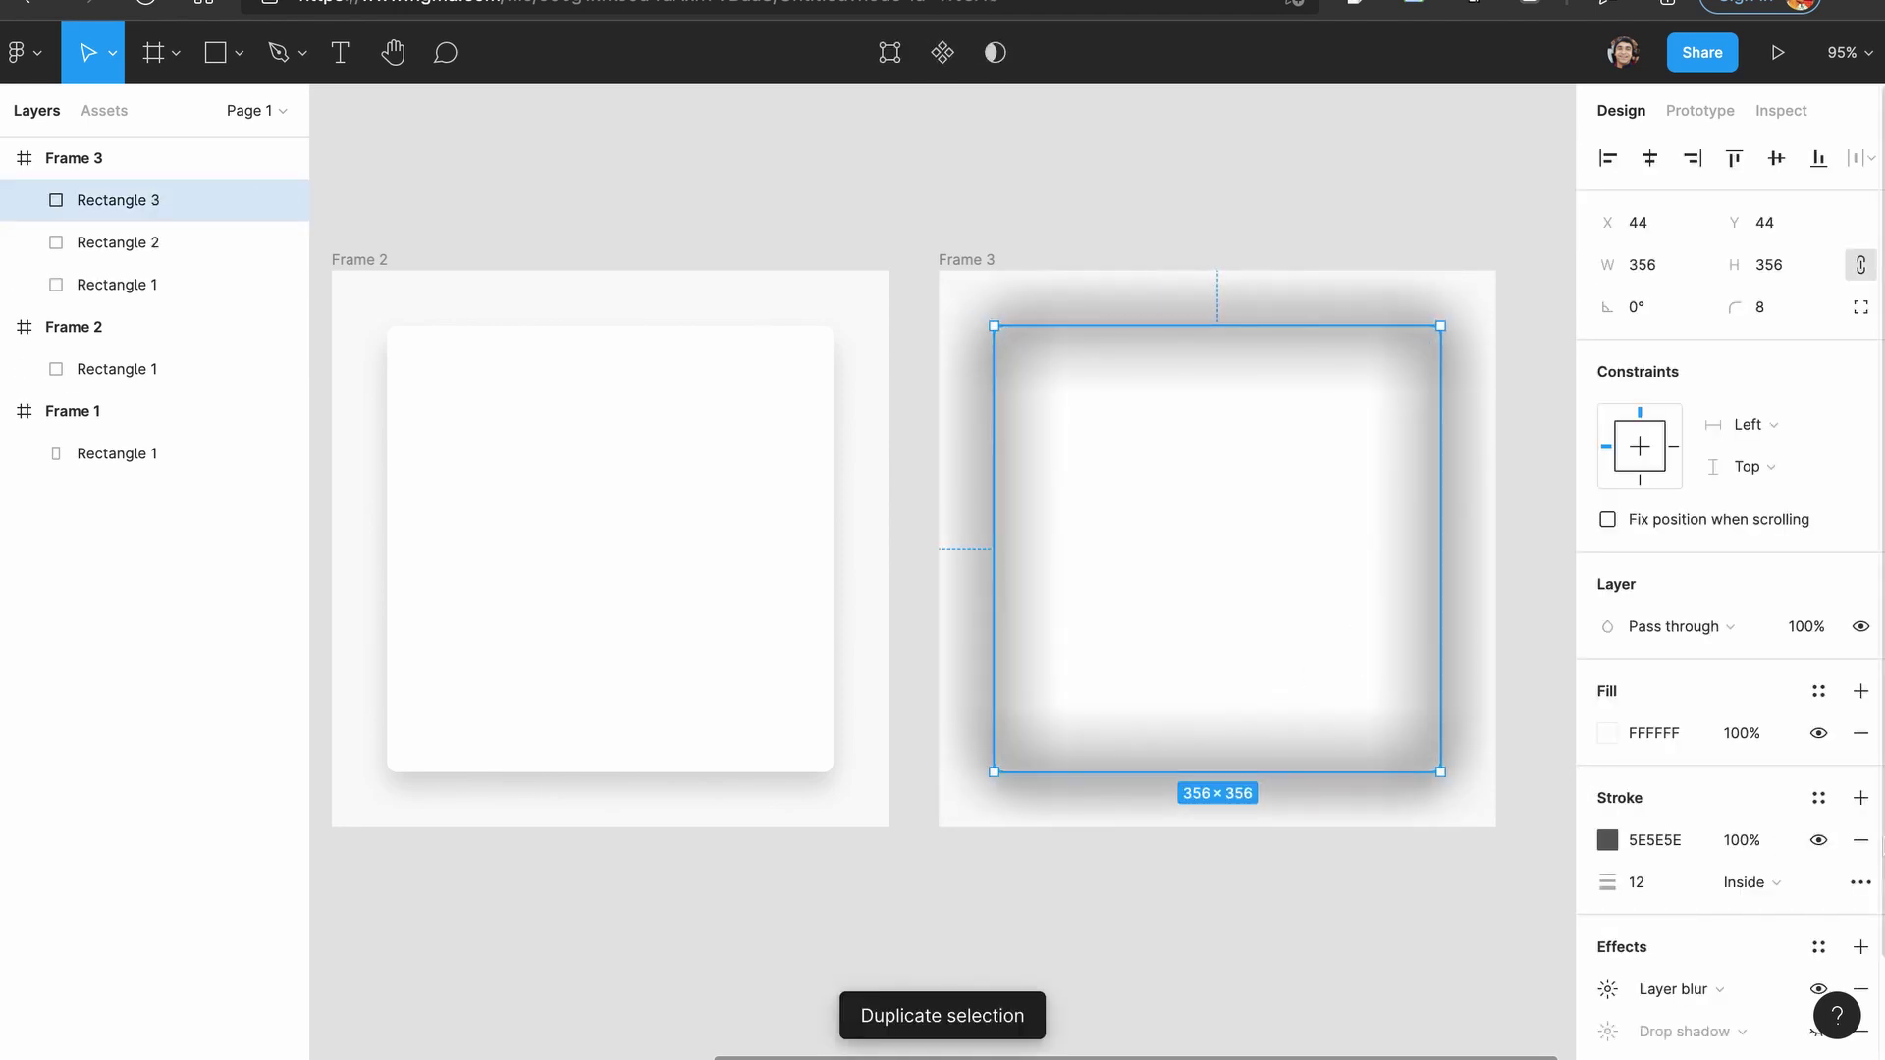
{"action": "left_click", "coordinate": [1860, 904]}
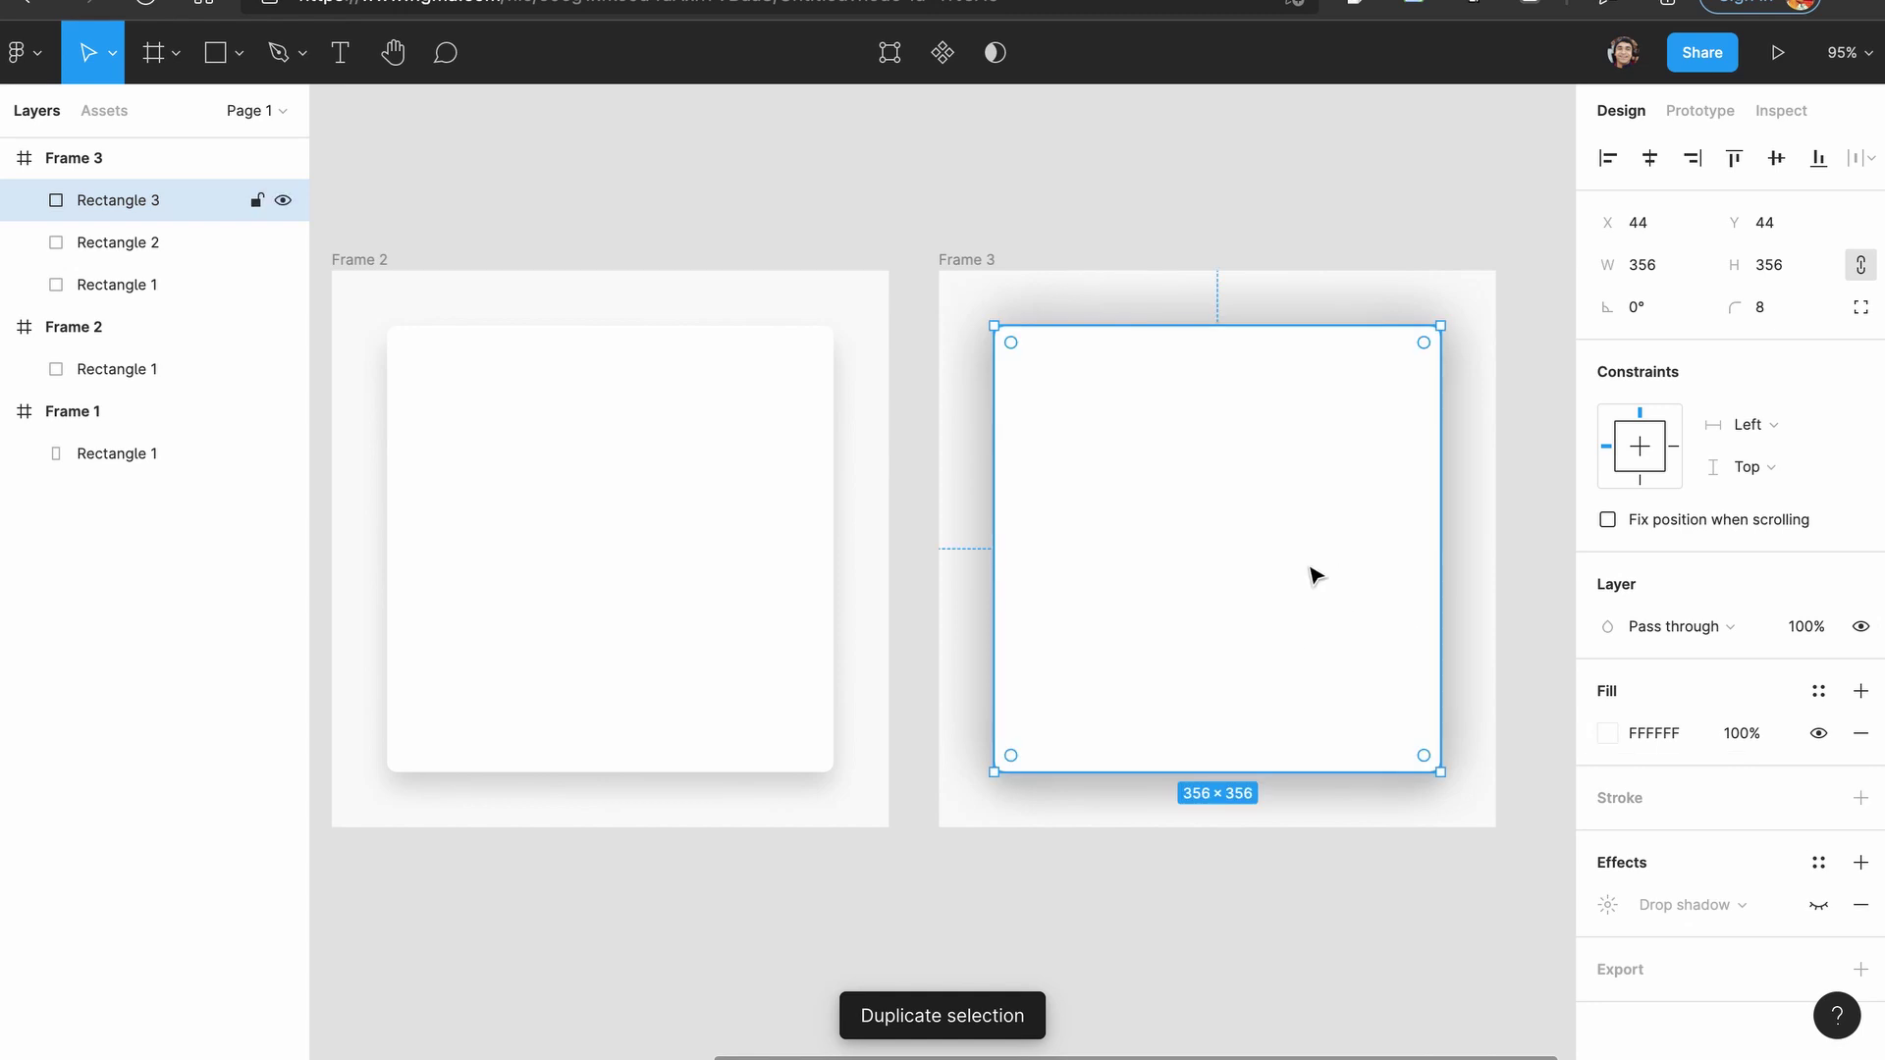
Mask the blurred square with the plain copy placed beneath it and align the mask over the original card.
{"action": "mouse_move", "coordinate": [1315, 573]}
{"action": "left_mouse_down"}
{"action": "mouse_move", "coordinate": [1380, 578]}
{"action": "mouse_move", "coordinate": [1280, 567]}
{"action": "left_mouse_up"}
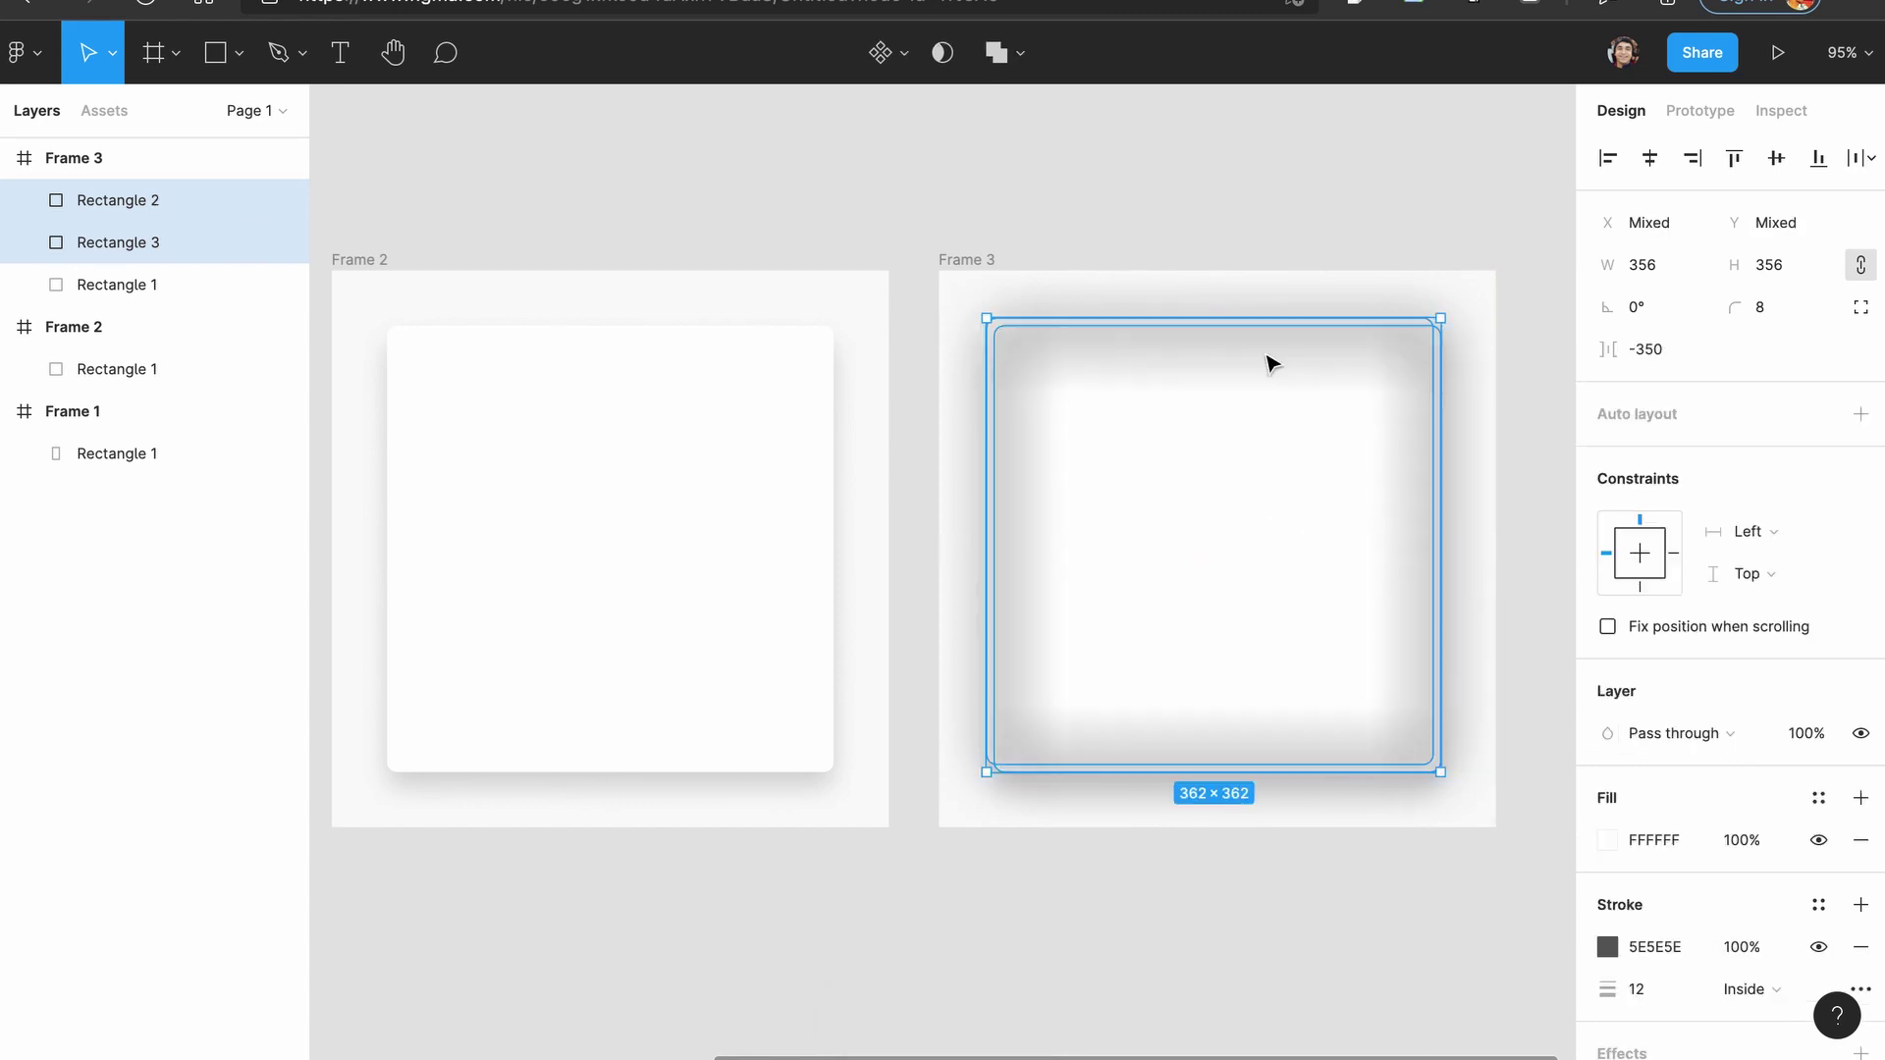
{"action": "right_click", "coordinate": [1264, 359]}
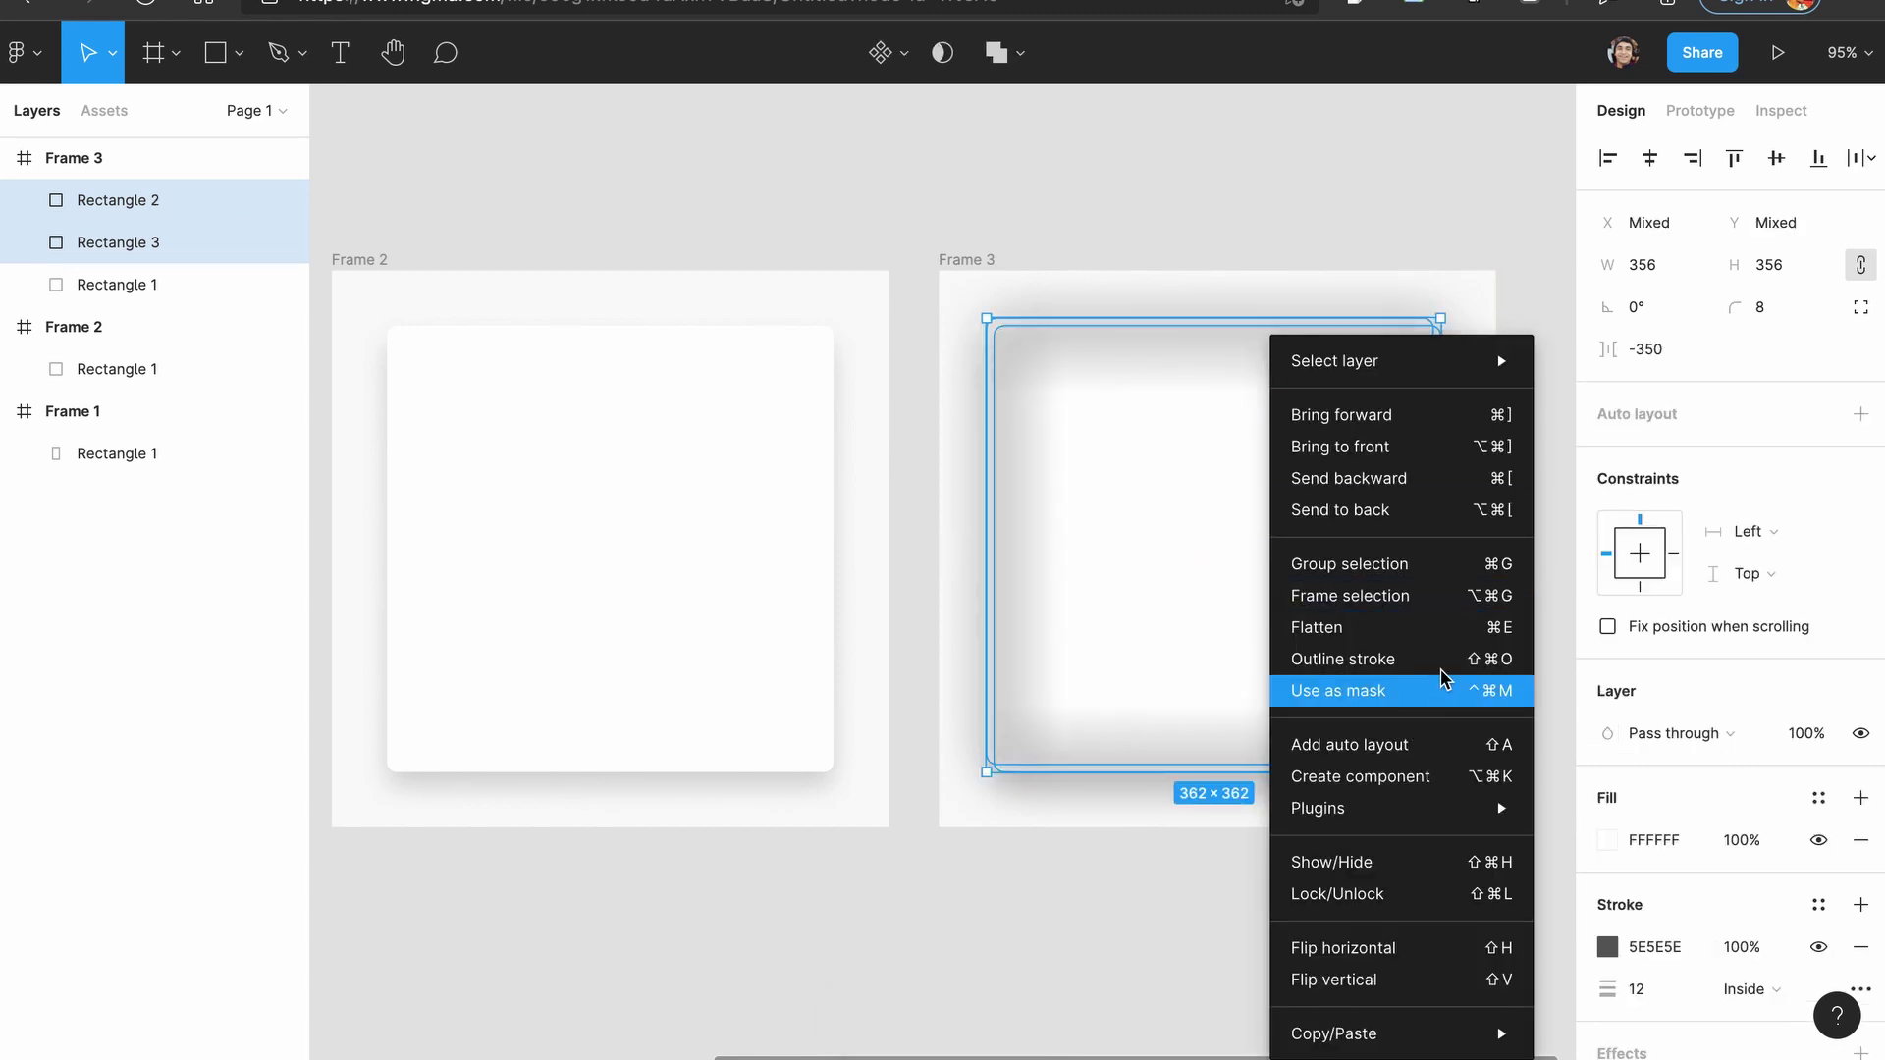
{"action": "left_click", "coordinate": [1415, 697]}
{"action": "left_click", "coordinate": [1396, 673]}
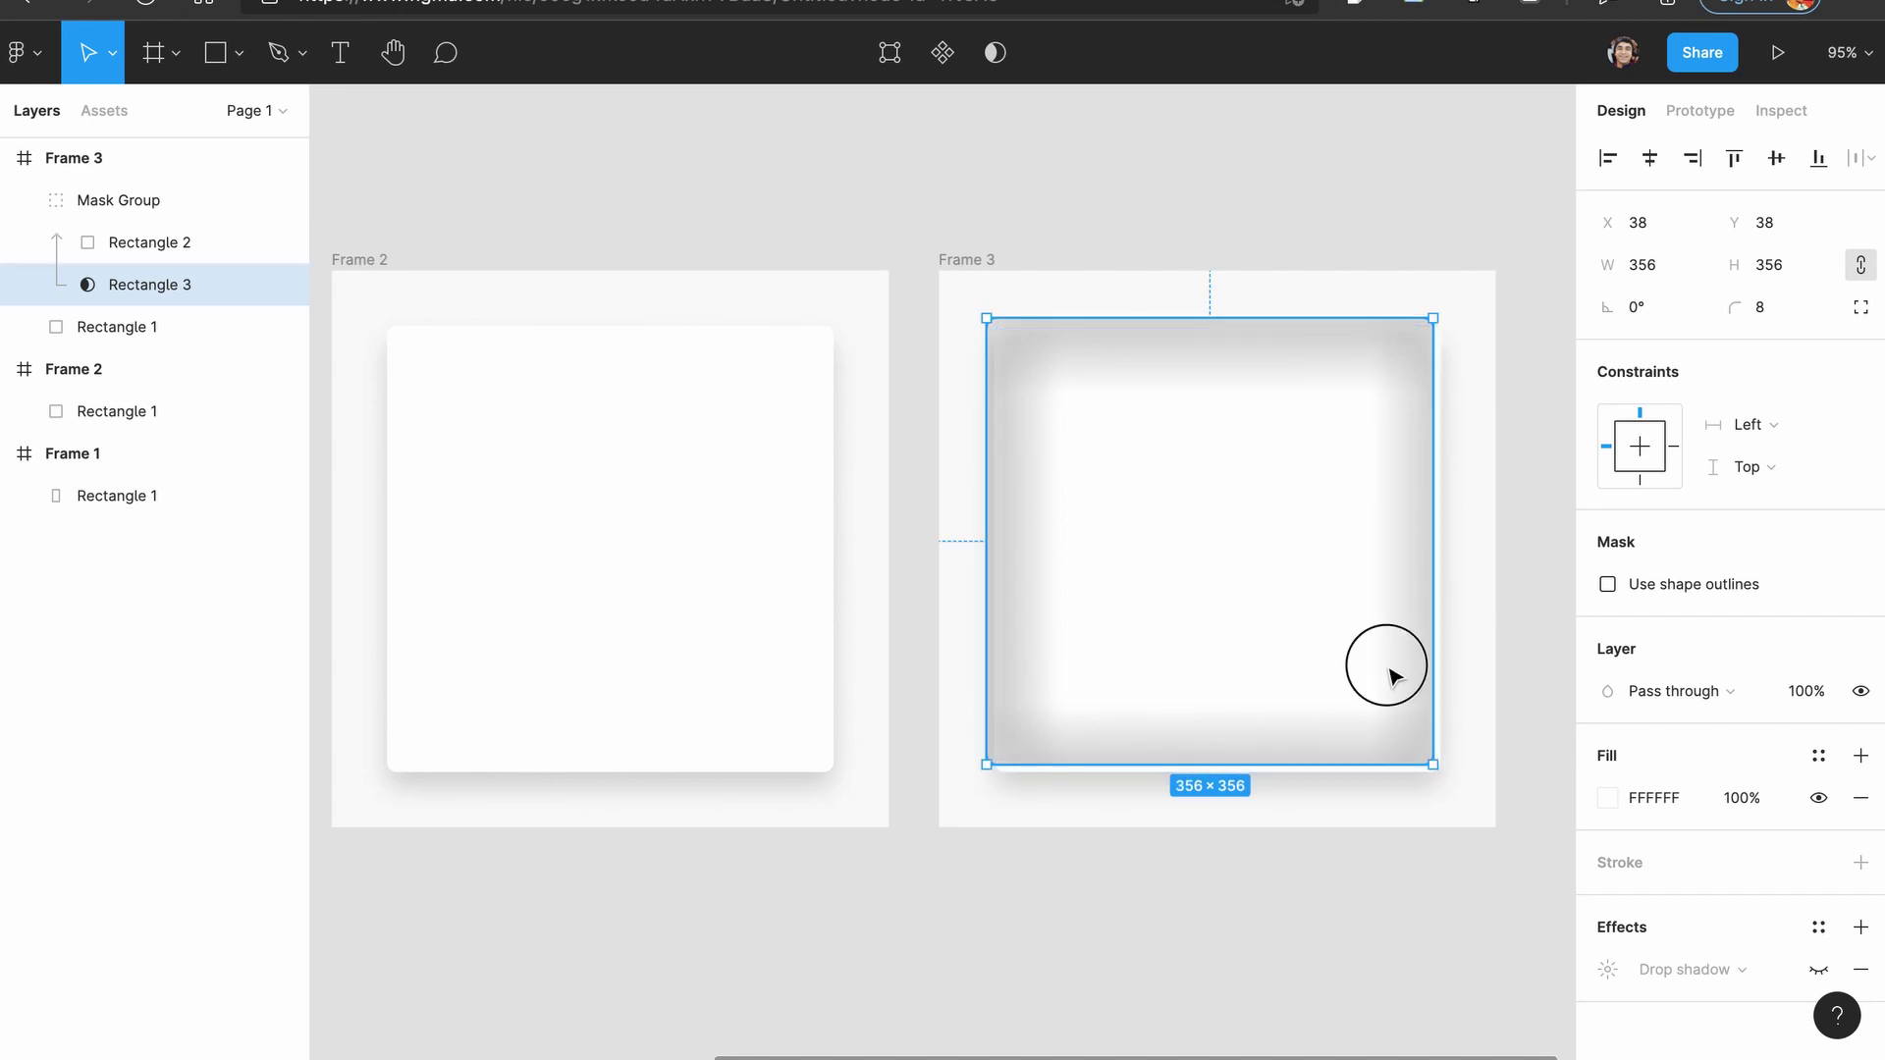
{"action": "left_click", "coordinate": [1506, 530]}
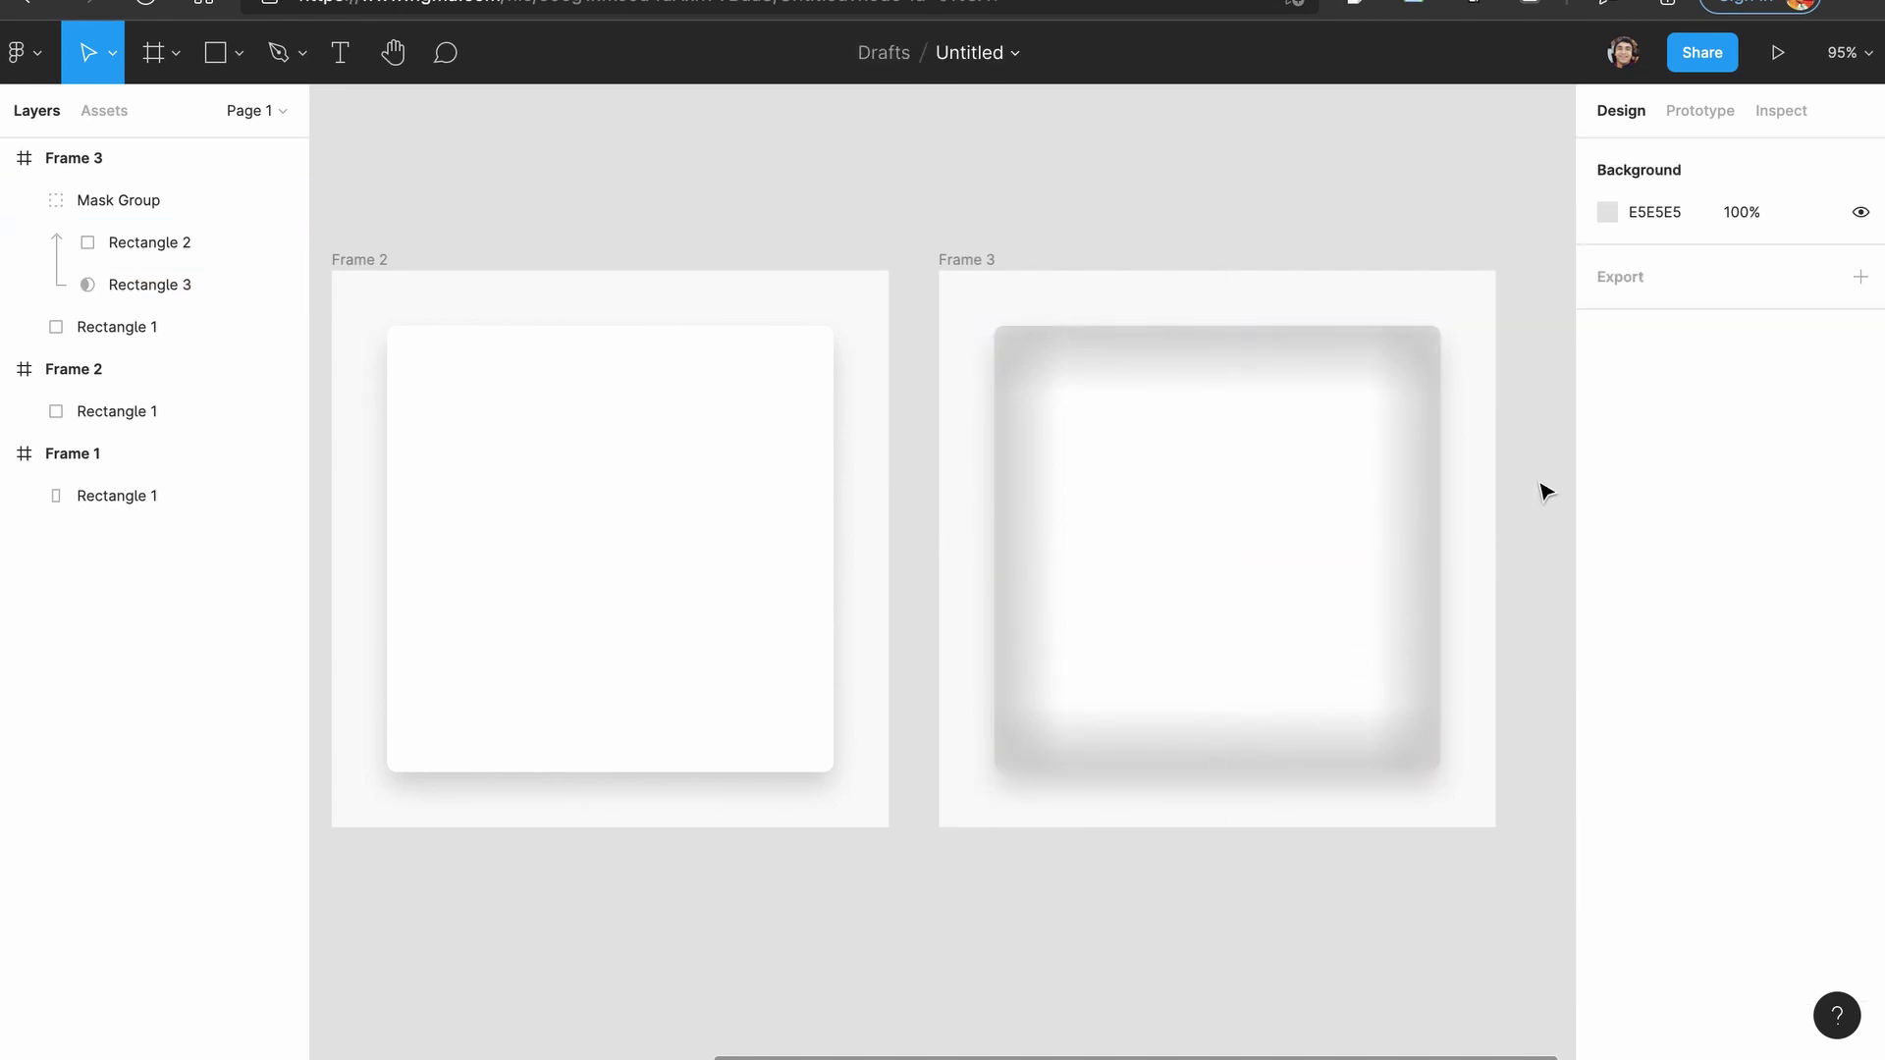
Duplicate Frame 1 with its shadowed square directly below the original, leaving a gap of about 55.
{"action": "scroll", "coordinate": [957, 227], "scroll_direction": "left", "scroll_amount": 5}
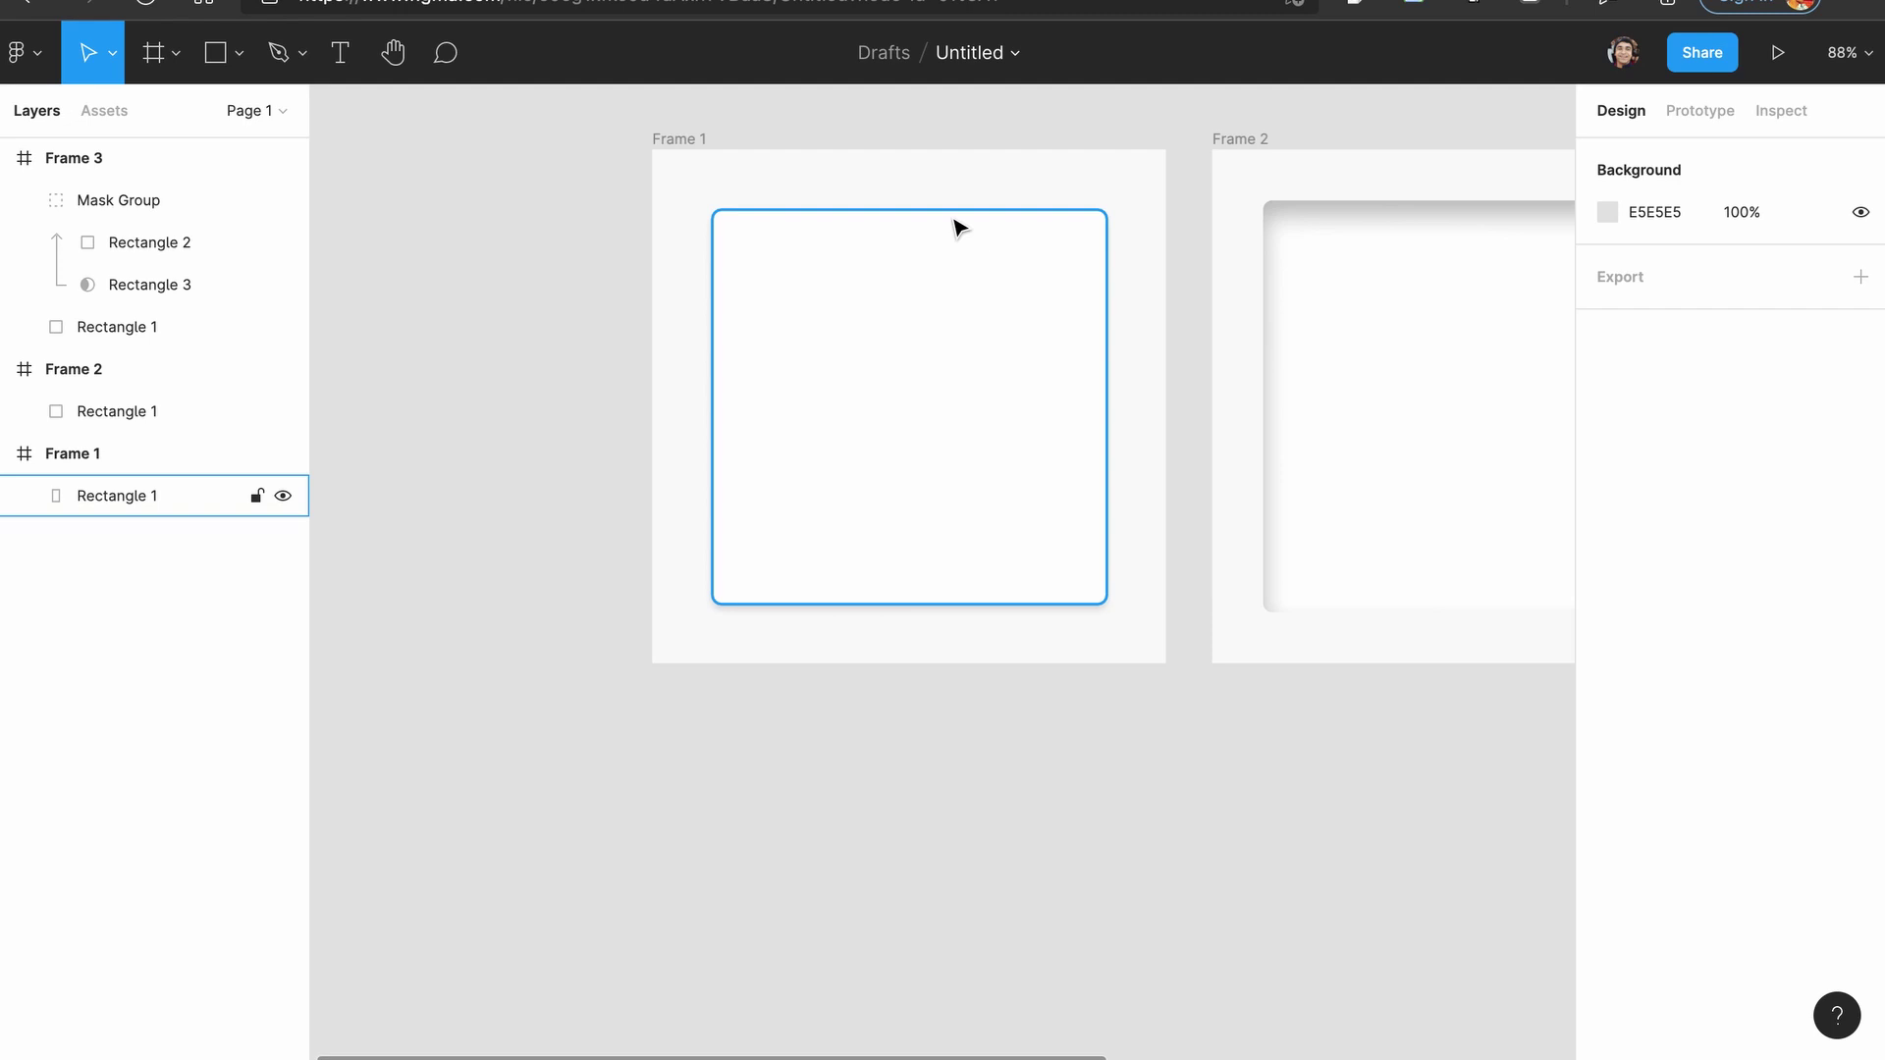
{"action": "left_click", "coordinate": [706, 155]}
{"action": "left_click_drag", "start_coordinate": [707, 152], "coordinate": [715, 733]}
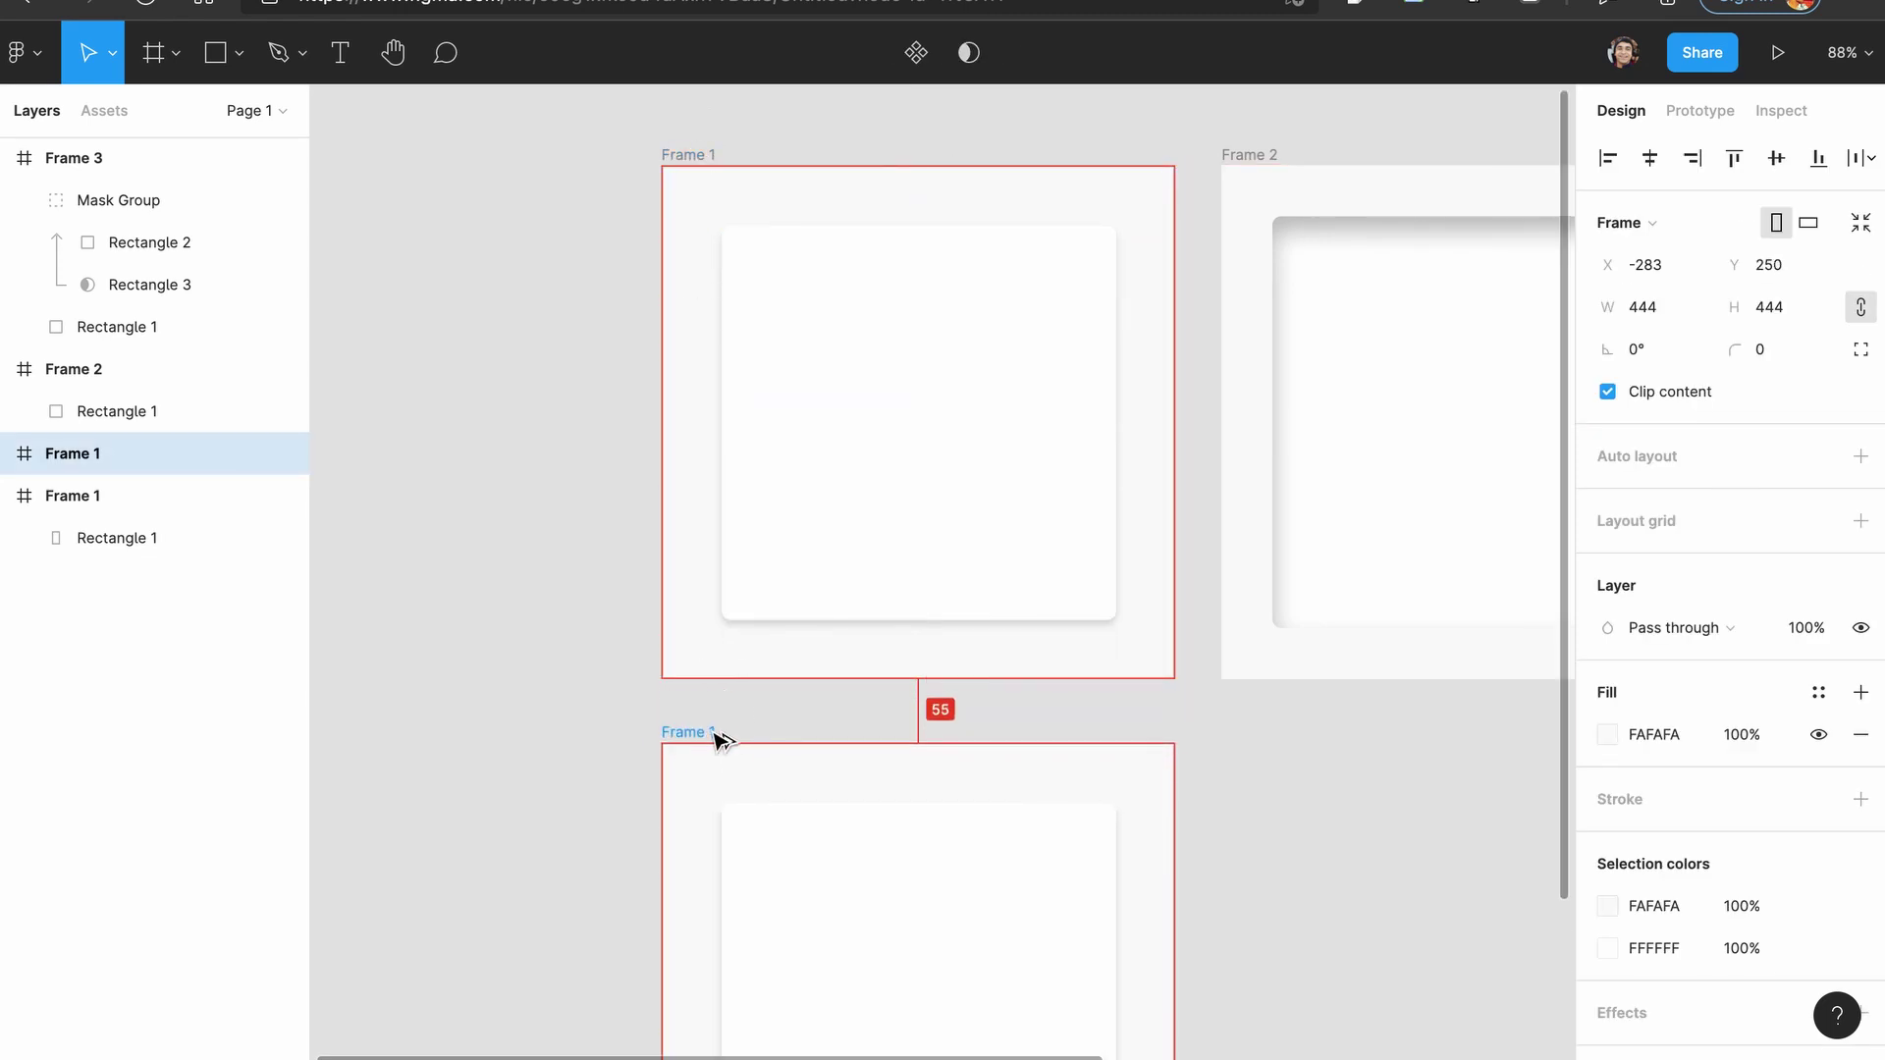
{"action": "left_click", "coordinate": [609, 757]}
{"action": "scroll", "coordinate": [610, 757], "scroll_direction": "down", "scroll_amount": 4}
{"action": "scroll", "coordinate": [610, 756], "scroll_direction": "right", "scroll_amount": 2}
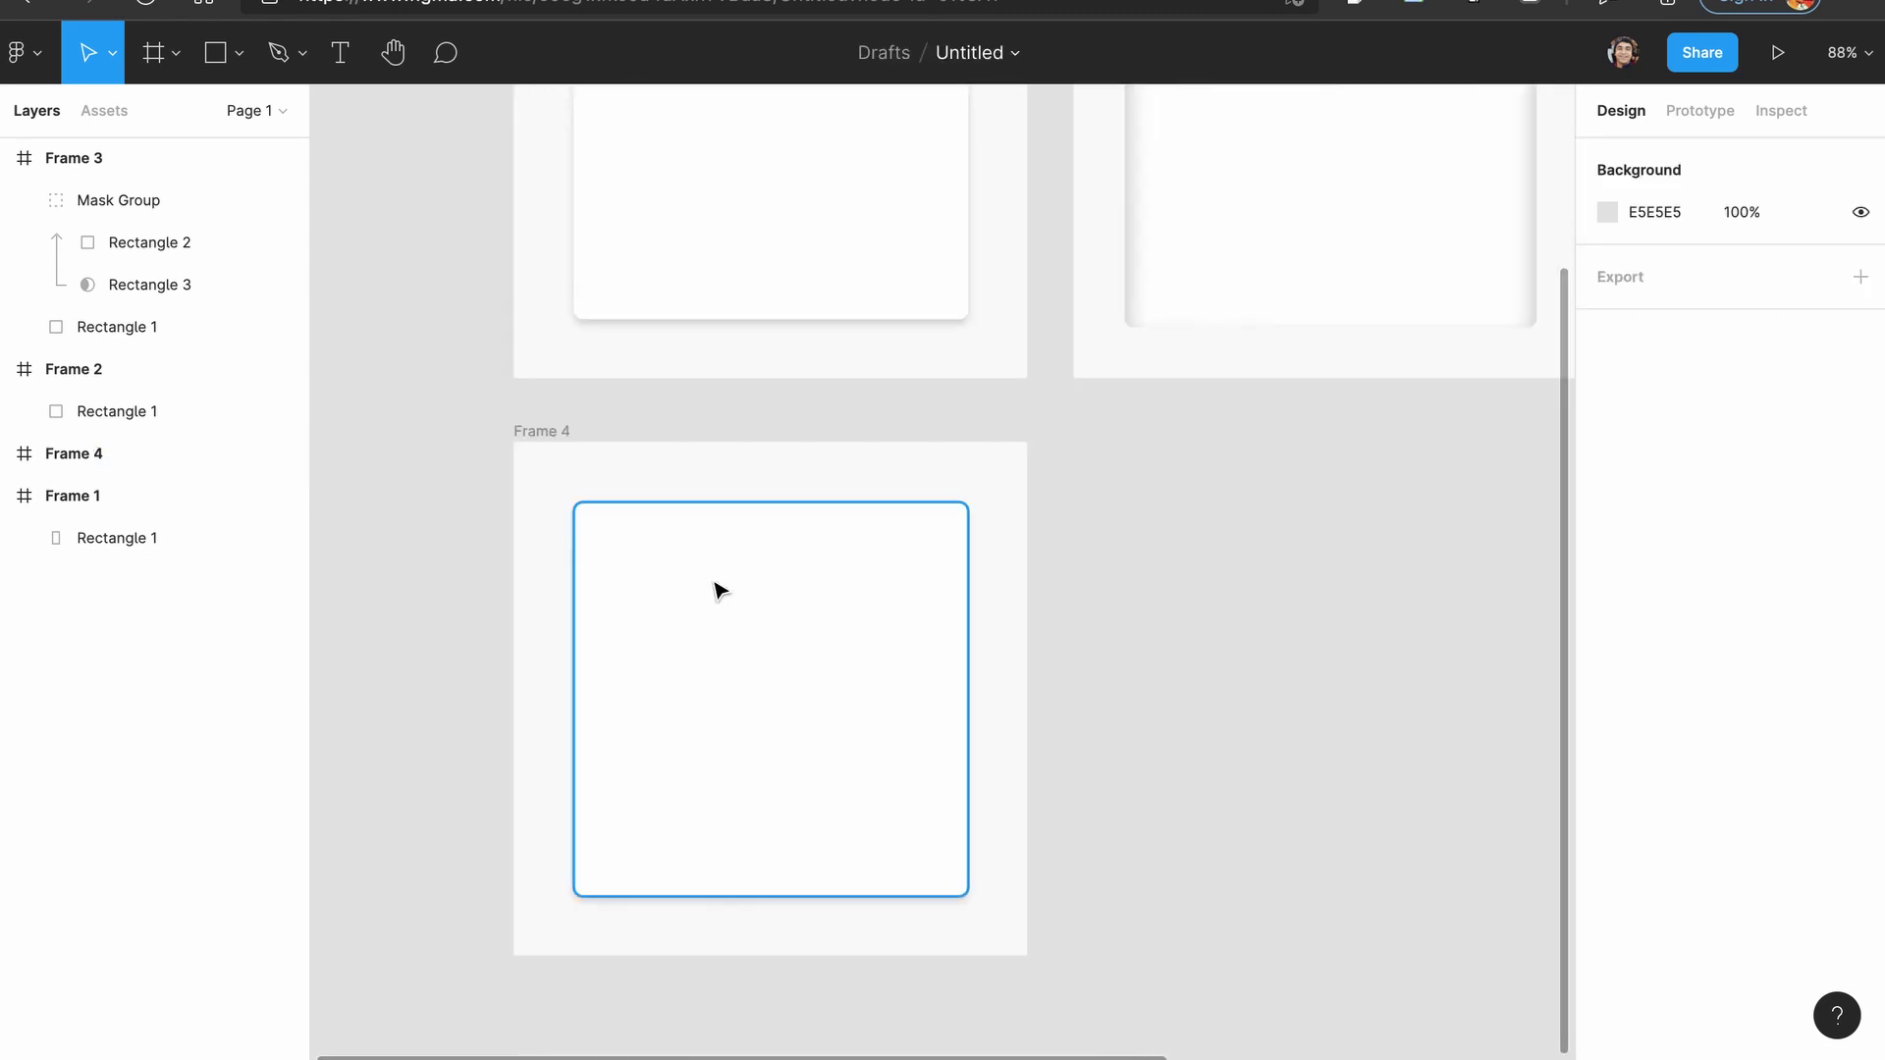
{"action": "left_click", "coordinate": [718, 589]}
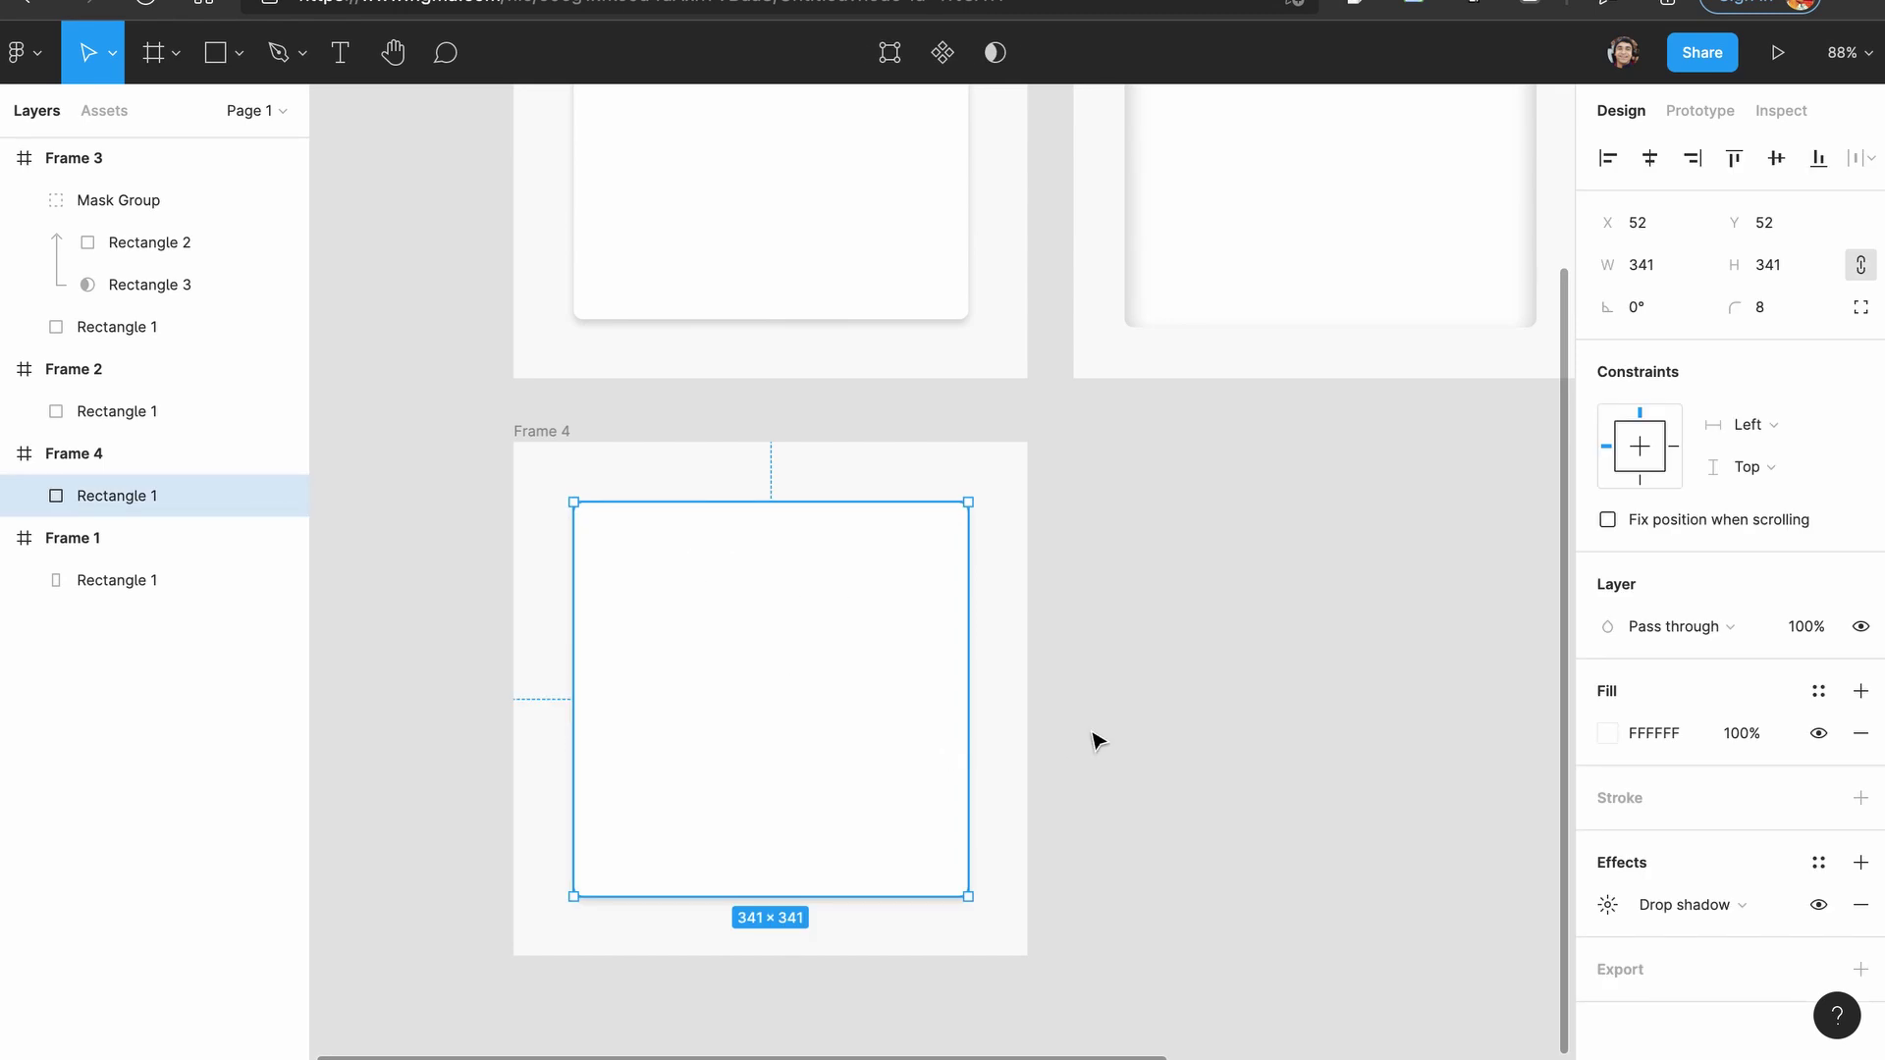
{"action": "left_click", "coordinate": [1169, 656]}
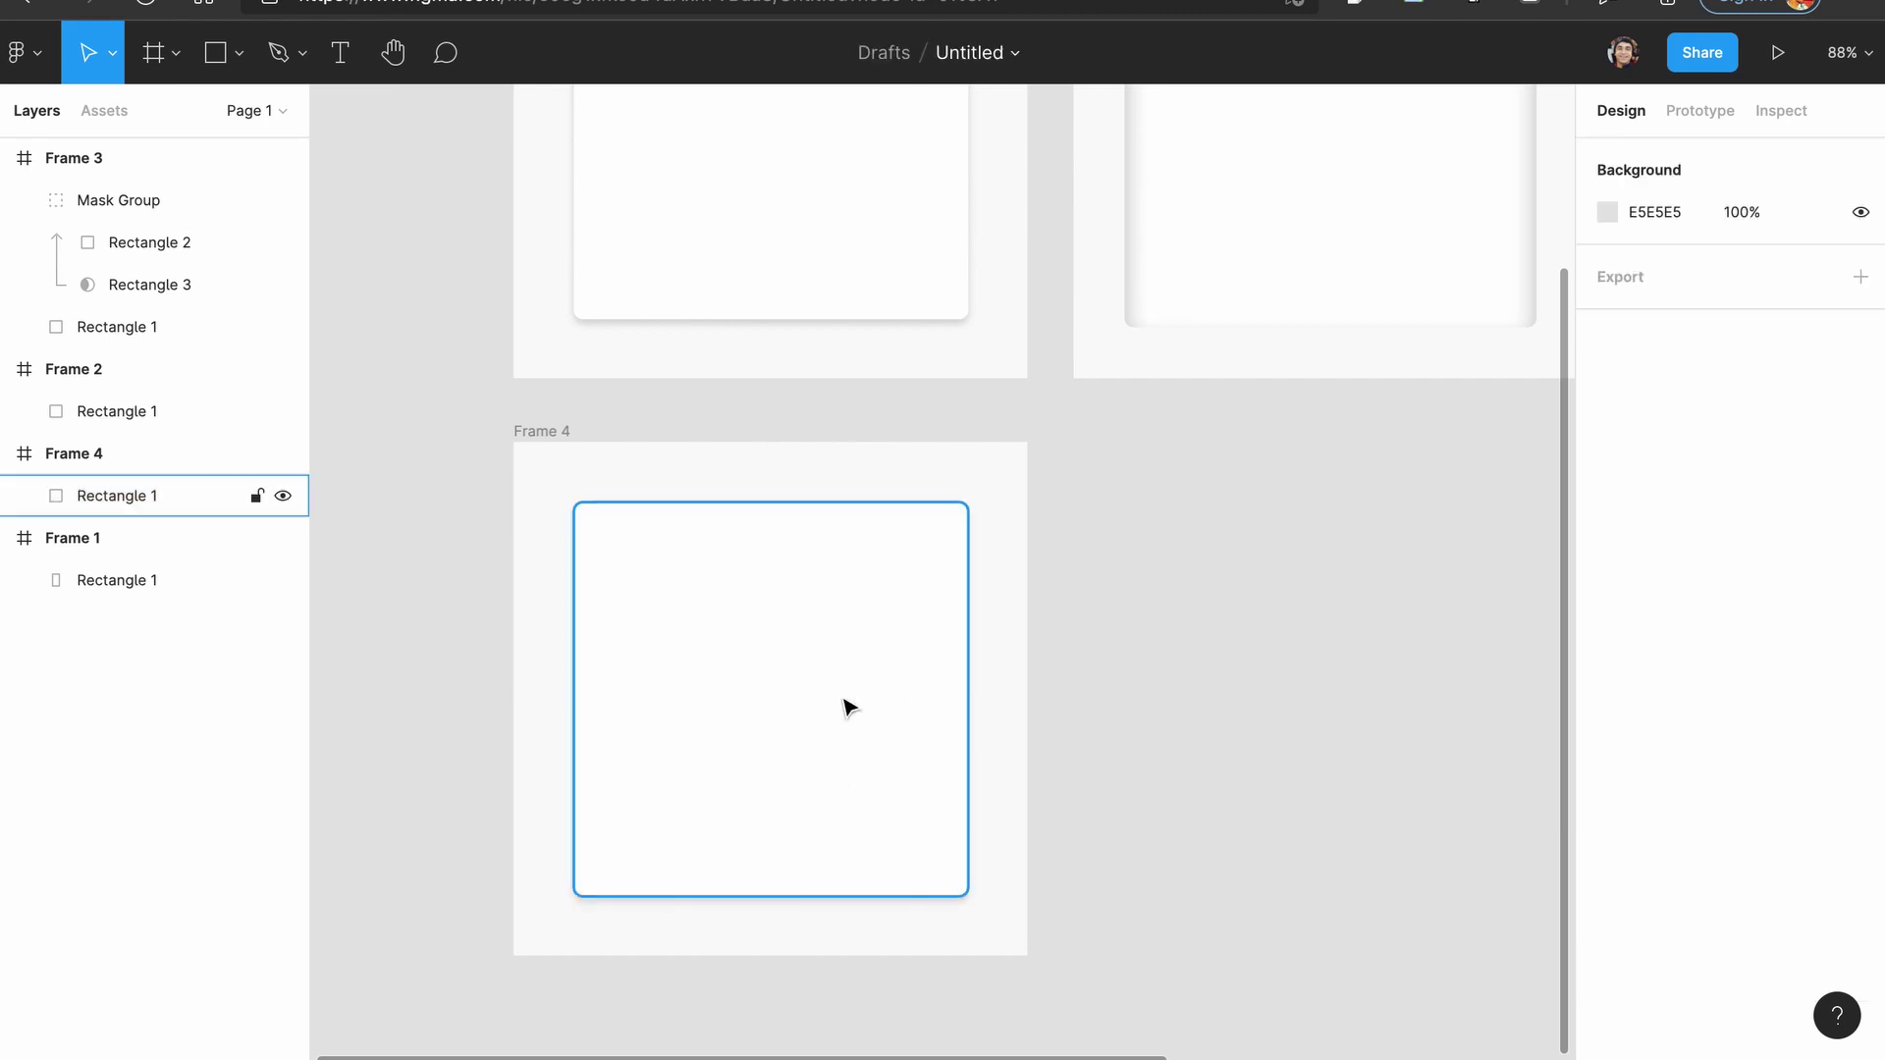
{"action": "left_click_drag", "start_coordinate": [845, 707], "coordinate": [841, 705]}
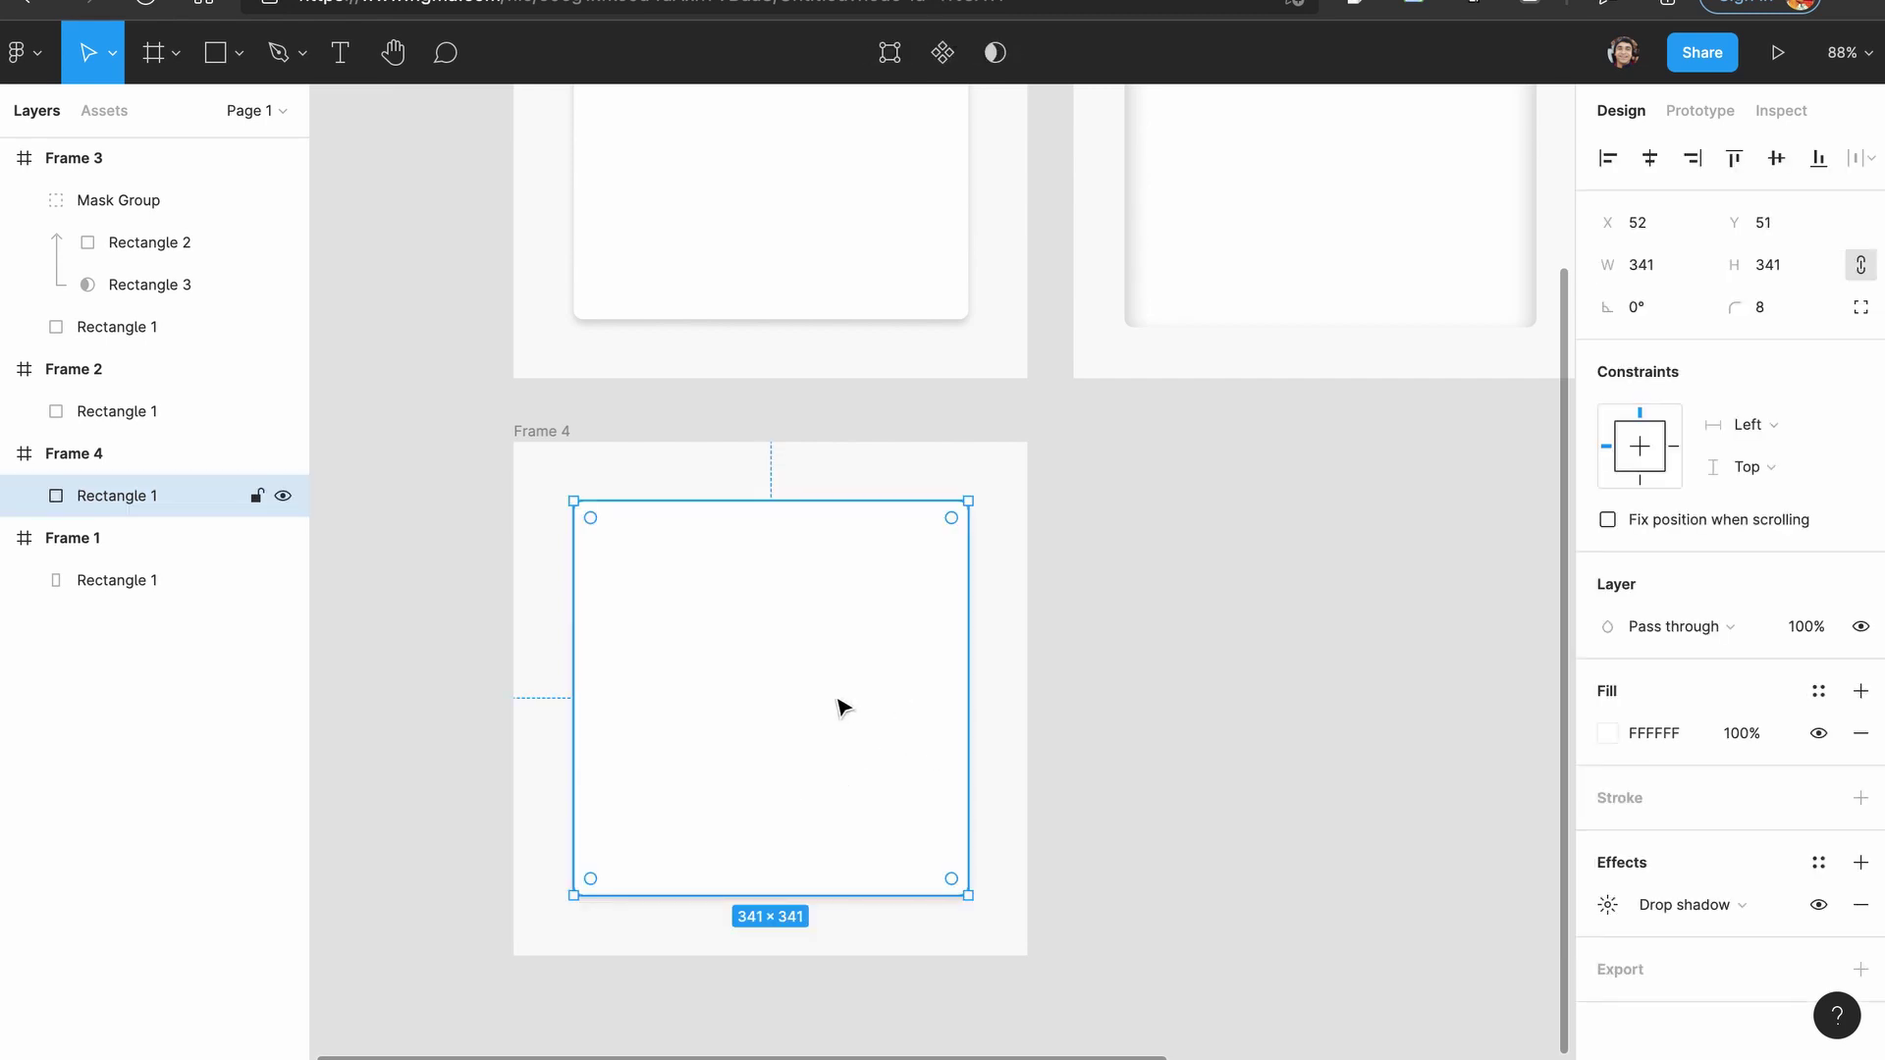
{"action": "scroll", "coordinate": [653, 373], "scroll_direction": "up", "scroll_amount": 5}
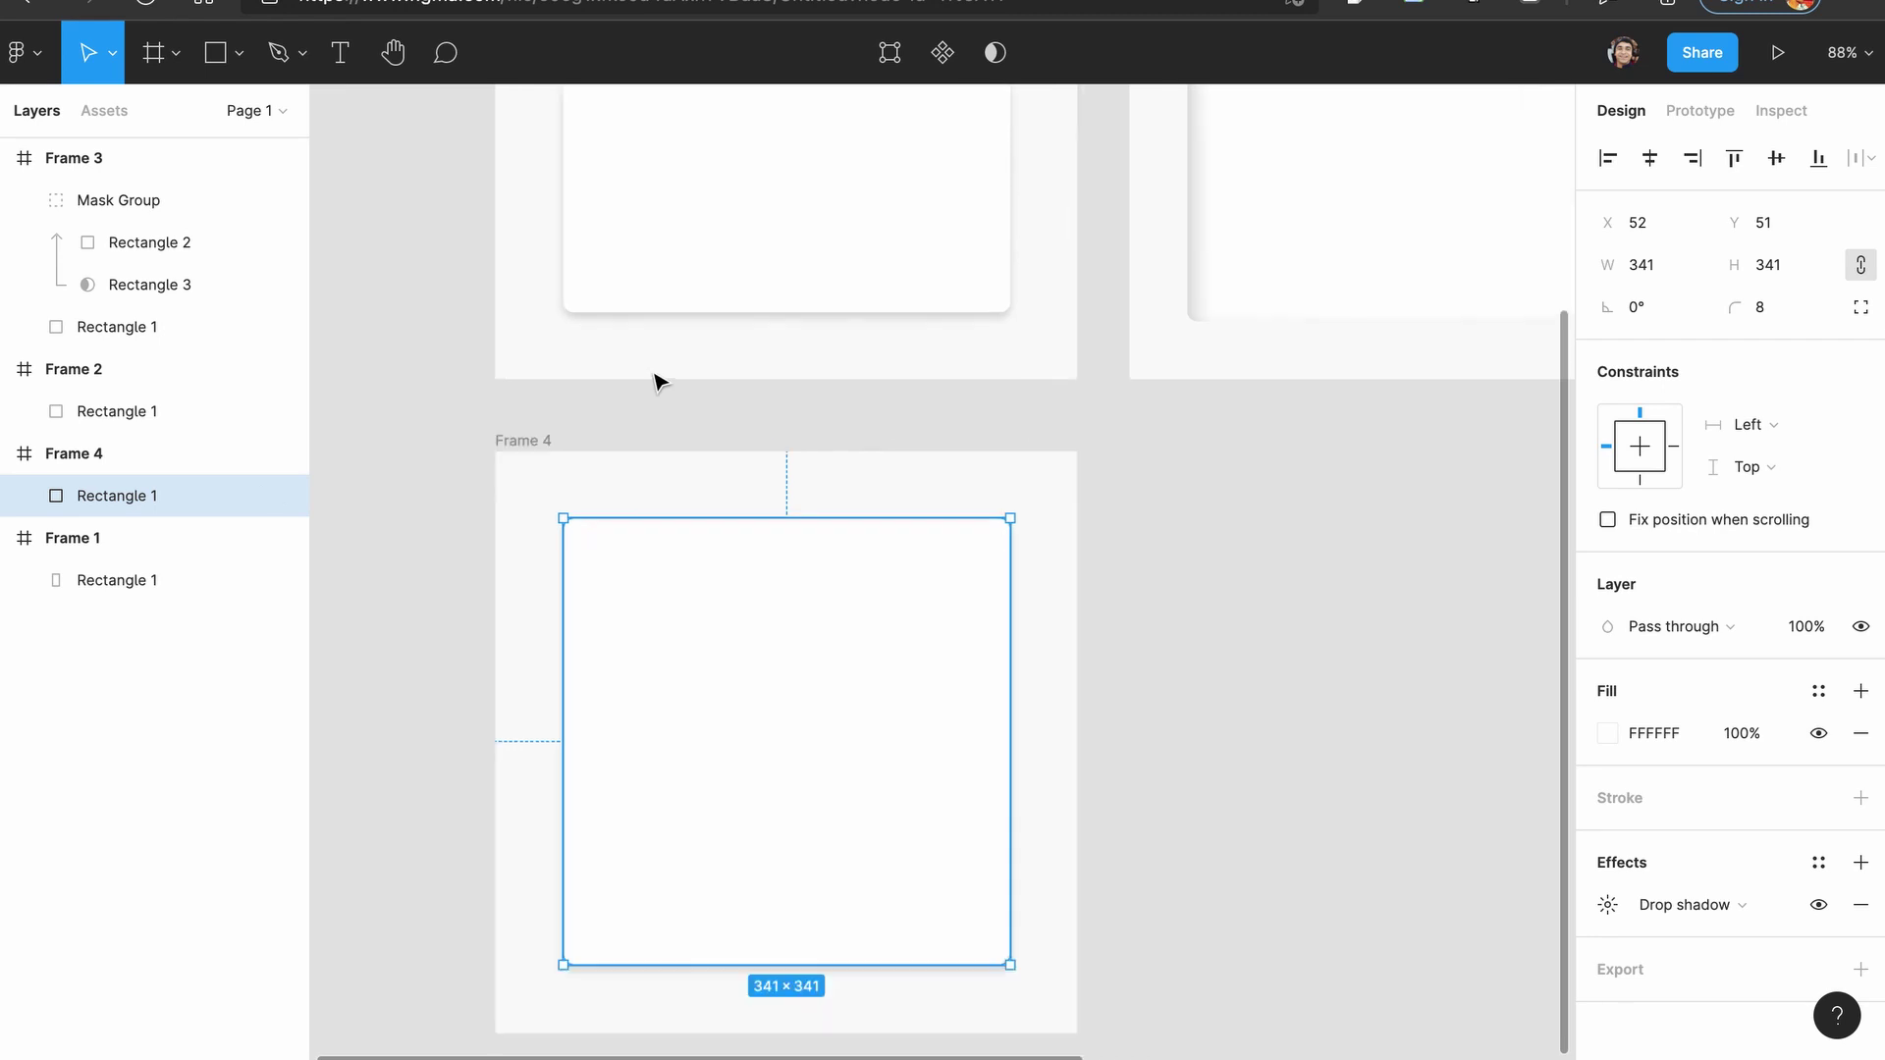
{"action": "left_click", "coordinate": [684, 282]}
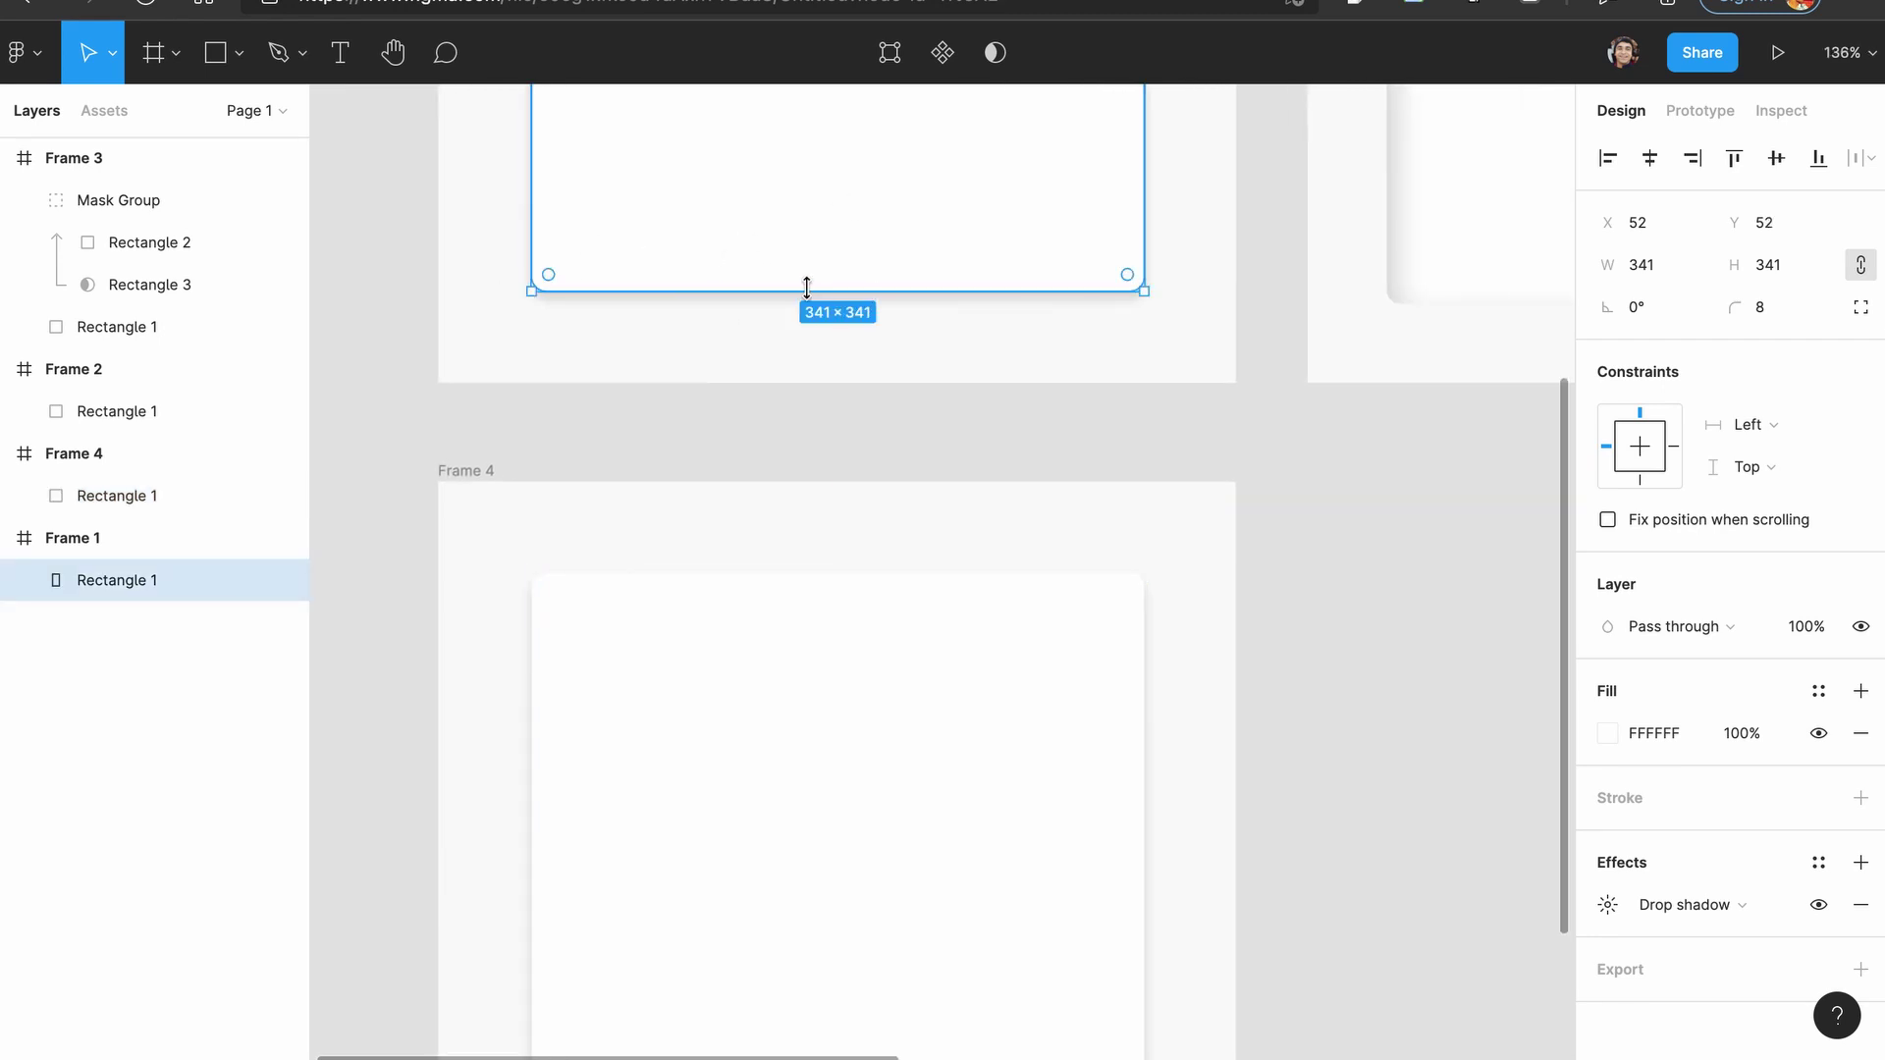
{"action": "scroll", "coordinate": [805, 287], "scroll_direction": "down", "scroll_amount": 3}
Change the drop shadow colour of Frame 4's square to blue 2F76FF, keeping 15% opacity.
{"action": "left_click", "coordinate": [811, 369]}
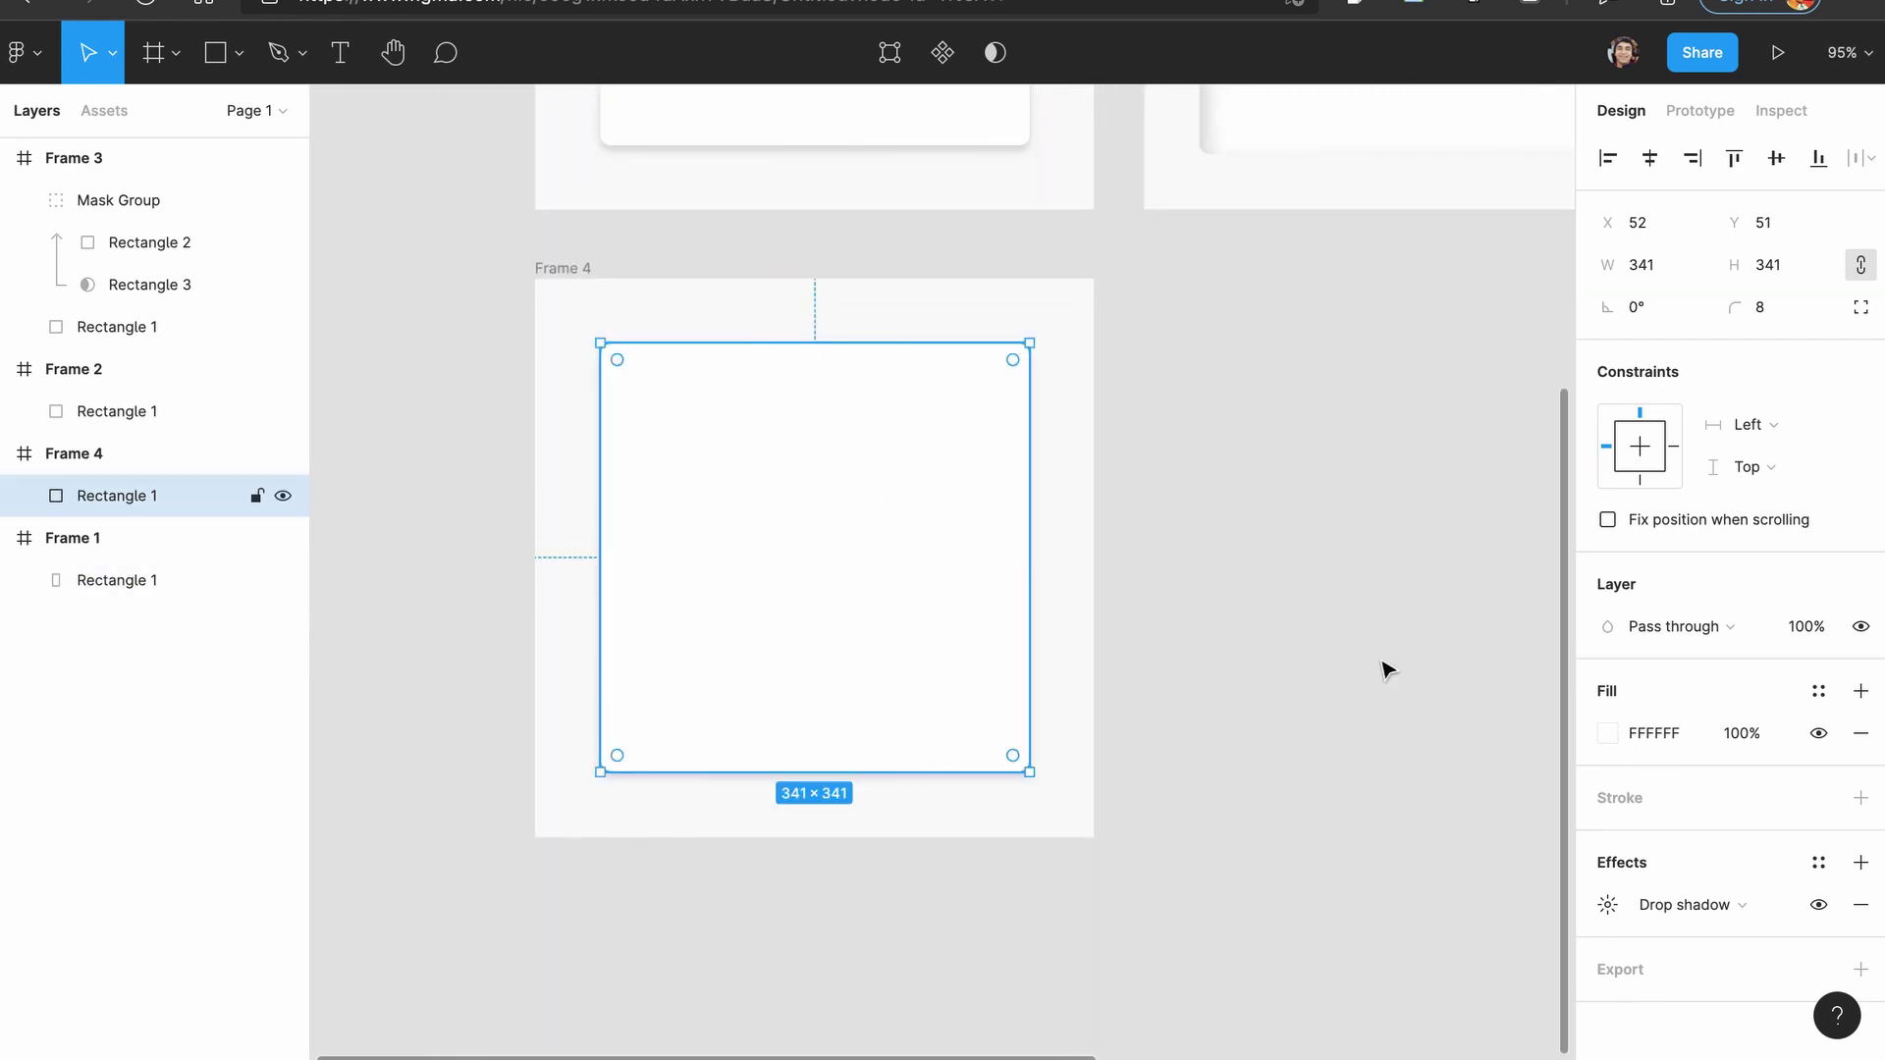
{"action": "left_click", "coordinate": [1610, 731]}
{"action": "left_click", "coordinate": [1610, 732]}
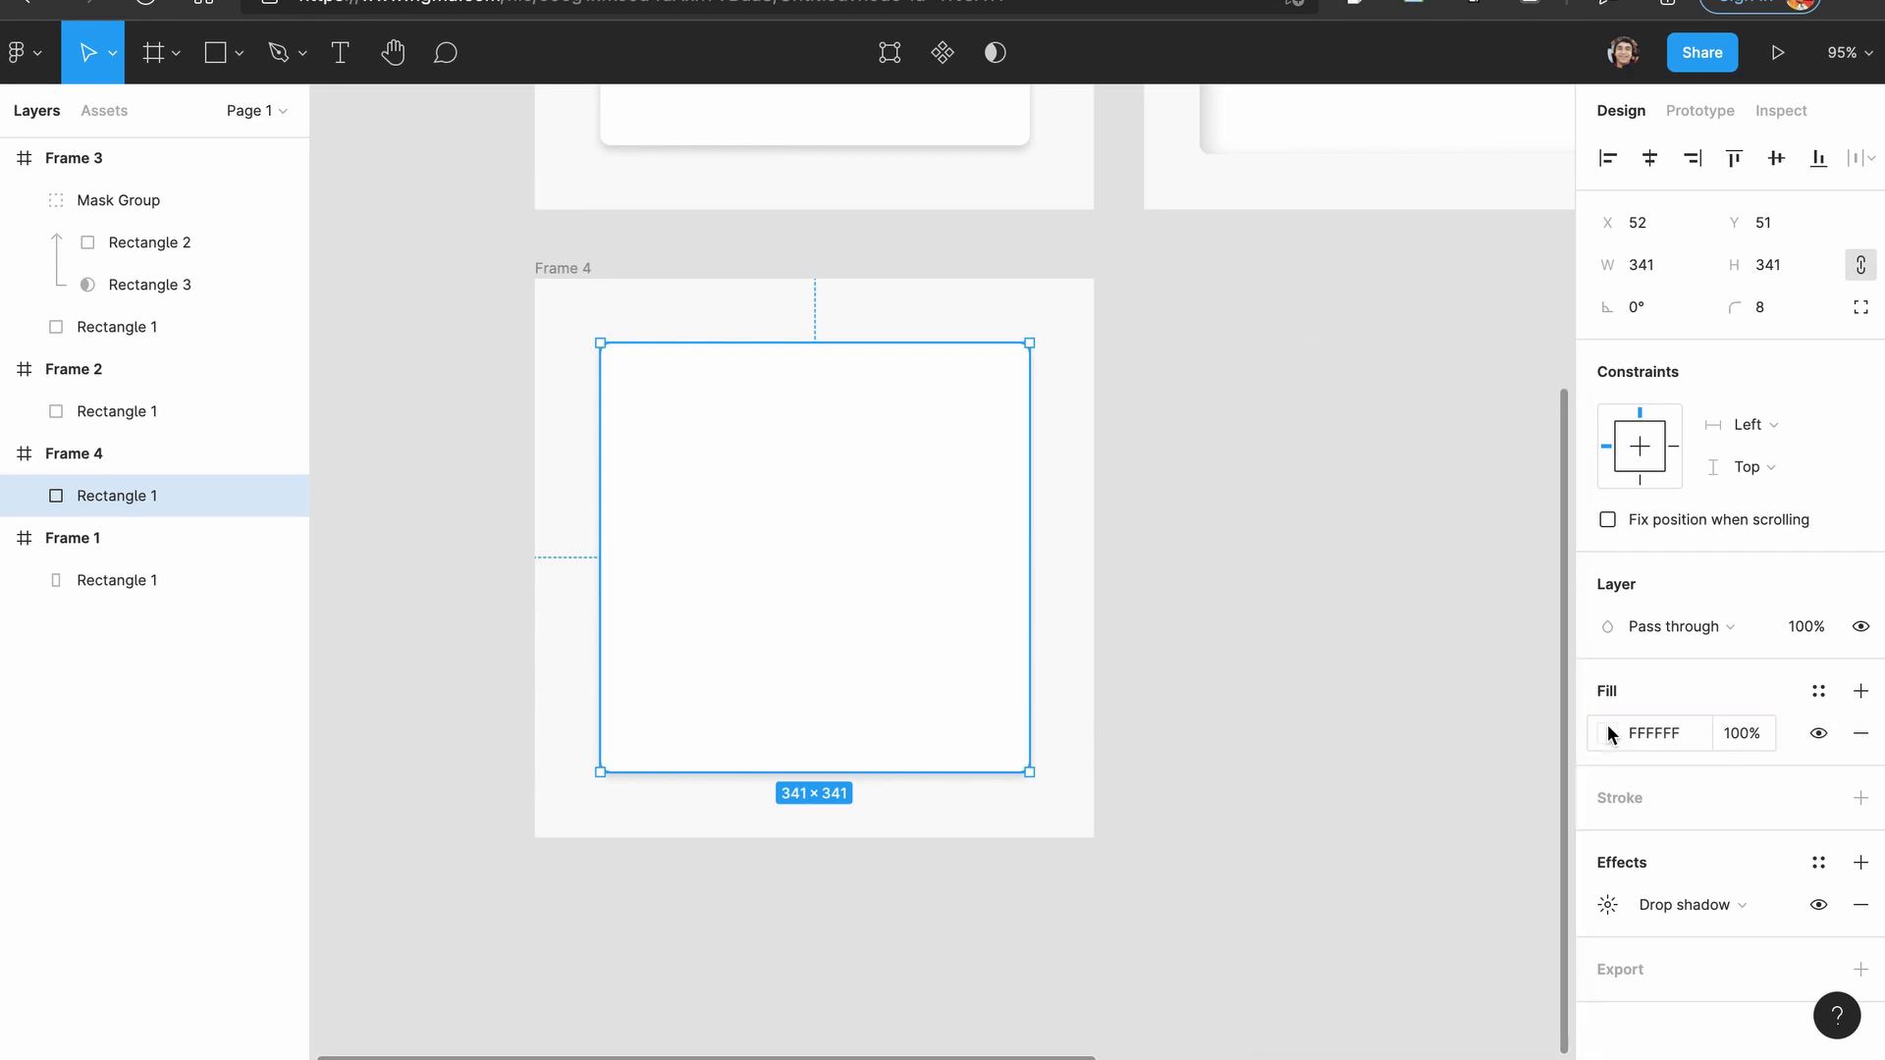
{"action": "left_click", "coordinate": [1607, 904]}
{"action": "left_click", "coordinate": [1290, 1018]}
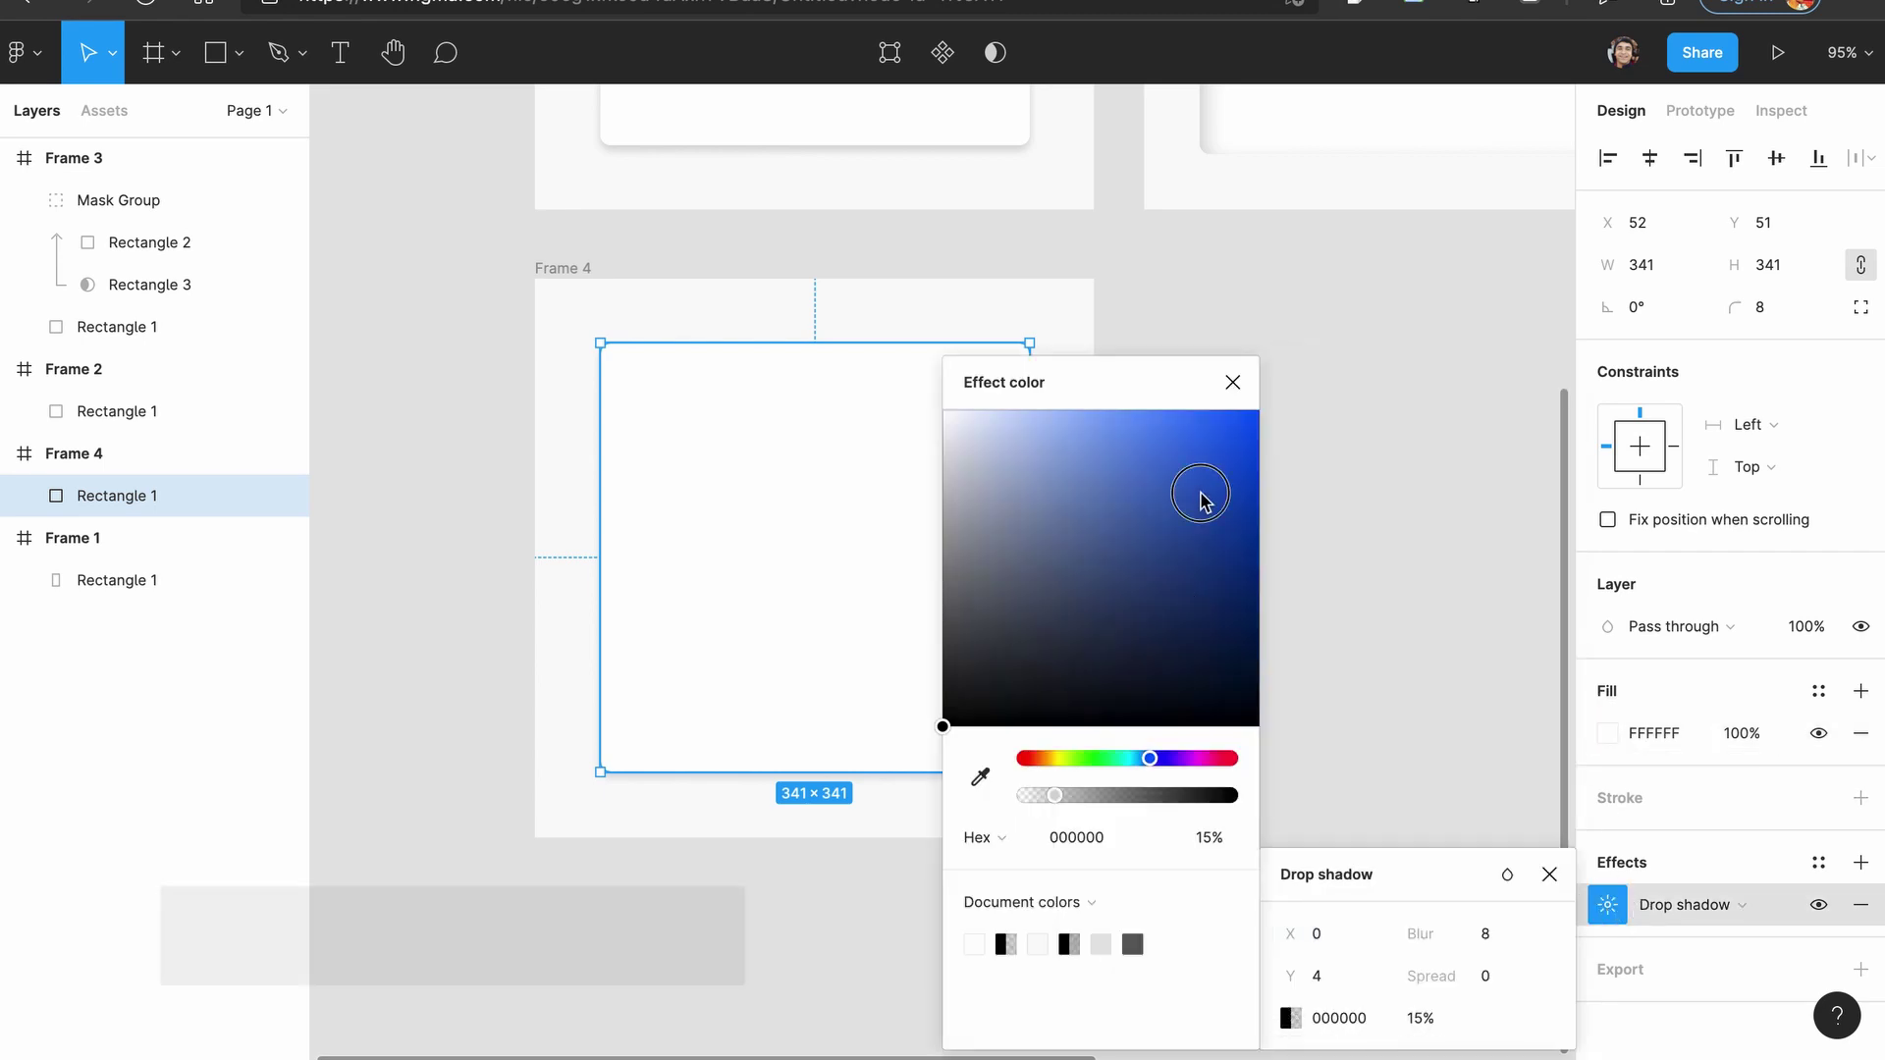
{"action": "left_click_drag", "start_coordinate": [1200, 496], "coordinate": [1204, 409]}
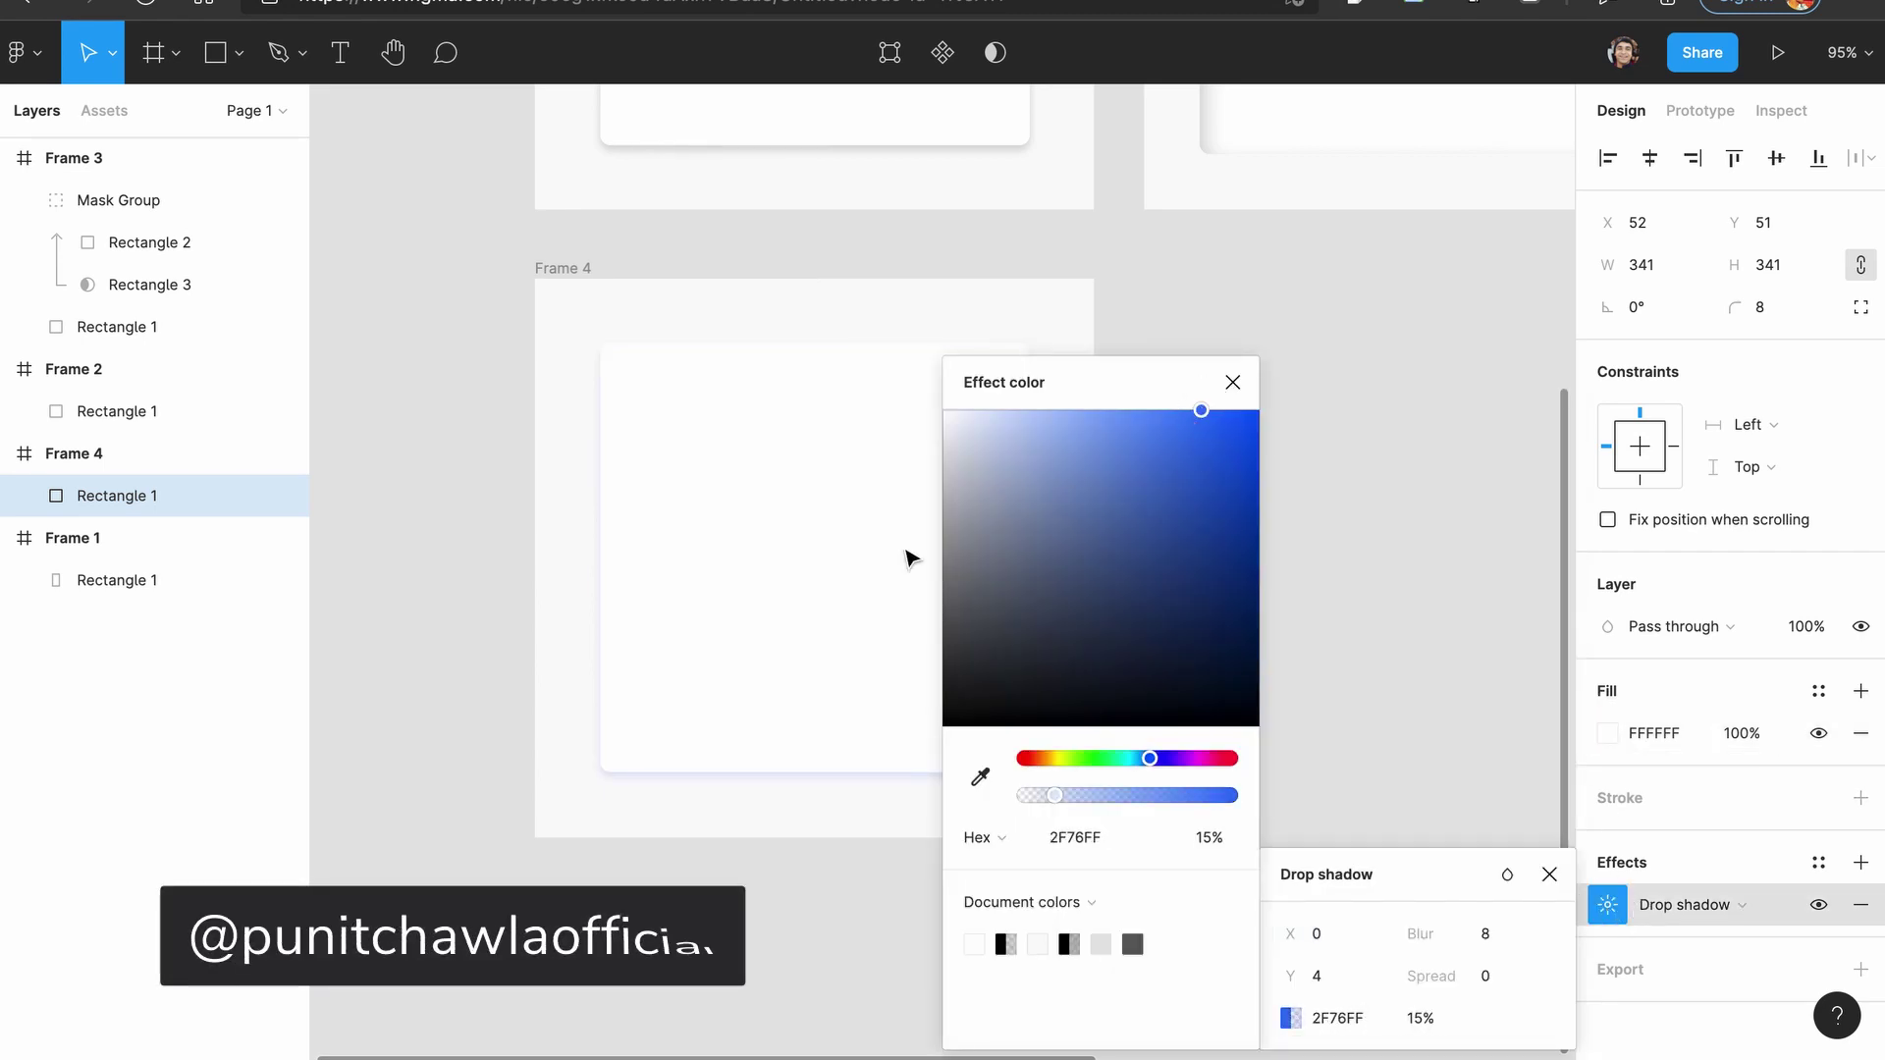
{"action": "left_click", "coordinate": [1187, 699]}
{"action": "left_click", "coordinate": [1188, 699]}
Make the blue drop shadow of Frame 4's square larger and softer.
{"action": "scroll", "coordinate": [1170, 705], "scroll_direction": "up", "scroll_amount": 5}
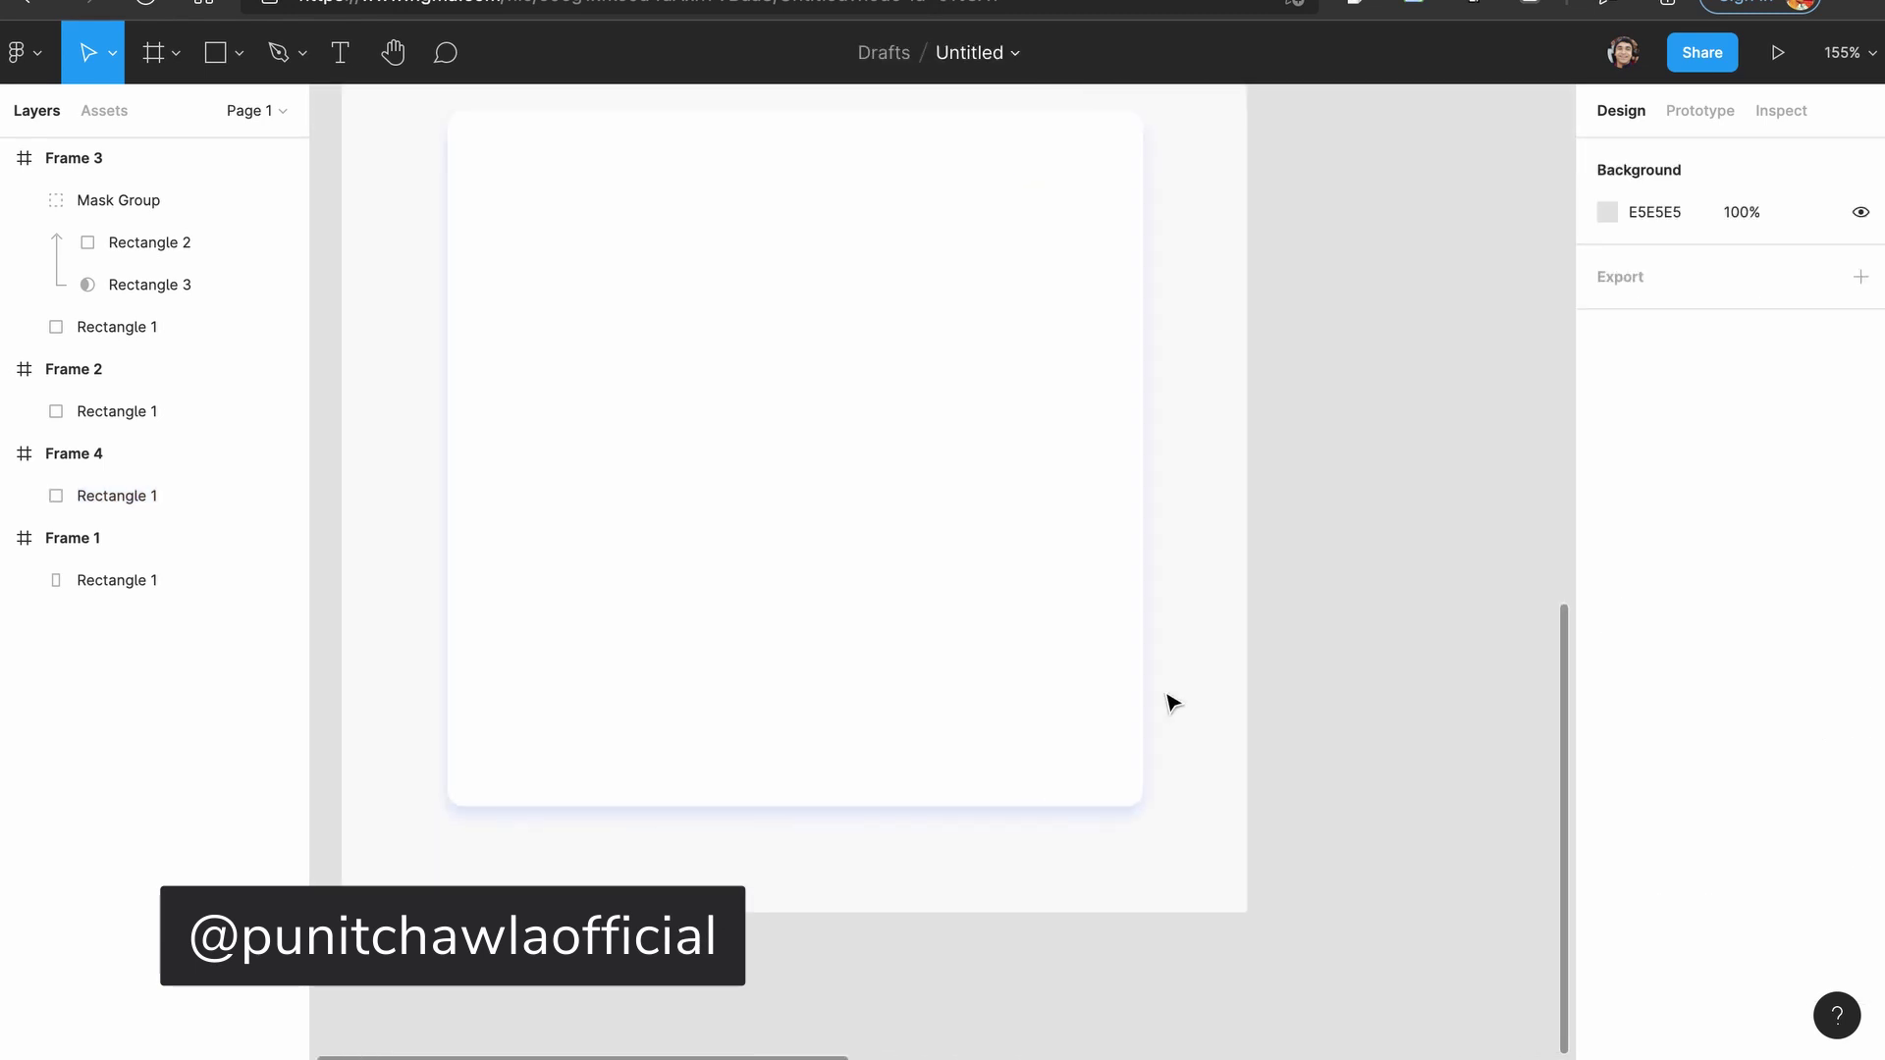
{"action": "left_click", "coordinate": [910, 627]}
{"action": "scroll", "coordinate": [925, 636], "scroll_direction": "down", "scroll_amount": 2}
{"action": "left_click", "coordinate": [1321, 635]}
{"action": "key", "text": "ctrl+z"}
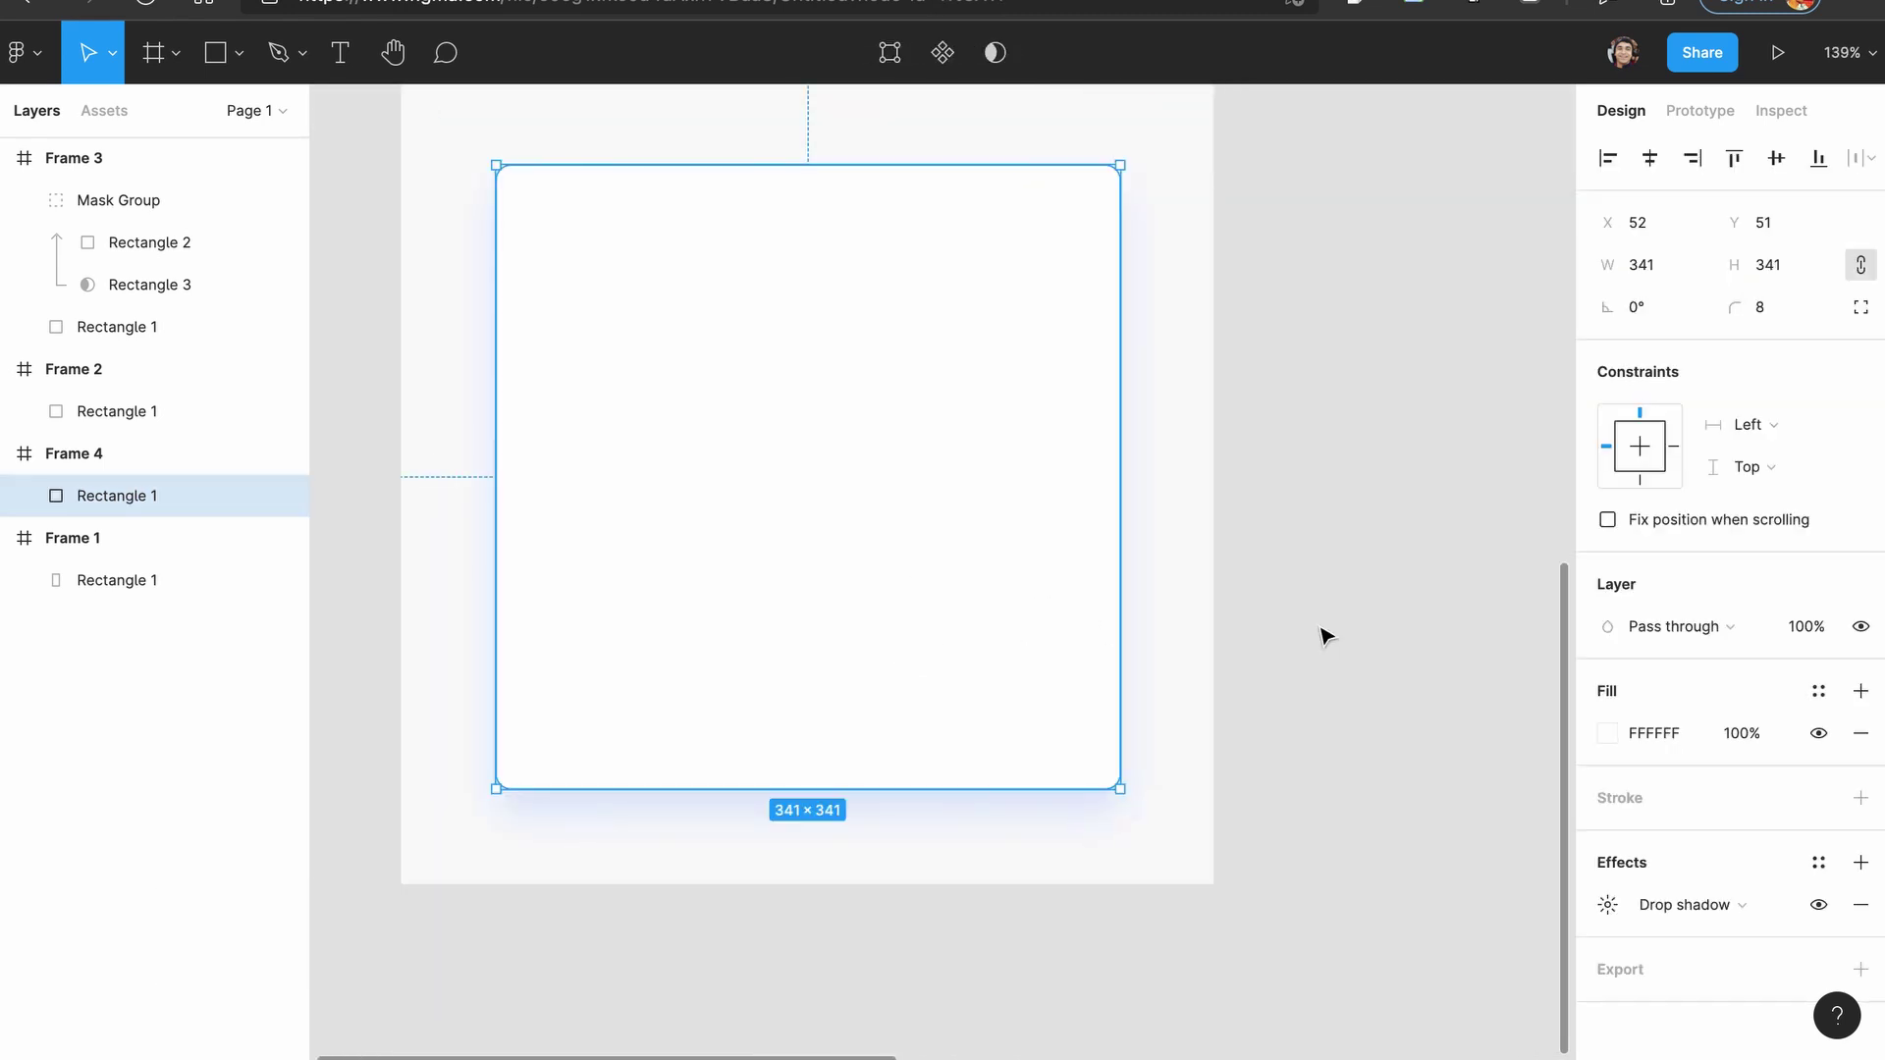
{"action": "left_click", "coordinate": [1266, 579]}
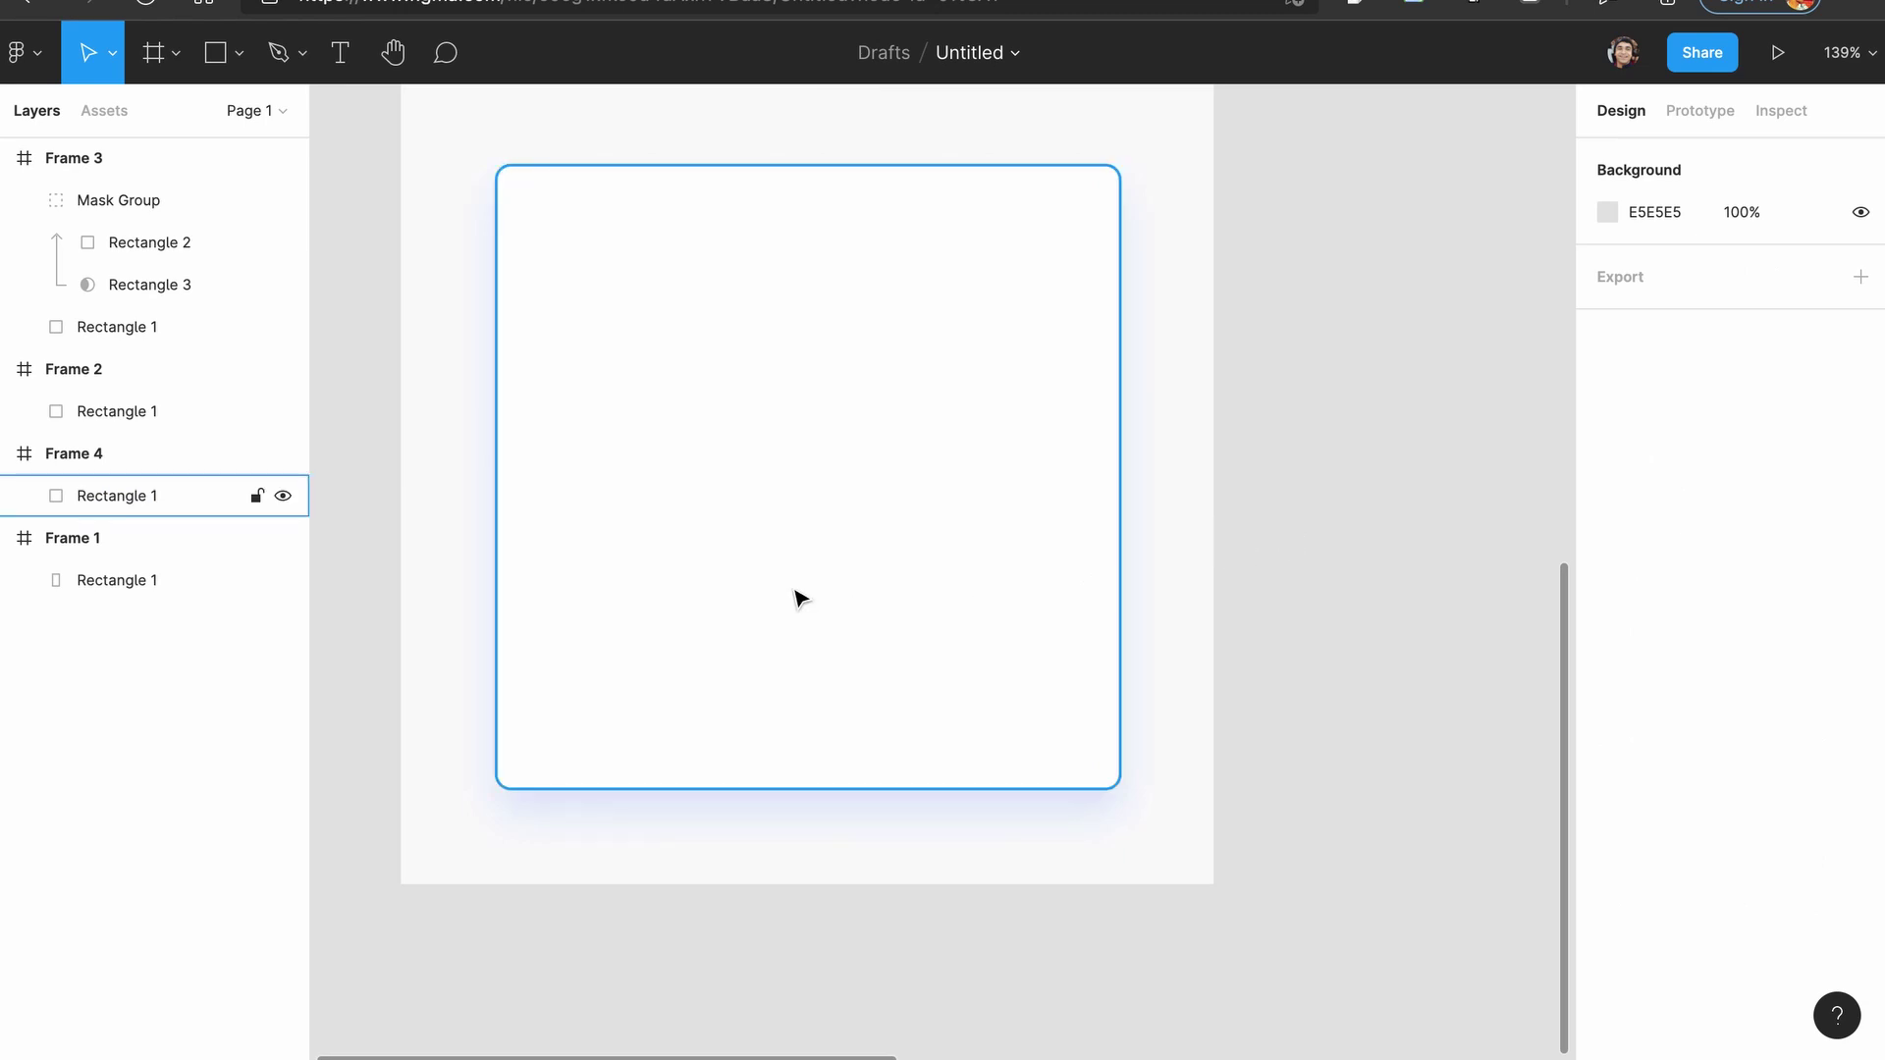
{"action": "scroll", "coordinate": [795, 597], "scroll_direction": "up", "scroll_amount": 3}
{"action": "left_click", "coordinate": [1066, 647]}
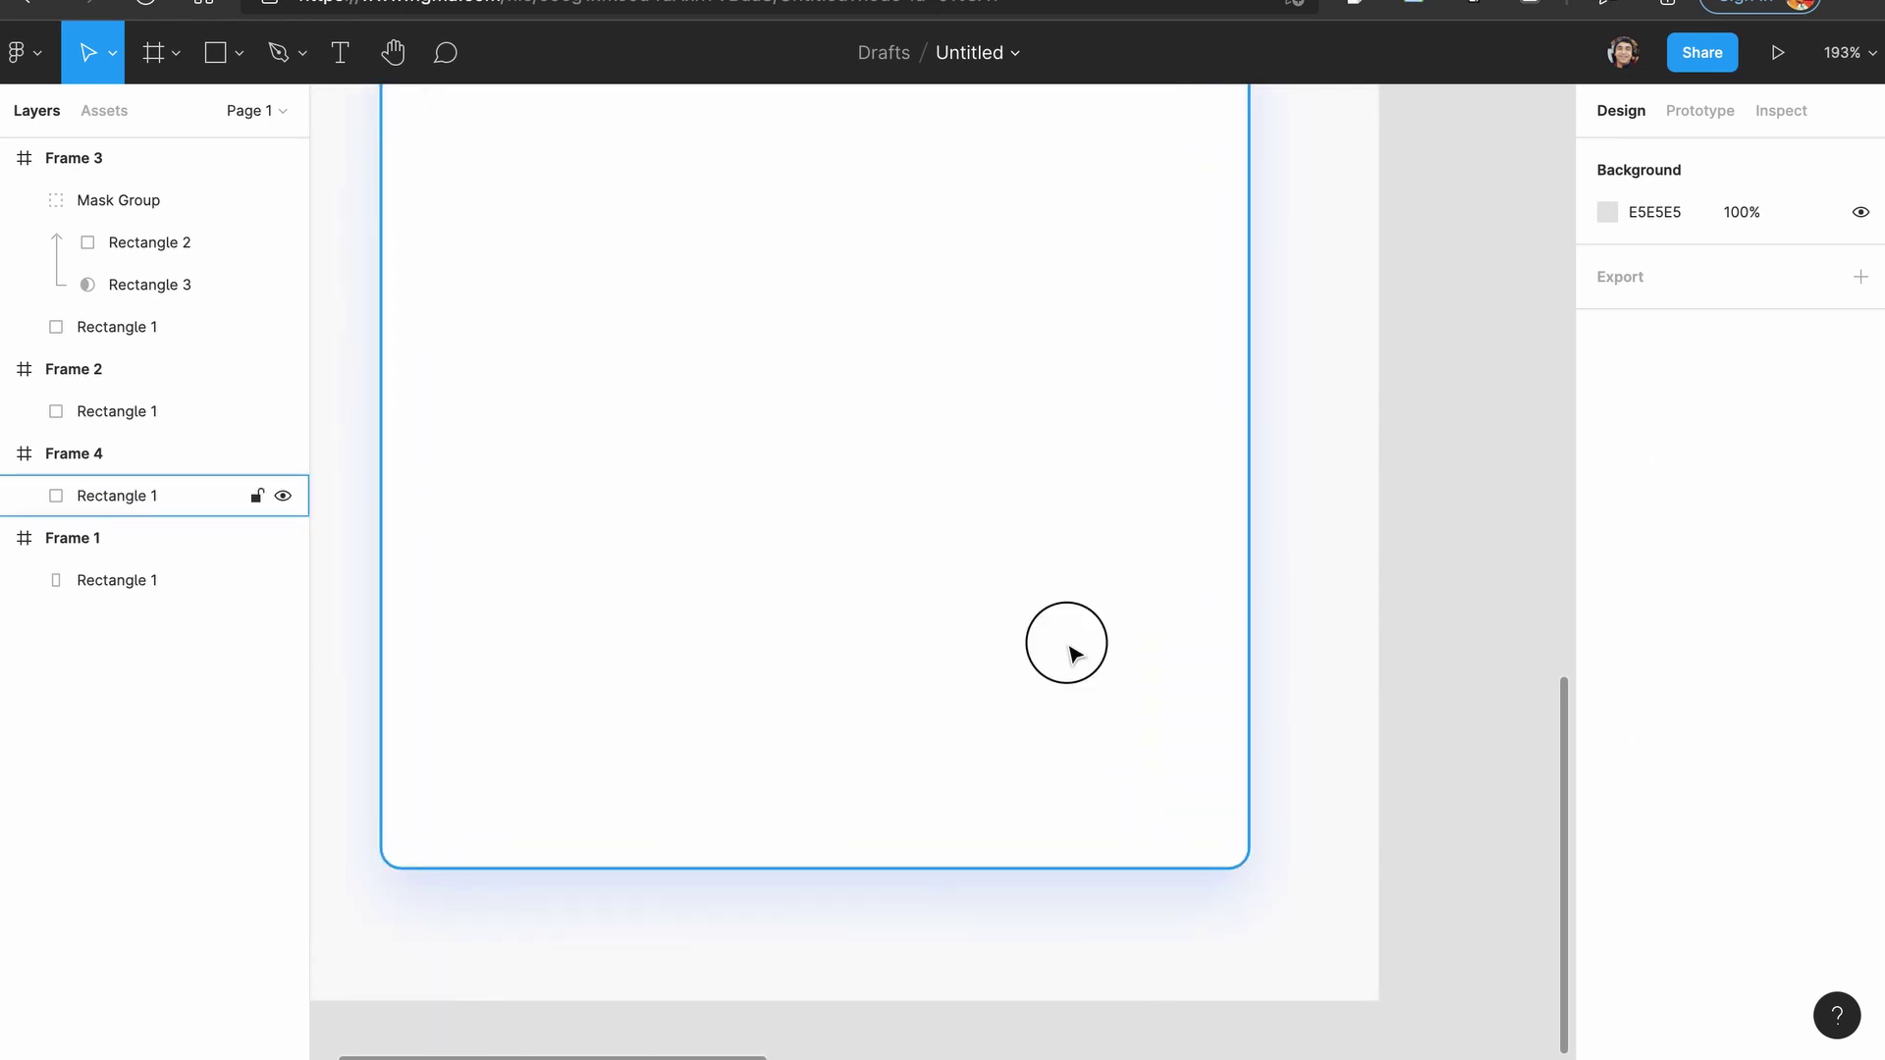
{"action": "left_click", "coordinate": [1374, 709]}
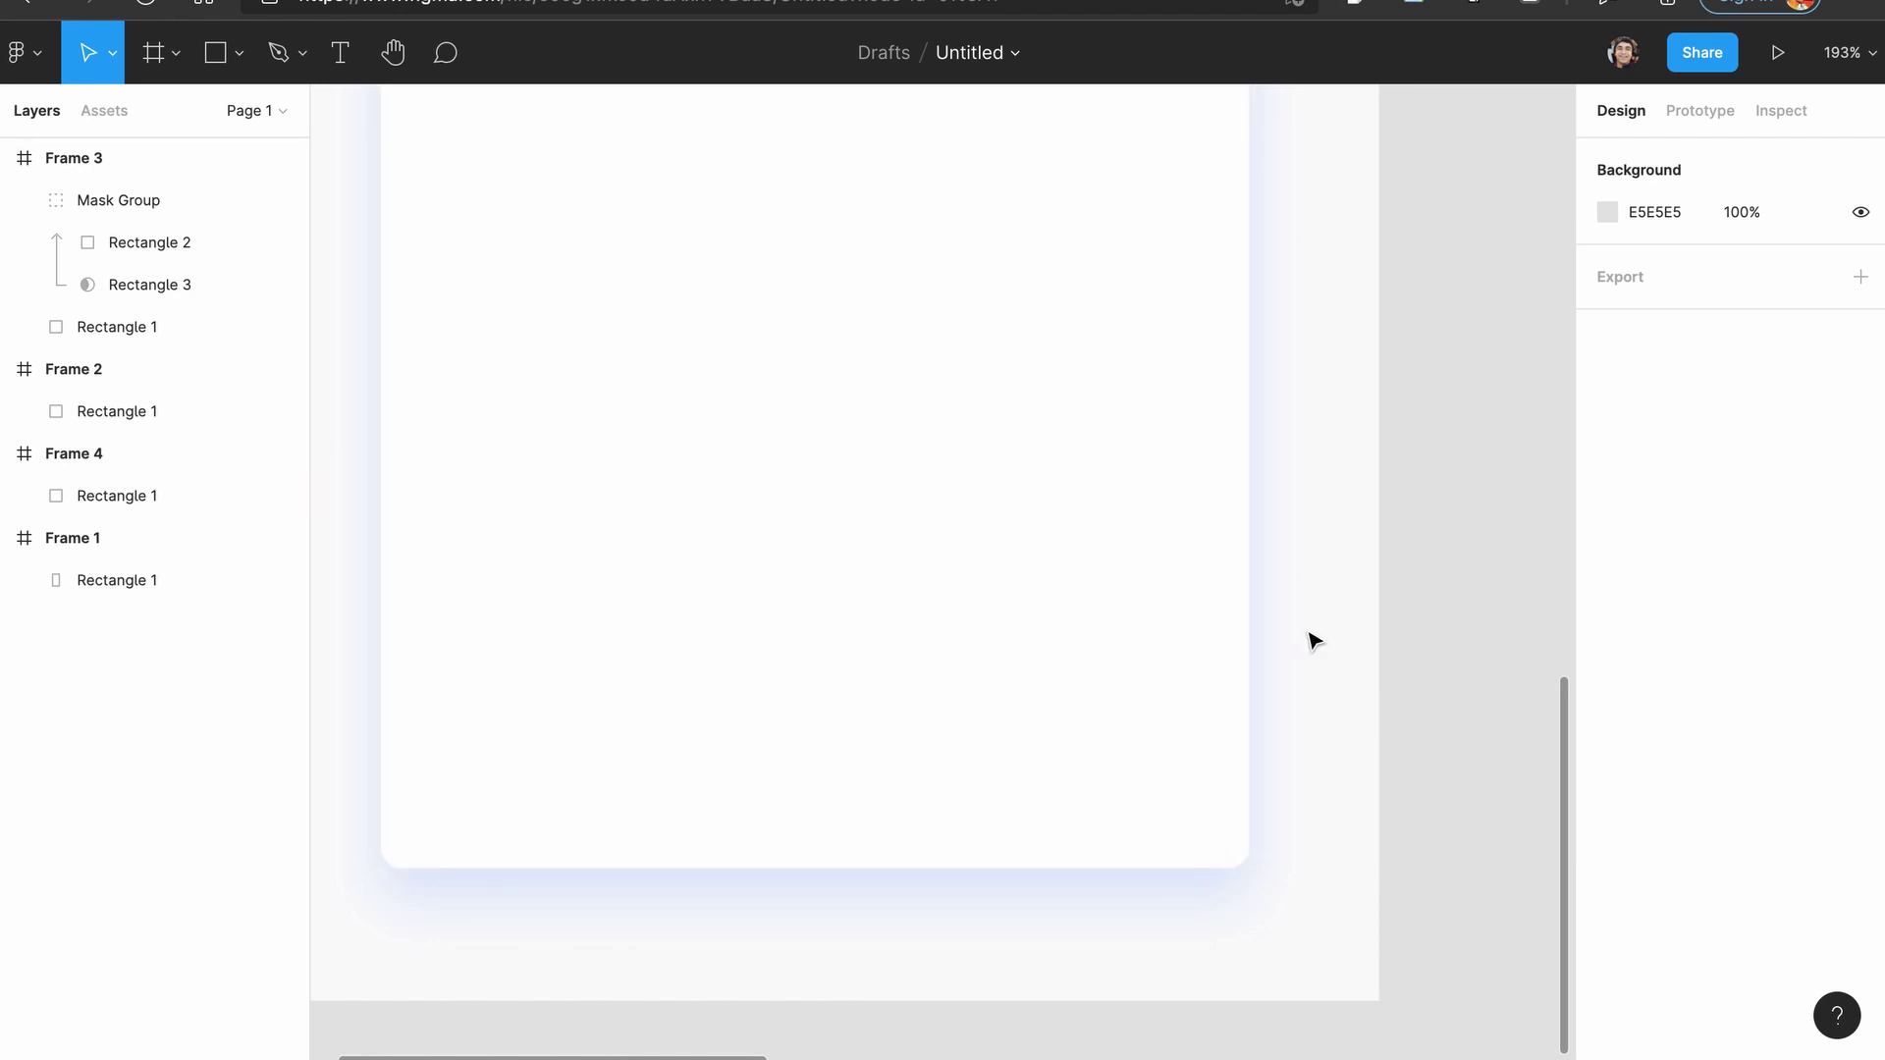
{"action": "scroll", "coordinate": [1315, 640], "scroll_direction": "down", "scroll_amount": 2}
Try pale blue CCDDFF as the drop shadow colour of Frame 4's square and undo the change.
{"action": "left_click", "coordinate": [1056, 576]}
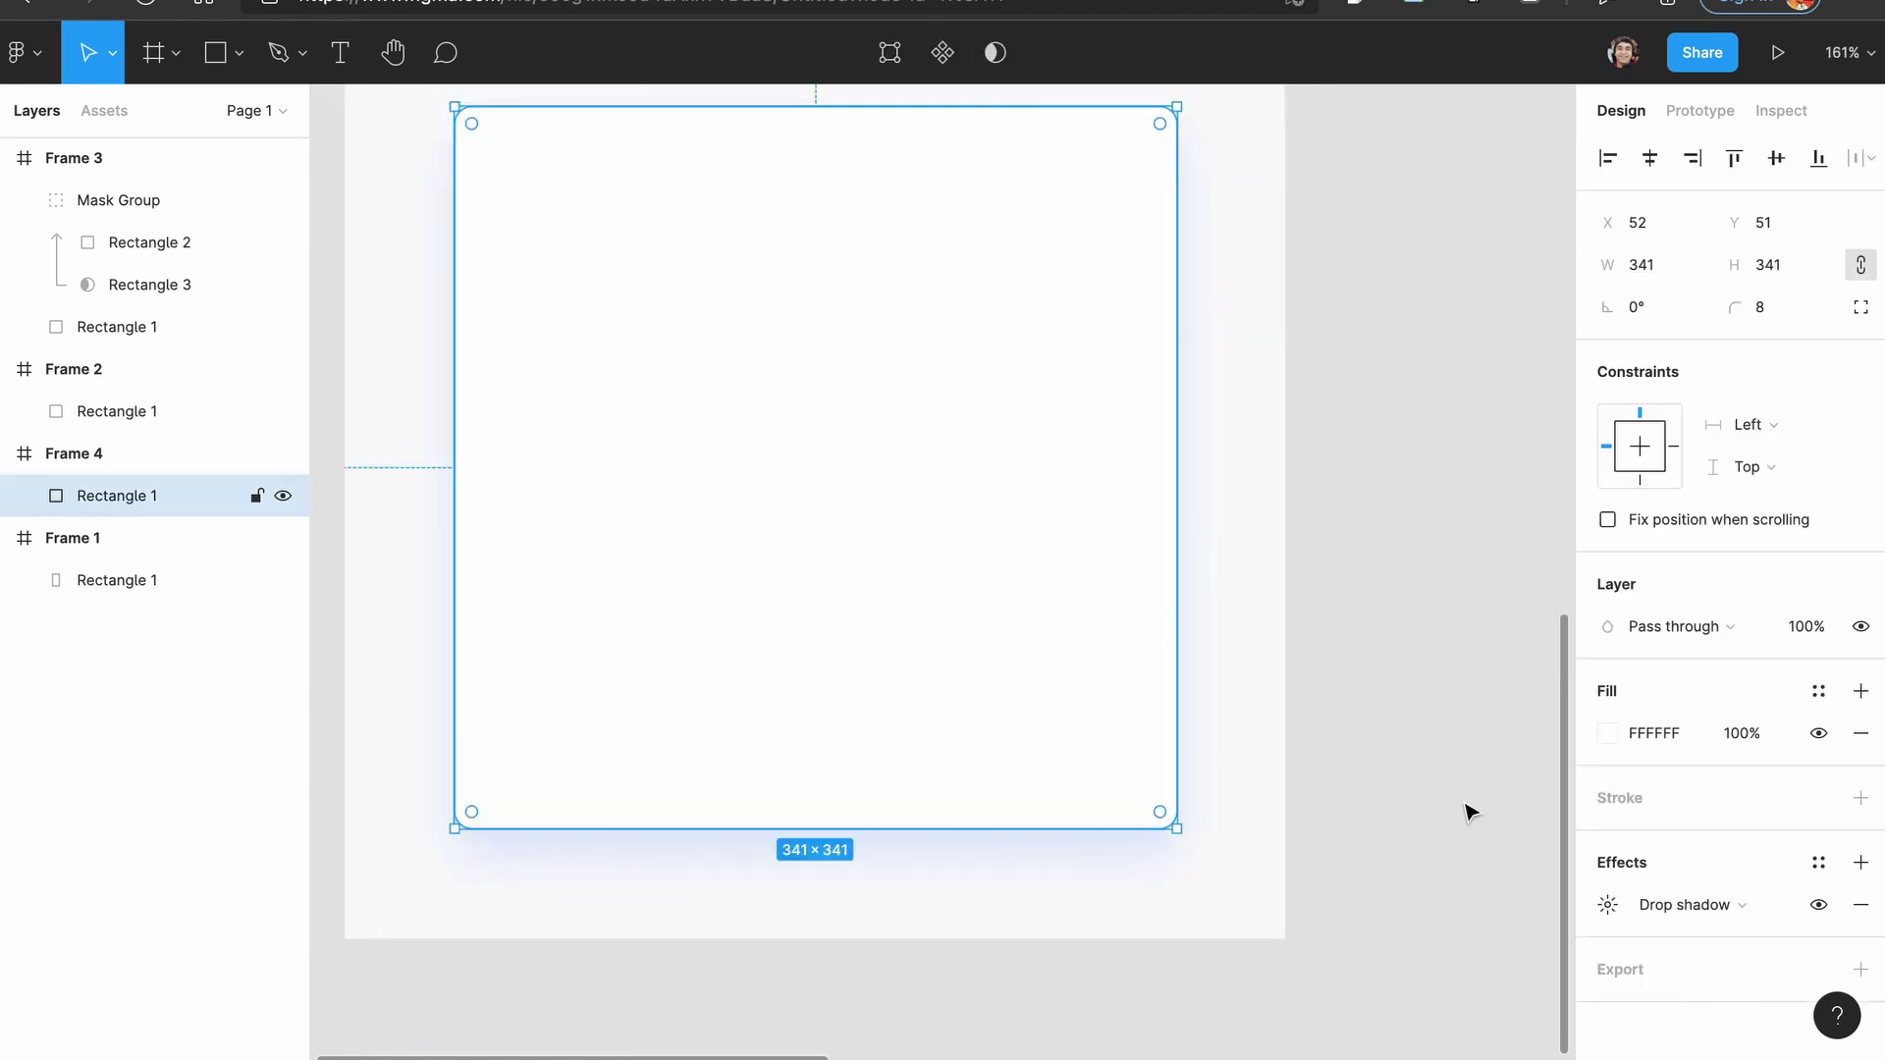
{"action": "left_click", "coordinate": [1607, 905]}
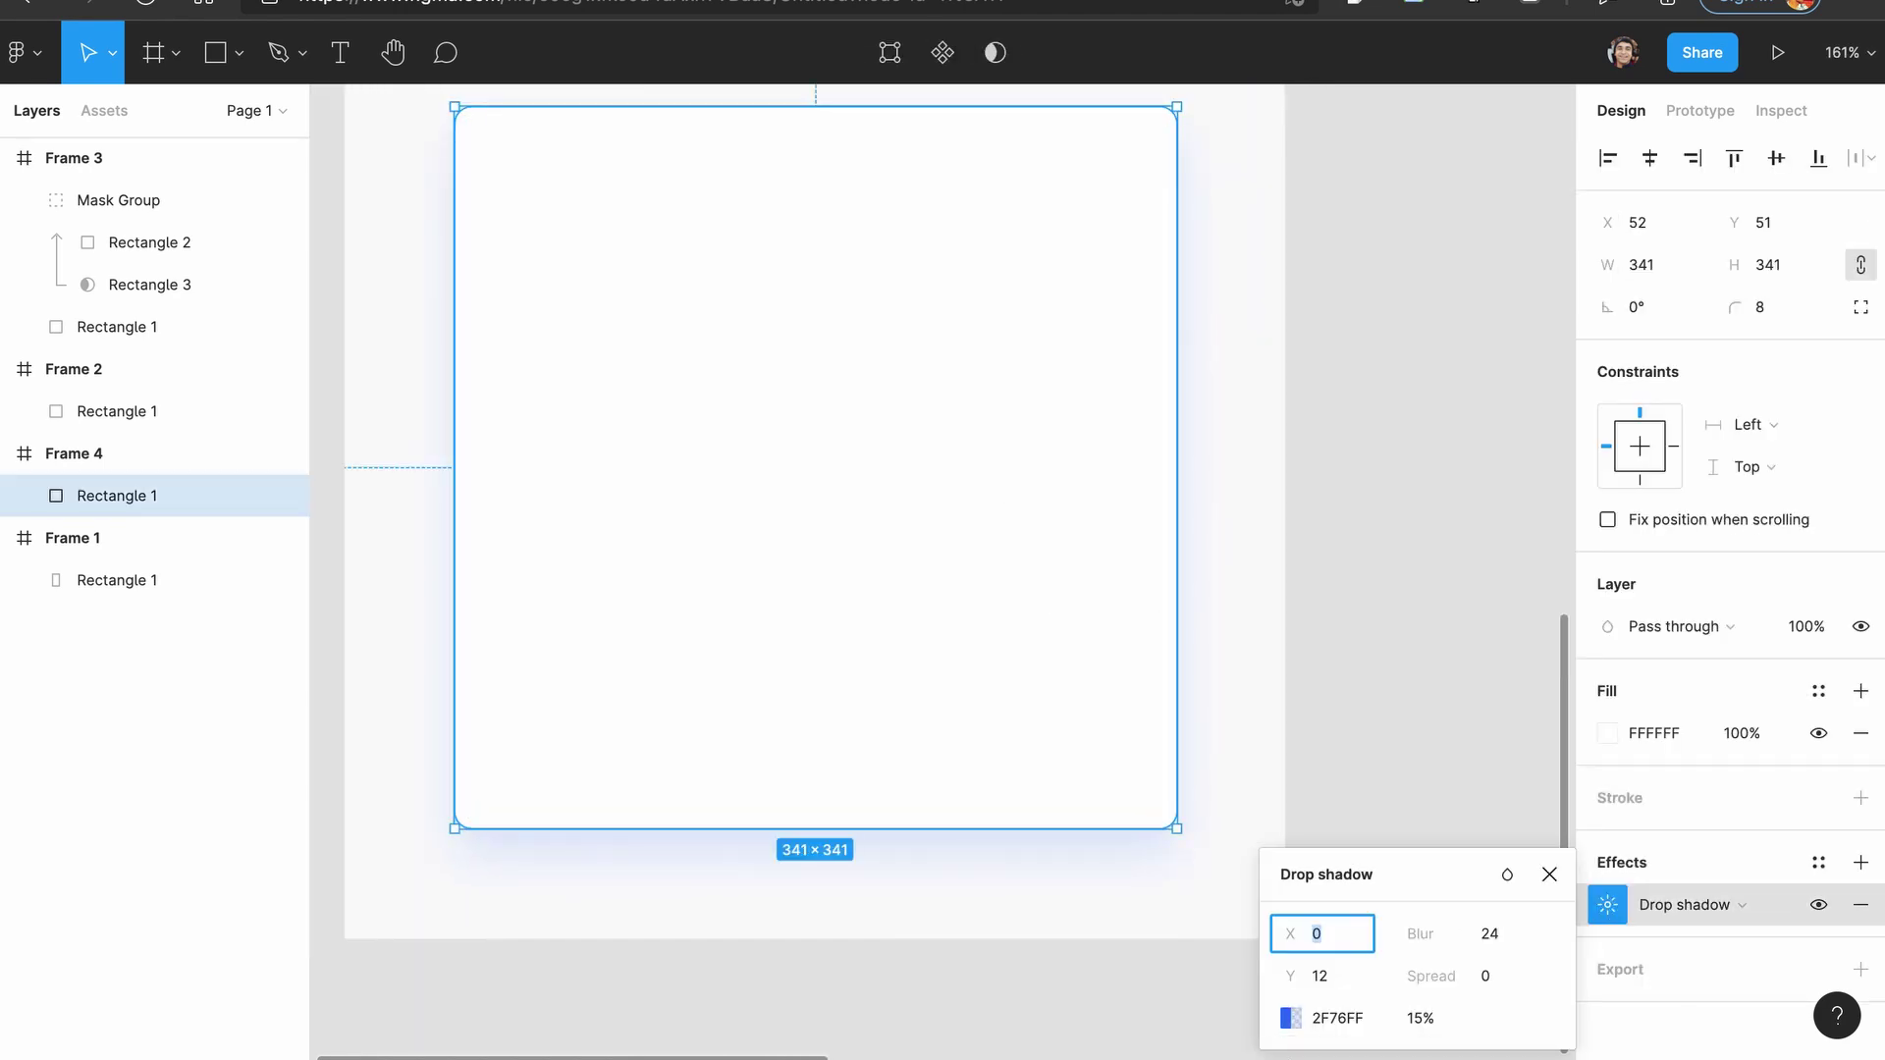
{"action": "left_click", "coordinate": [1290, 1018]}
{"action": "left_click_drag", "start_coordinate": [1210, 547], "coordinate": [1010, 349]}
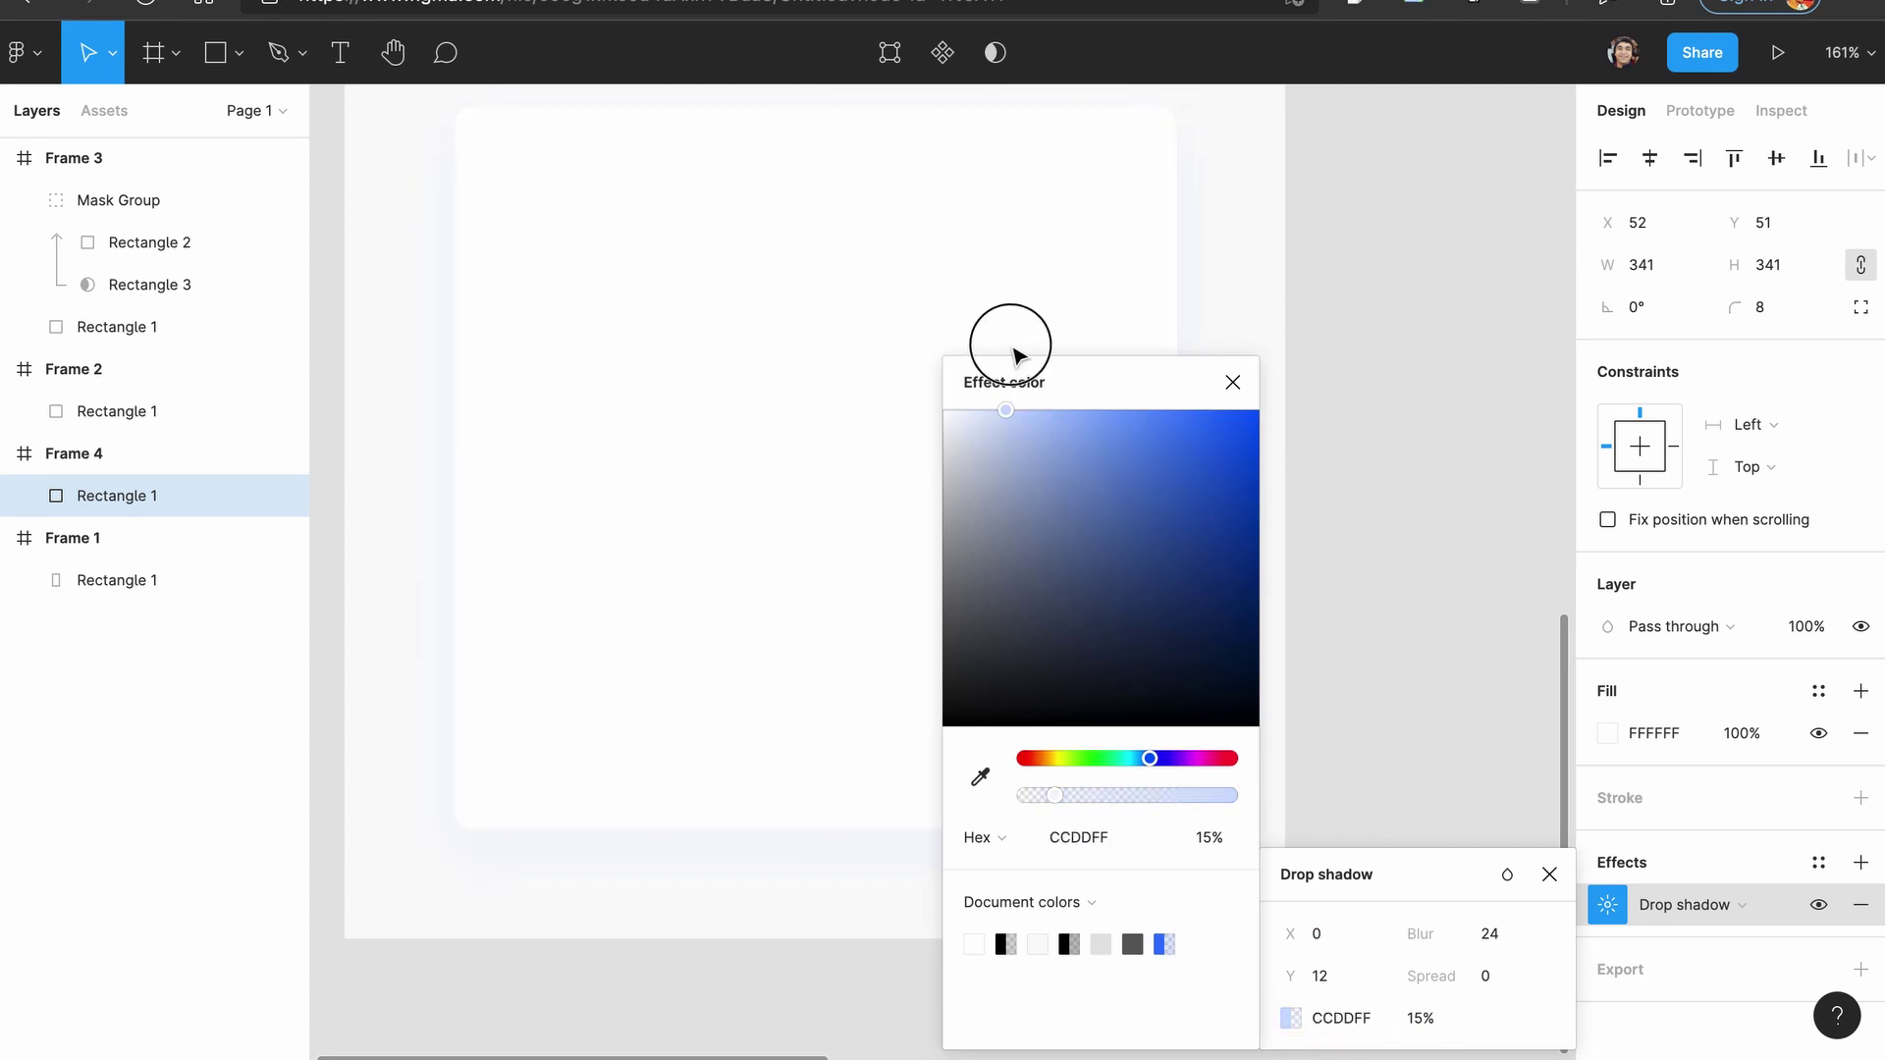
{"action": "left_click", "coordinate": [371, 746]}
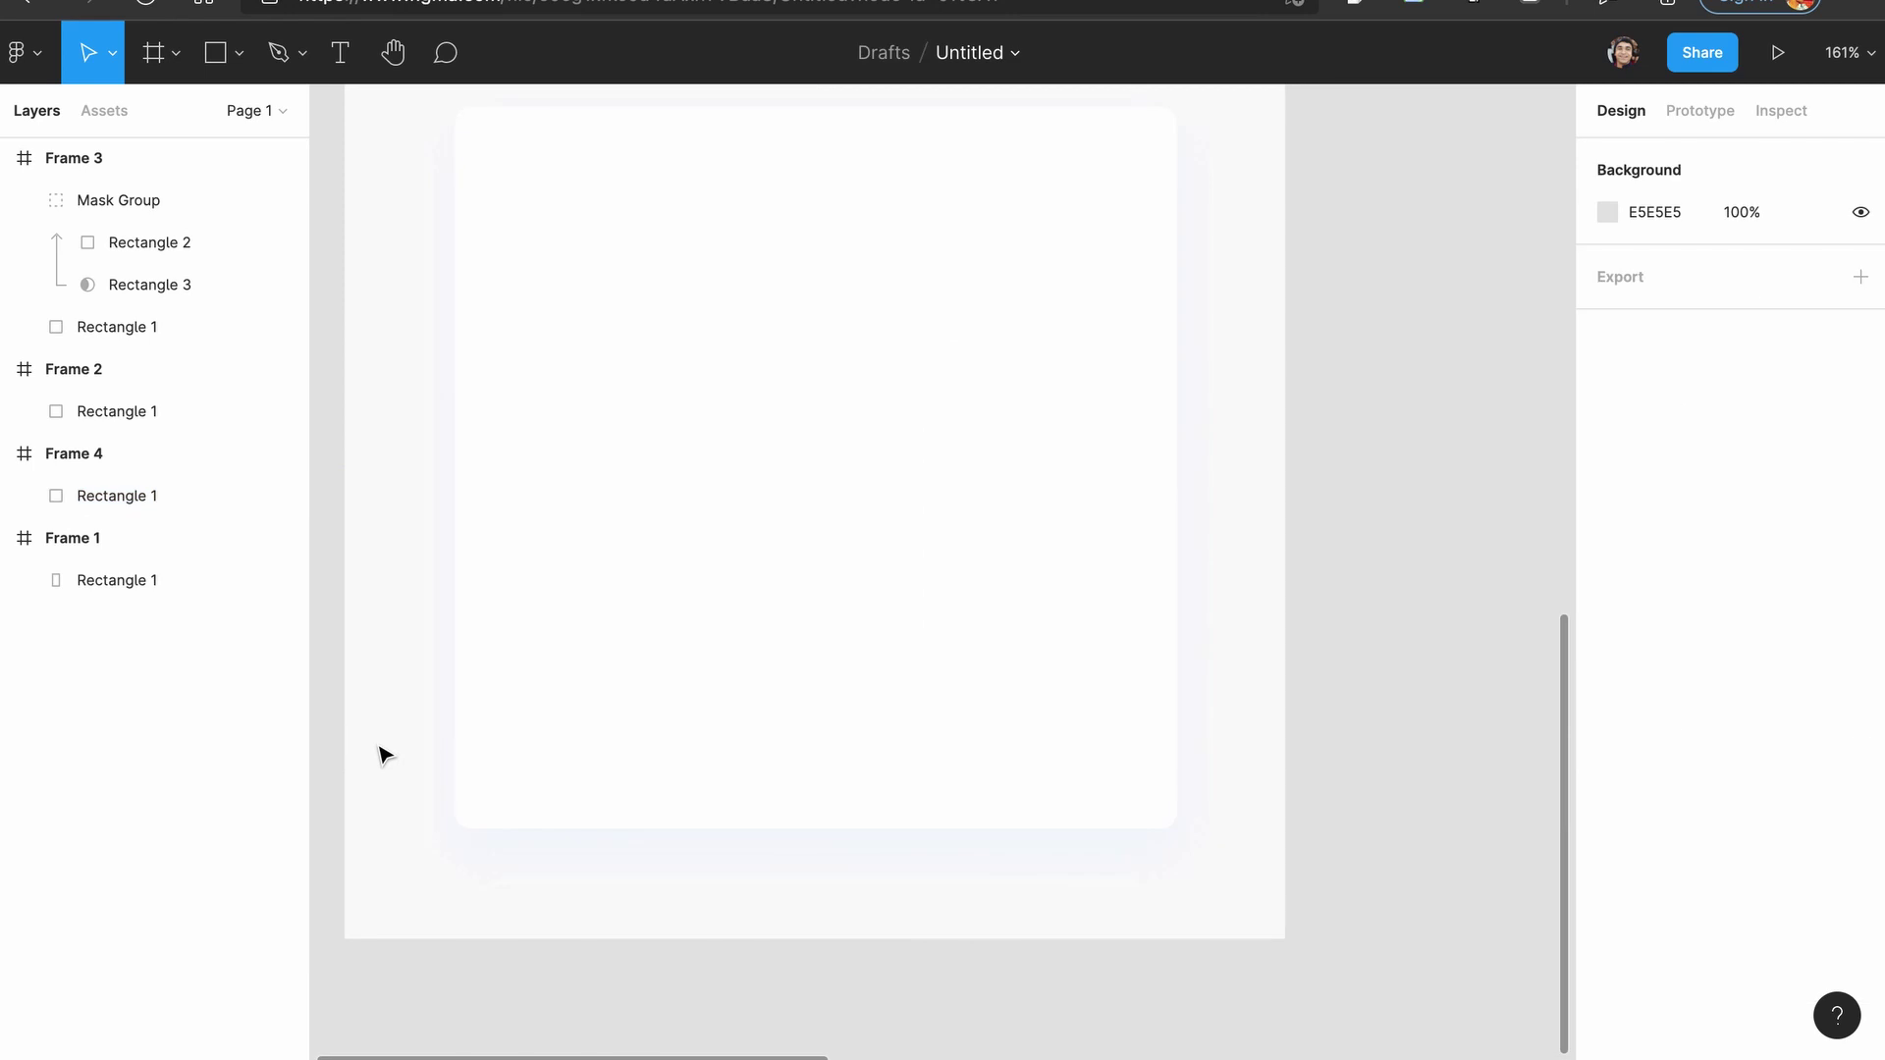
{"action": "key", "text": "ctrl+z"}
{"action": "left_click", "coordinate": [1221, 566]}
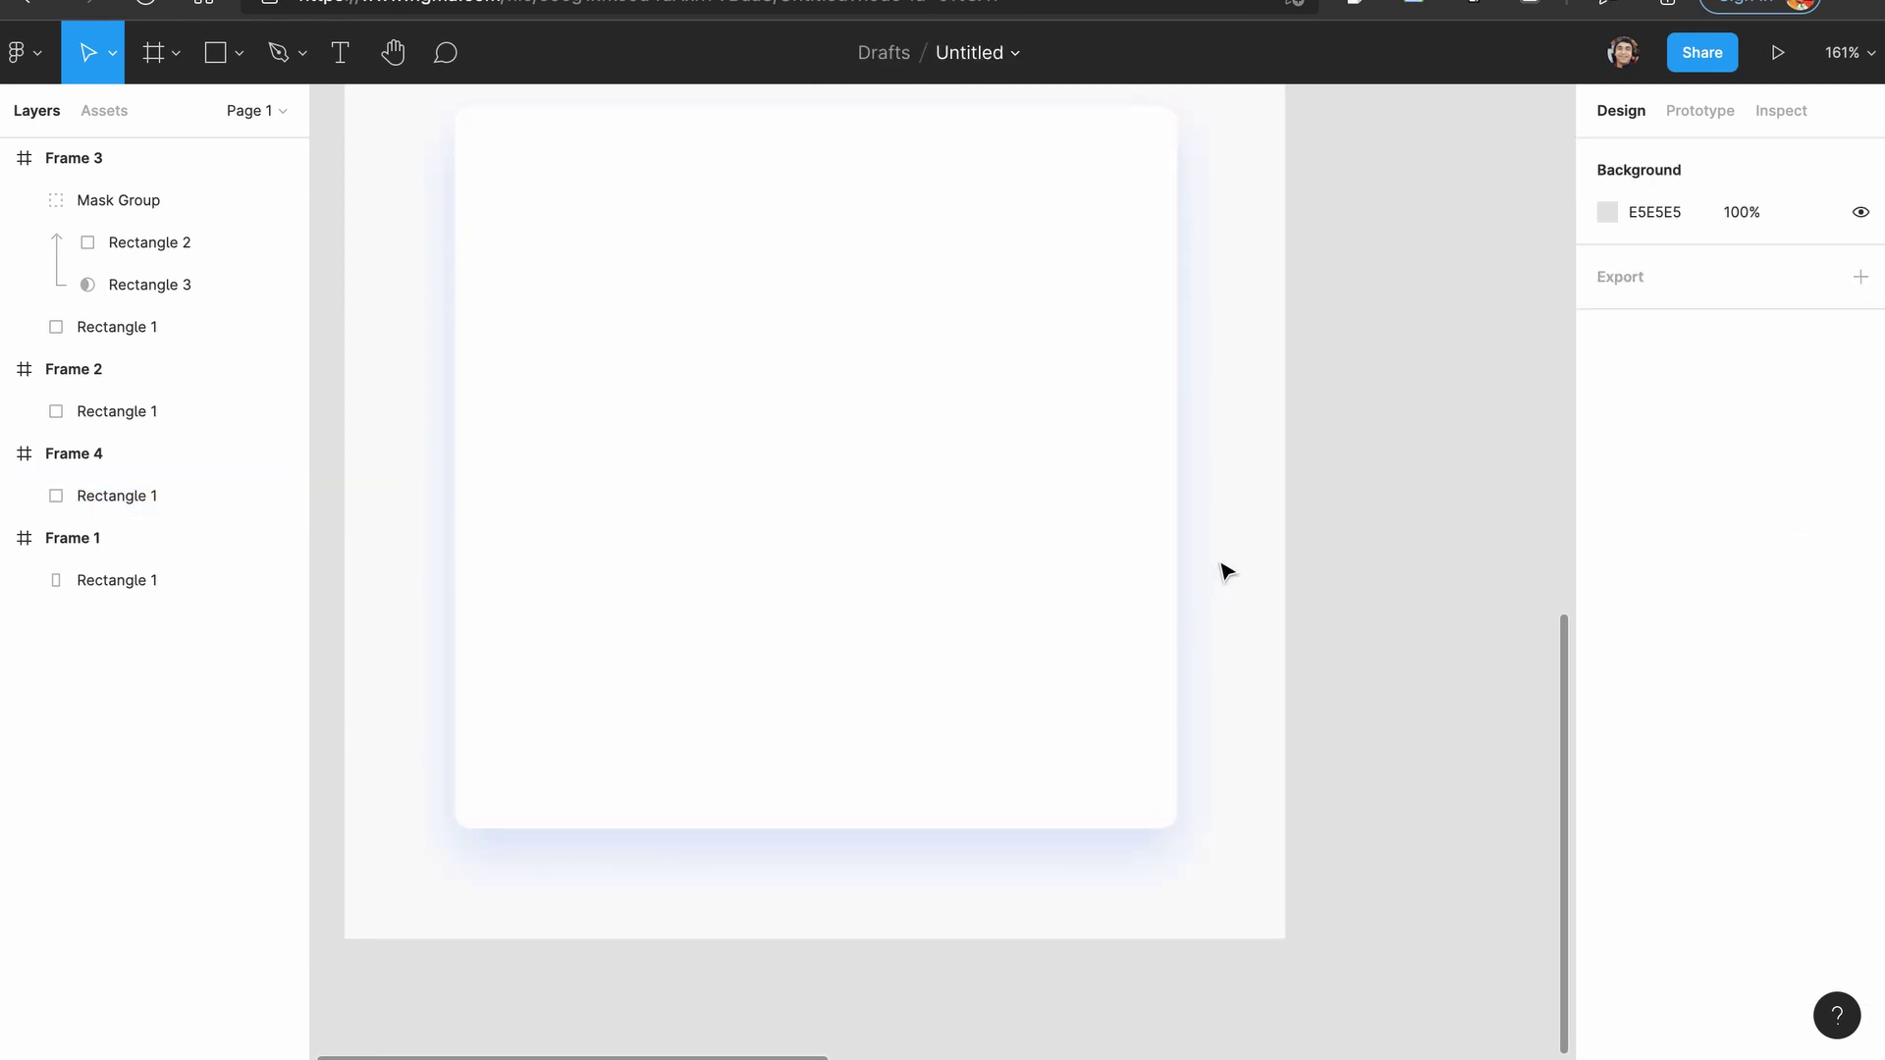
Fill Frame 4's square with the document's blue 2F76FF at 100% opacity.
{"action": "scroll", "coordinate": [1097, 630], "scroll_direction": "down", "scroll_amount": 3}
{"action": "left_click", "coordinate": [1079, 595]}
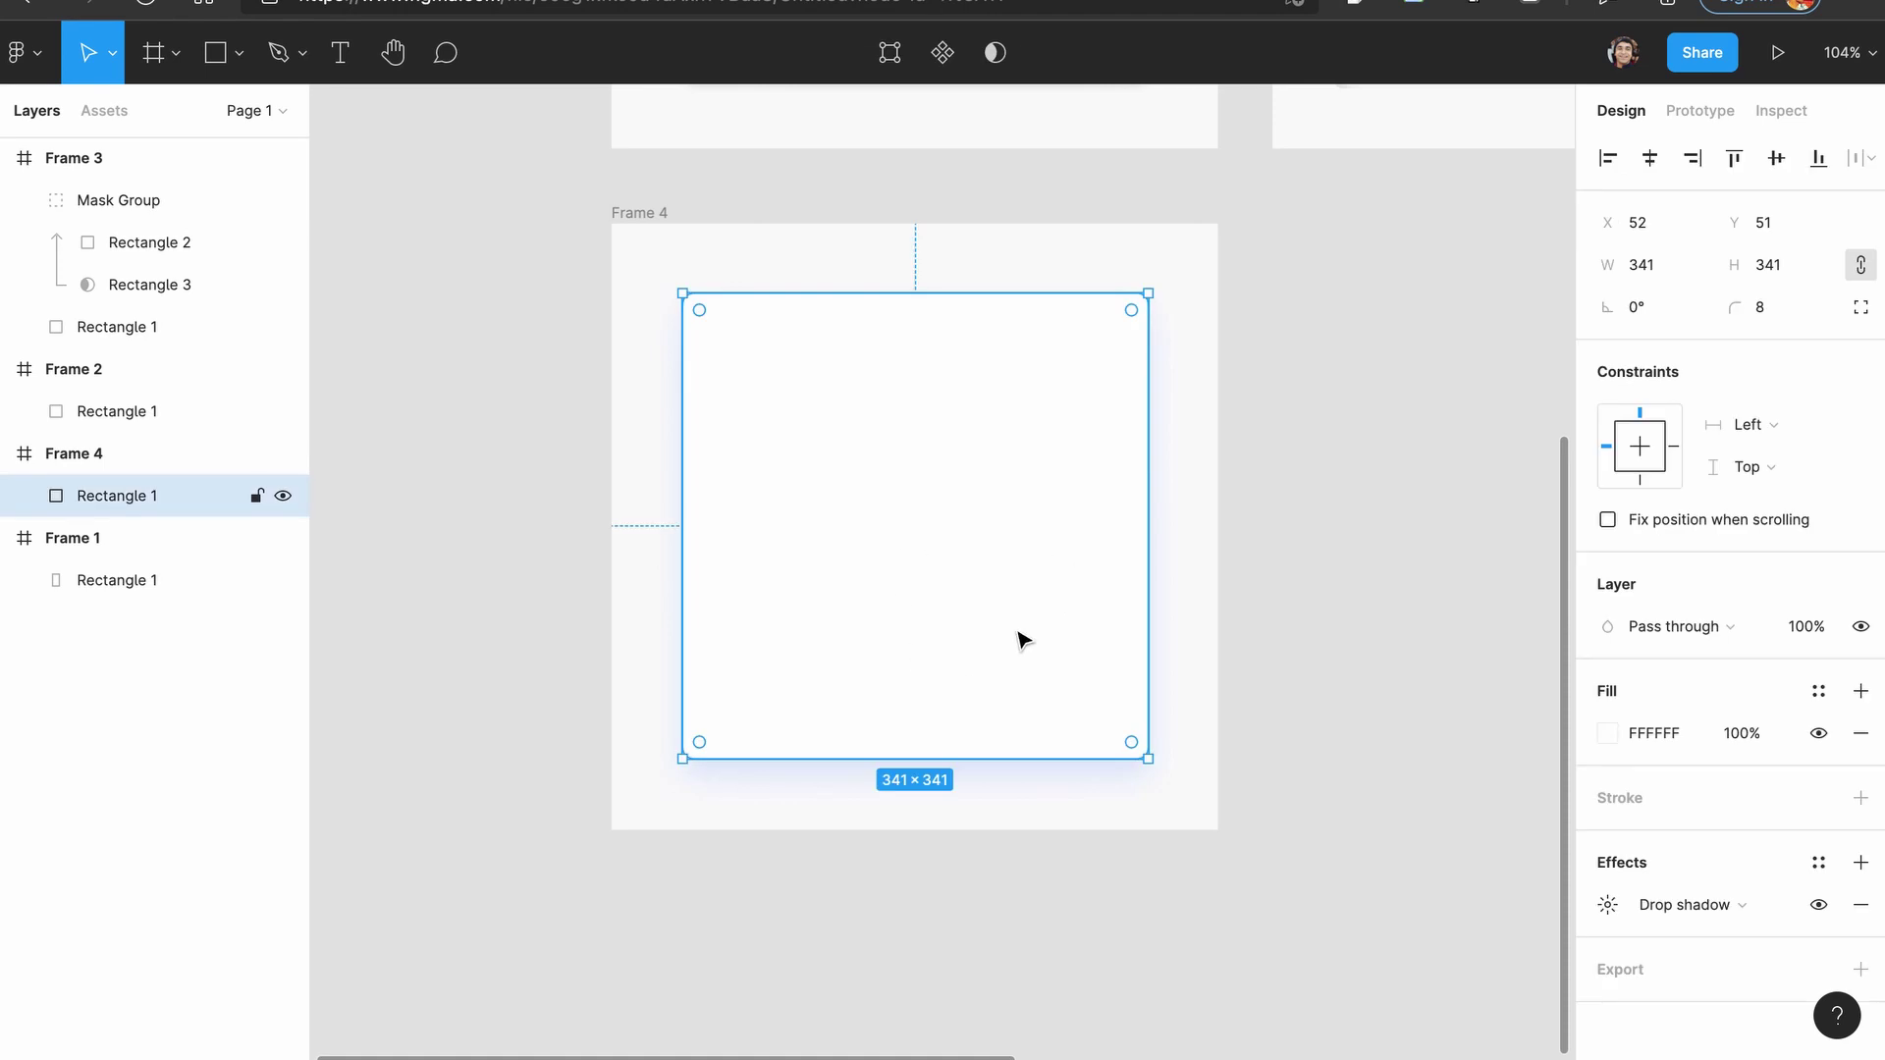
{"action": "left_click", "coordinate": [1608, 734]}
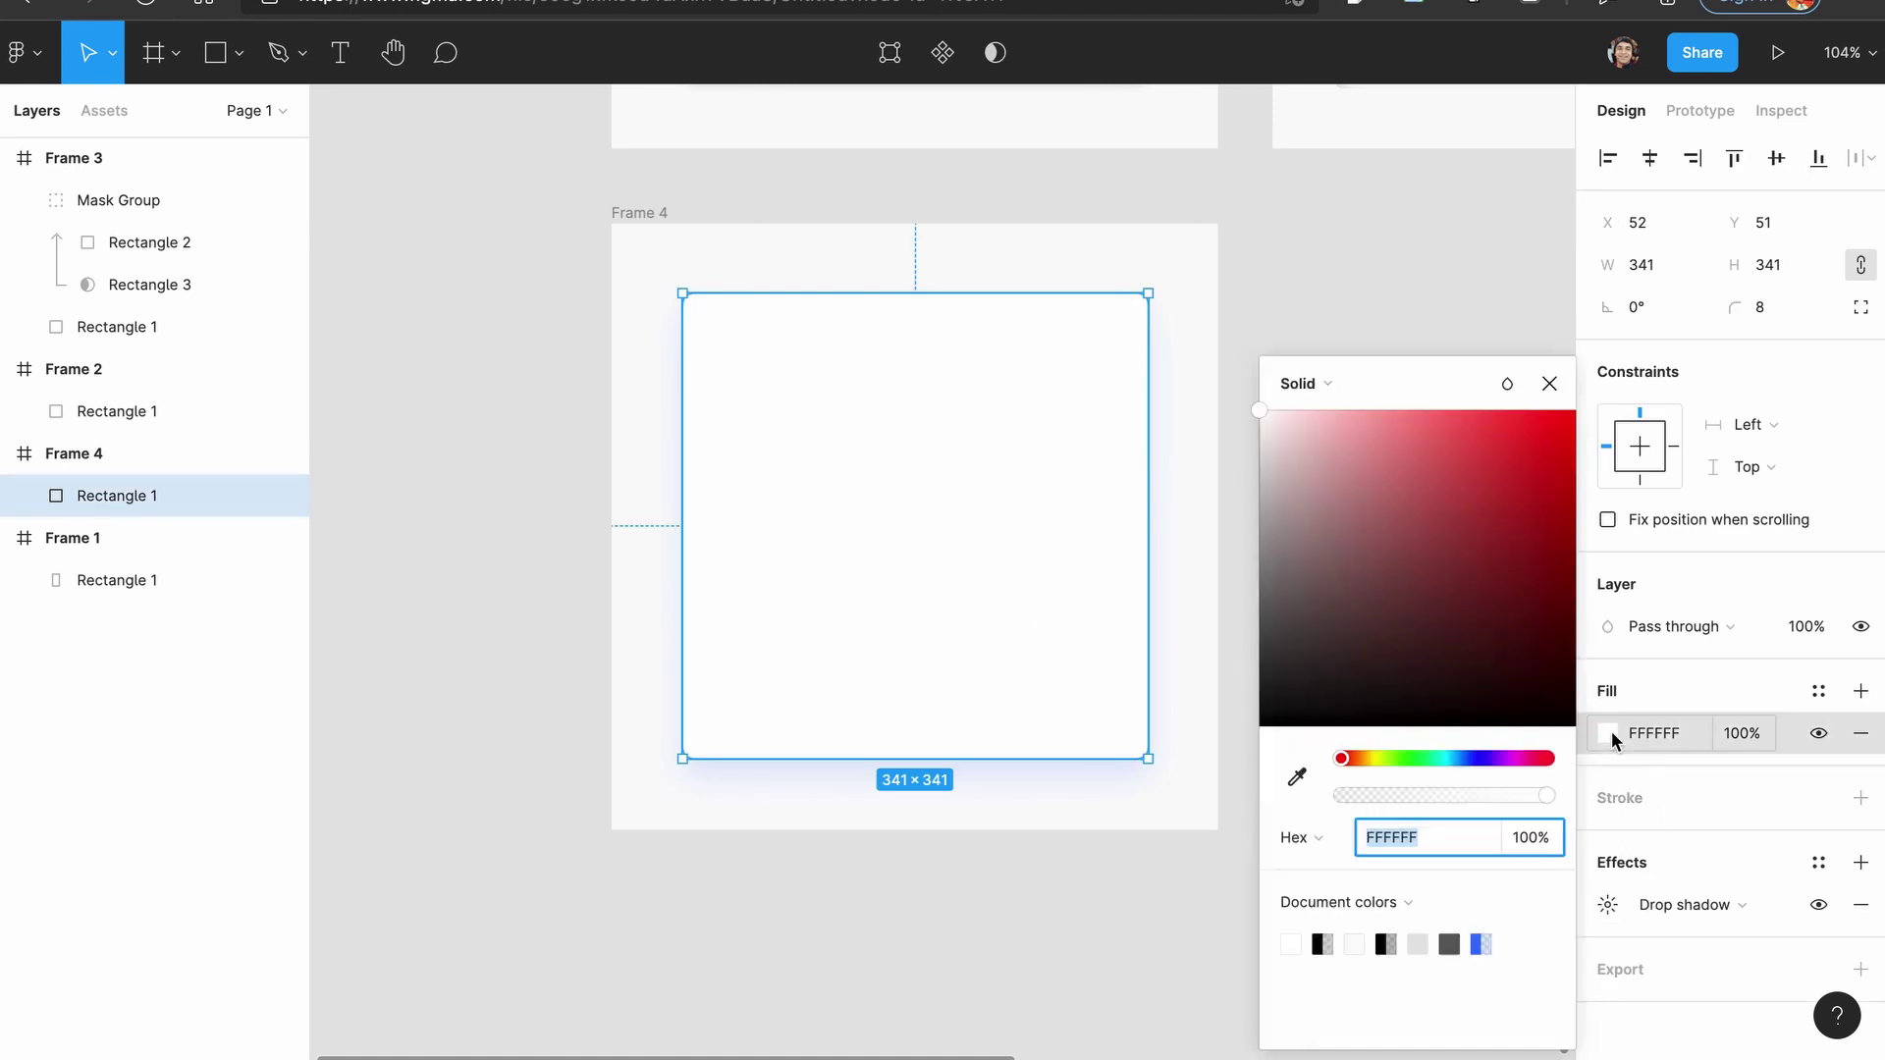
{"action": "left_click", "coordinate": [1475, 764]}
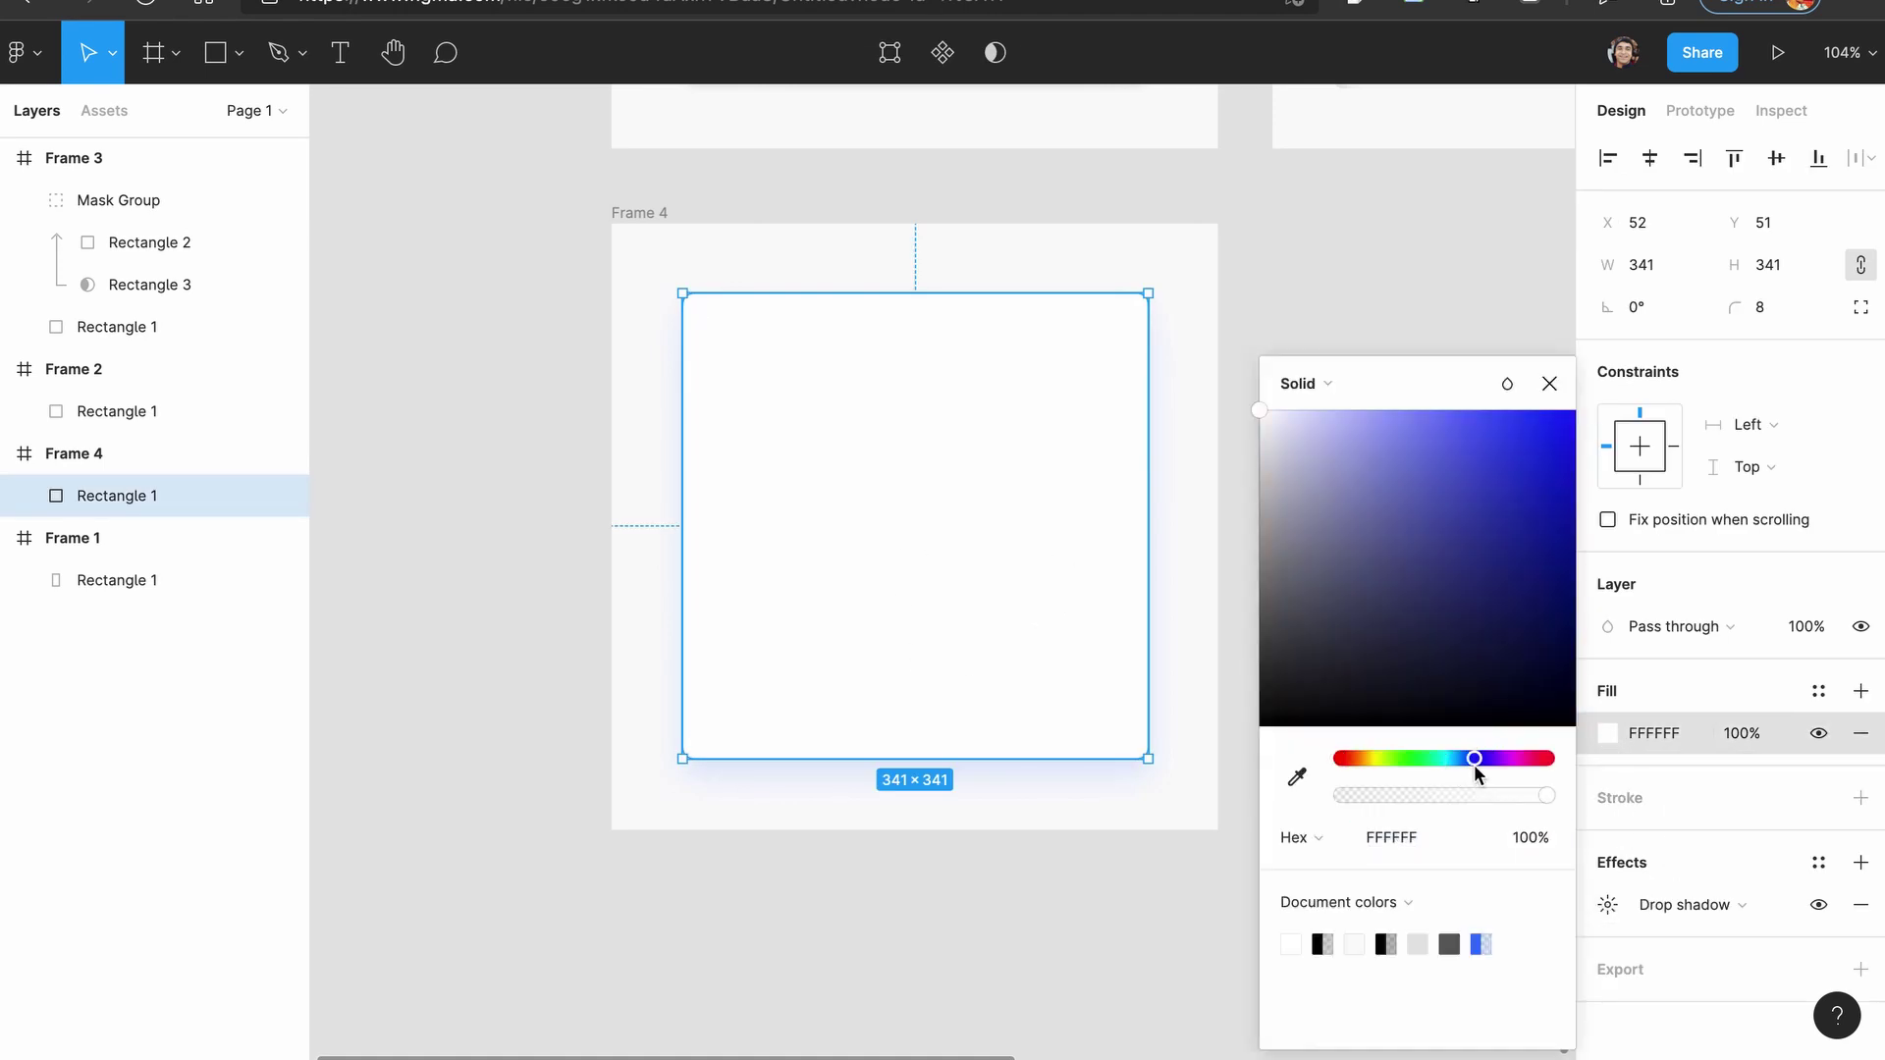
{"action": "left_click", "coordinate": [1481, 943]}
{"action": "left_click_drag", "start_coordinate": [1502, 795], "coordinate": [1692, 803]}
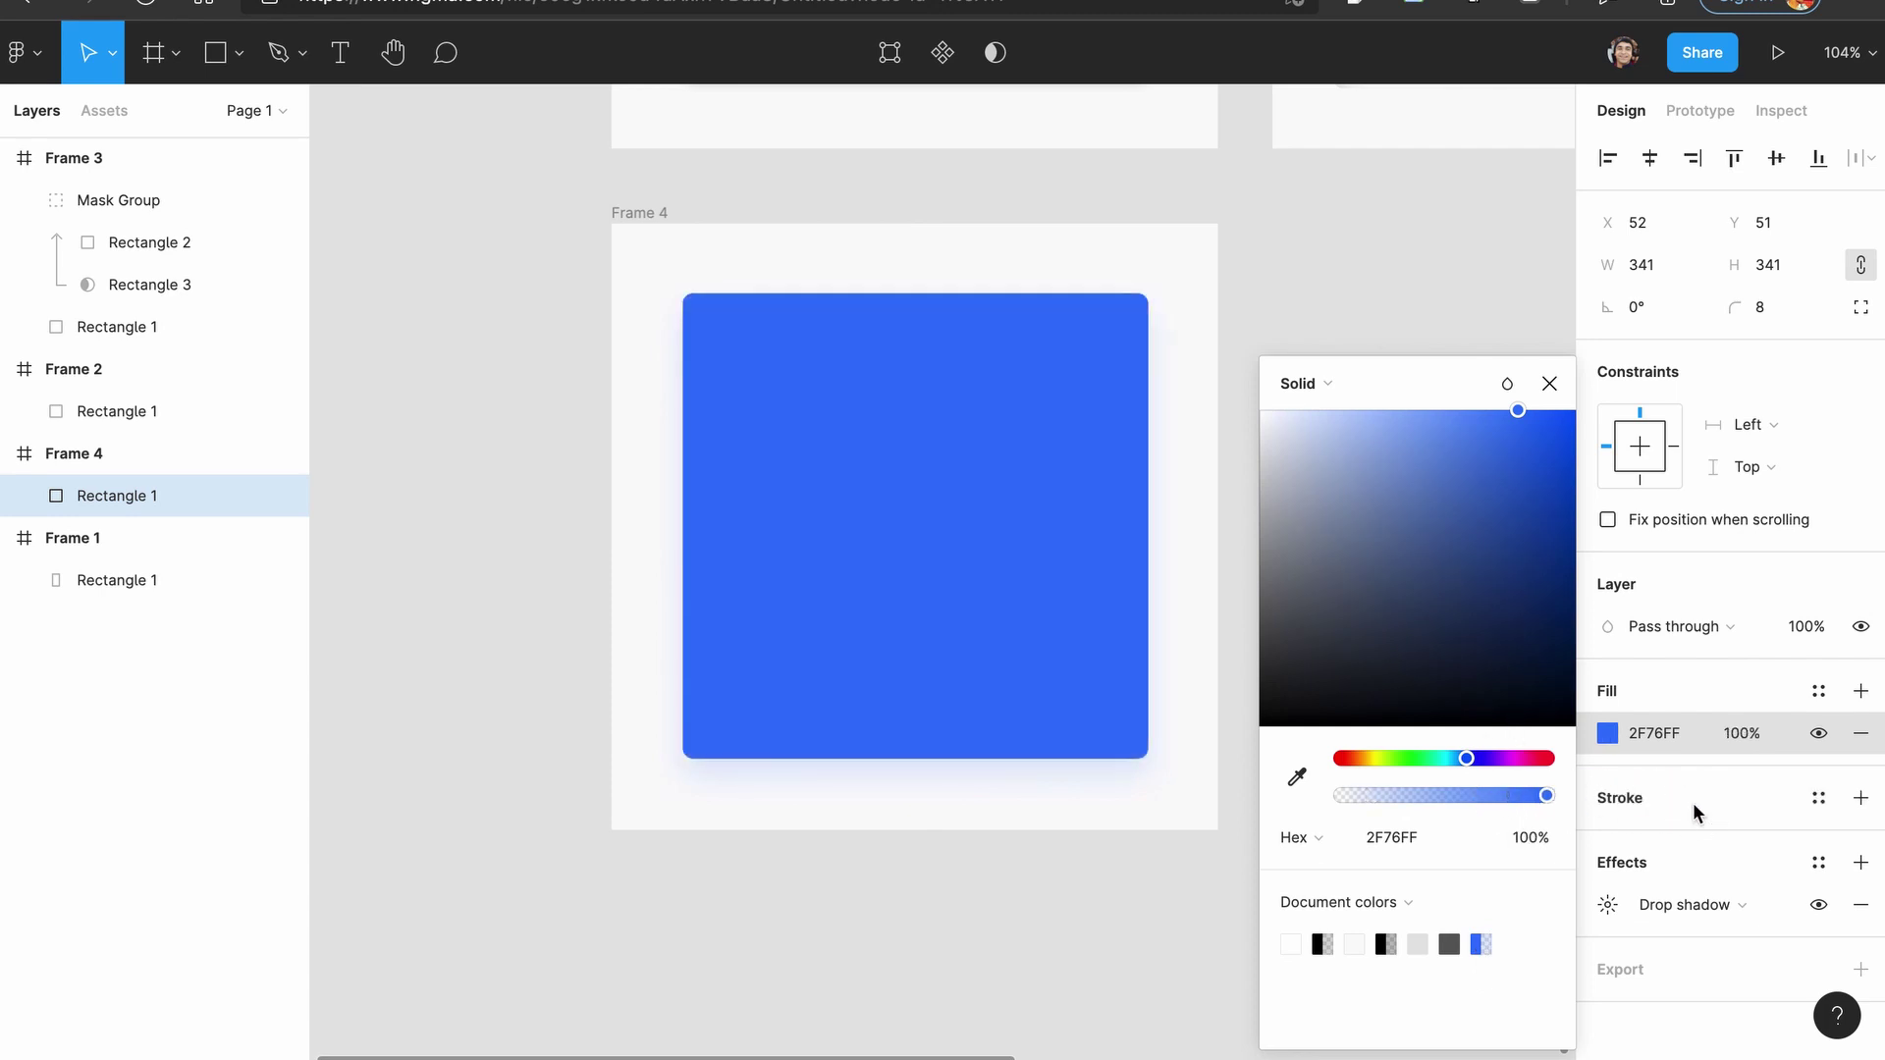
{"action": "key", "text": "Escape"}
{"action": "key", "text": "Escape"}
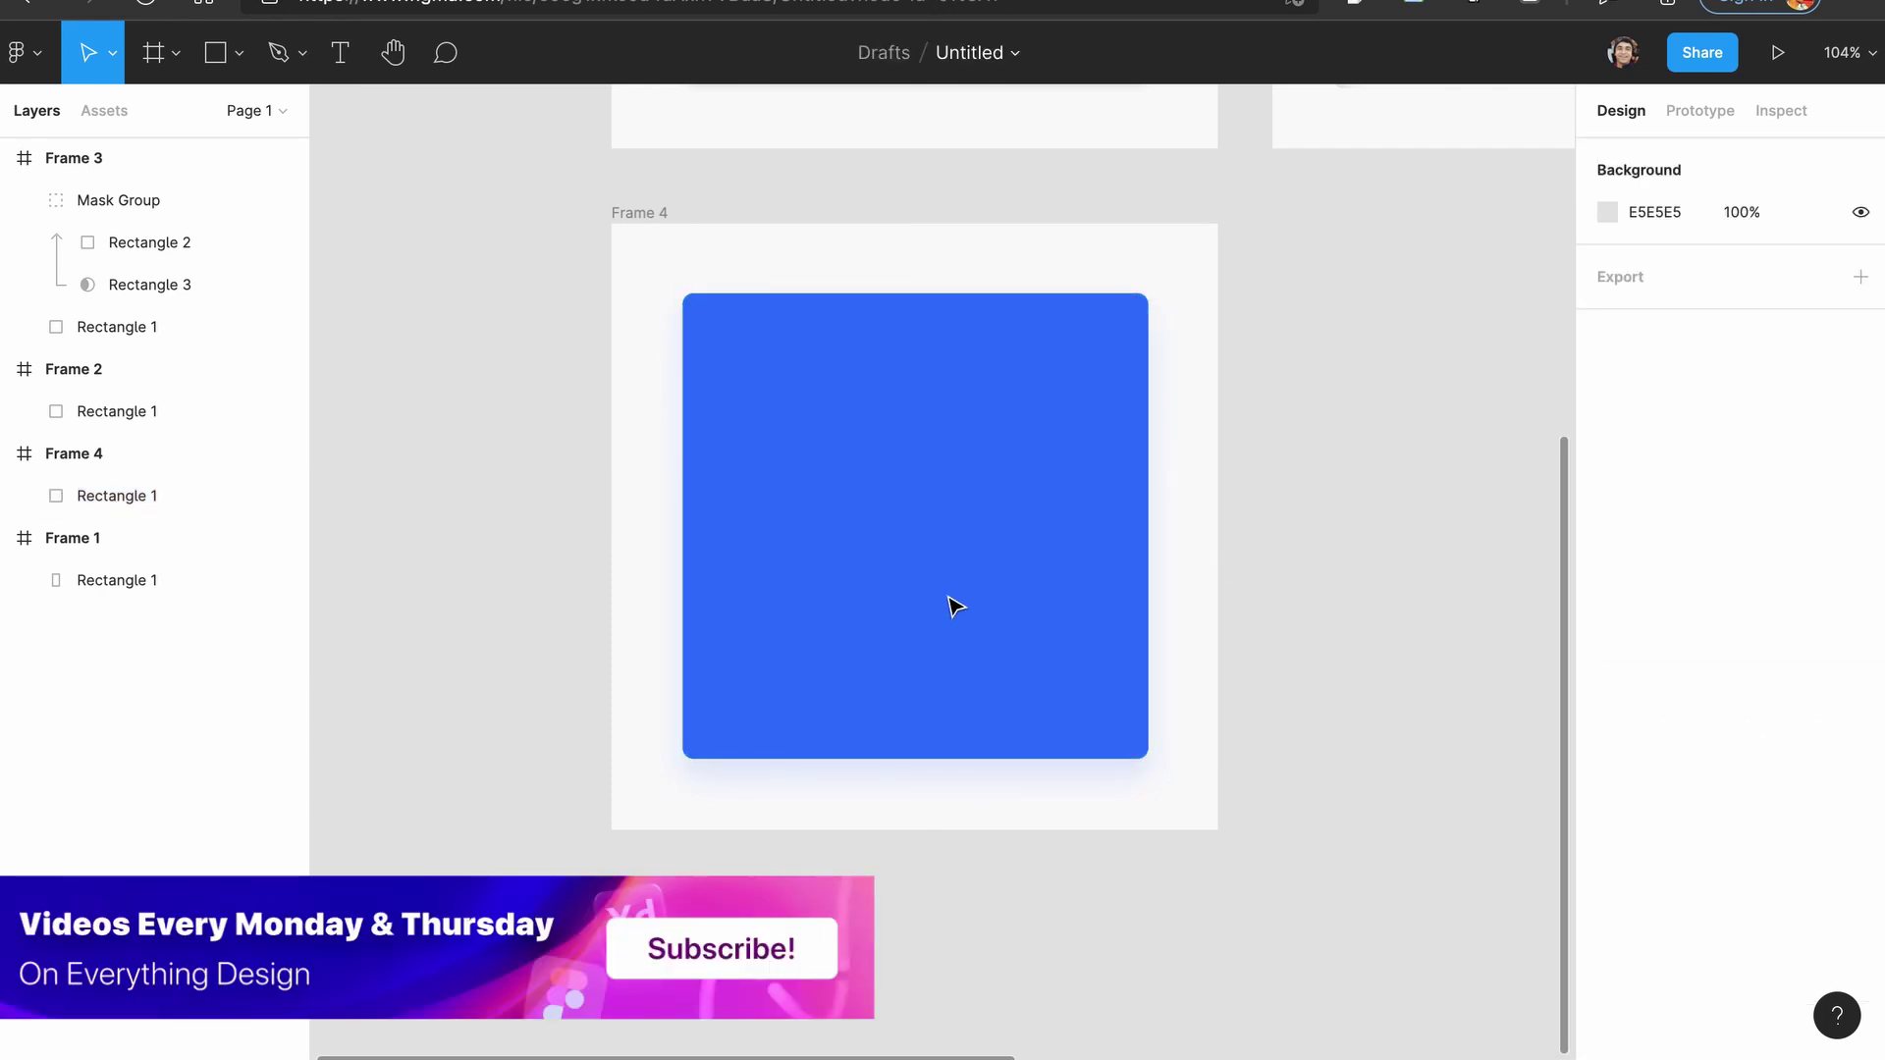
Set the drop shadow opacity of Frame 4's blue square to 50%.
{"action": "left_click", "coordinate": [749, 496]}
{"action": "left_click", "coordinate": [1606, 904]}
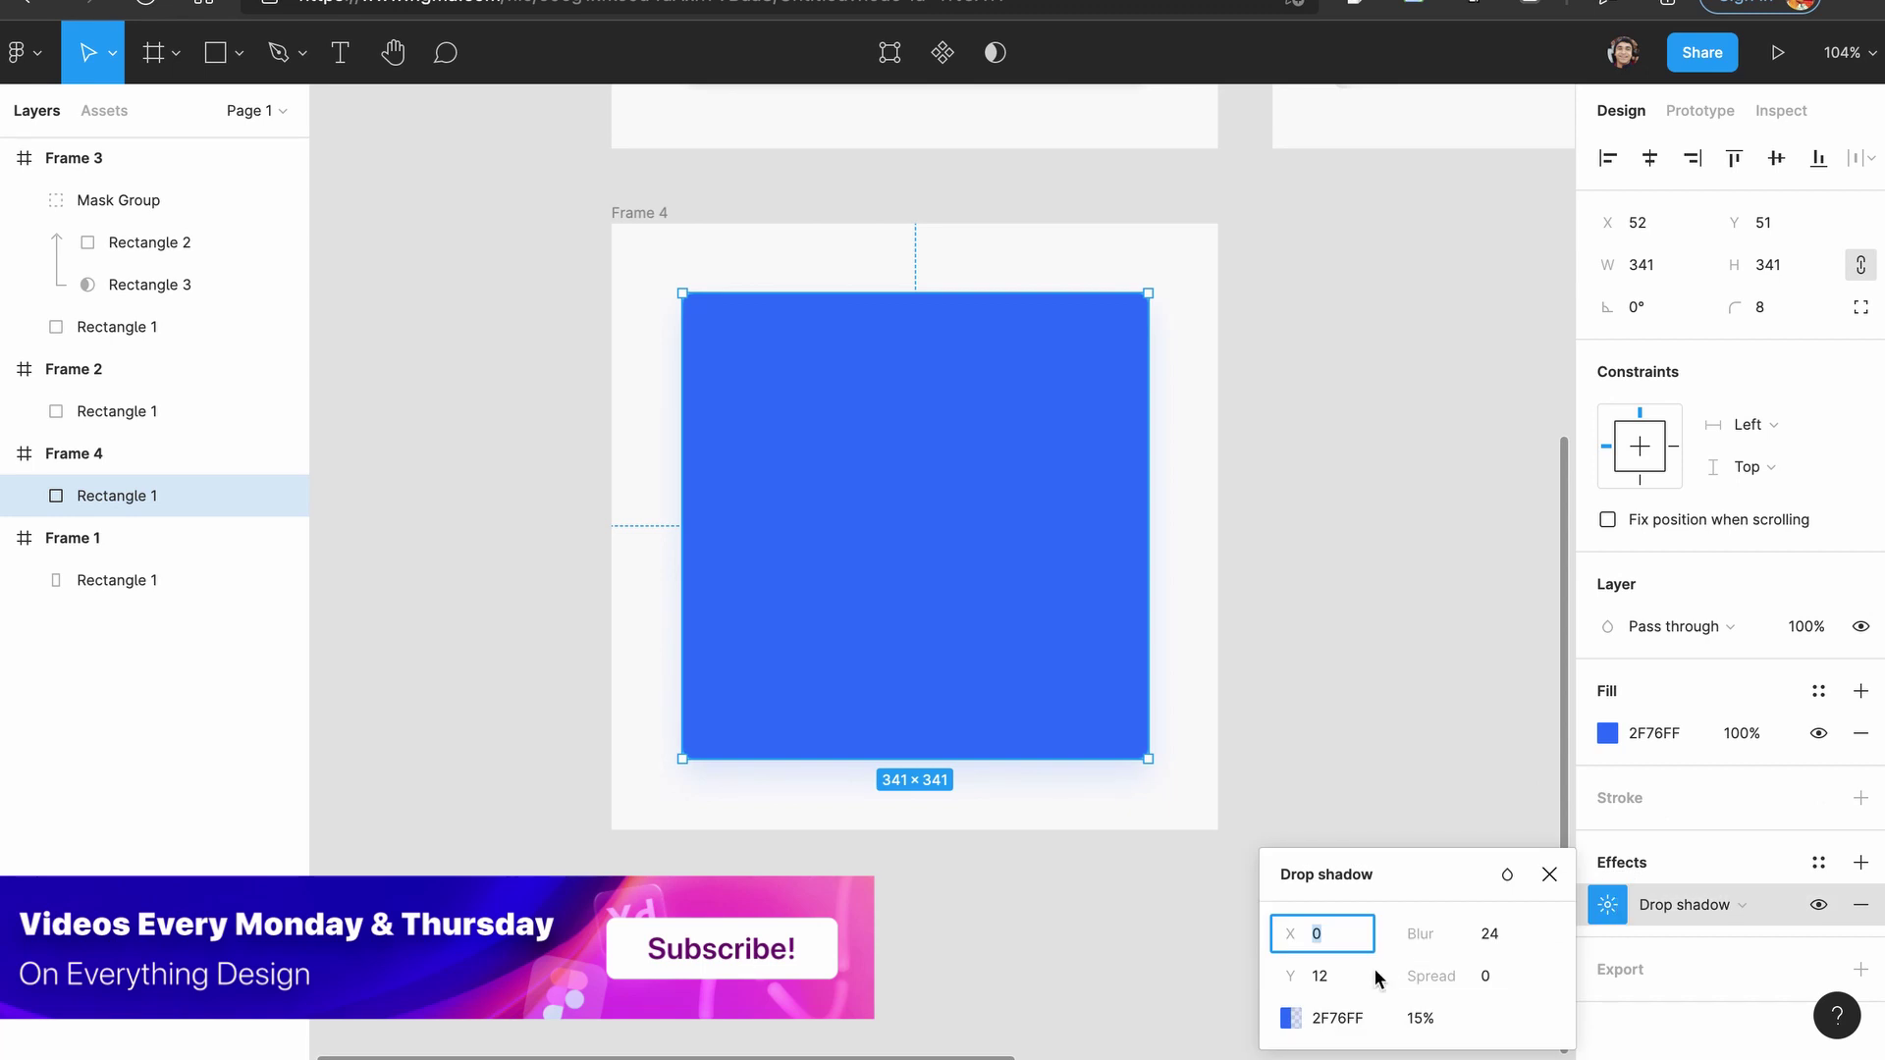
{"action": "left_click", "coordinate": [1424, 1018]}
{"action": "type", "text": "5"}
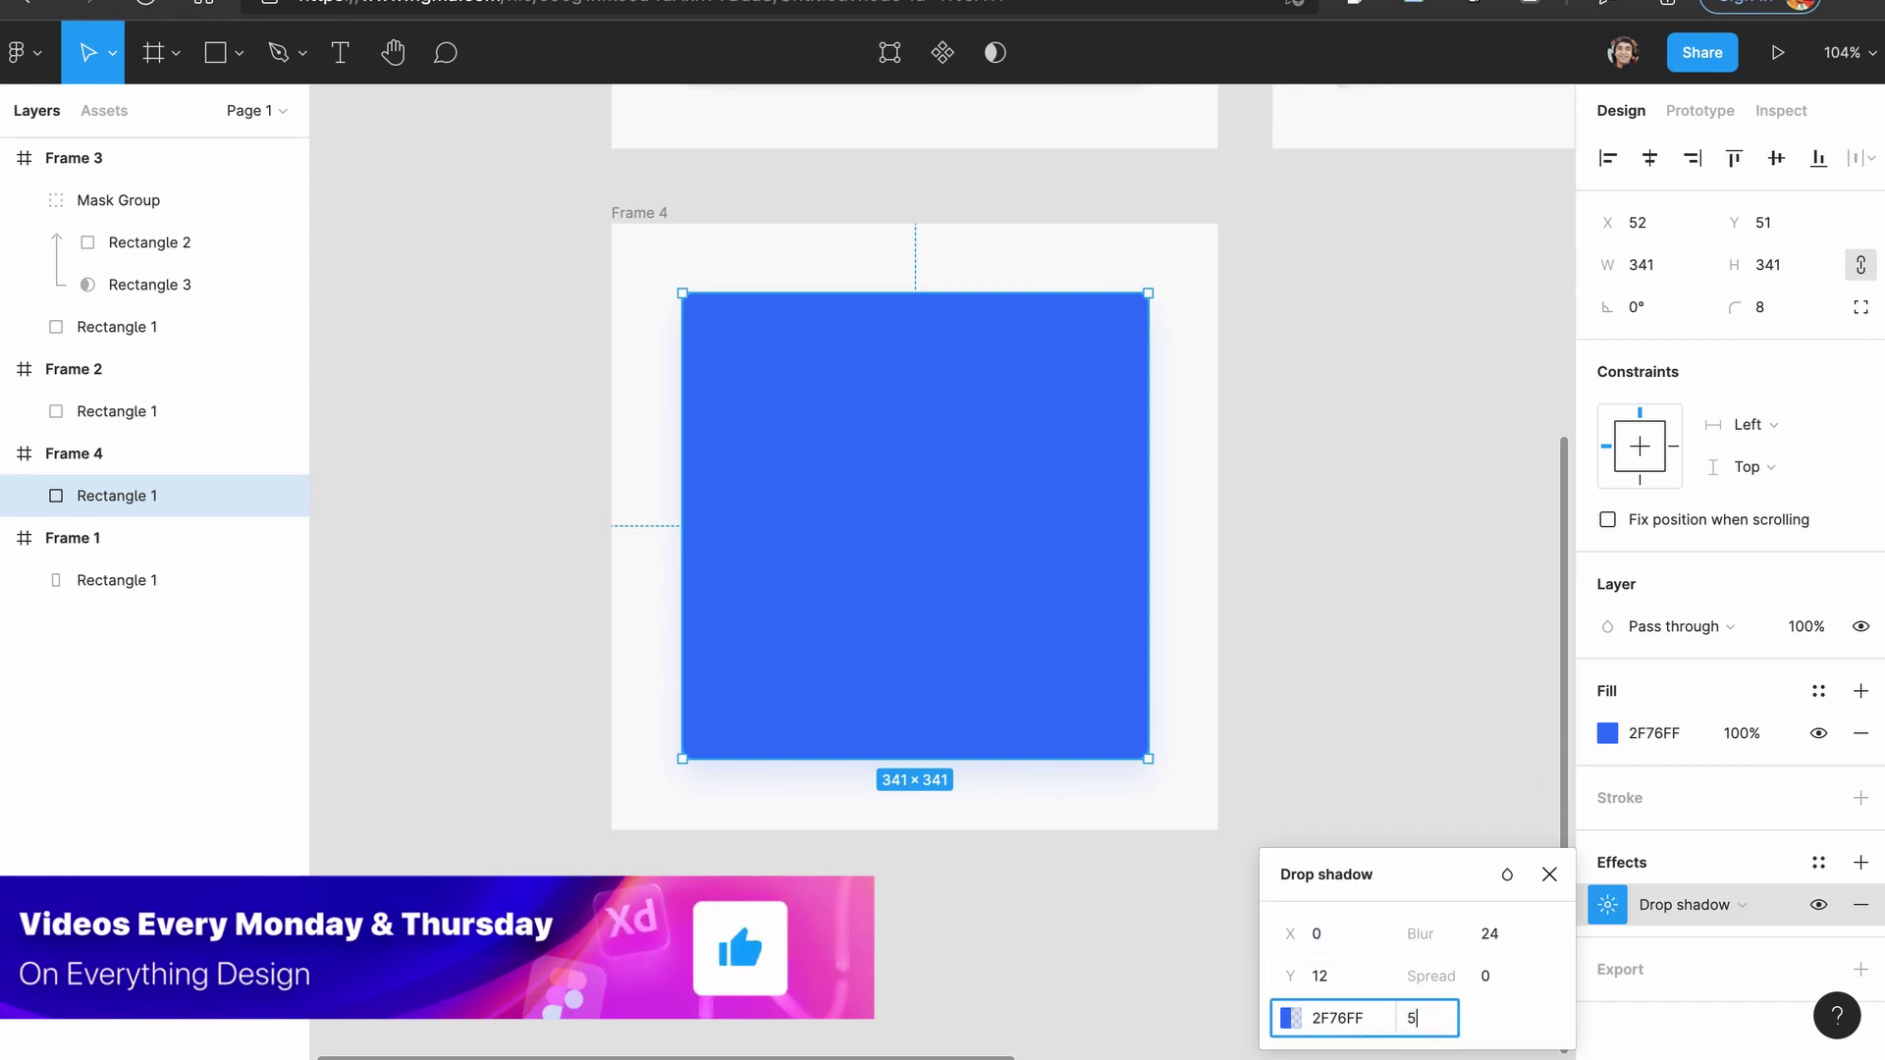
{"action": "type", "text": "0"}
{"action": "key", "text": "Return"}
{"action": "left_click", "coordinate": [1421, 684]}
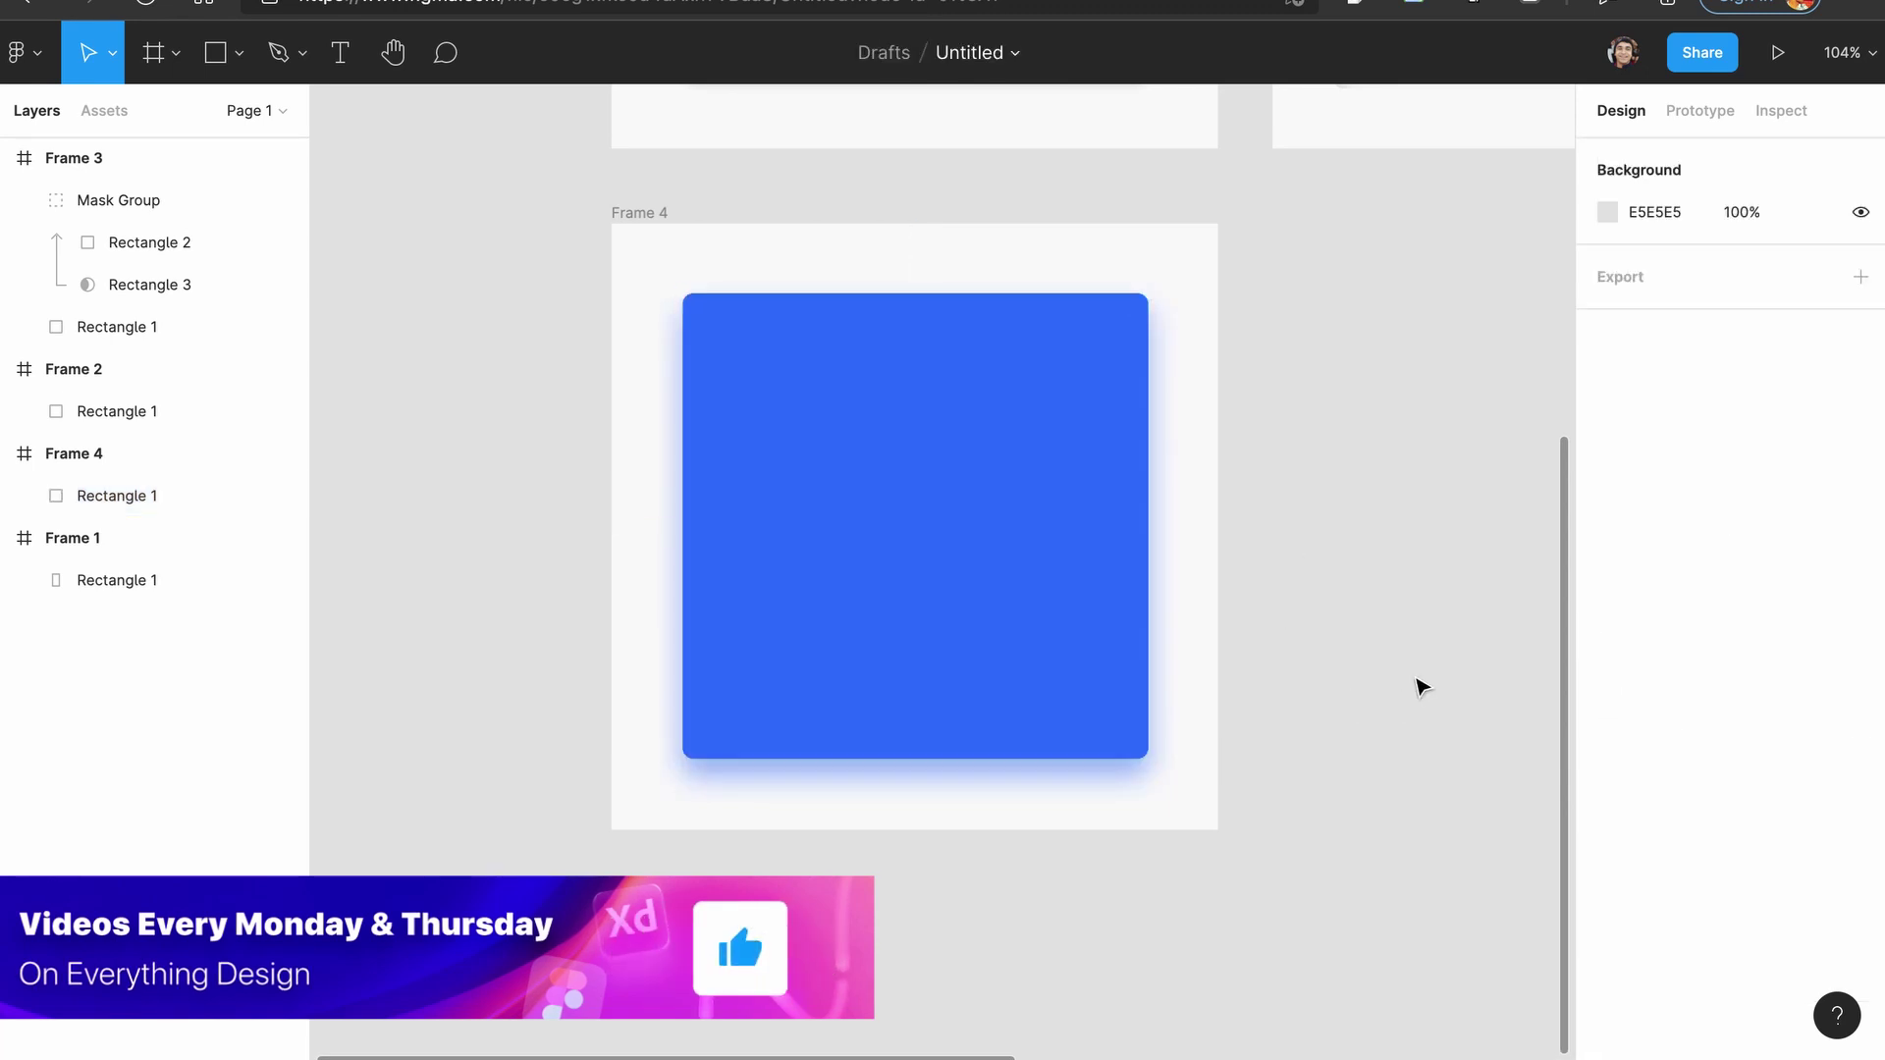
Examine the drop shadow around Frame 4's blue square and the darker one on Frame 5's blue background.
{"action": "left_click", "coordinate": [972, 589]}
{"action": "left_click", "coordinate": [1310, 571]}
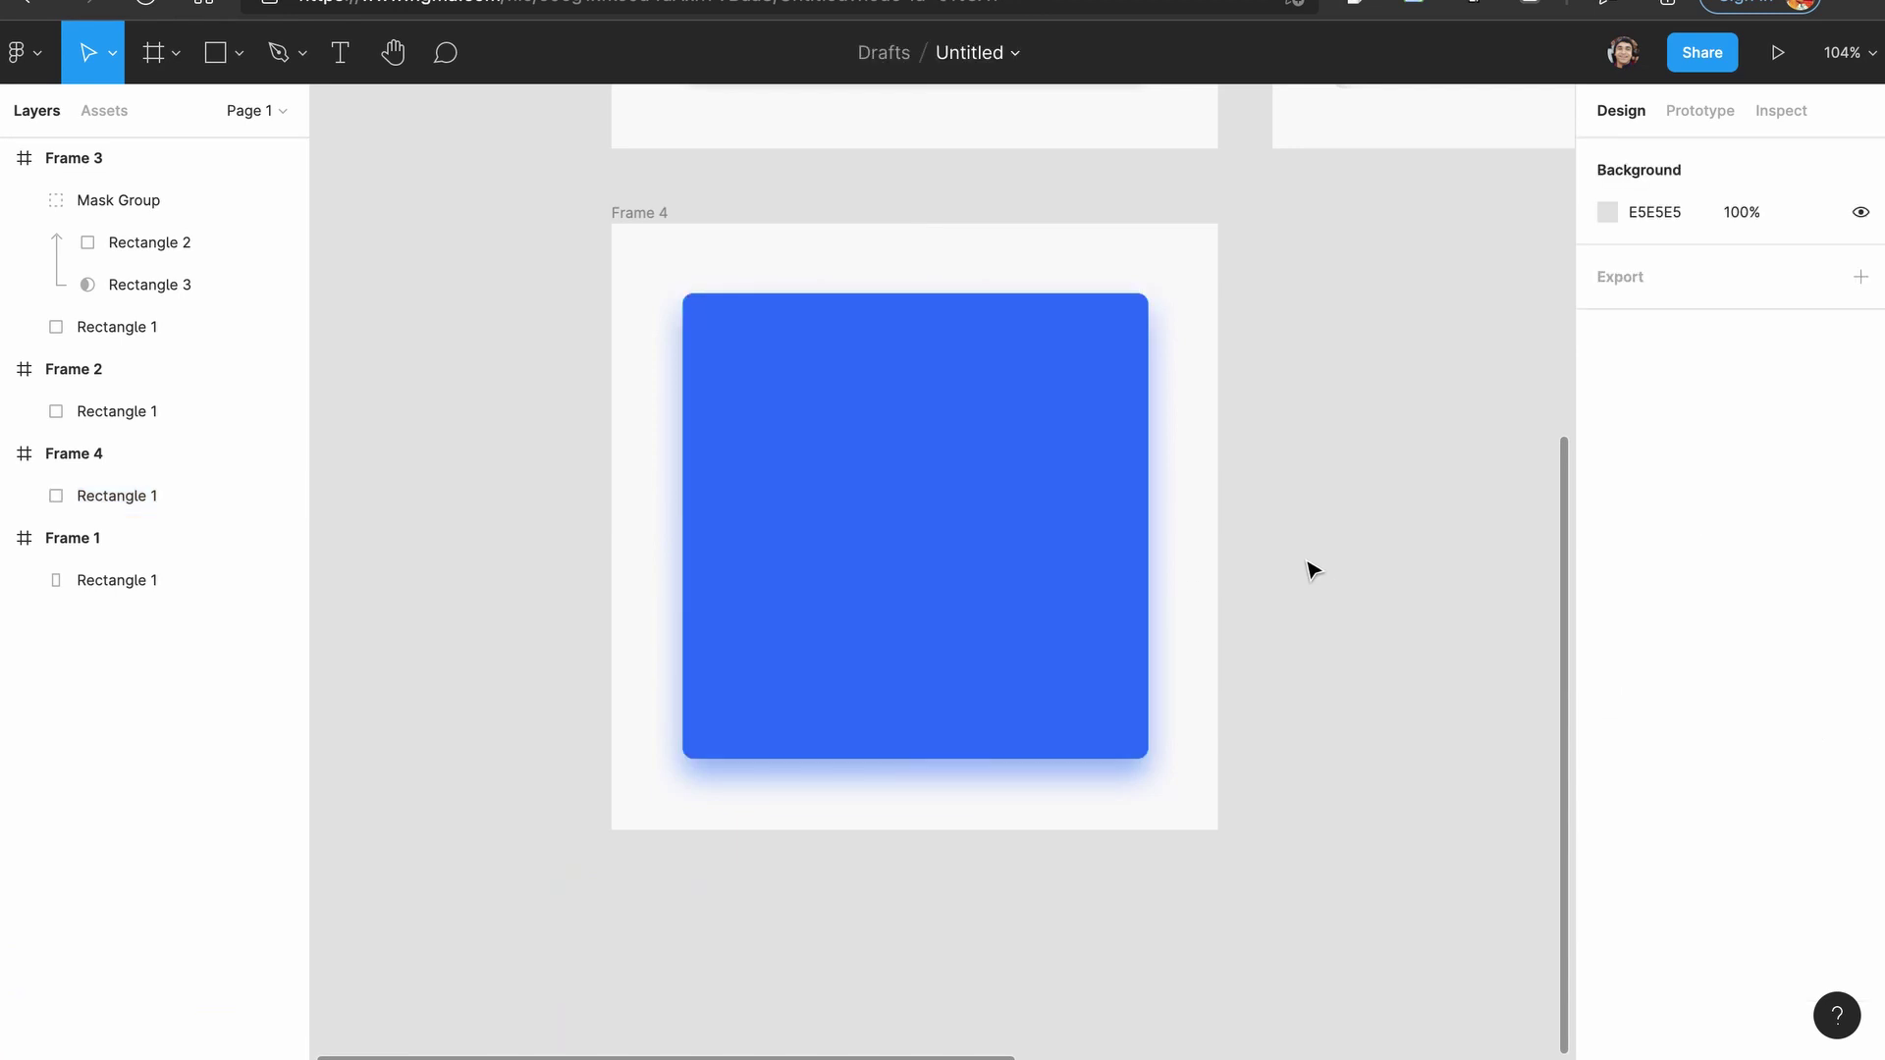
{"action": "scroll", "coordinate": [998, 636], "scroll_direction": "up", "scroll_amount": 5}
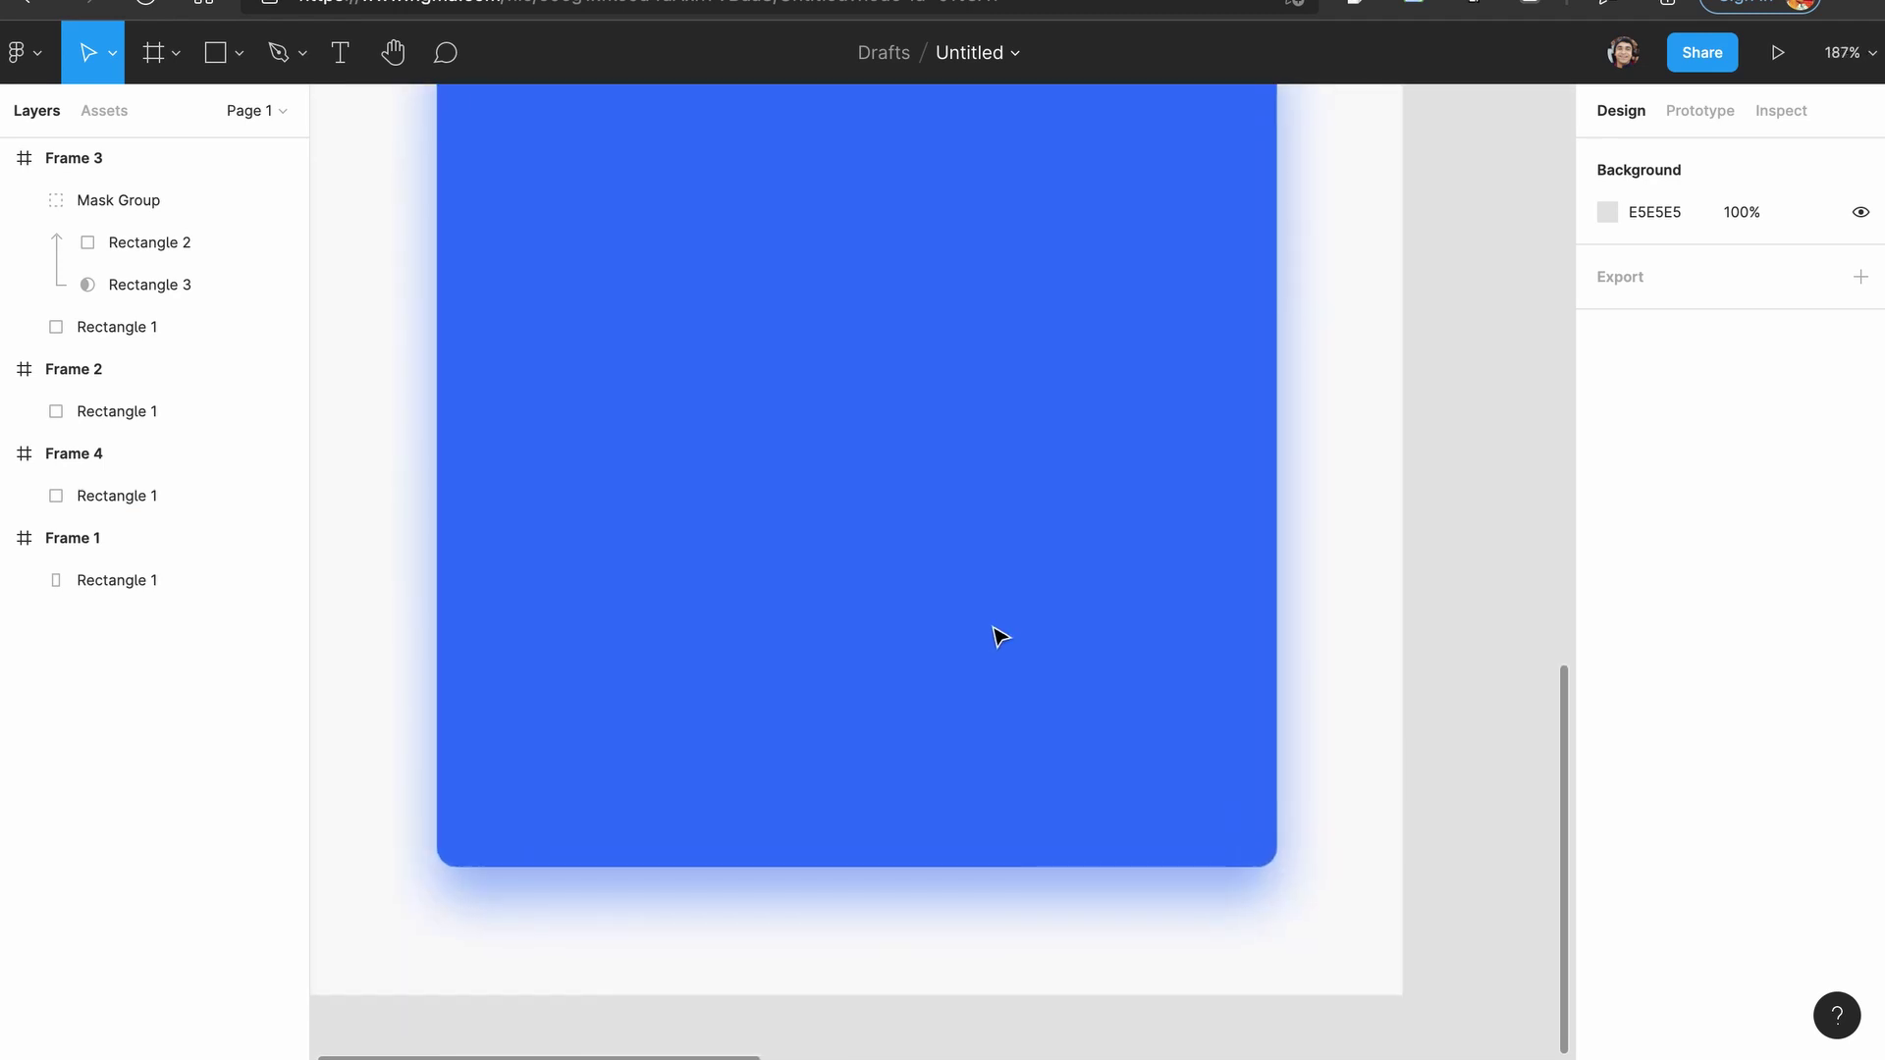
{"action": "scroll", "coordinate": [425, 766], "scroll_direction": "down", "scroll_amount": 5}
{"action": "left_click", "coordinate": [481, 636]}
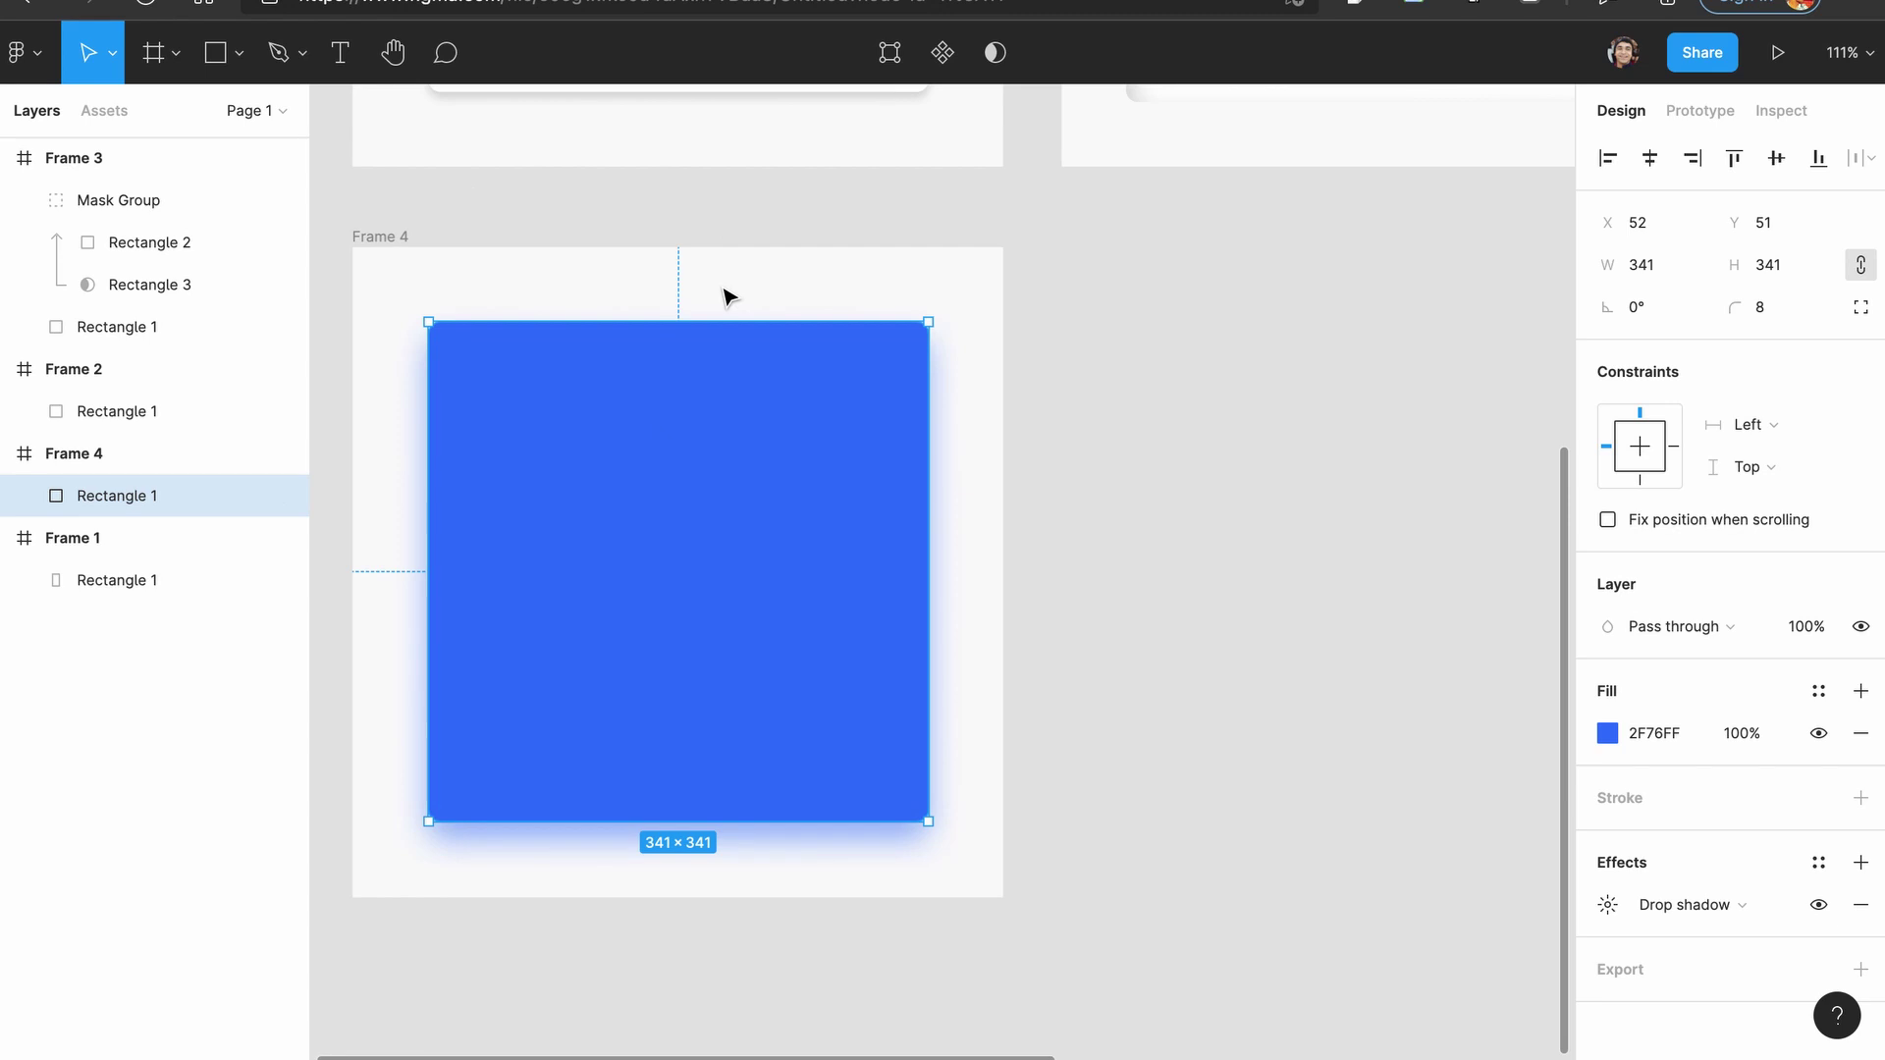
{"action": "left_click", "coordinate": [892, 269]}
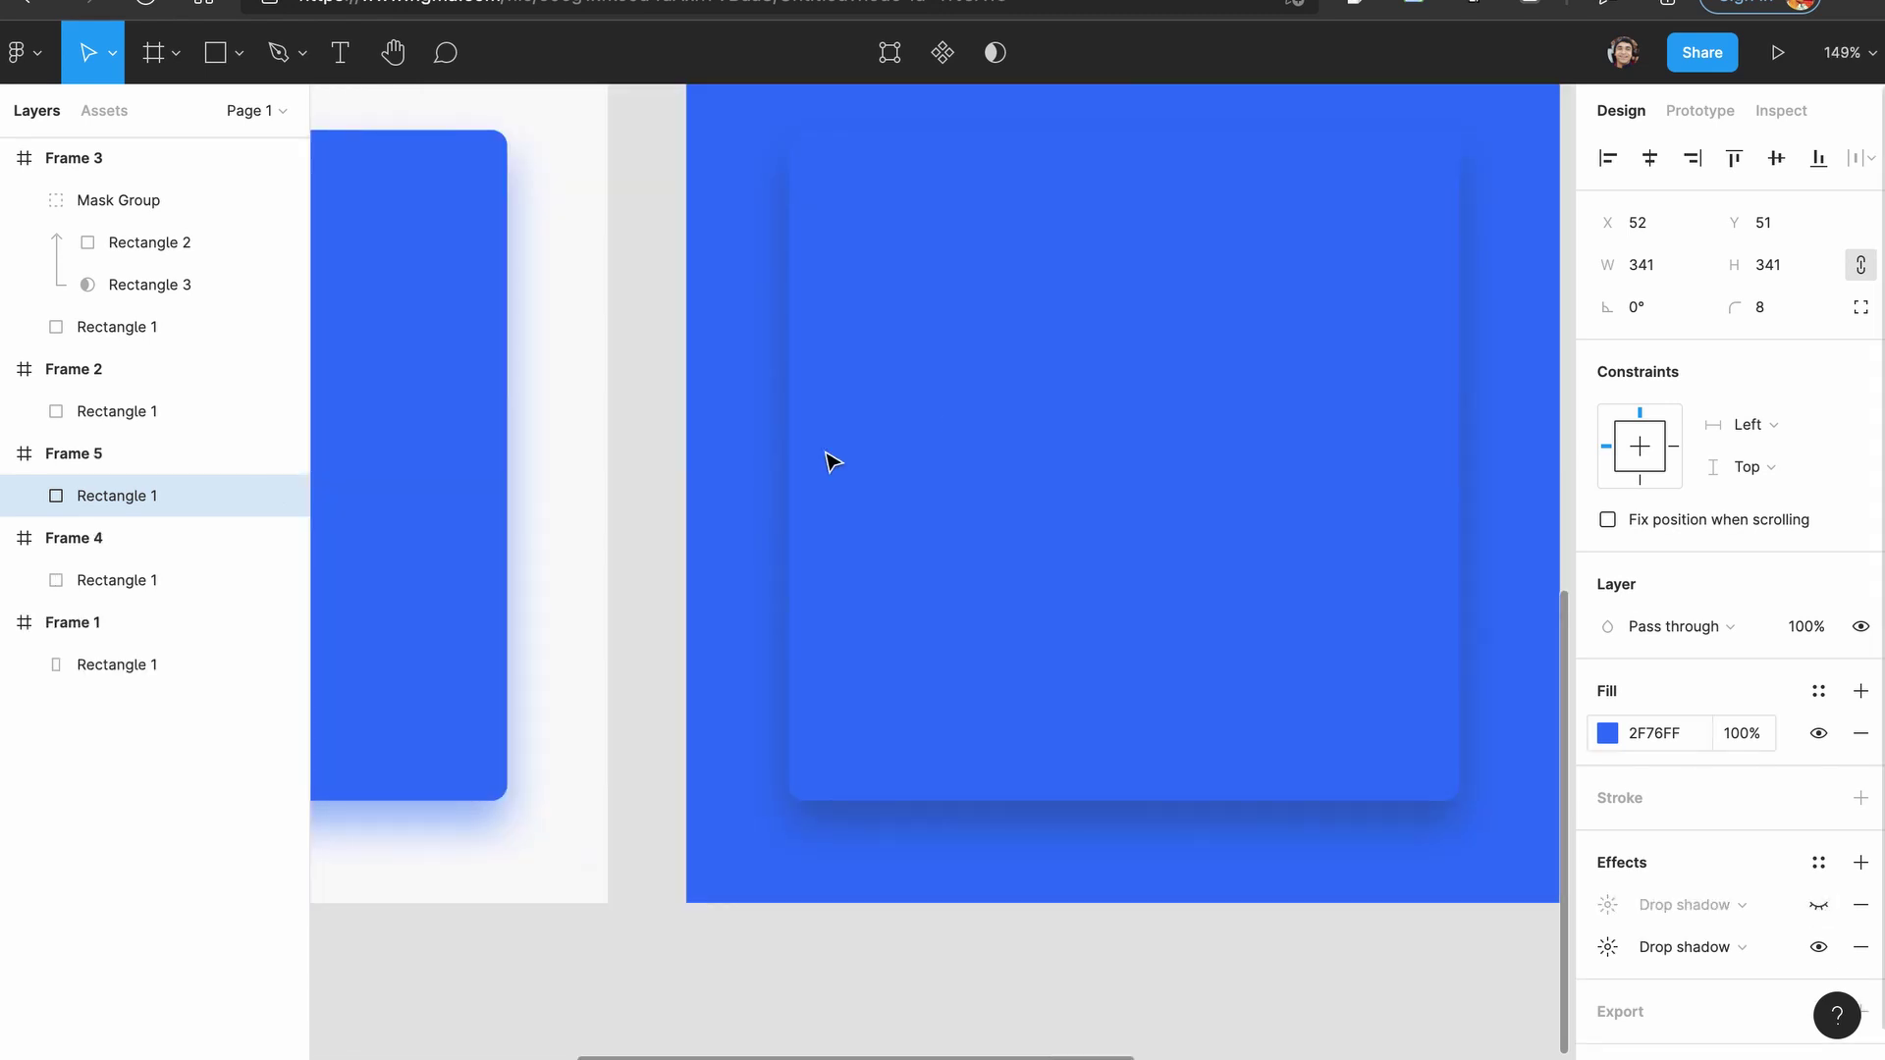
{"action": "left_click", "coordinate": [844, 392]}
{"action": "key", "text": "Escape"}
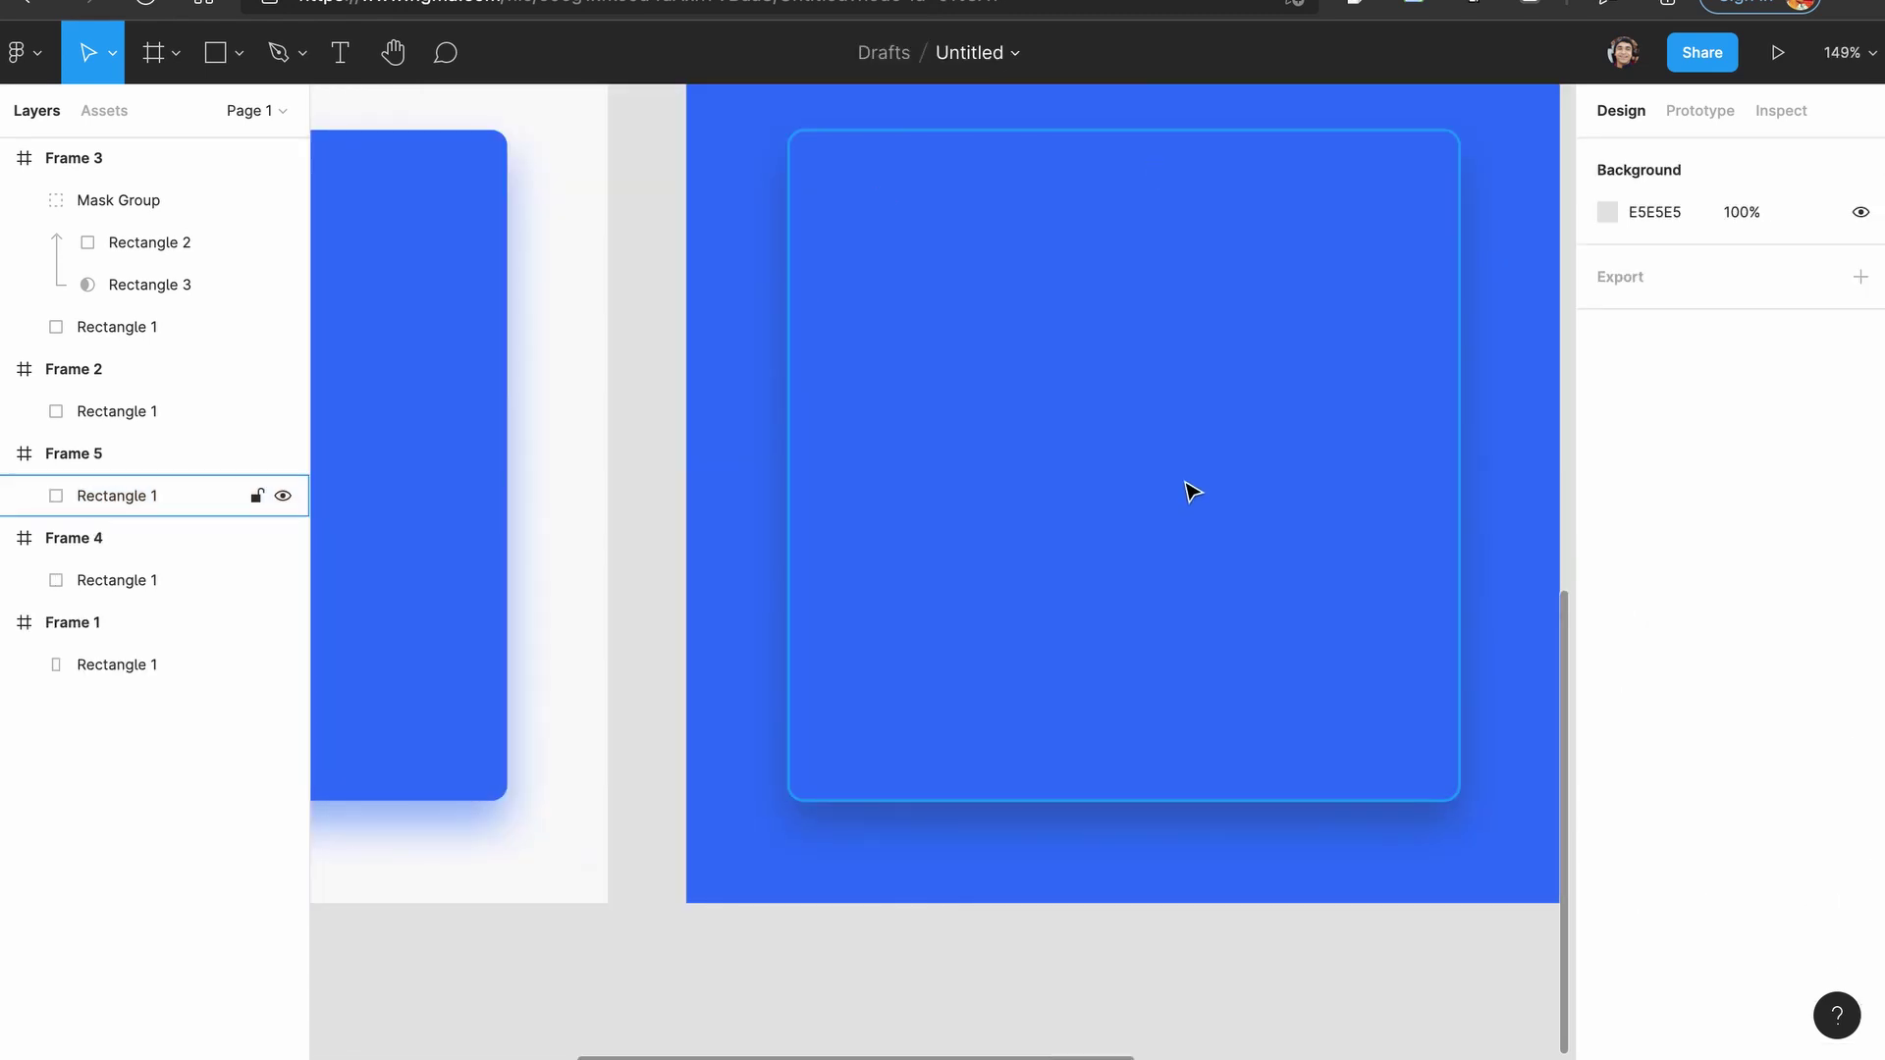
Change the colour of the visible drop shadow on Frame 5's square to pale blue DCE8FF.
{"action": "left_click", "coordinate": [1280, 483]}
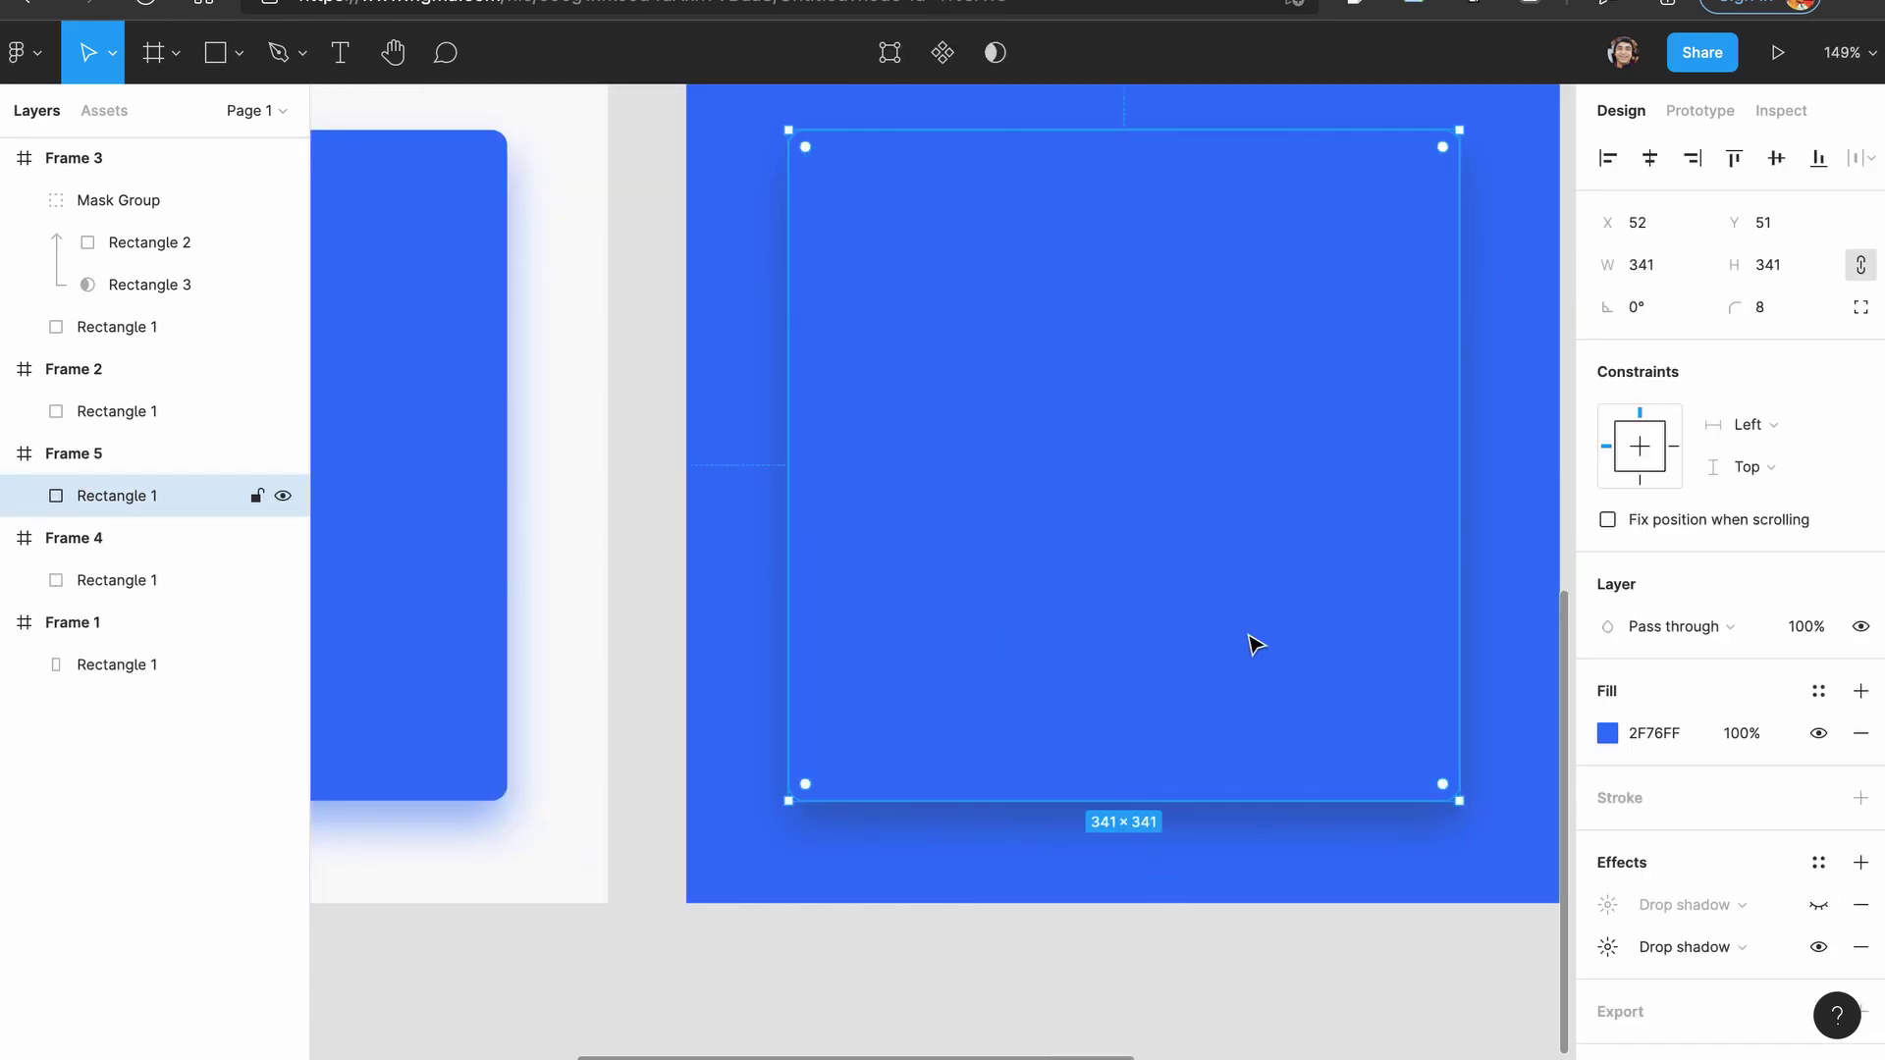
{"action": "left_click", "coordinate": [1606, 949]}
{"action": "left_click", "coordinate": [1289, 1018]}
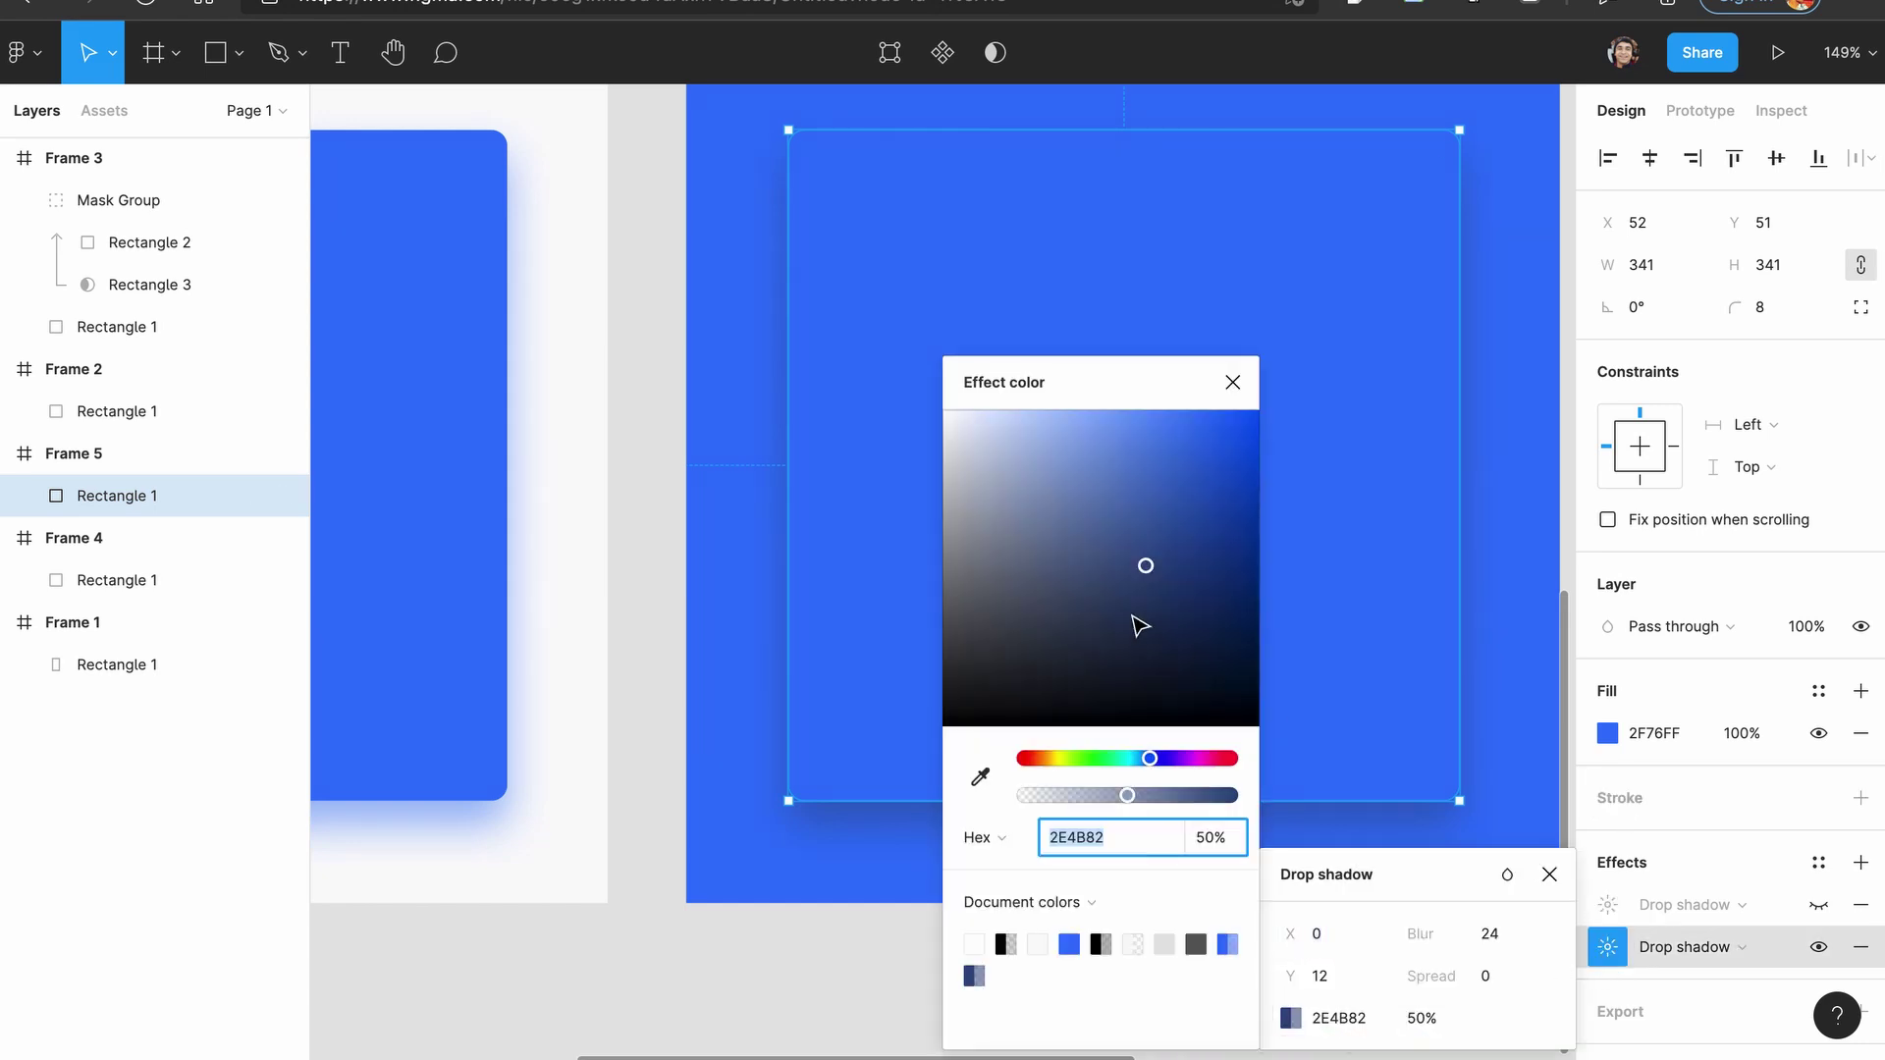
{"action": "left_click", "coordinate": [1129, 600]}
{"action": "left_click_drag", "start_coordinate": [1011, 531], "coordinate": [980, 379]}
{"action": "left_click", "coordinate": [1233, 382]}
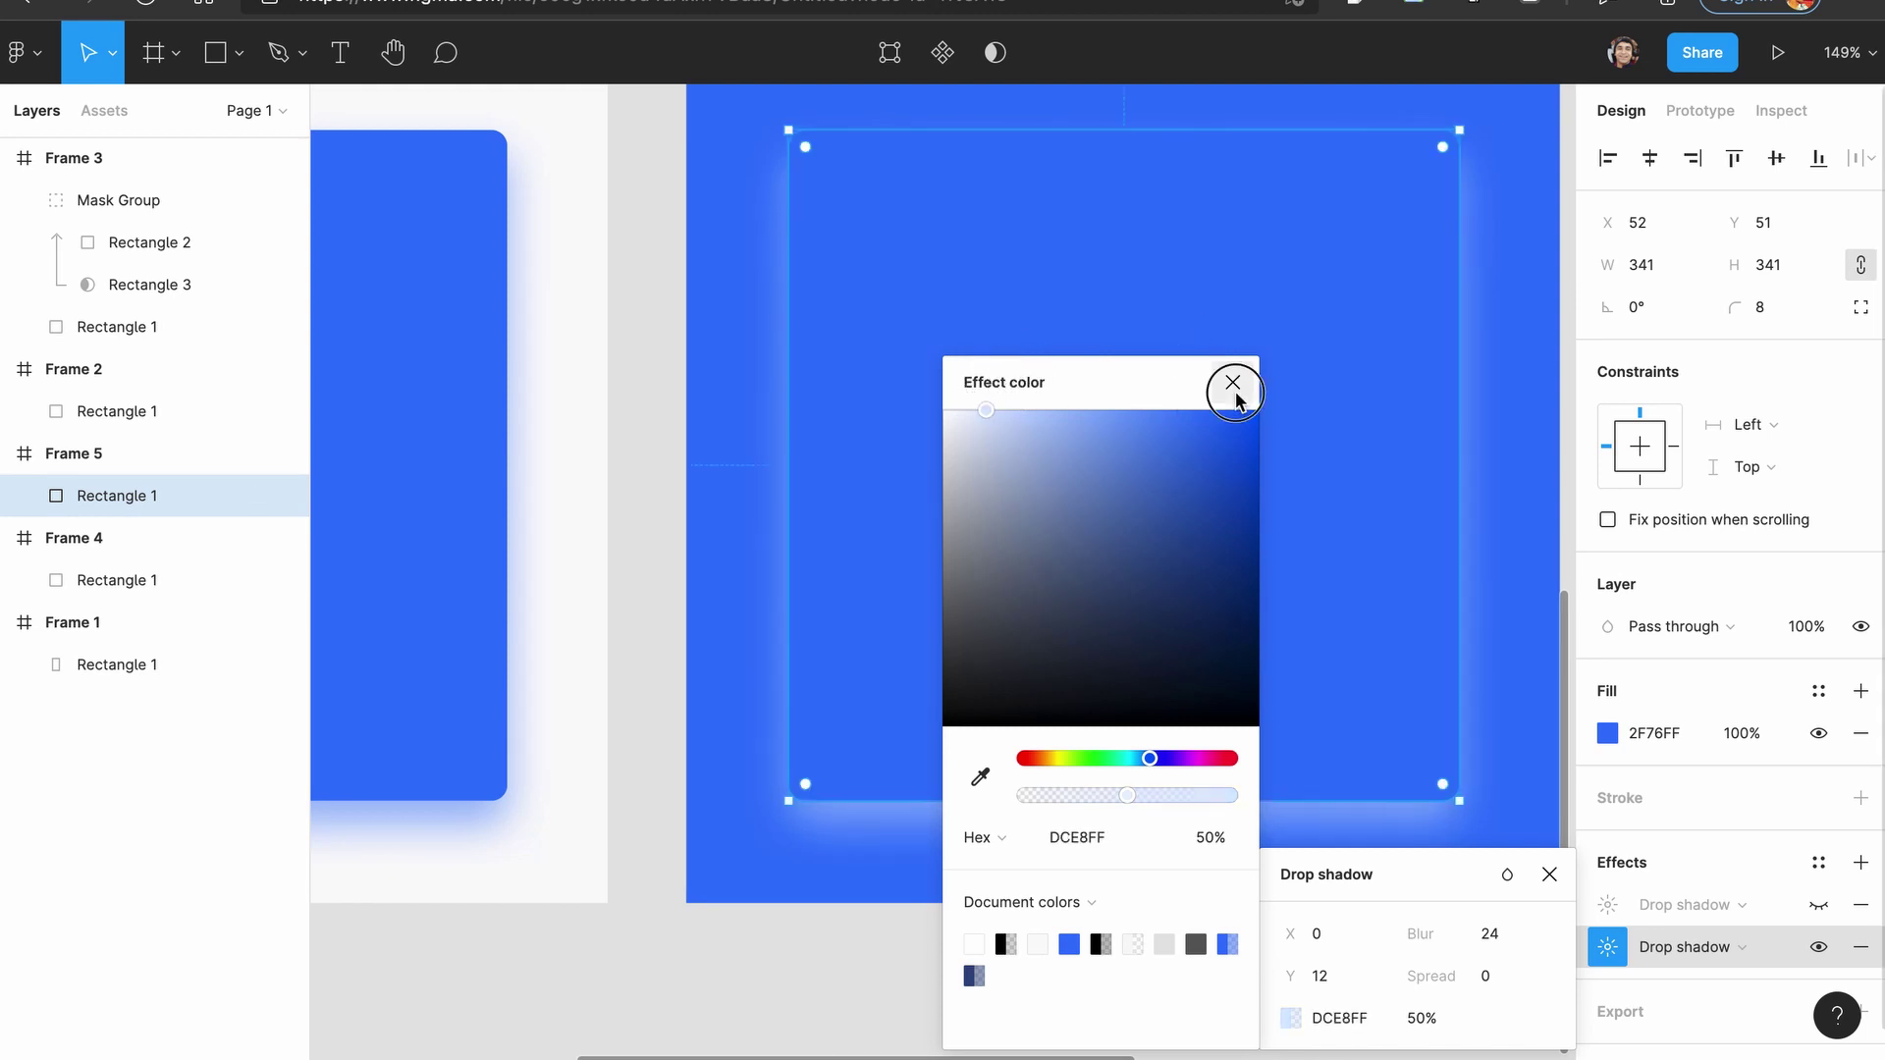
{"action": "left_click", "coordinate": [1548, 468]}
{"action": "left_click", "coordinate": [1549, 470]}
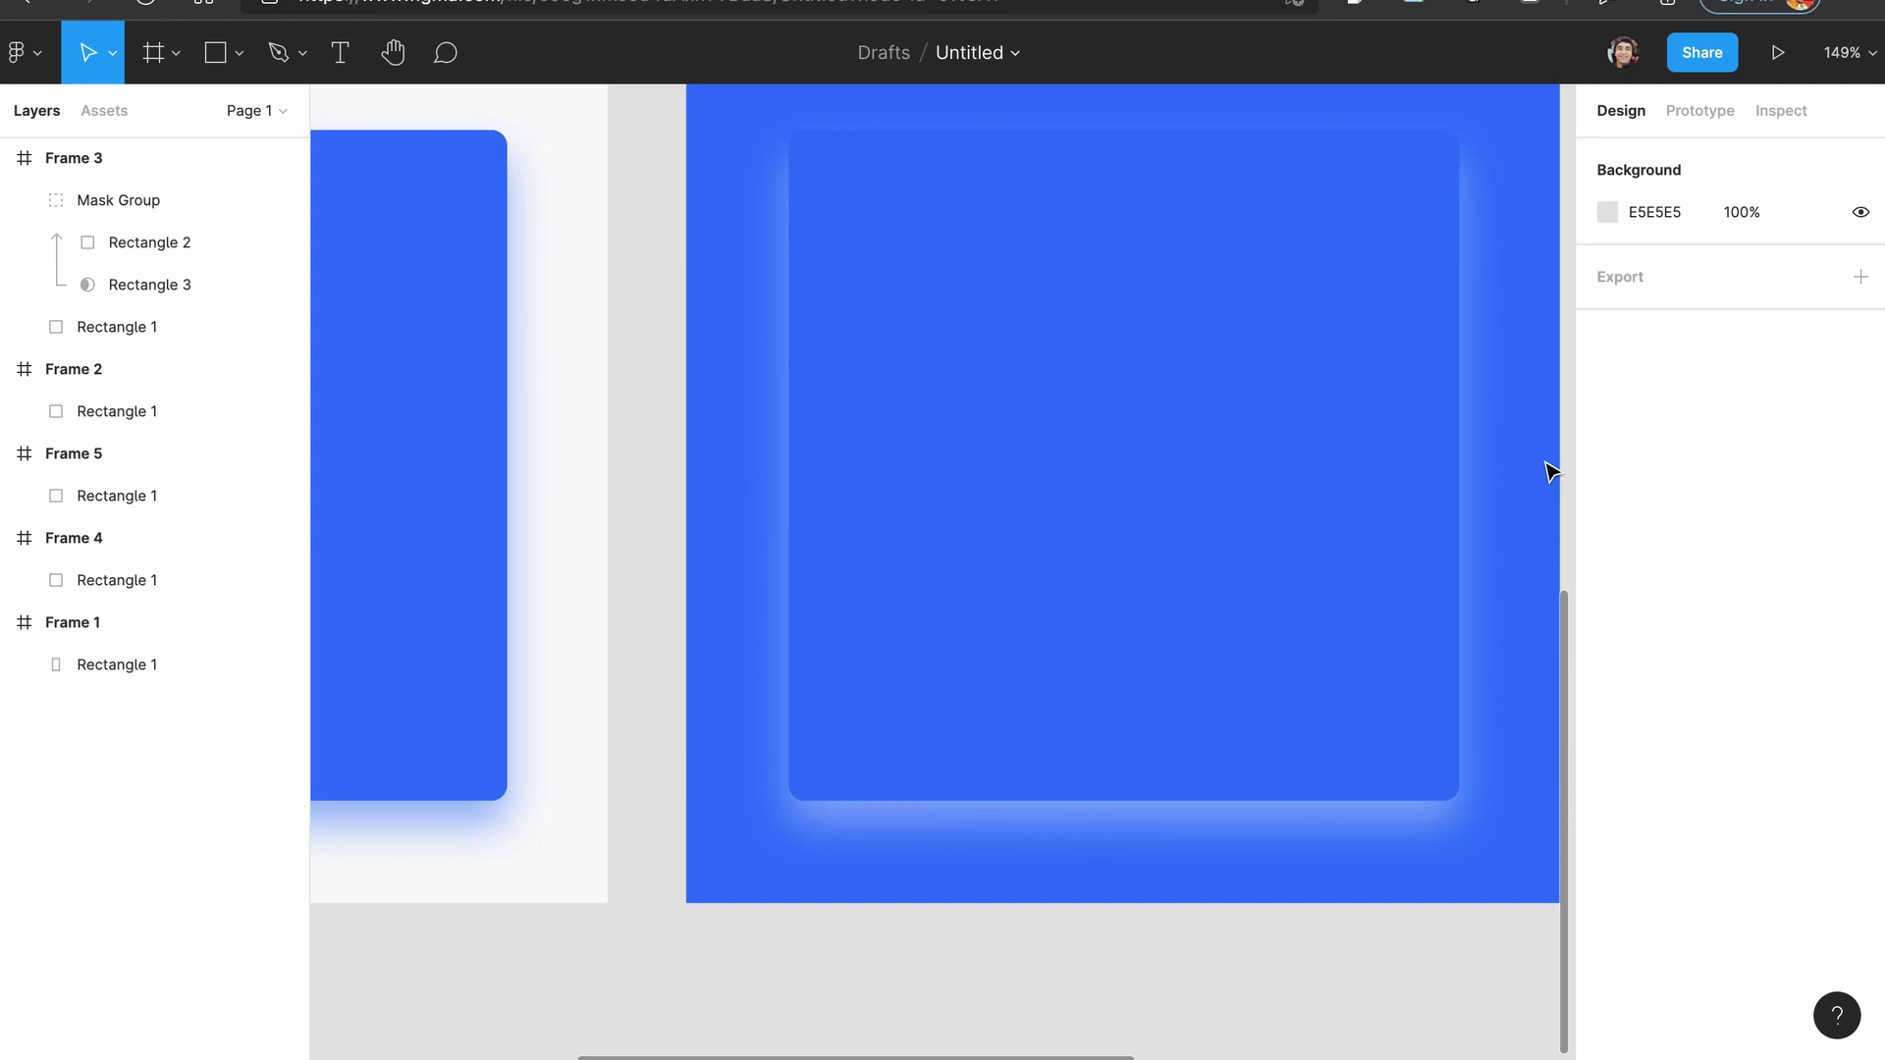
{"action": "scroll", "coordinate": [1546, 468], "scroll_direction": "right", "scroll_amount": 3}
{"action": "scroll", "coordinate": [1546, 467], "scroll_direction": "up", "scroll_amount": 2}
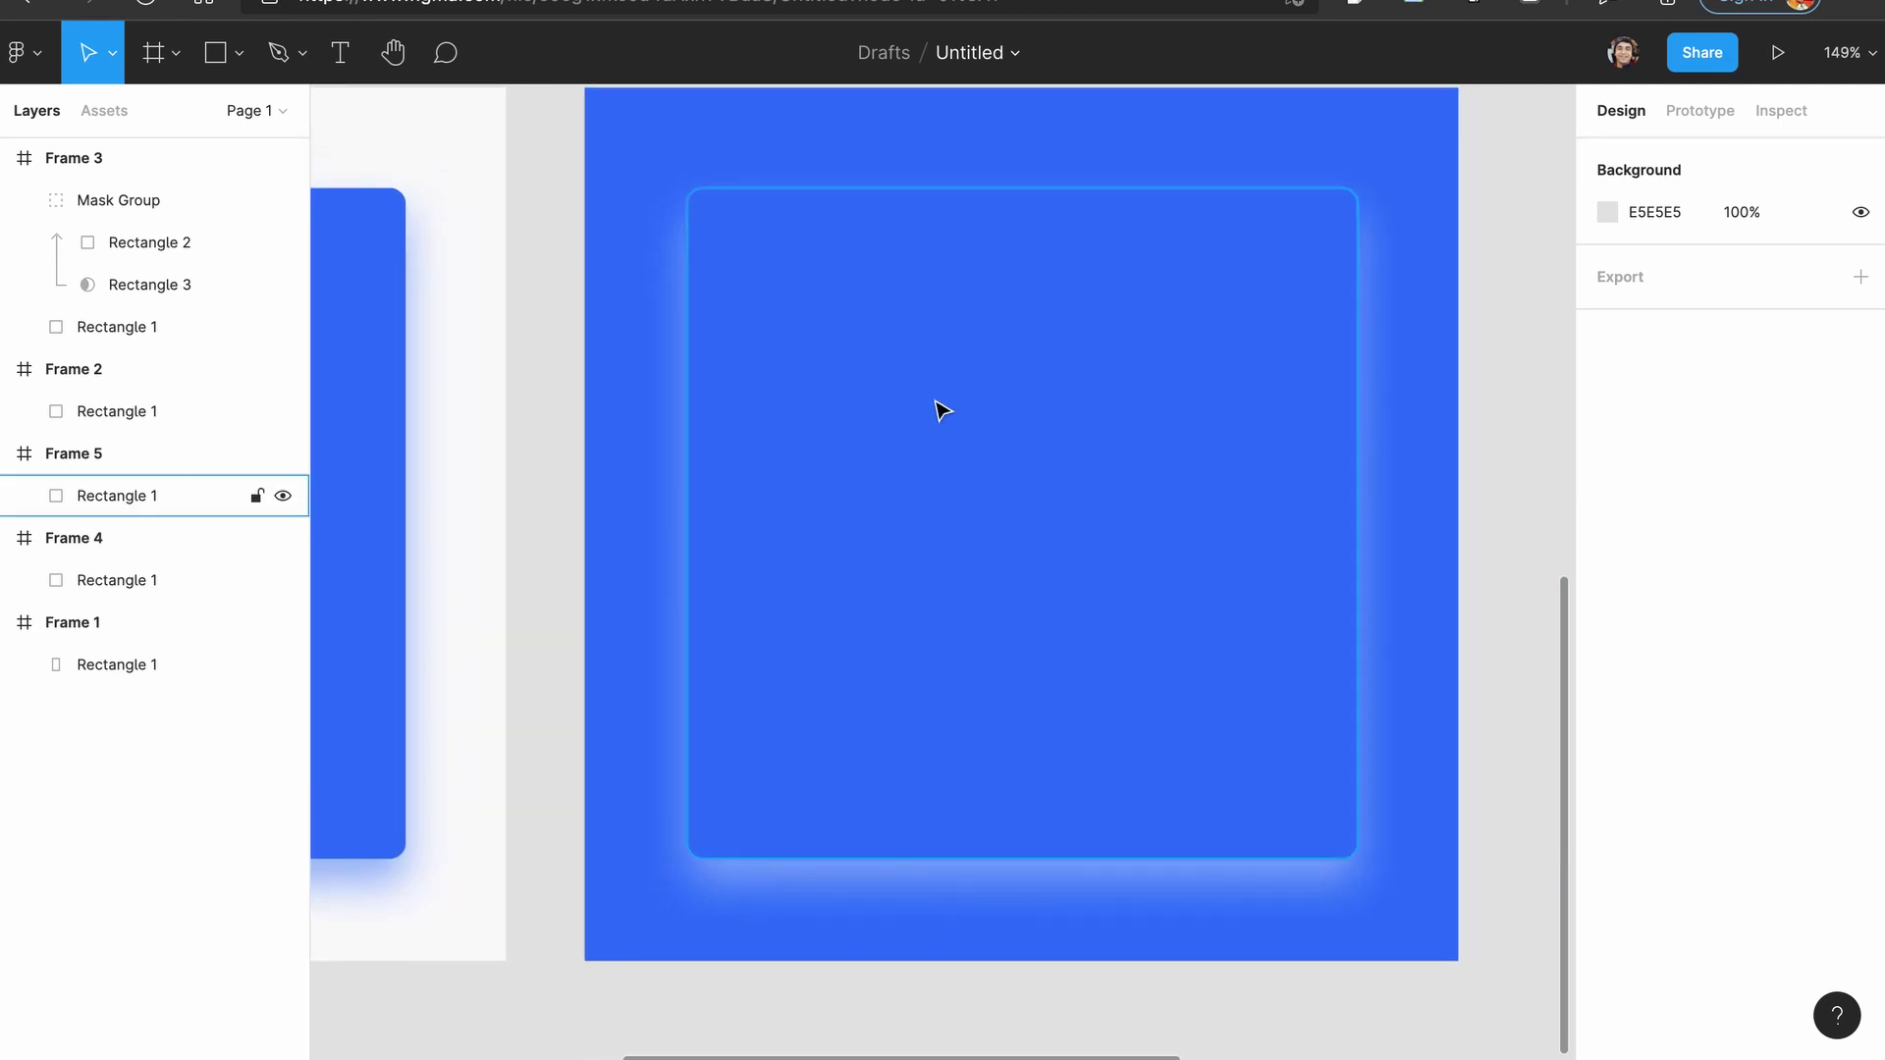
{"action": "left_click", "coordinate": [995, 462]}
{"action": "mouse_move", "coordinate": [689, 211]}
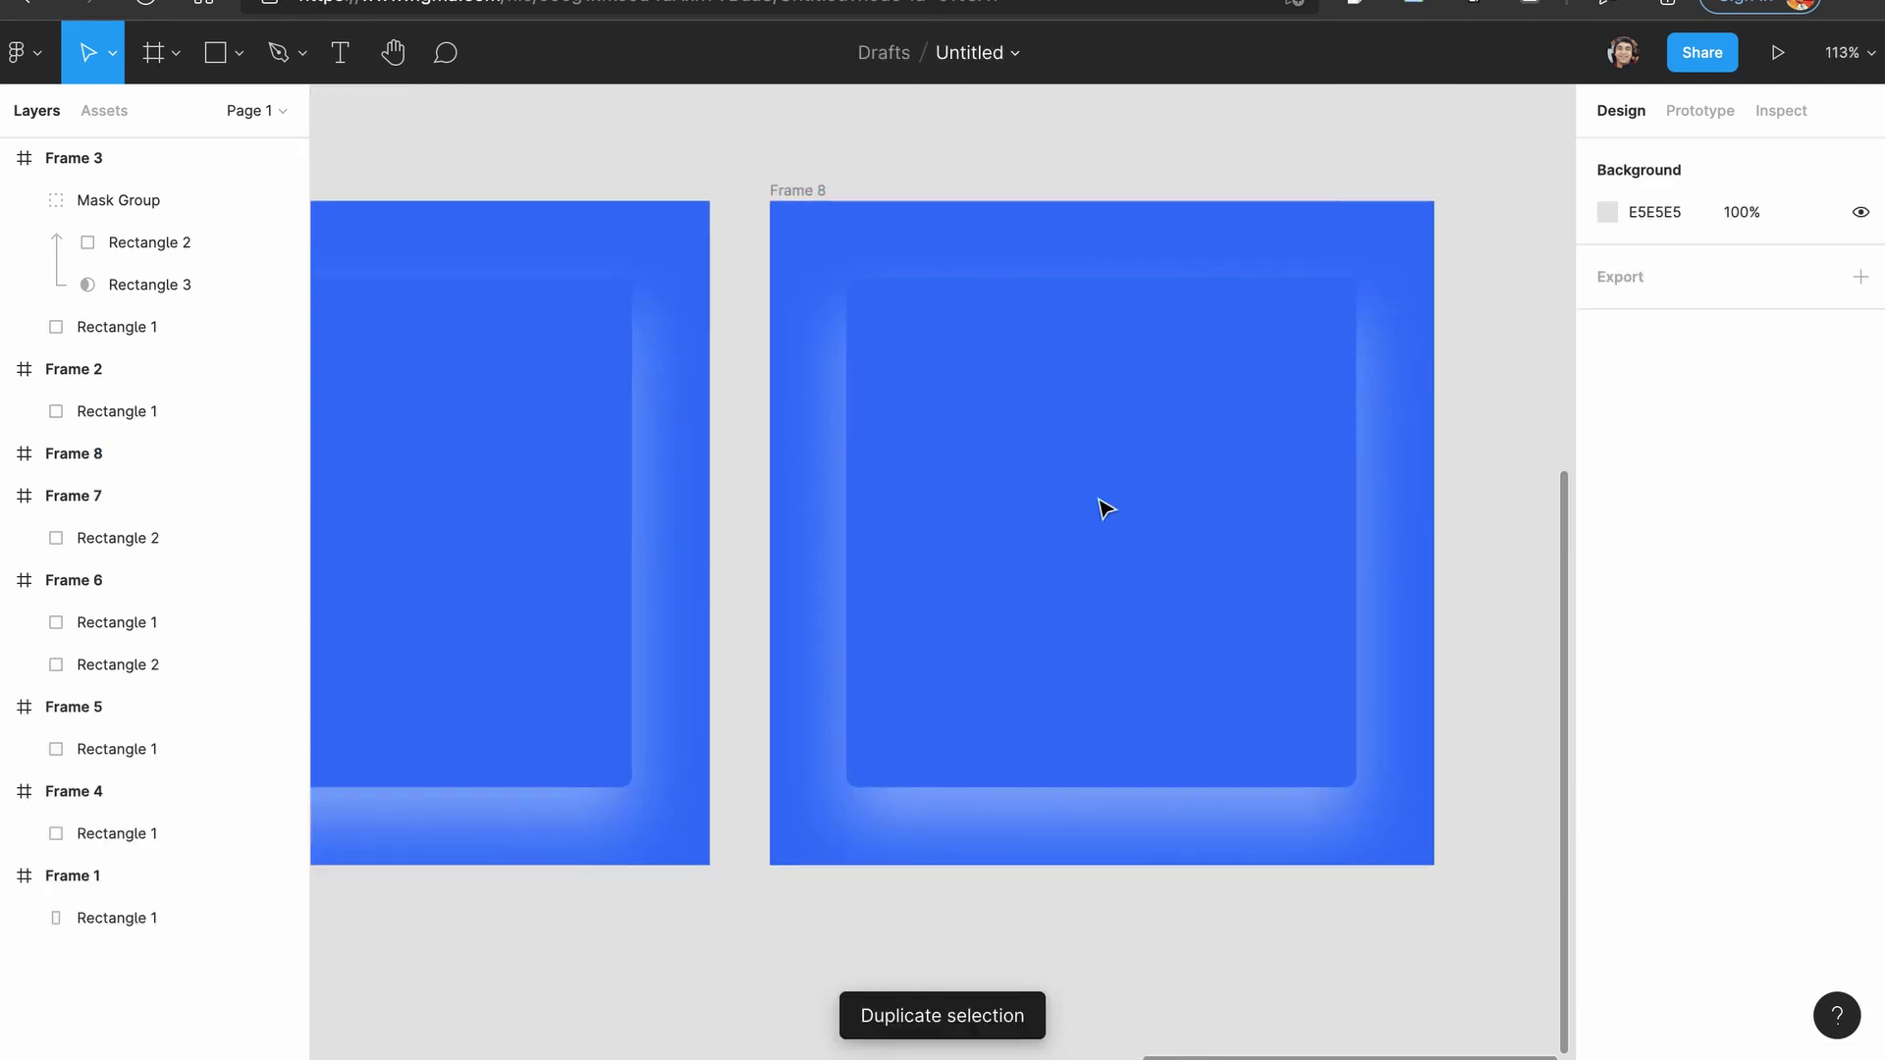
Duplicate Frame 8's blue square, offset down and to the right at X 117, Y 94, and hide the copy's drop shadow.
{"action": "scroll", "coordinate": [1102, 510], "scroll_direction": "right", "scroll_amount": 2}
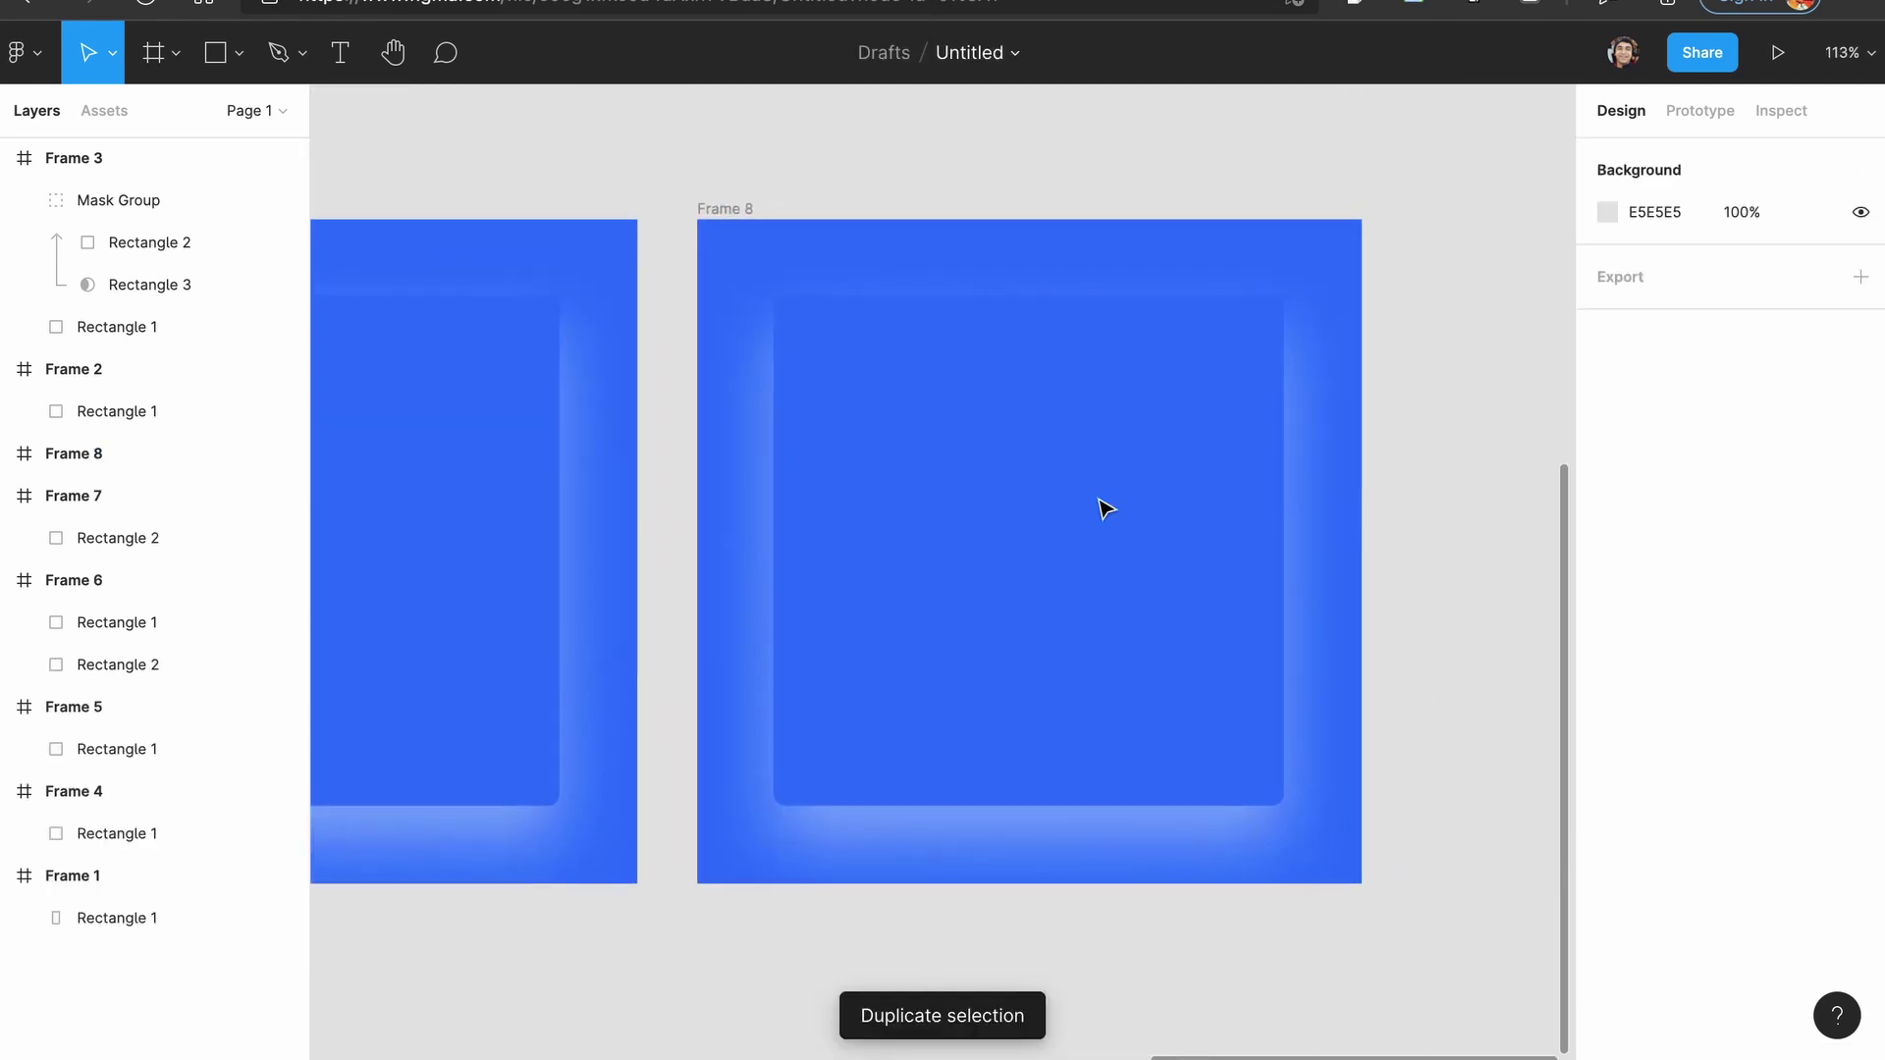
{"action": "left_click", "coordinate": [1046, 528]}
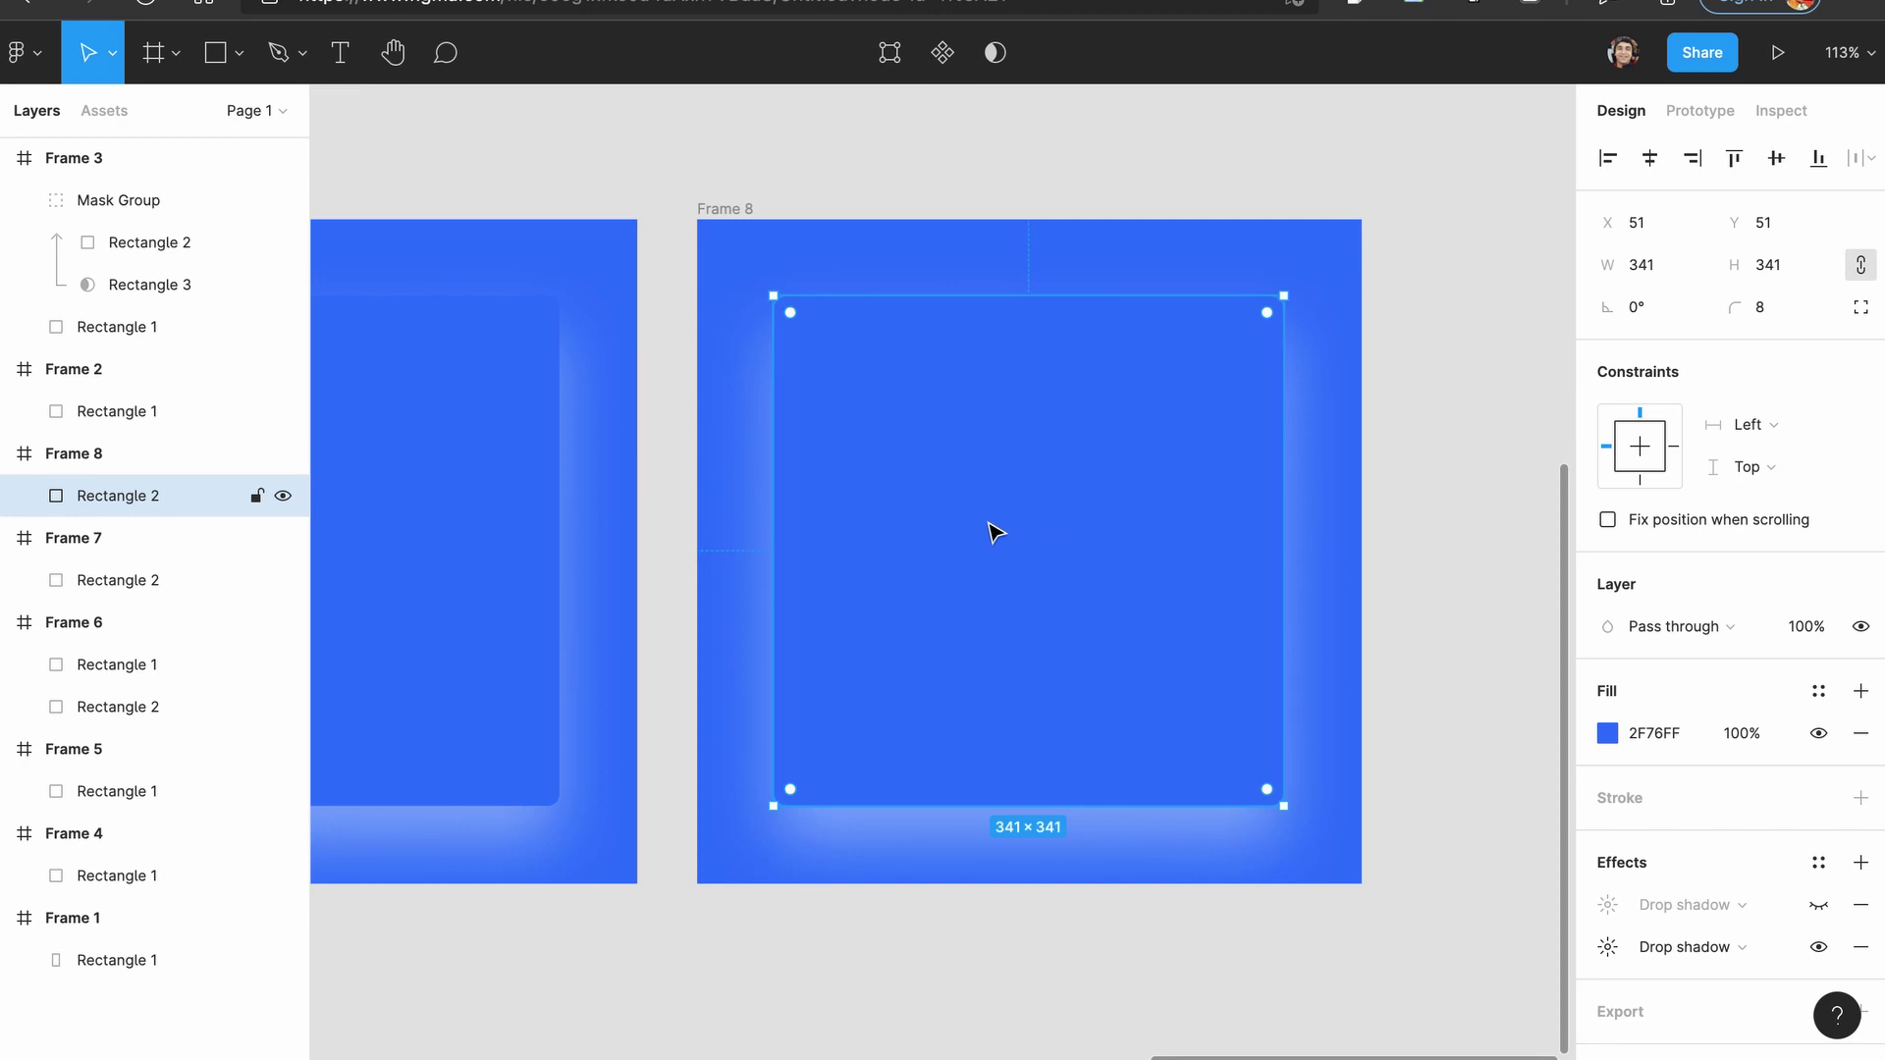
{"action": "left_click_drag", "start_coordinate": [994, 531], "coordinate": [1093, 593]}
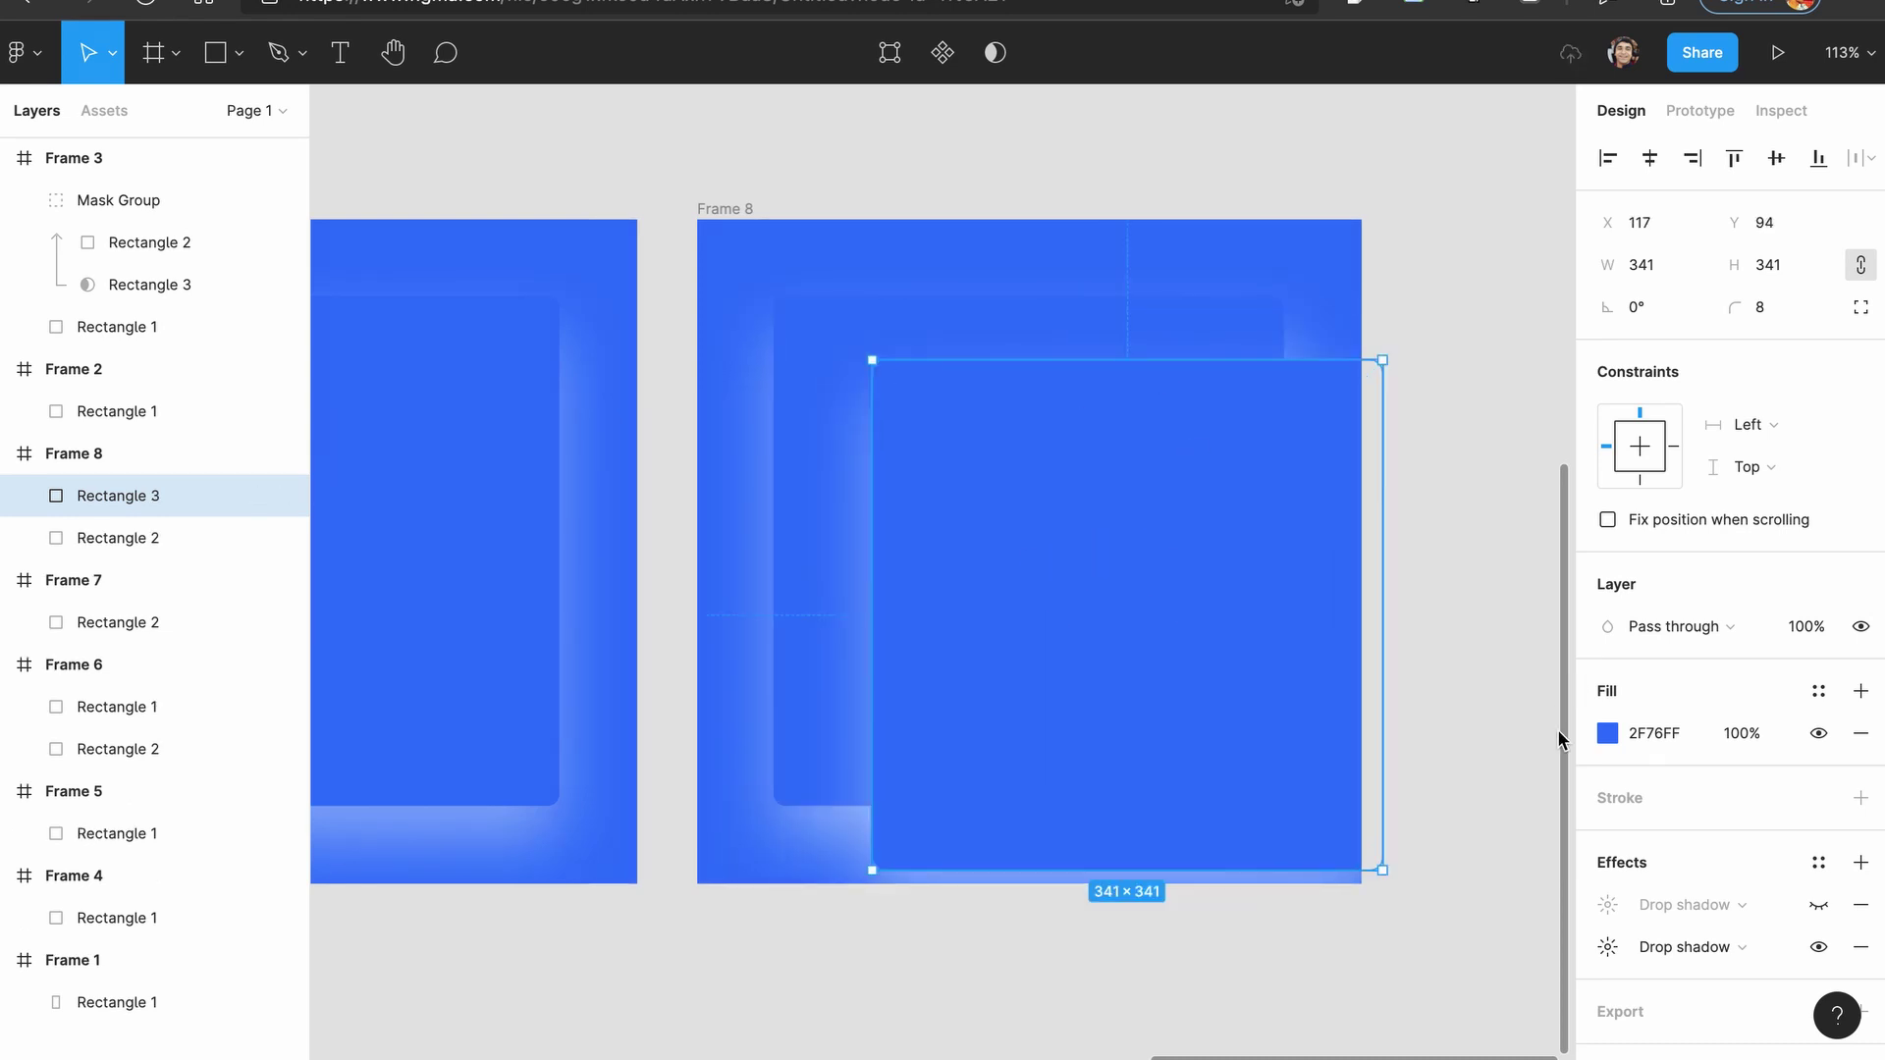
{"action": "left_click", "coordinate": [1804, 944]}
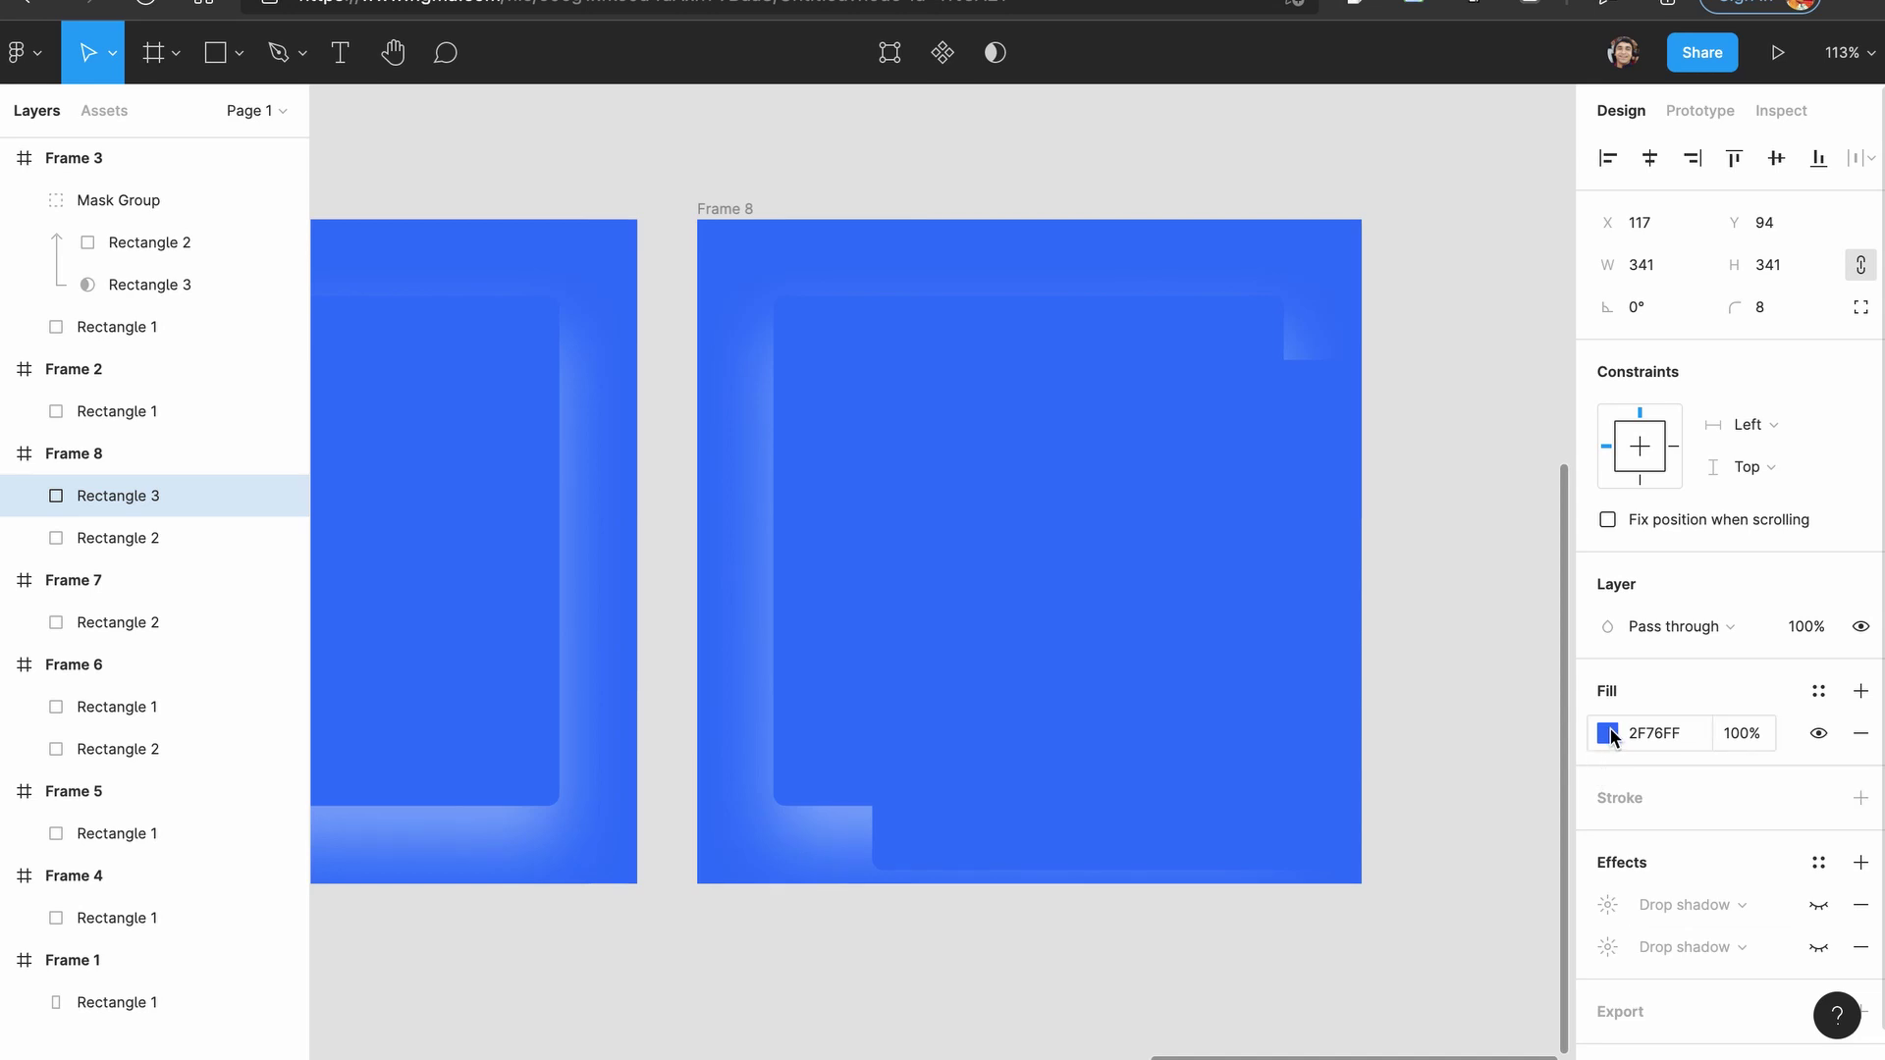
Fill the copied square in Frame 8 with dark blue 003EB8 and move it to X 94, Y 93.
{"action": "left_click", "coordinate": [1608, 734]}
{"action": "left_click_drag", "start_coordinate": [1540, 496], "coordinate": [1582, 505]}
{"action": "left_click", "coordinate": [1063, 515]}
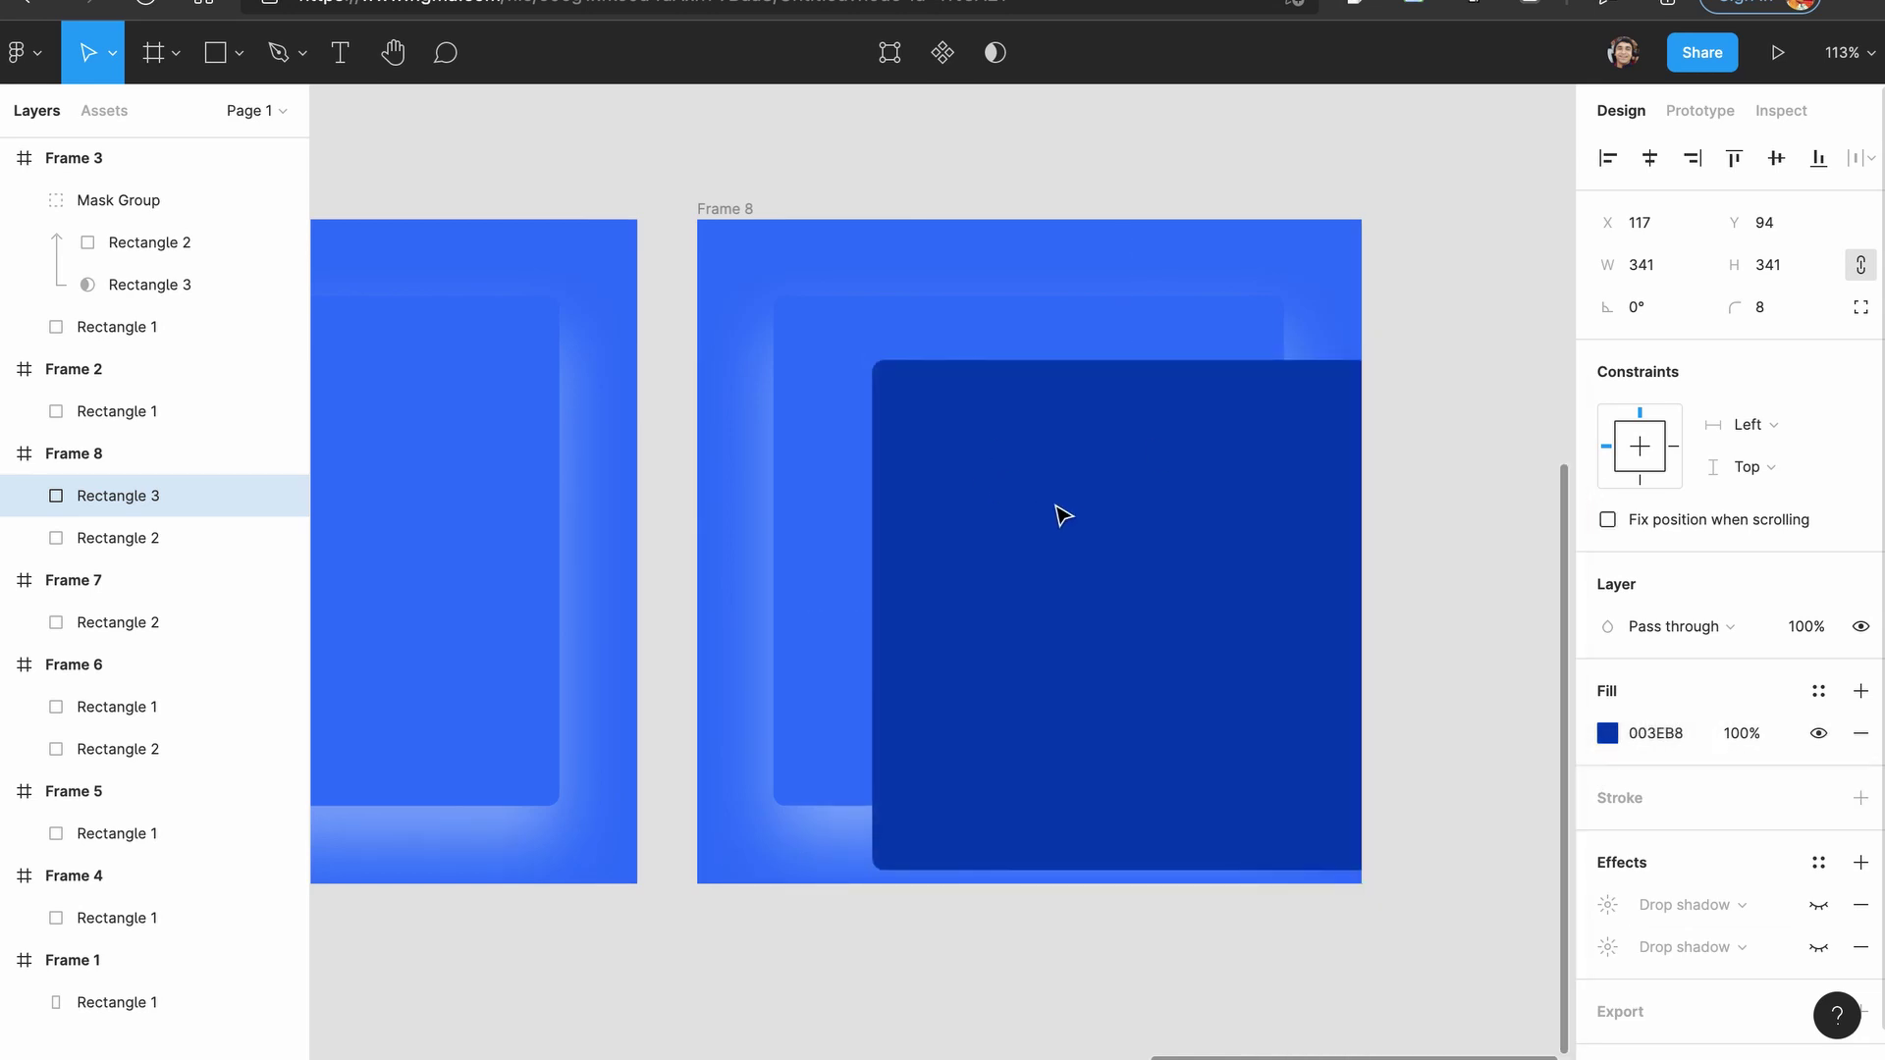
{"action": "left_click_drag", "start_coordinate": [1077, 530], "coordinate": [1043, 529]}
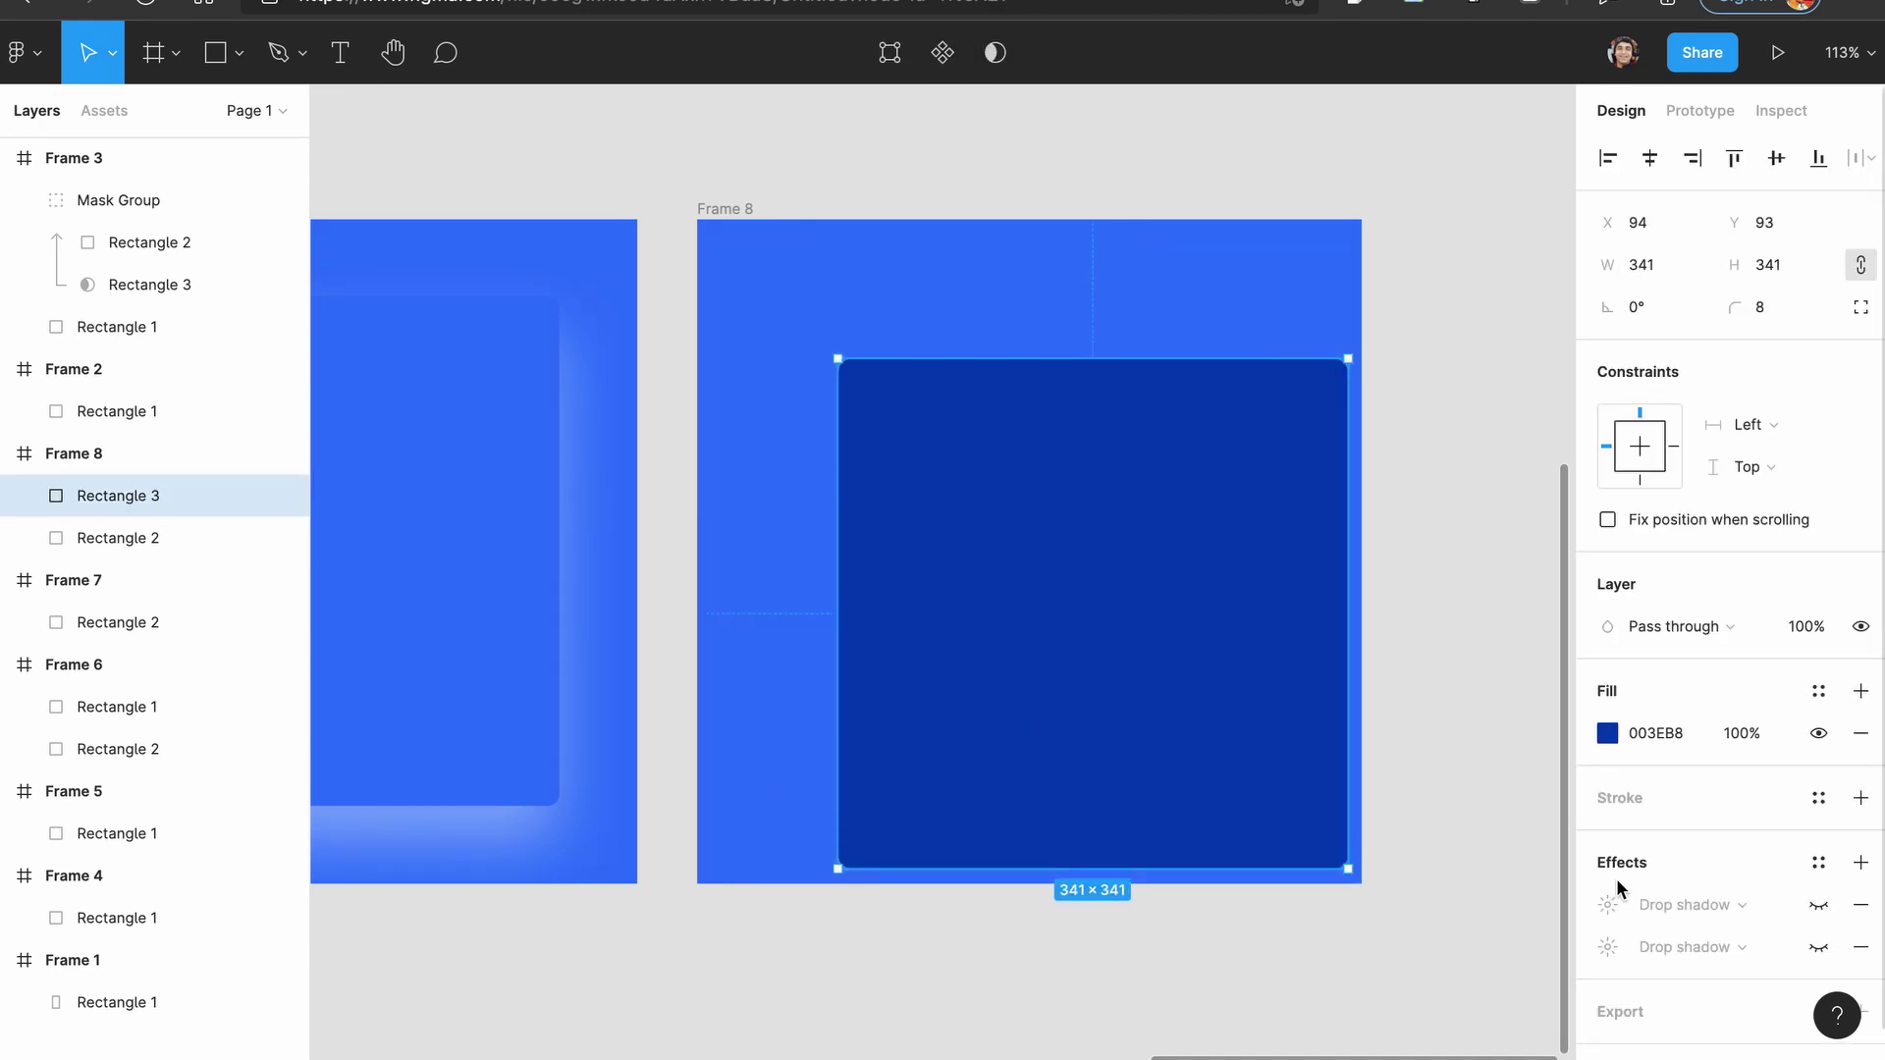
Add a layer blur of 100 to the dark blue square in Frame 8.
{"action": "left_click", "coordinate": [1860, 862]}
{"action": "left_click", "coordinate": [1689, 908]}
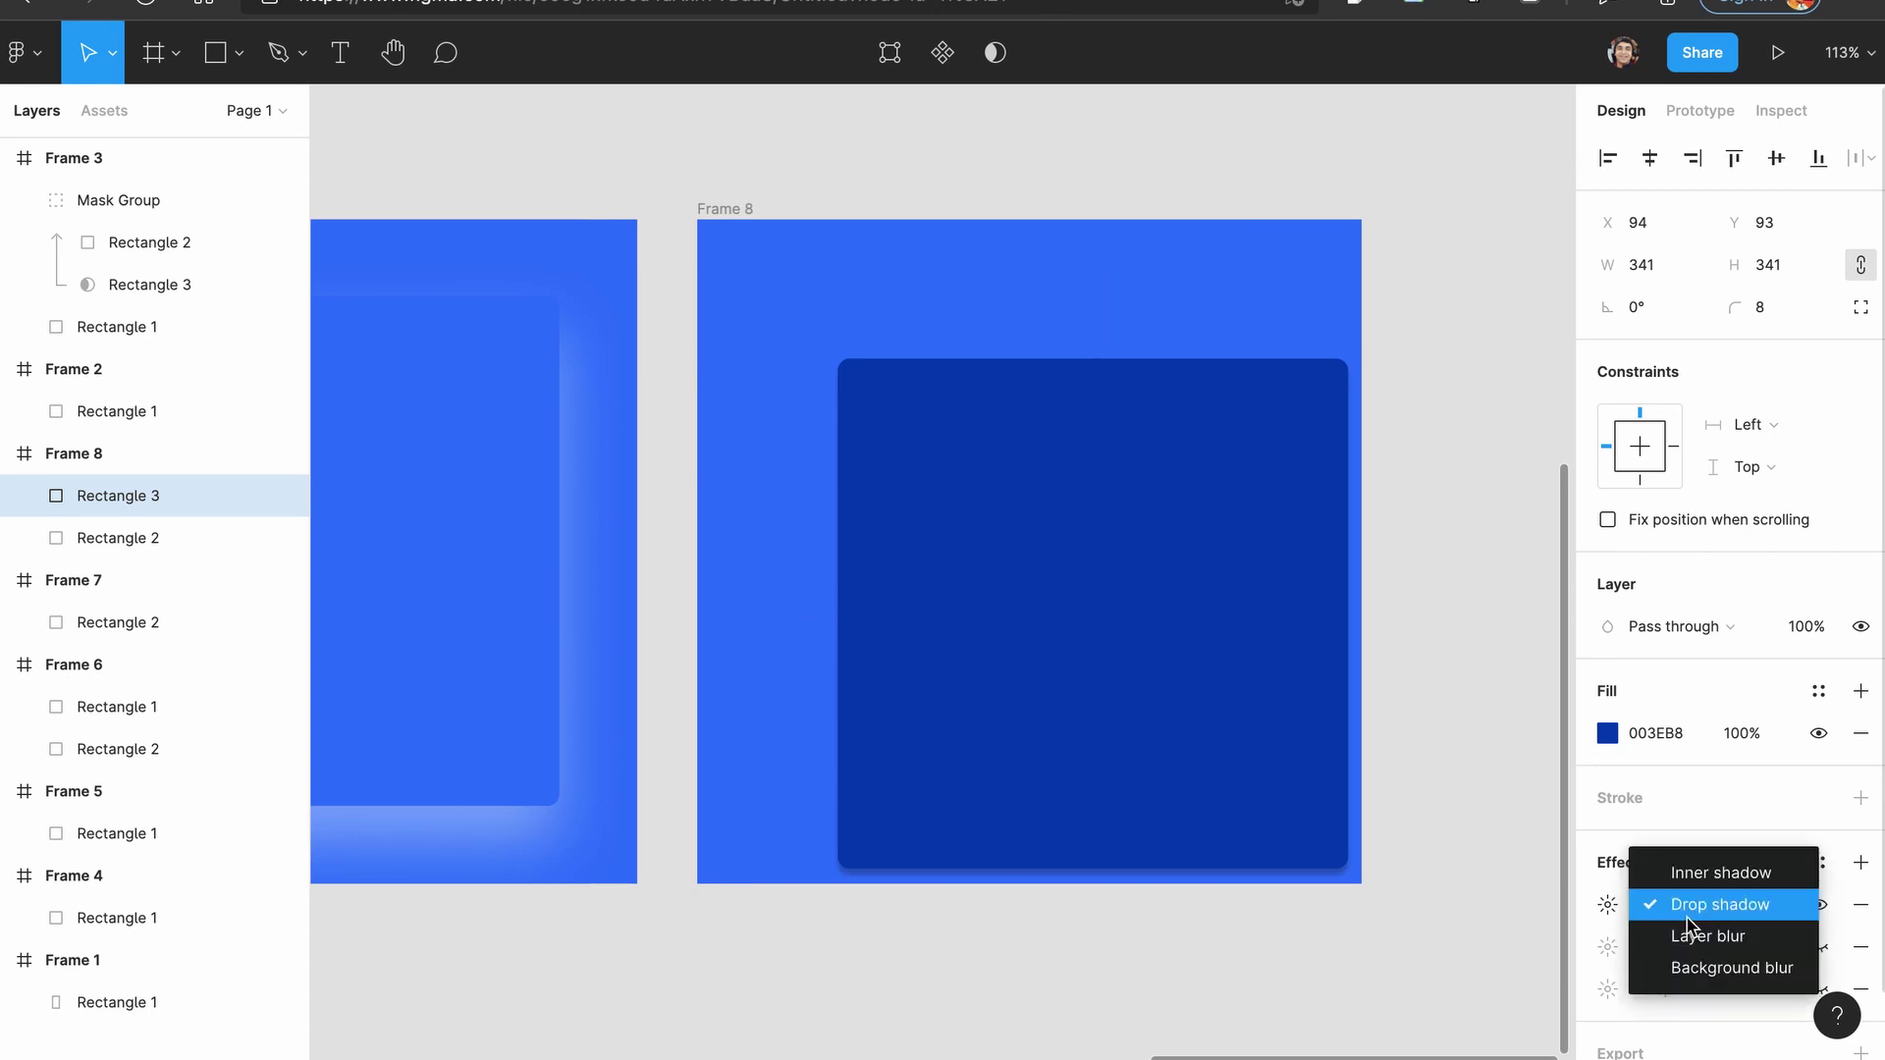
{"action": "left_click", "coordinate": [1704, 932]}
{"action": "left_click", "coordinate": [1607, 904]}
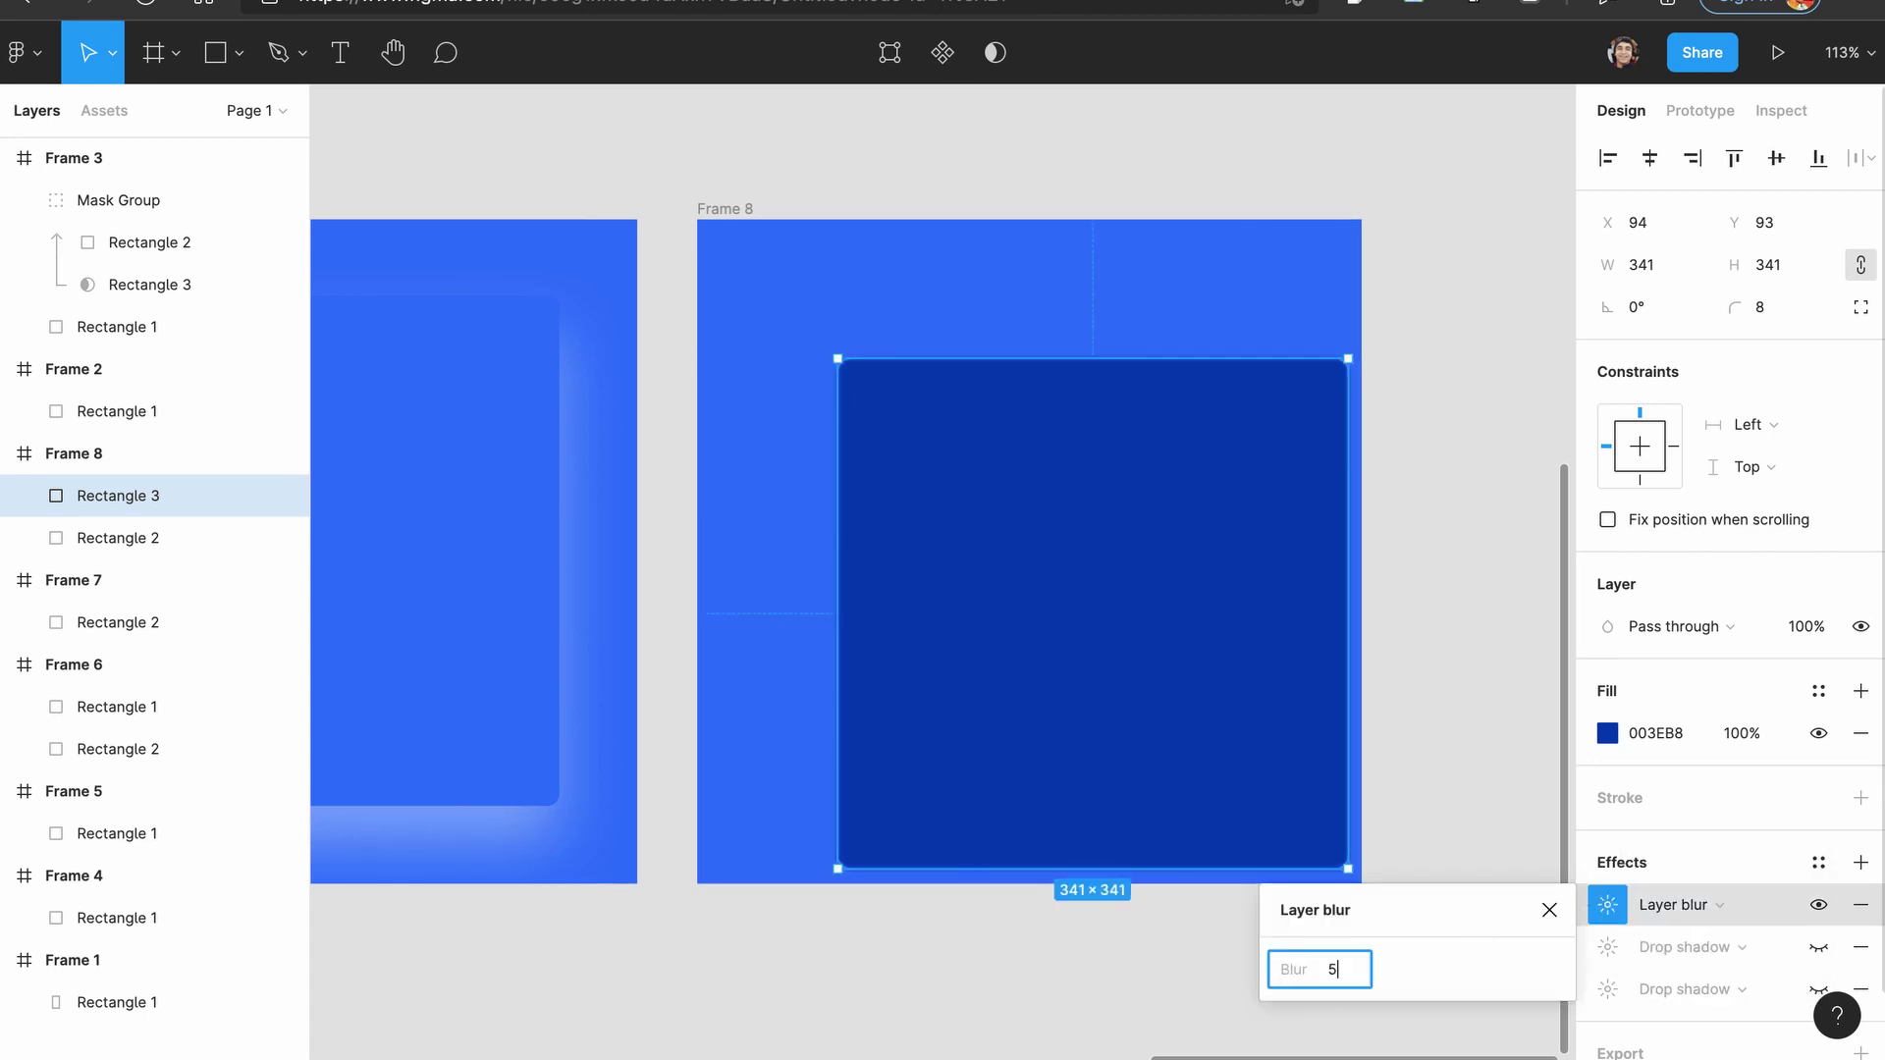
{"action": "type", "text": "56"}
{"action": "key", "text": "Return"}
{"action": "left_click", "coordinate": [1333, 976]}
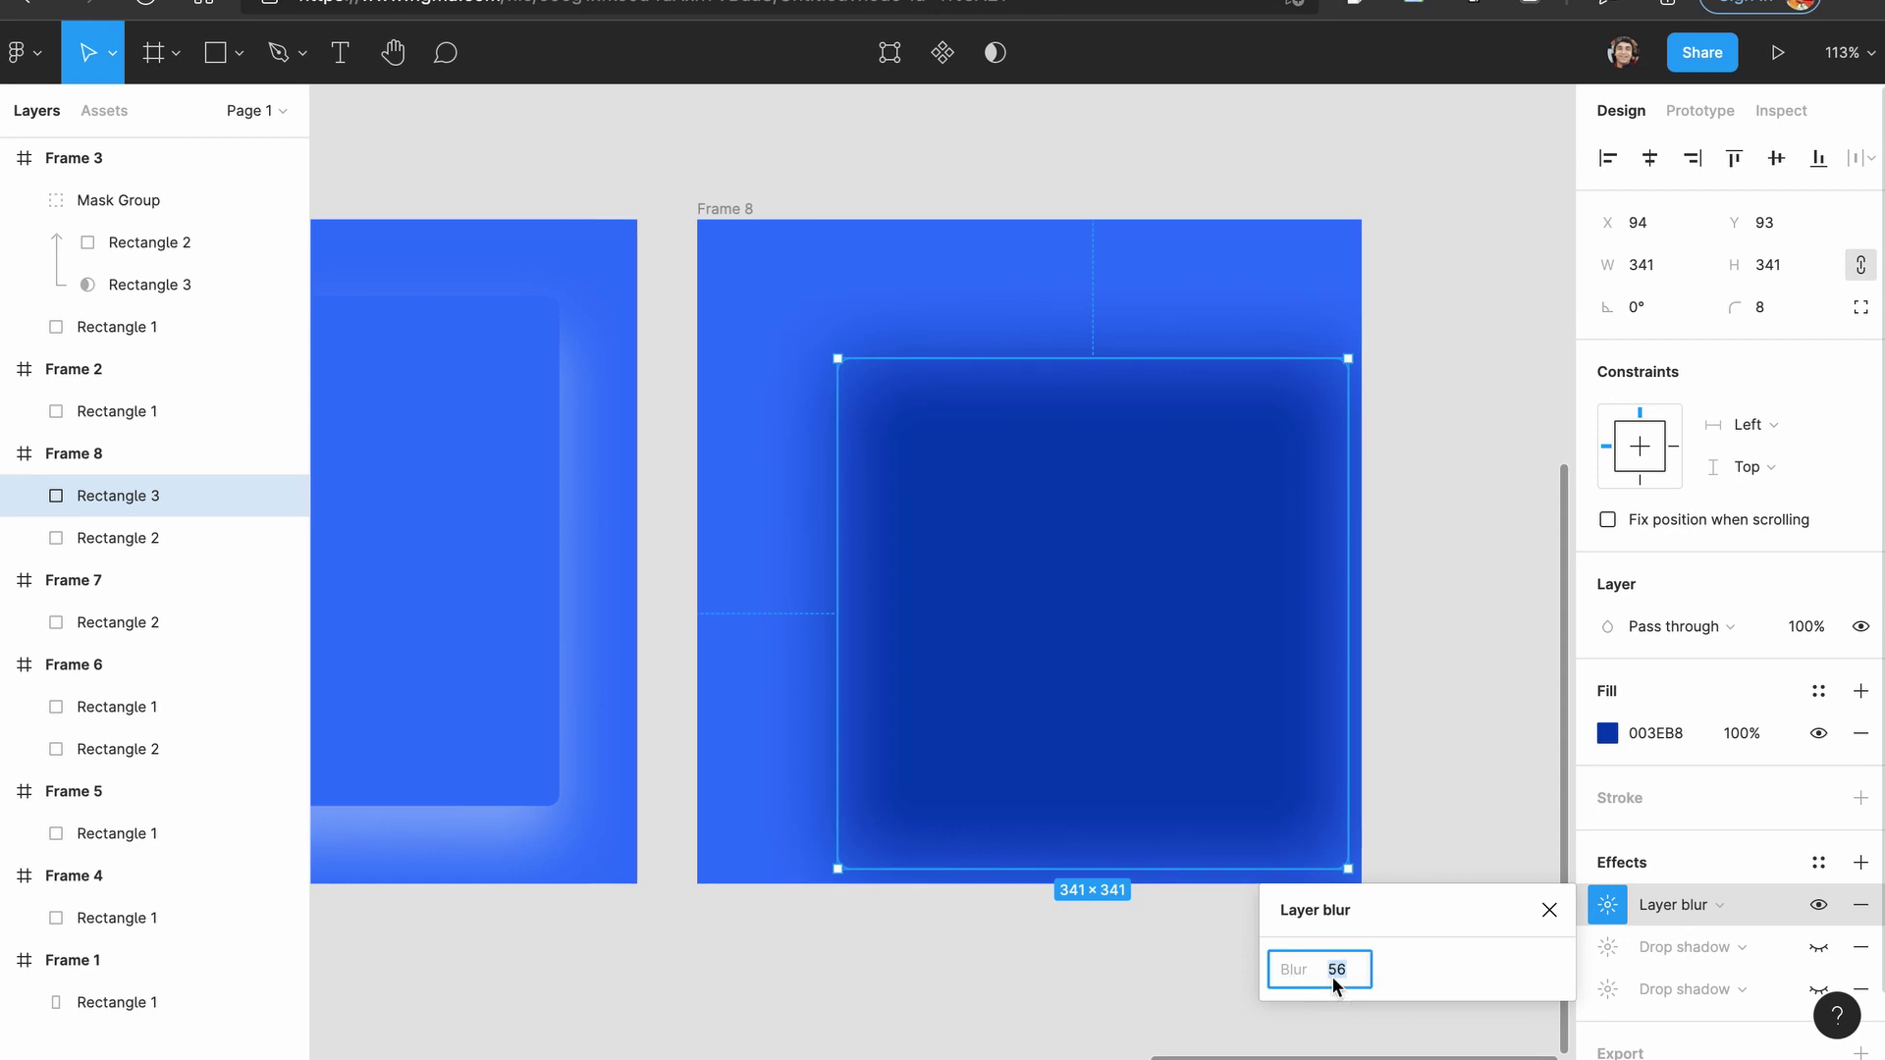
{"action": "type", "text": "100"}
{"action": "key", "text": "Return"}
Move the blurred dark blue square in Frame 8 to X 98, Y 96 and send it behind the lighter square.
{"action": "left_click_drag", "start_coordinate": [980, 609], "coordinate": [990, 612]}
{"action": "key", "text": "super+bracketleft"}
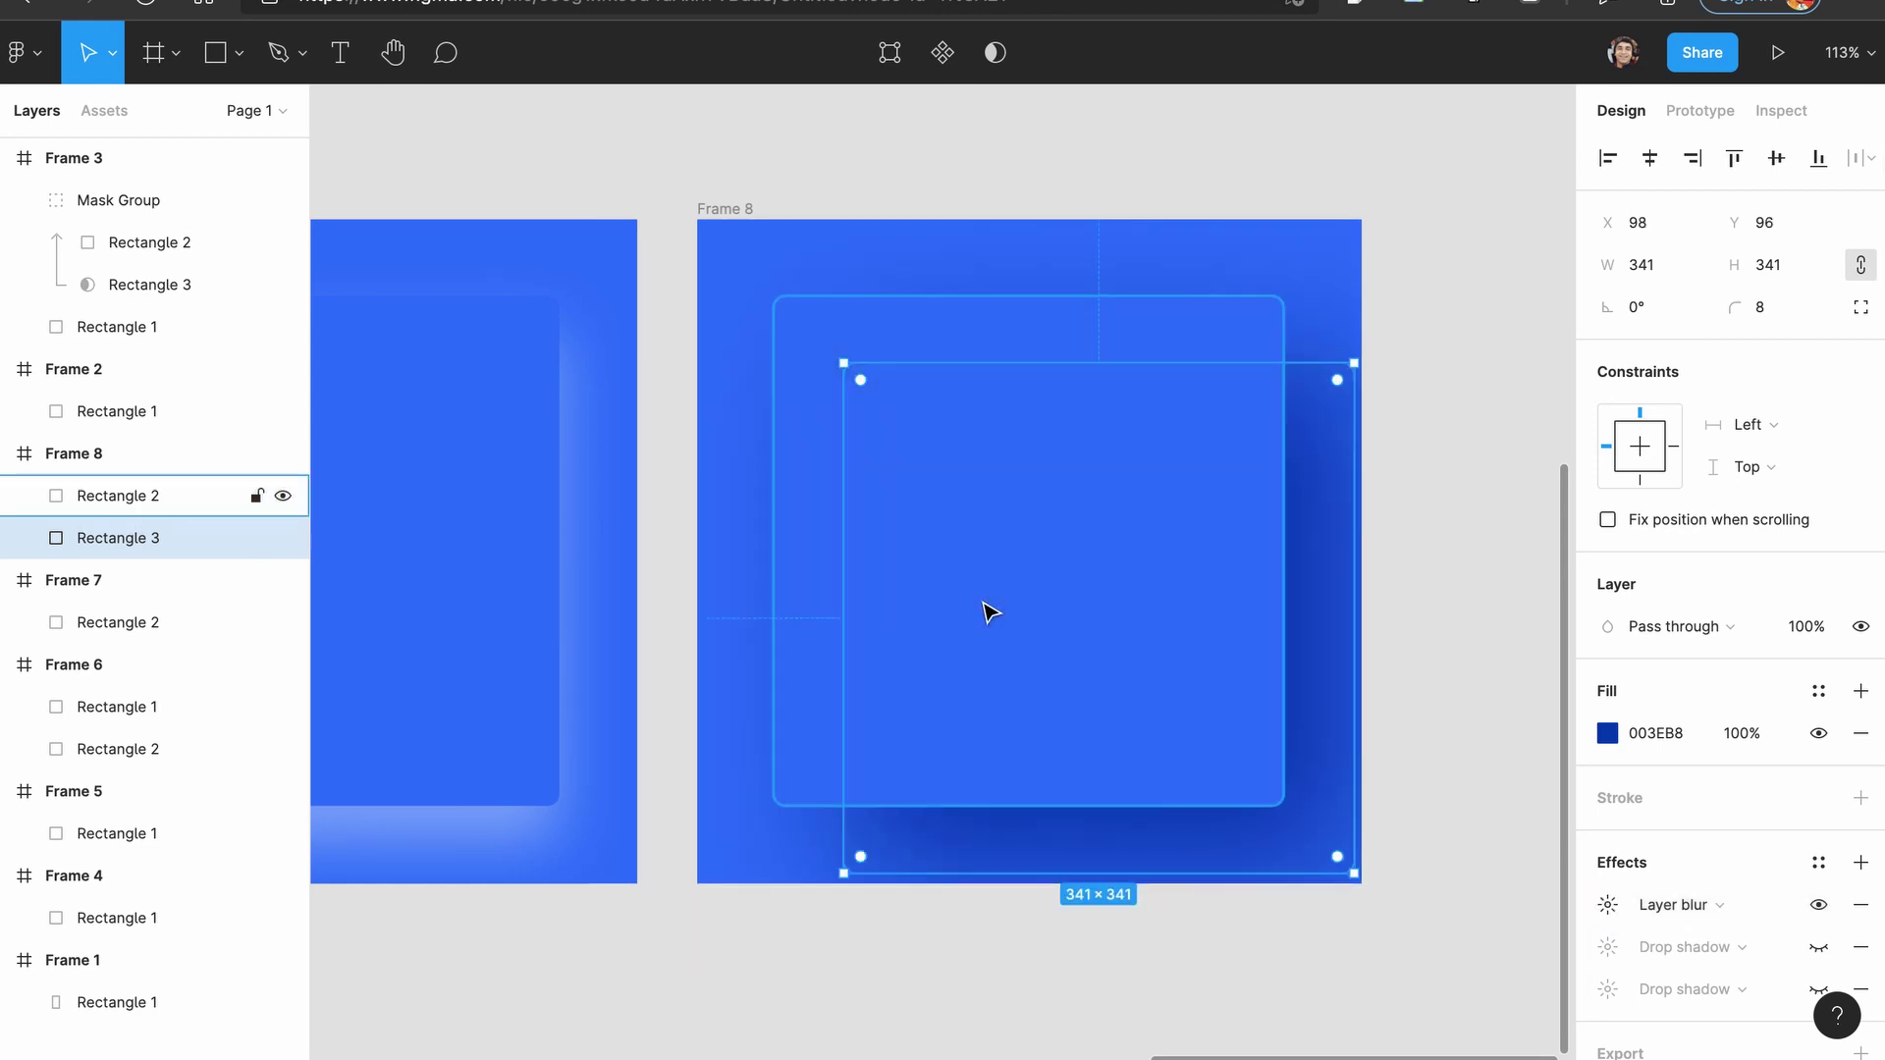
{"action": "left_click", "coordinate": [1468, 471]}
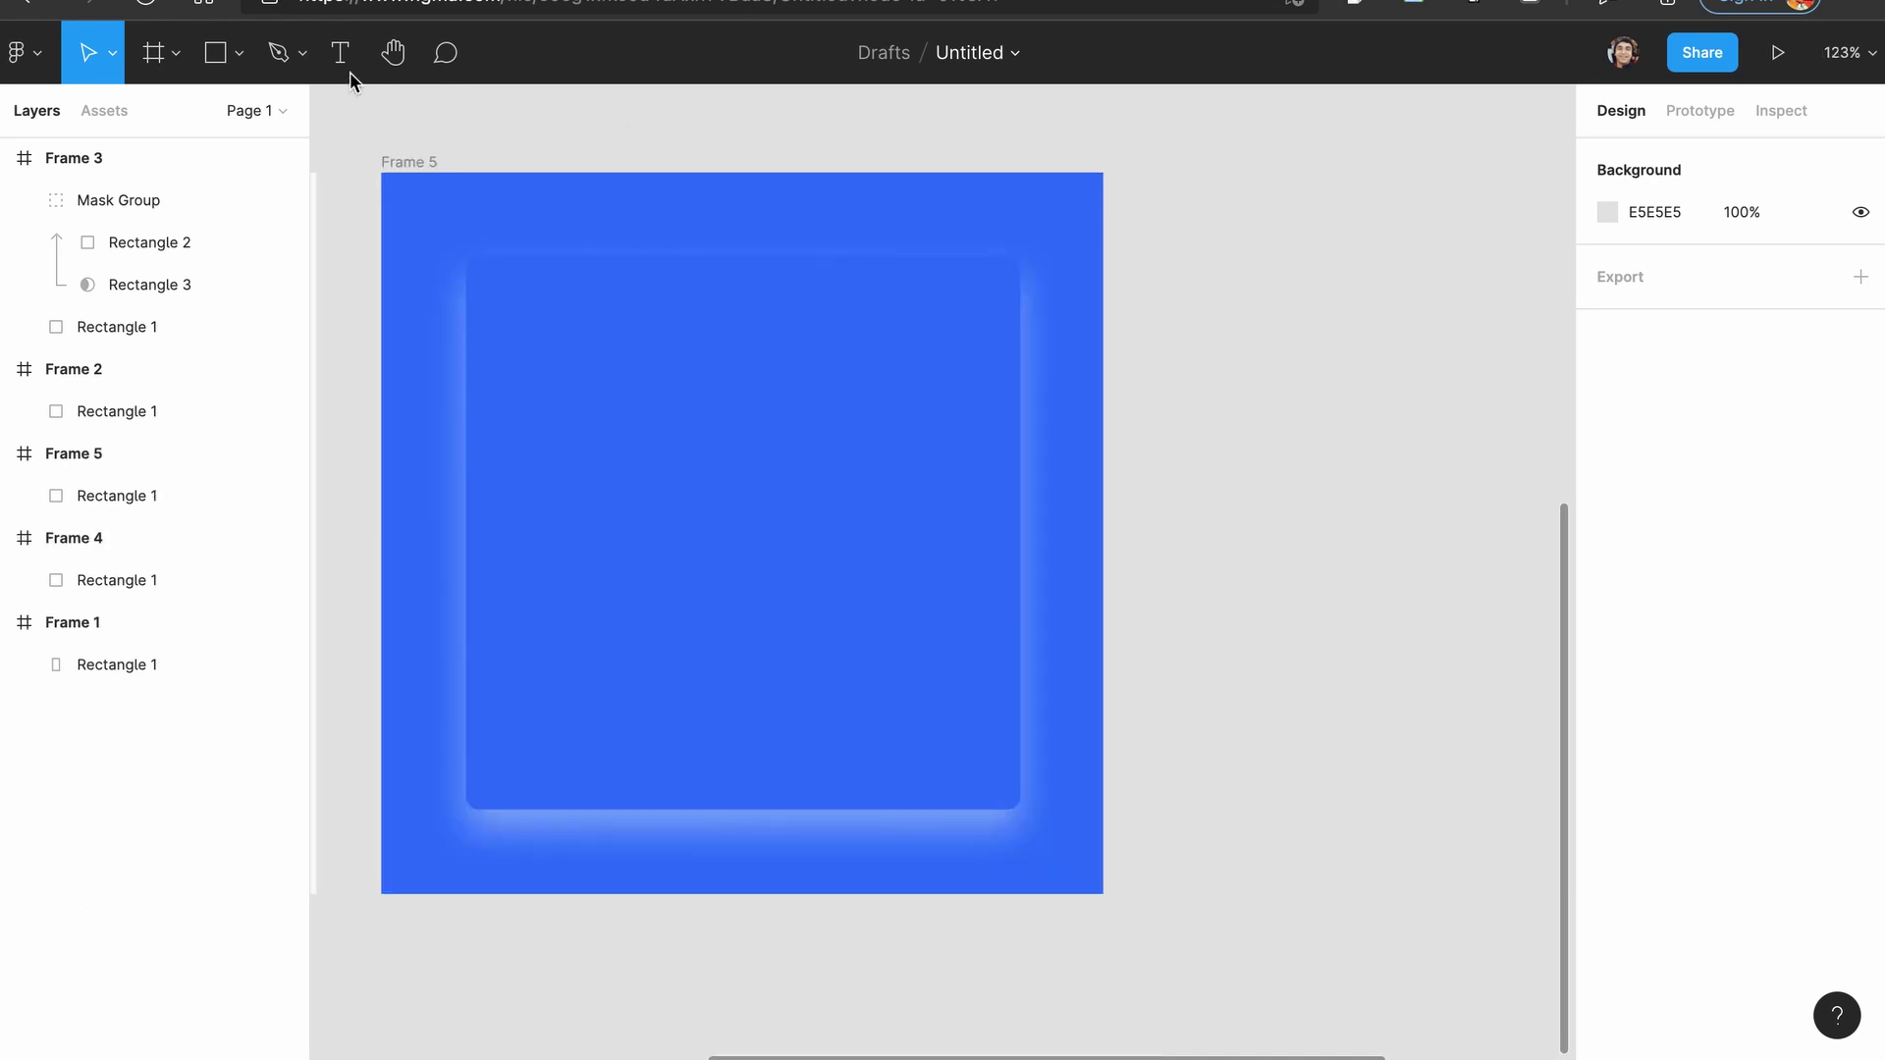
Duplicate Frame 5, placing the copy to its right on the canvas.
{"action": "left_click", "coordinate": [403, 168]}
{"action": "key", "text": "super+d"}
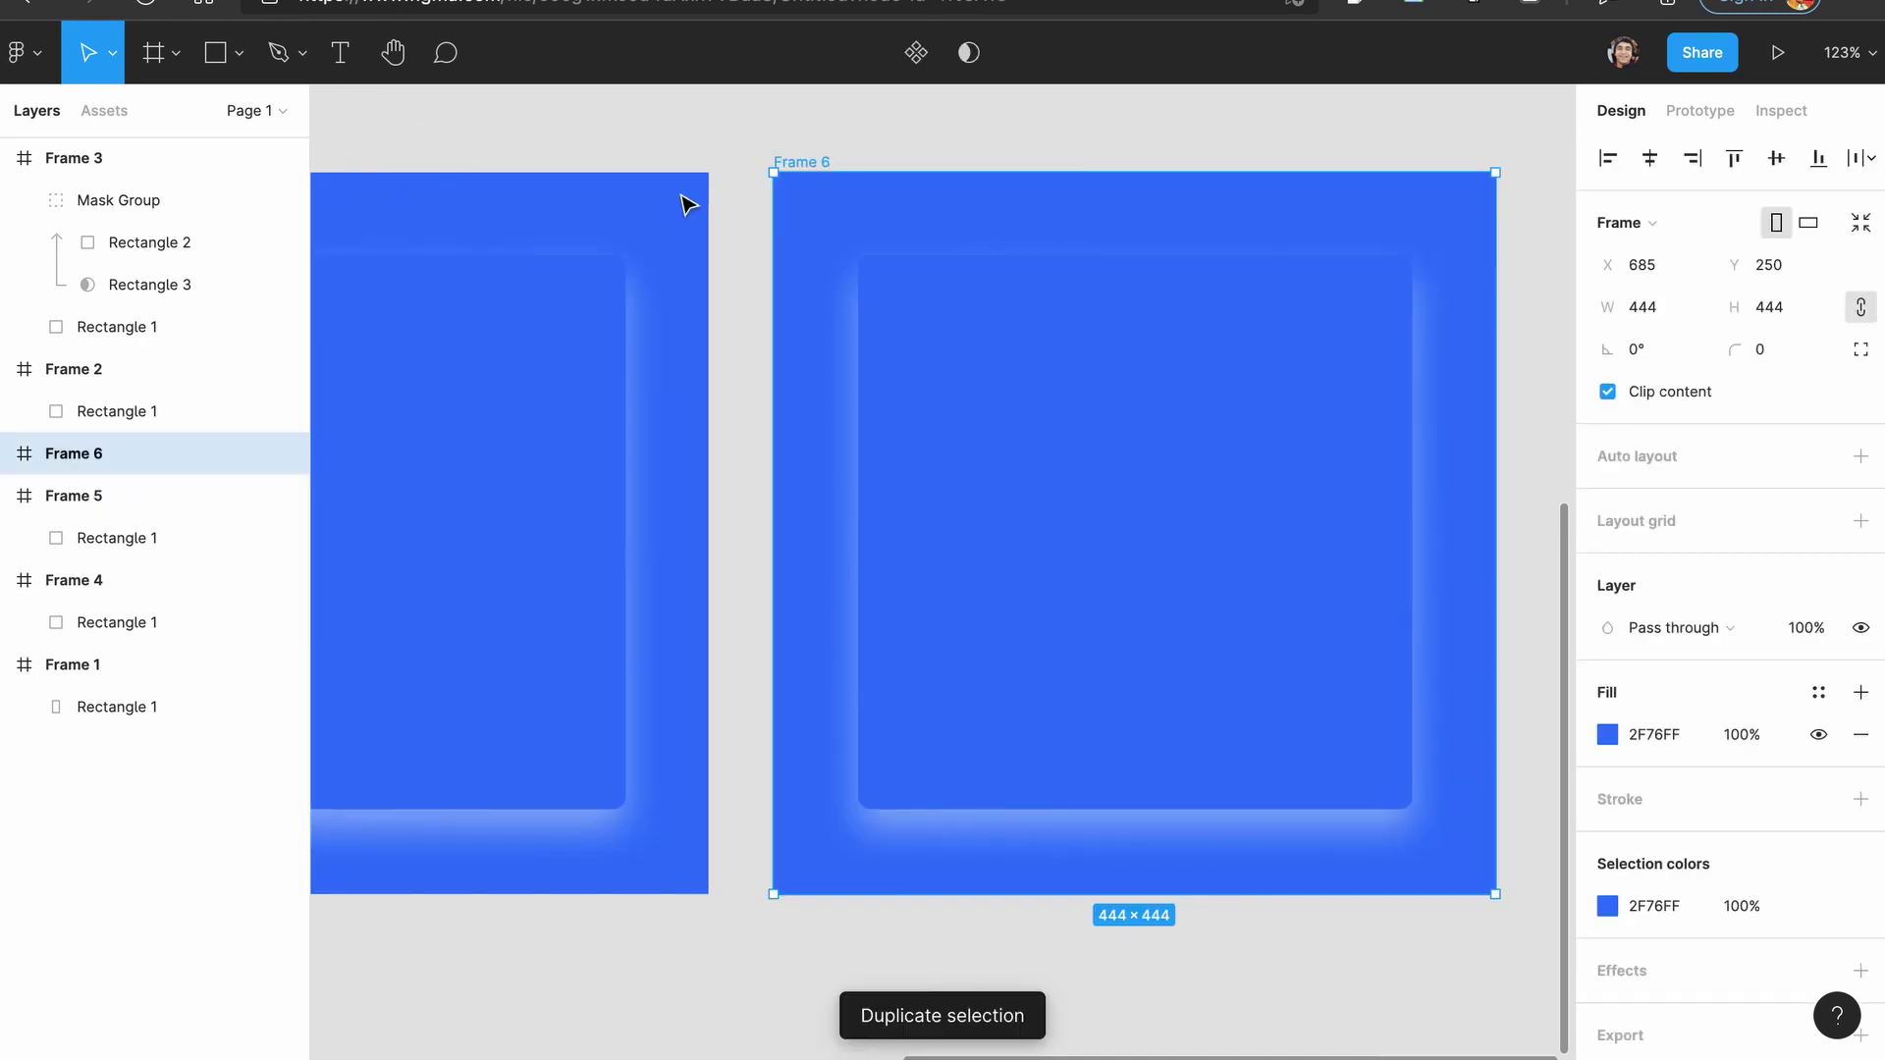
{"action": "left_click", "coordinate": [930, 163]}
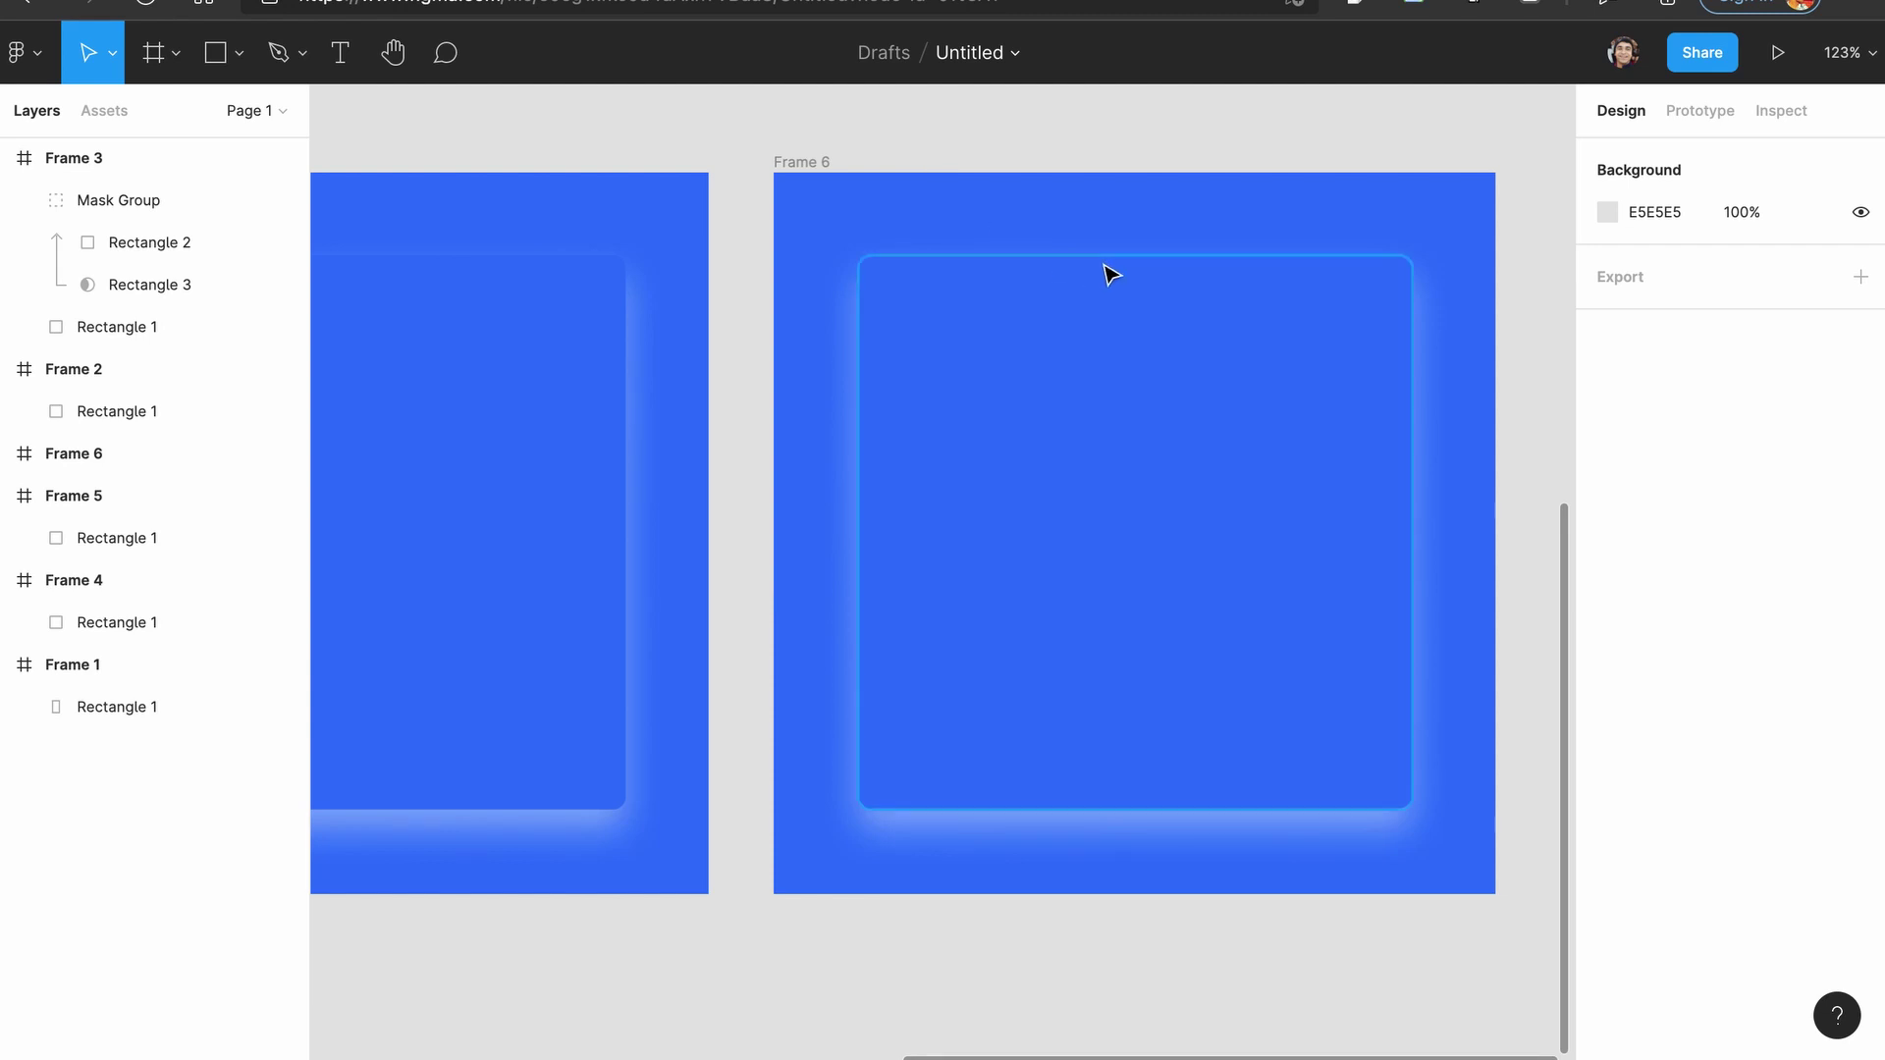
Duplicate the blue square in Frame 6, offset slightly up and to the right at X 62, Y 46.
{"action": "left_click", "coordinate": [1162, 295]}
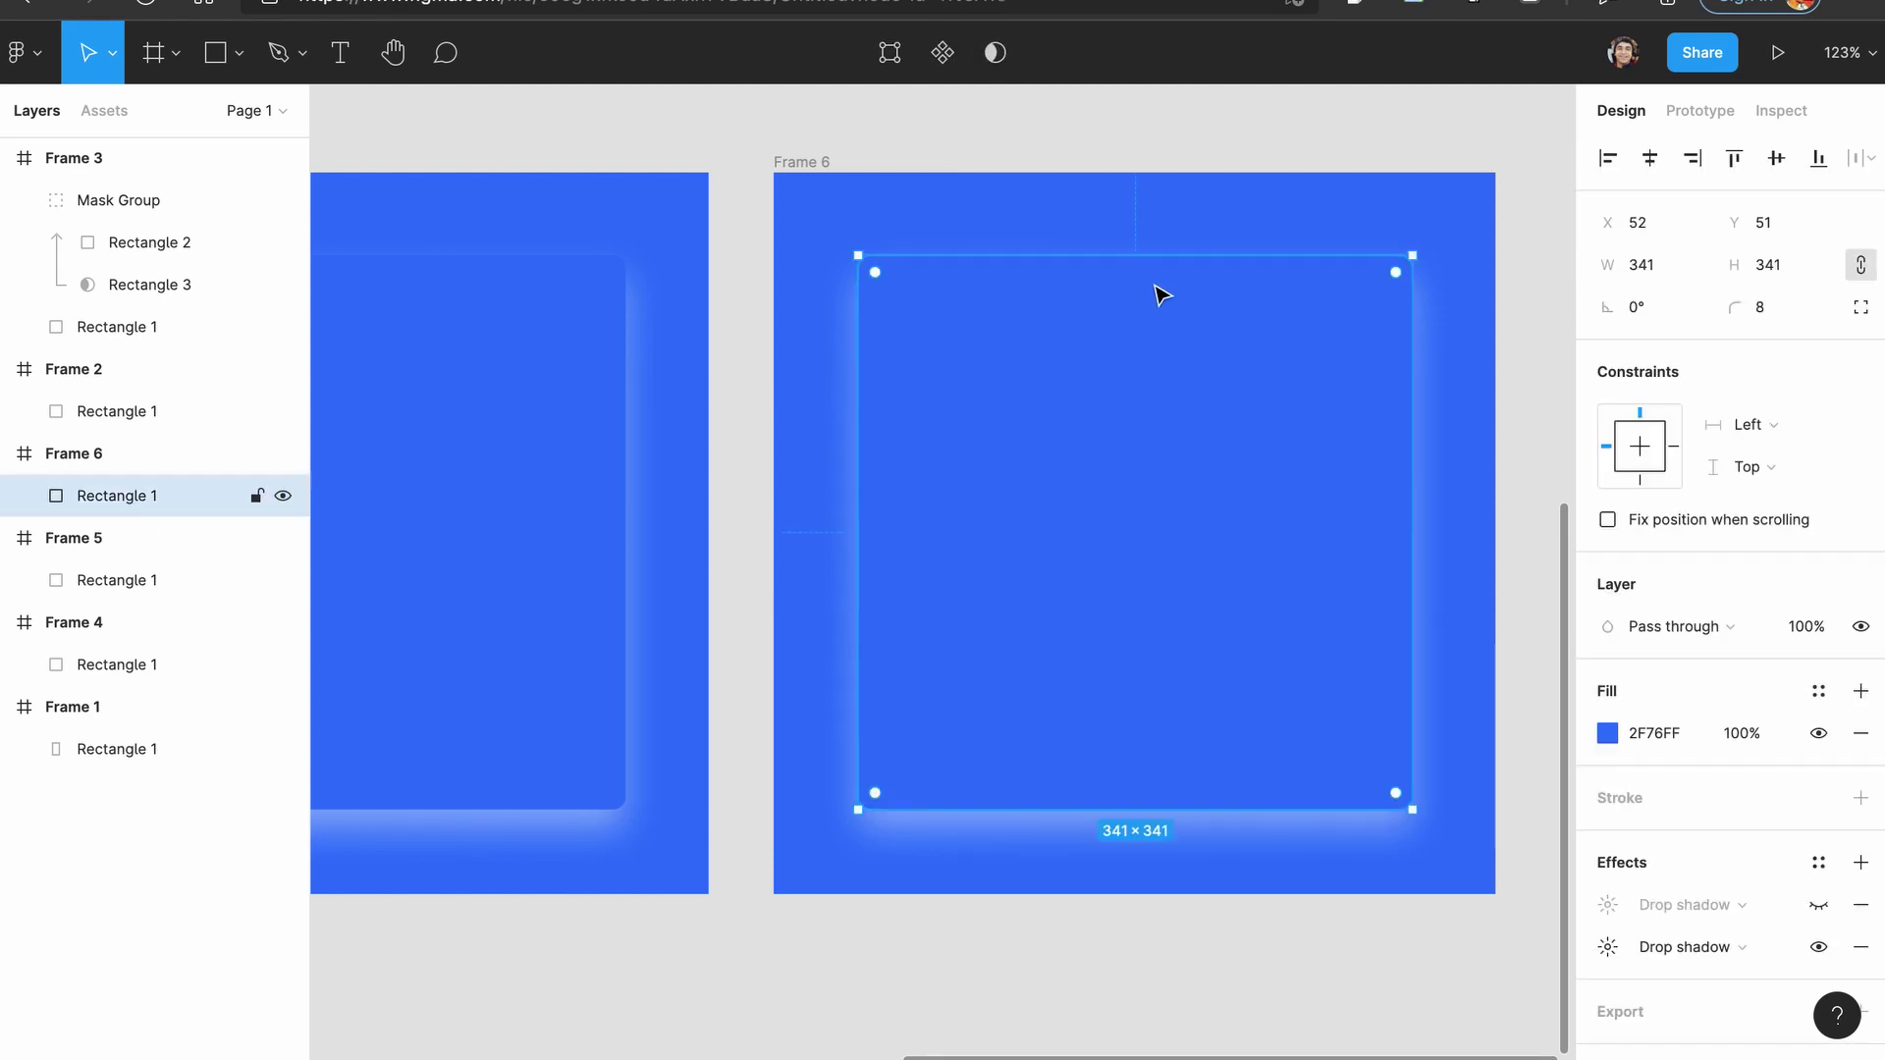
{"action": "scroll", "coordinate": [1694, 770], "scroll_direction": "down", "scroll_amount": 1}
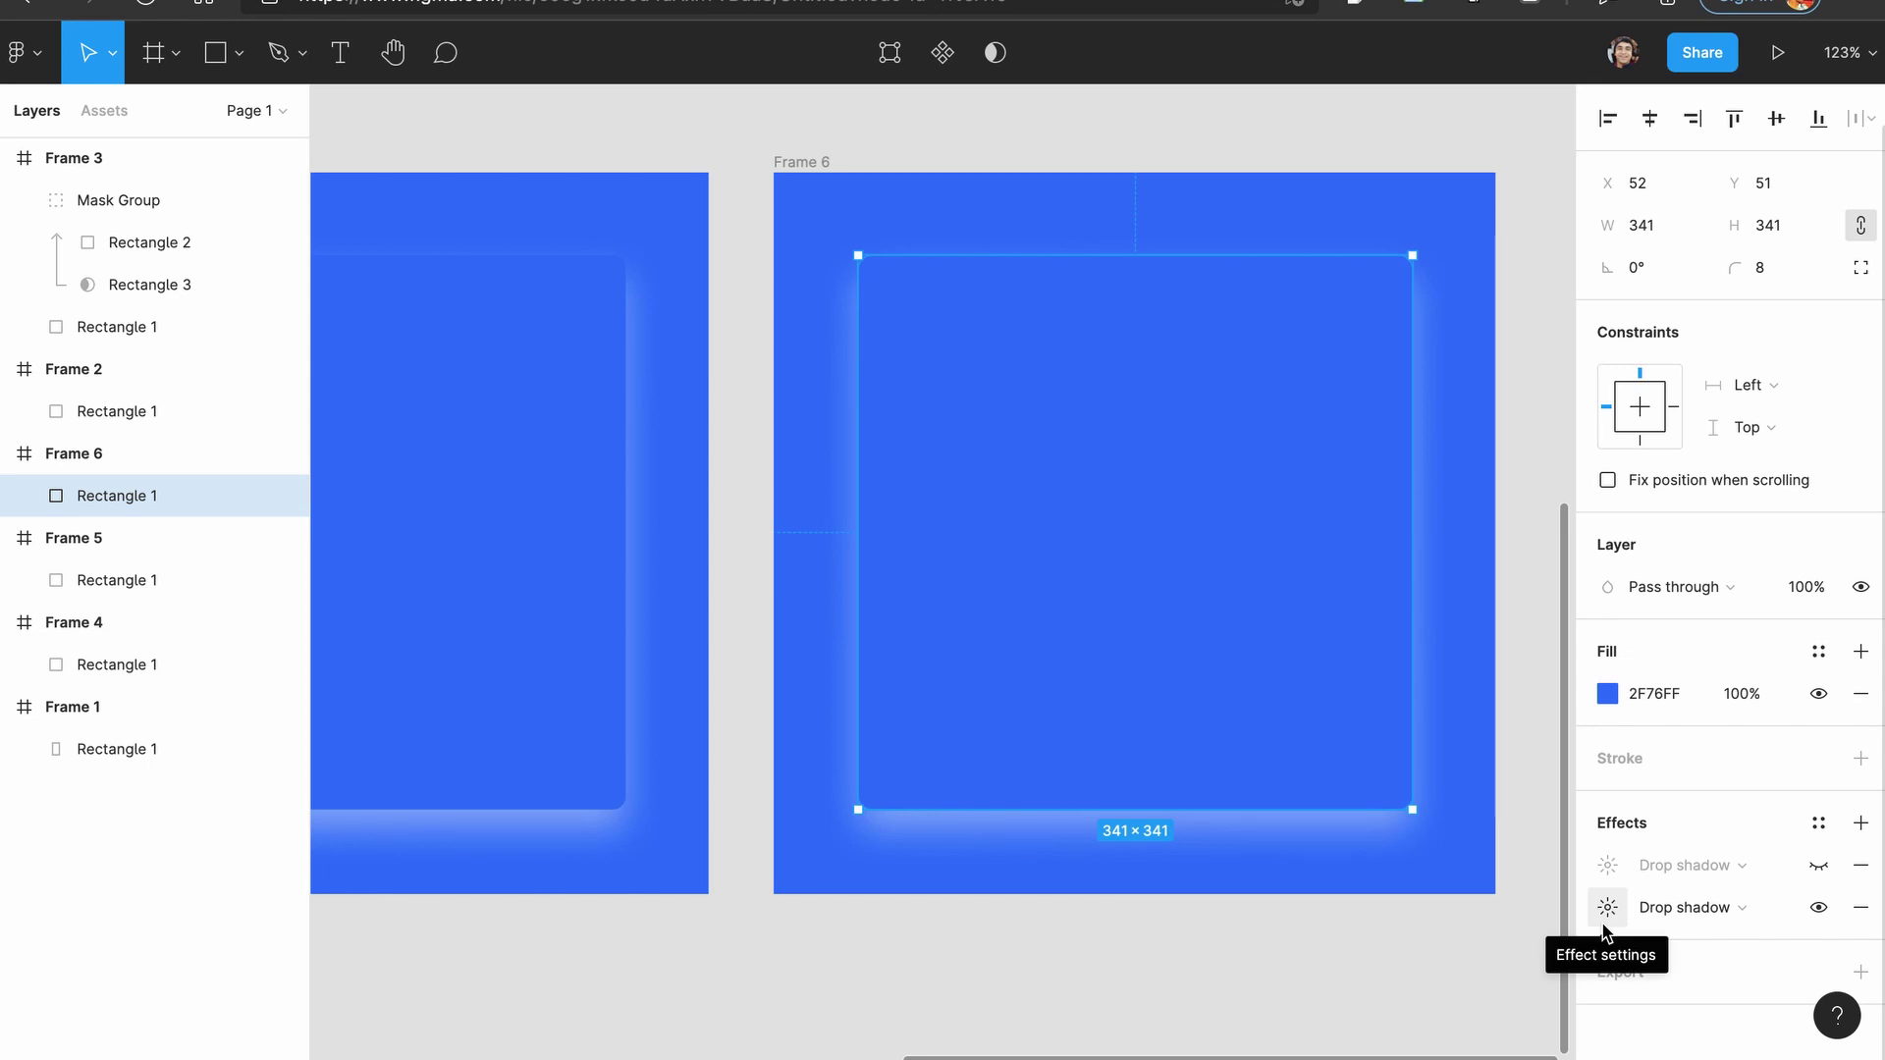
{"action": "key", "text": "Escape"}
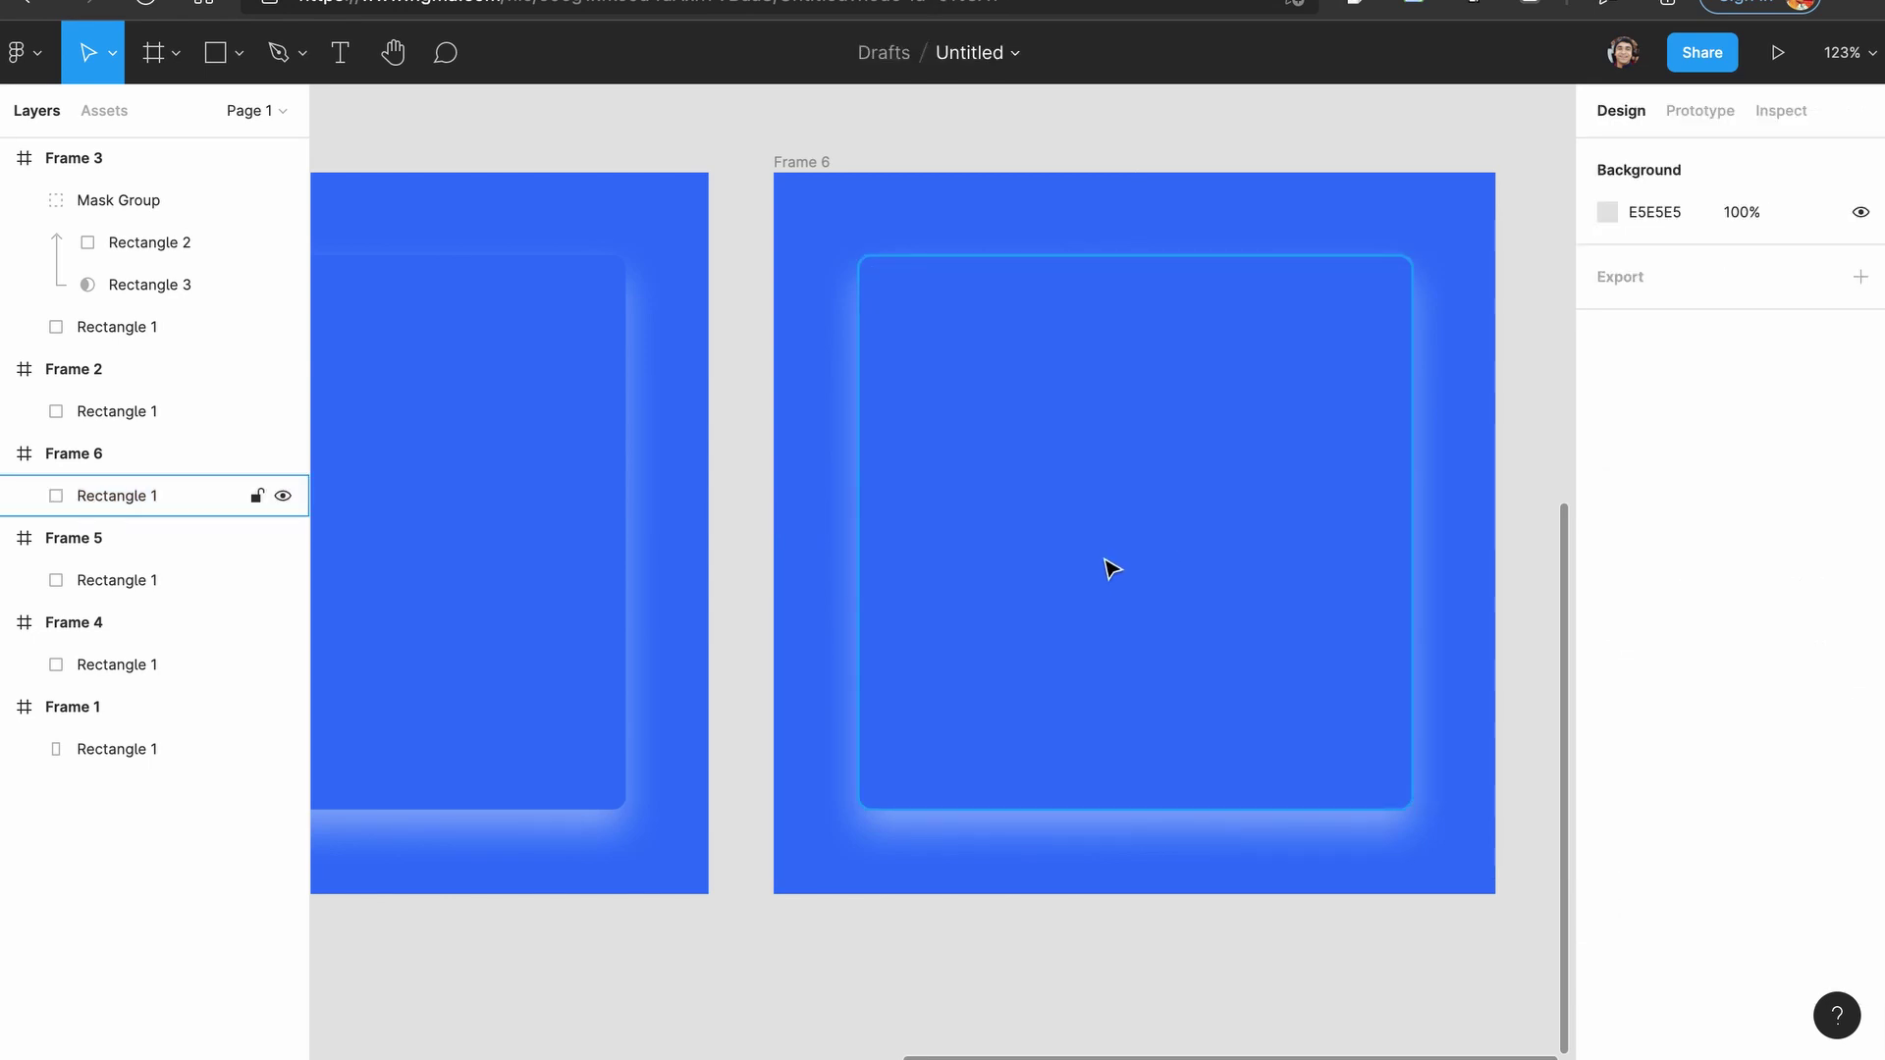
{"action": "mouse_move", "coordinate": [1111, 568]}
{"action": "left_mouse_down"}
{"action": "mouse_move", "coordinate": [1211, 560]}
{"action": "mouse_move", "coordinate": [1109, 545]}
{"action": "mouse_move", "coordinate": [1129, 555]}
{"action": "left_mouse_up"}
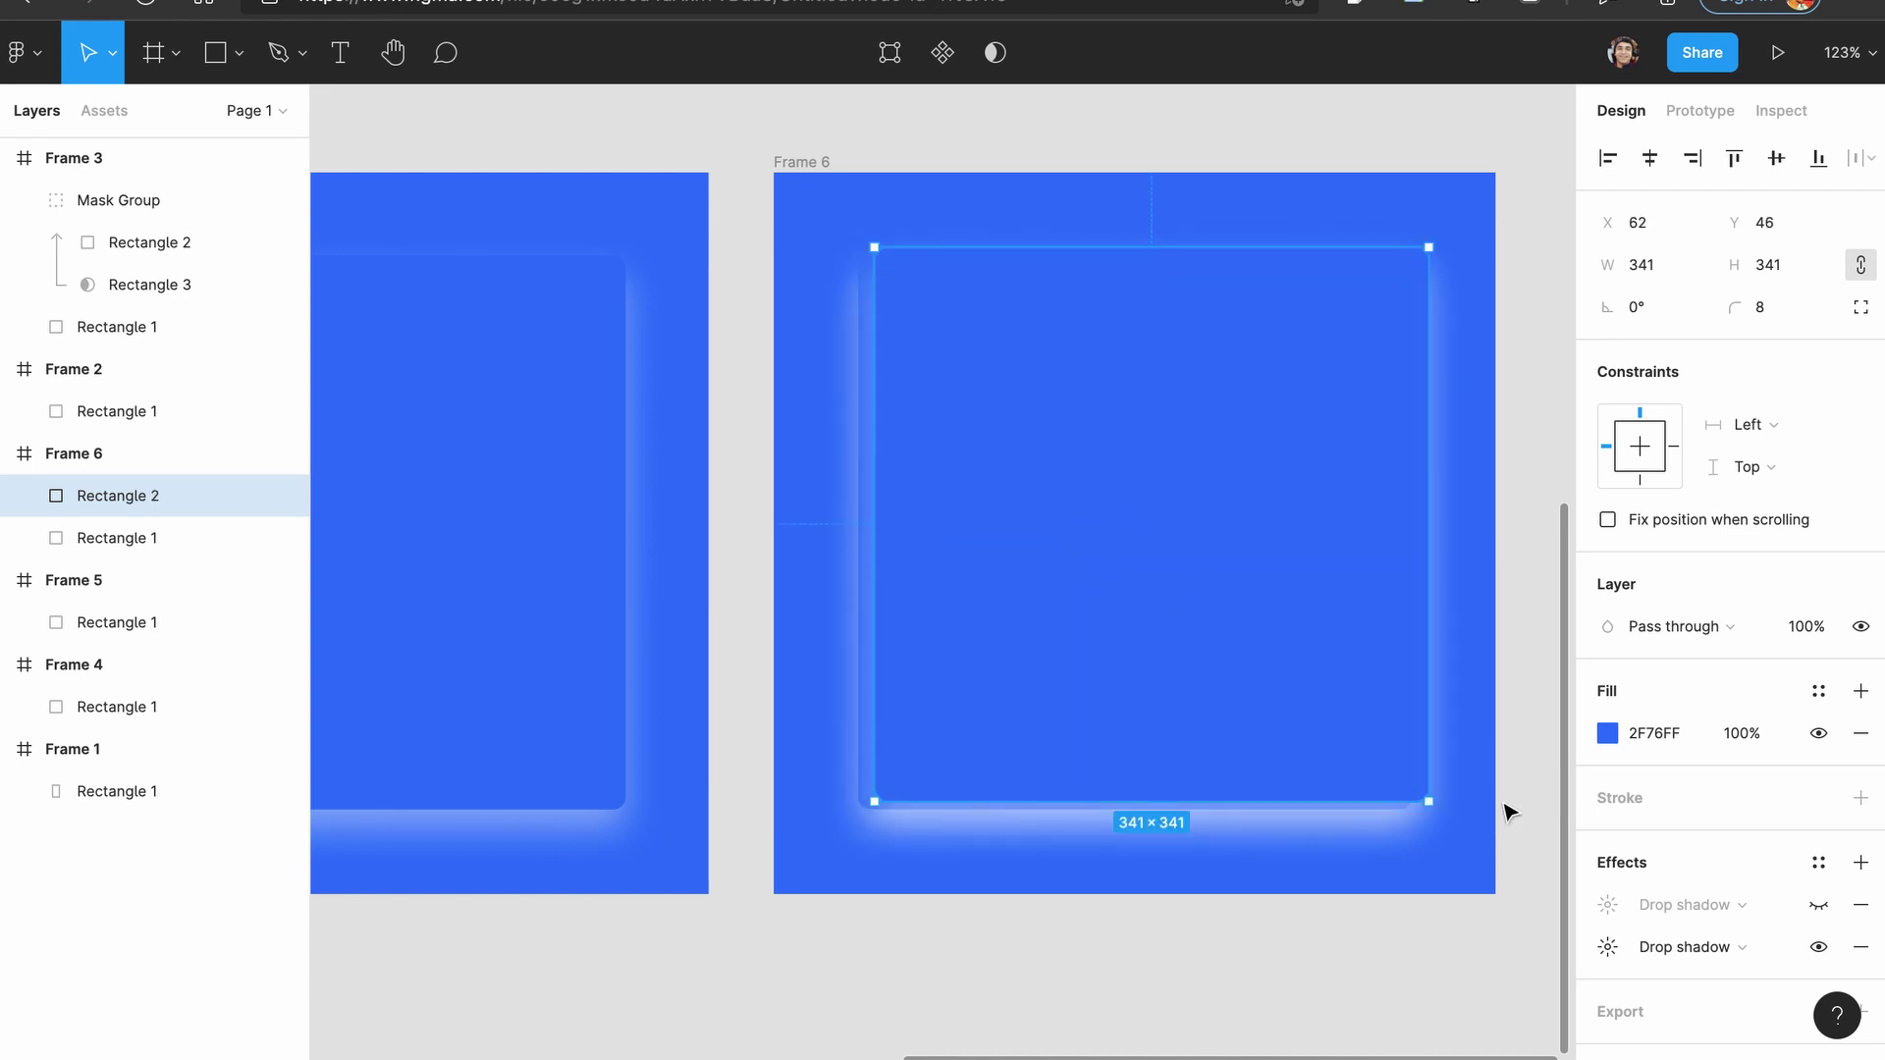
Set the copied square's visible drop shadow to a Y offset of 24 and a blur of 48.
{"action": "left_click", "coordinate": [1610, 948]}
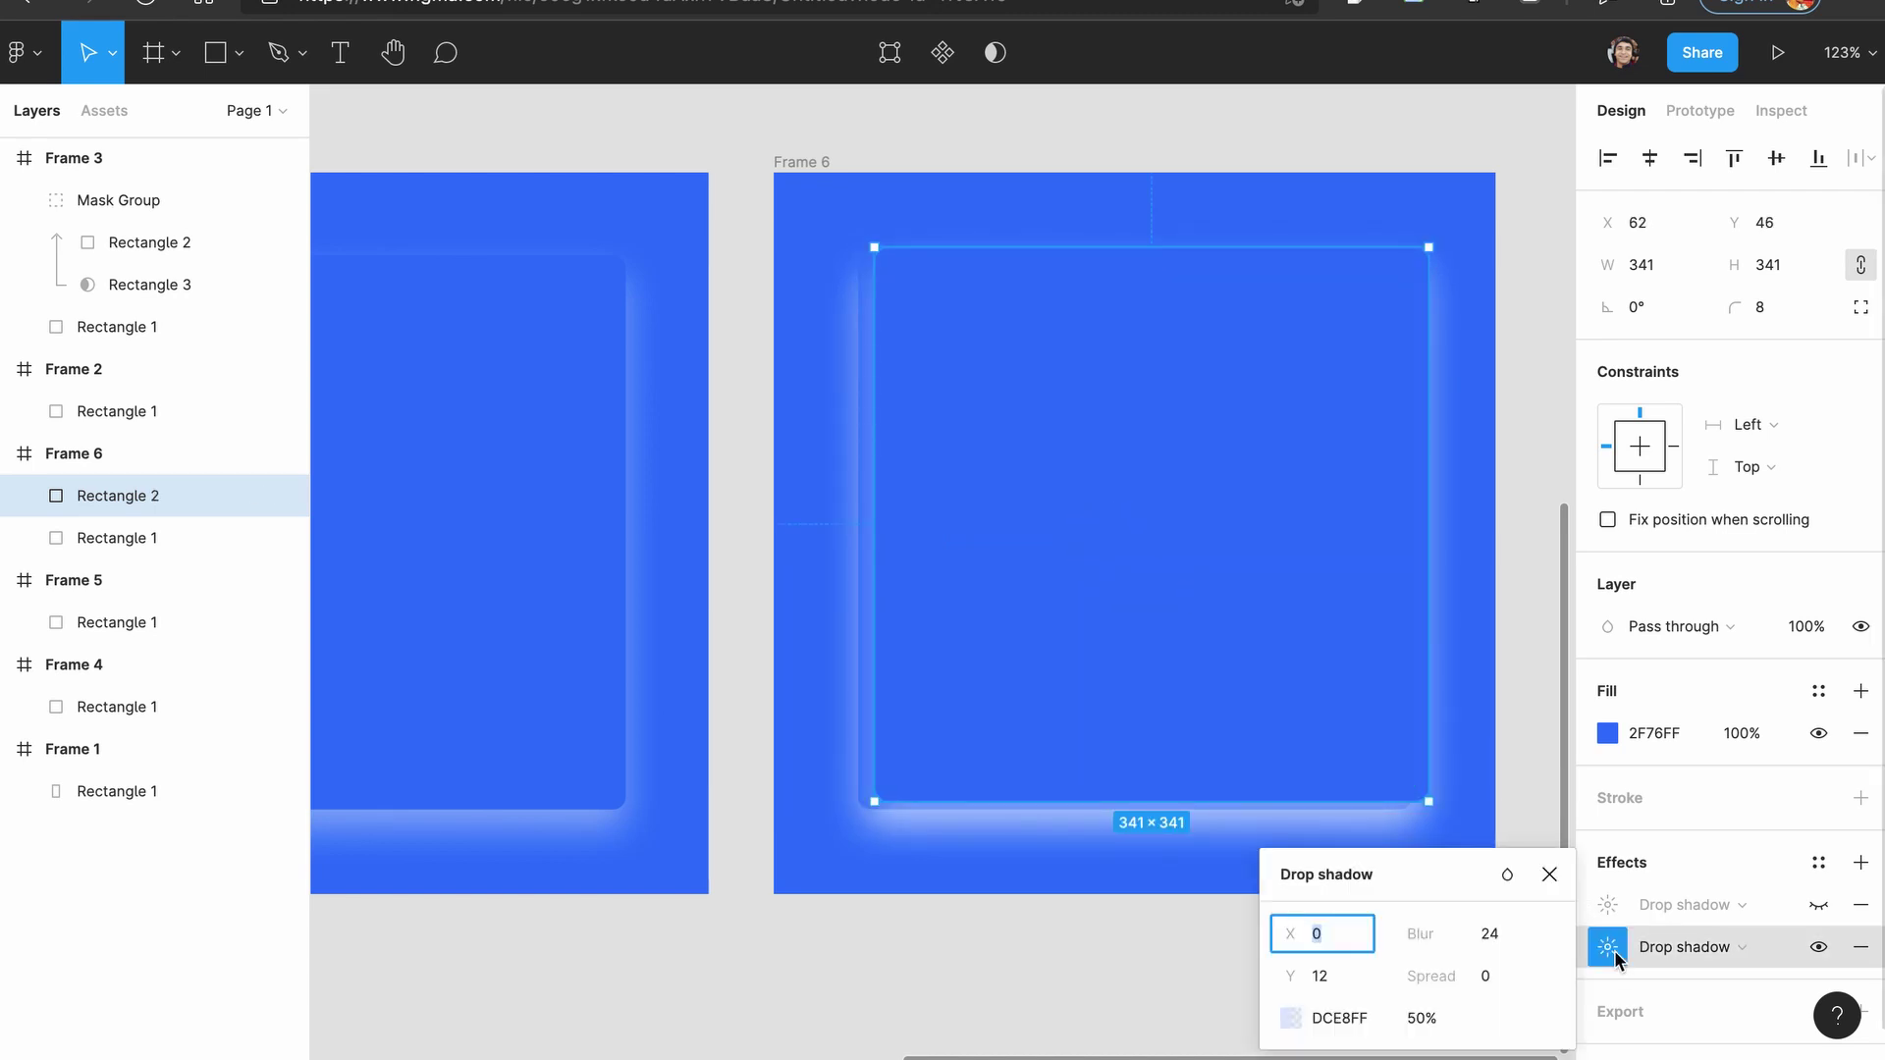
{"action": "left_click", "coordinate": [1345, 977]}
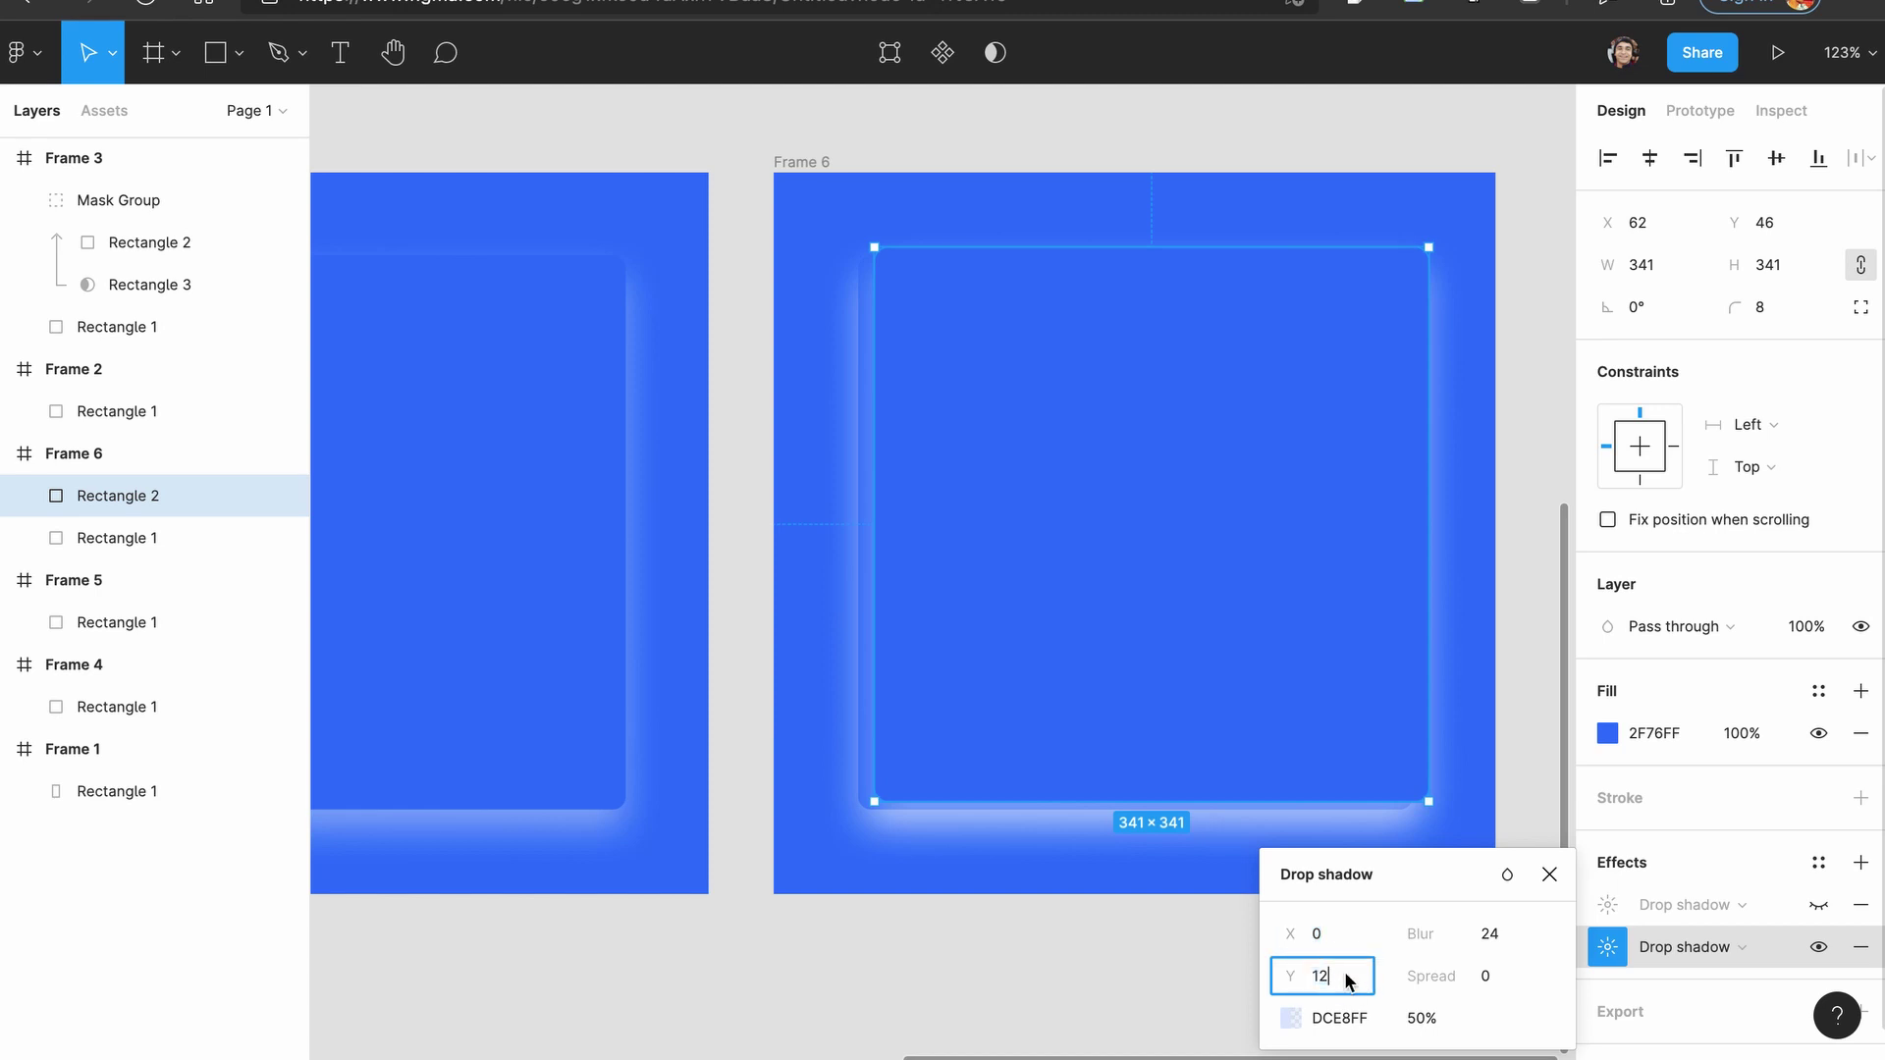
{"action": "type", "text": "24"}
{"action": "key", "text": "Return"}
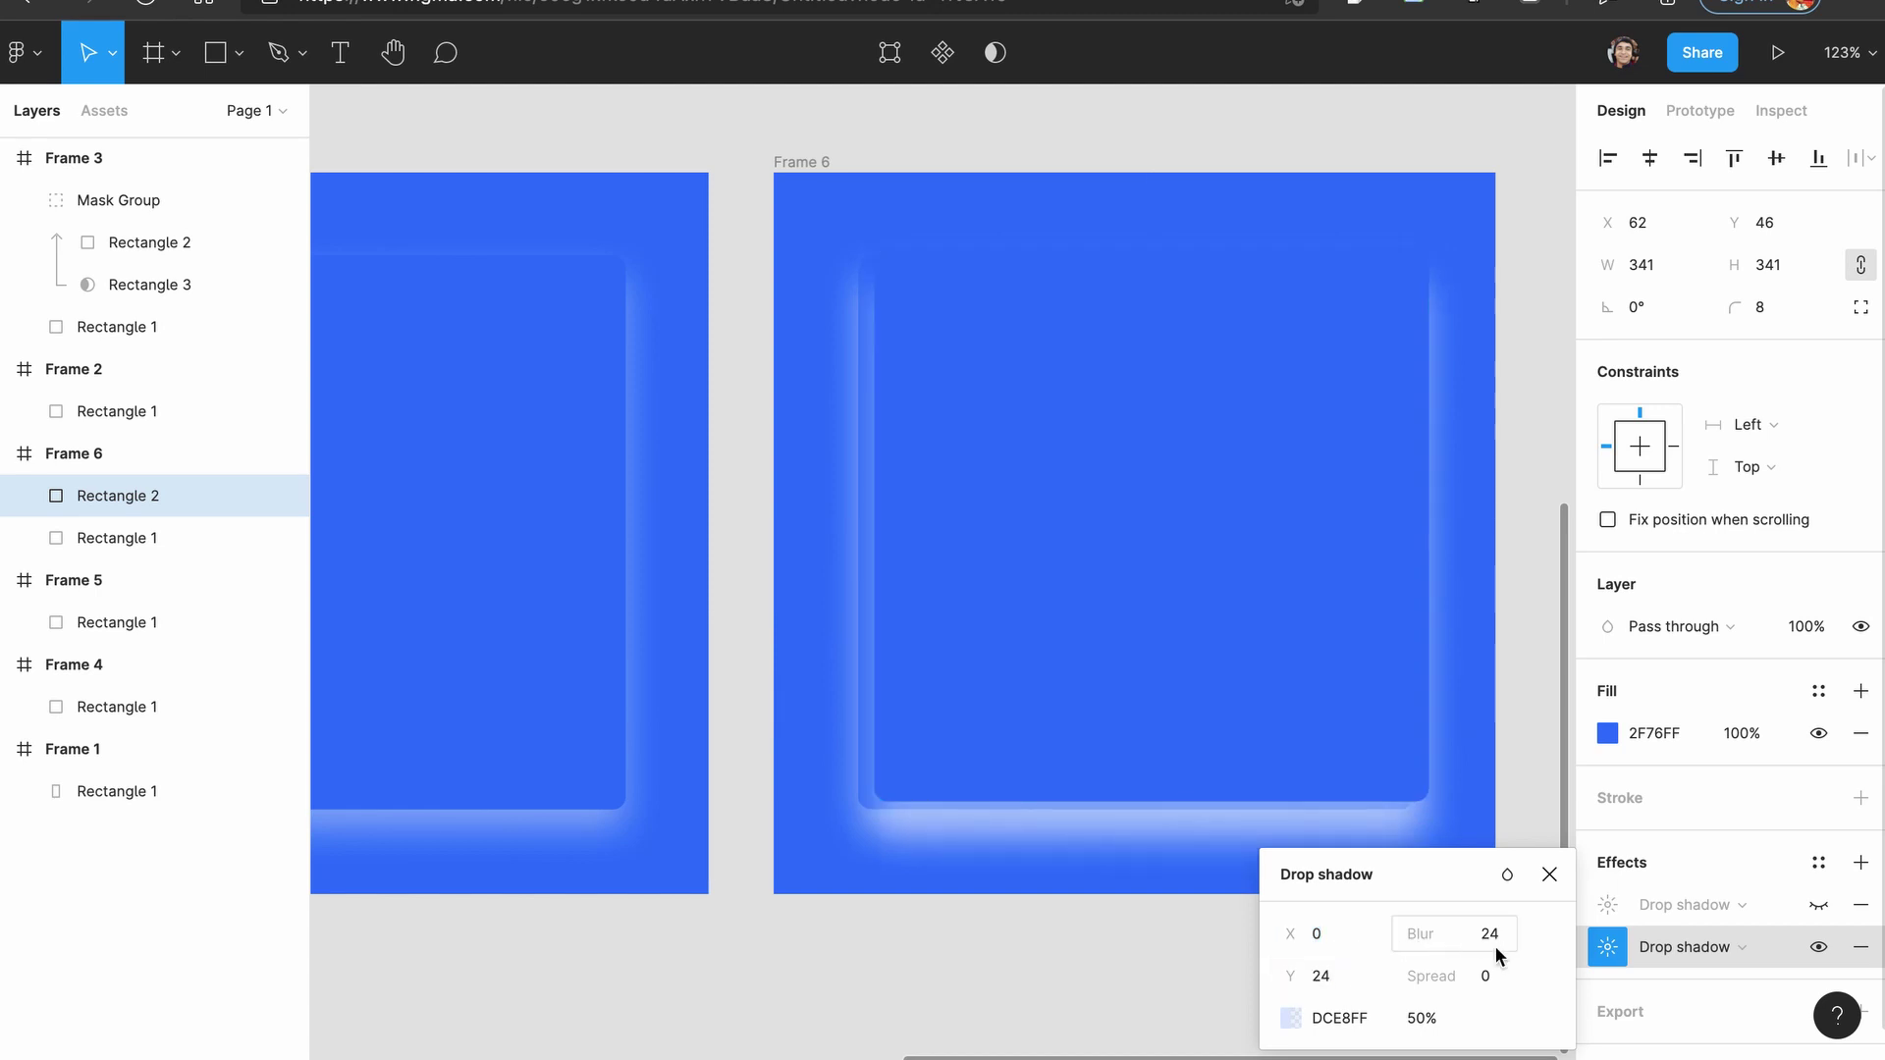
{"action": "left_click", "coordinate": [1494, 940]}
{"action": "type", "text": "48"}
{"action": "key", "text": "Return"}
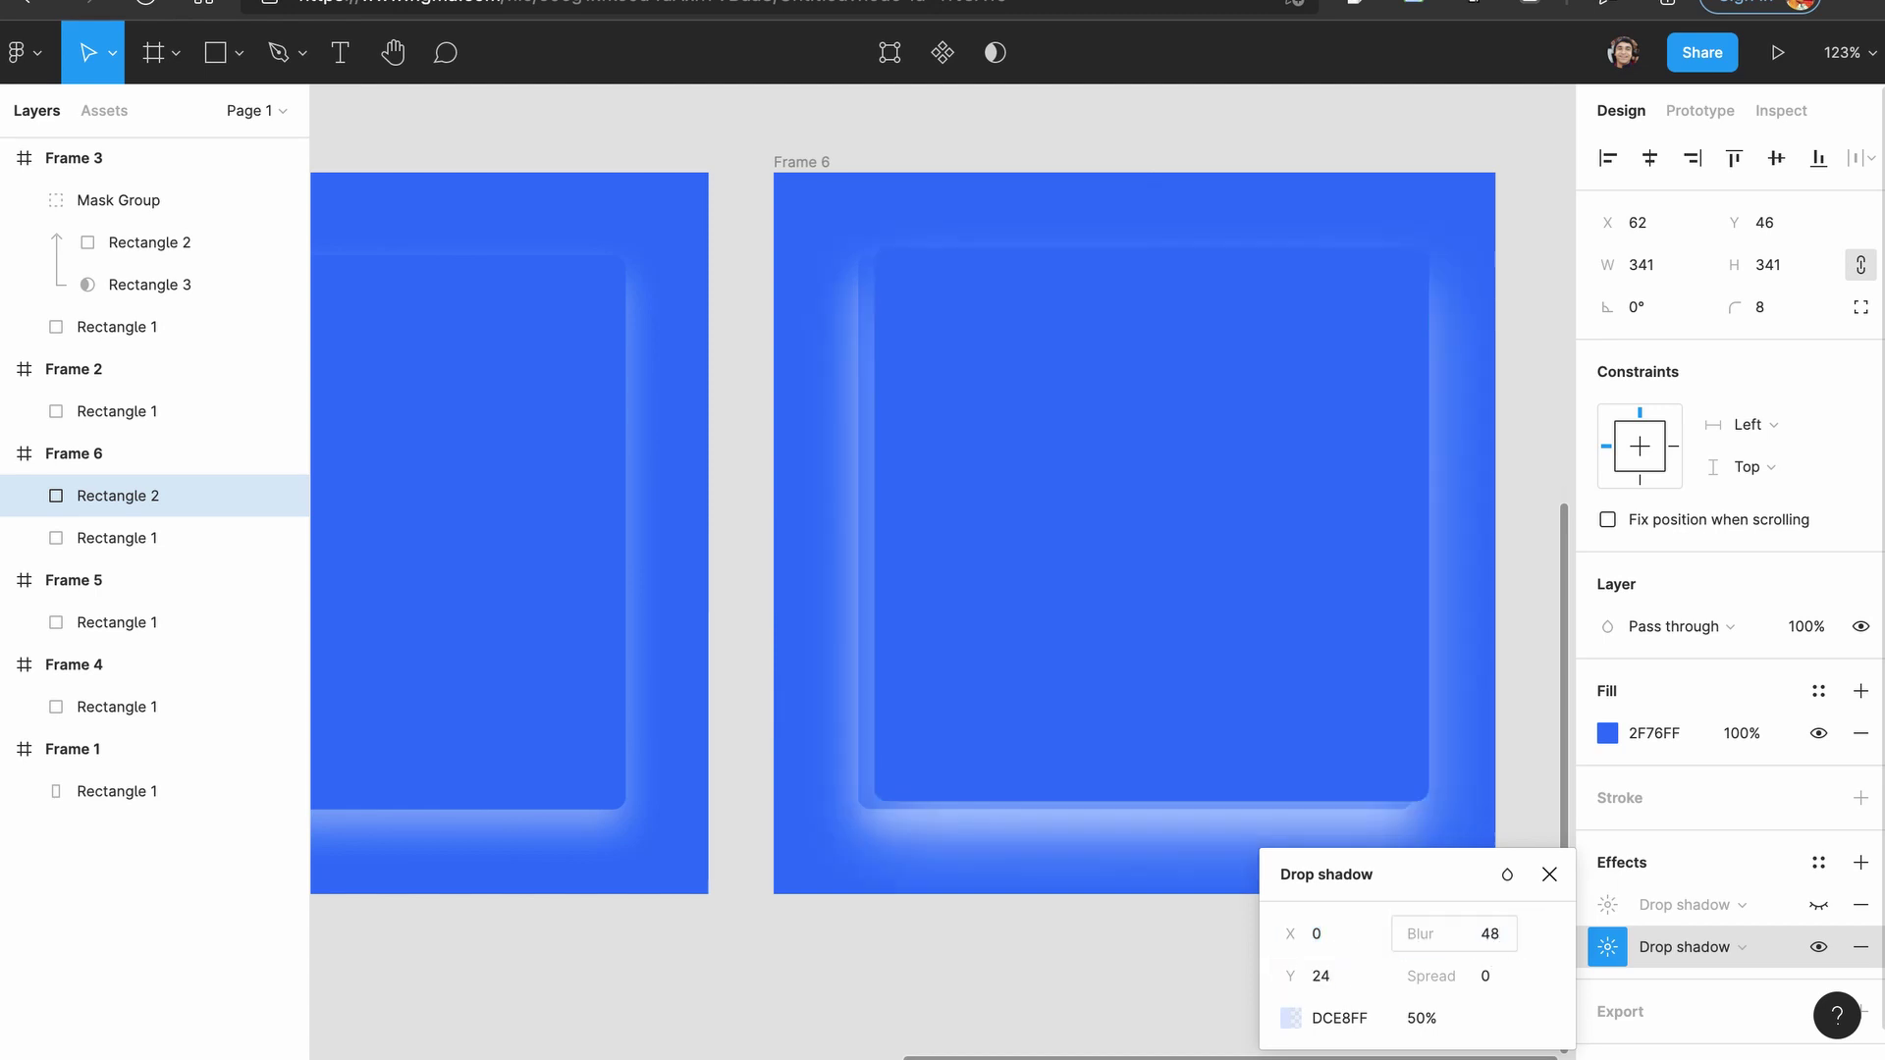
Move the copied square in Frame 6 over the original at X 51, Y 51 and check the layered glow.
{"action": "left_click", "coordinate": [1232, 646]}
{"action": "left_click_drag", "start_coordinate": [1232, 646], "coordinate": [1209, 639]}
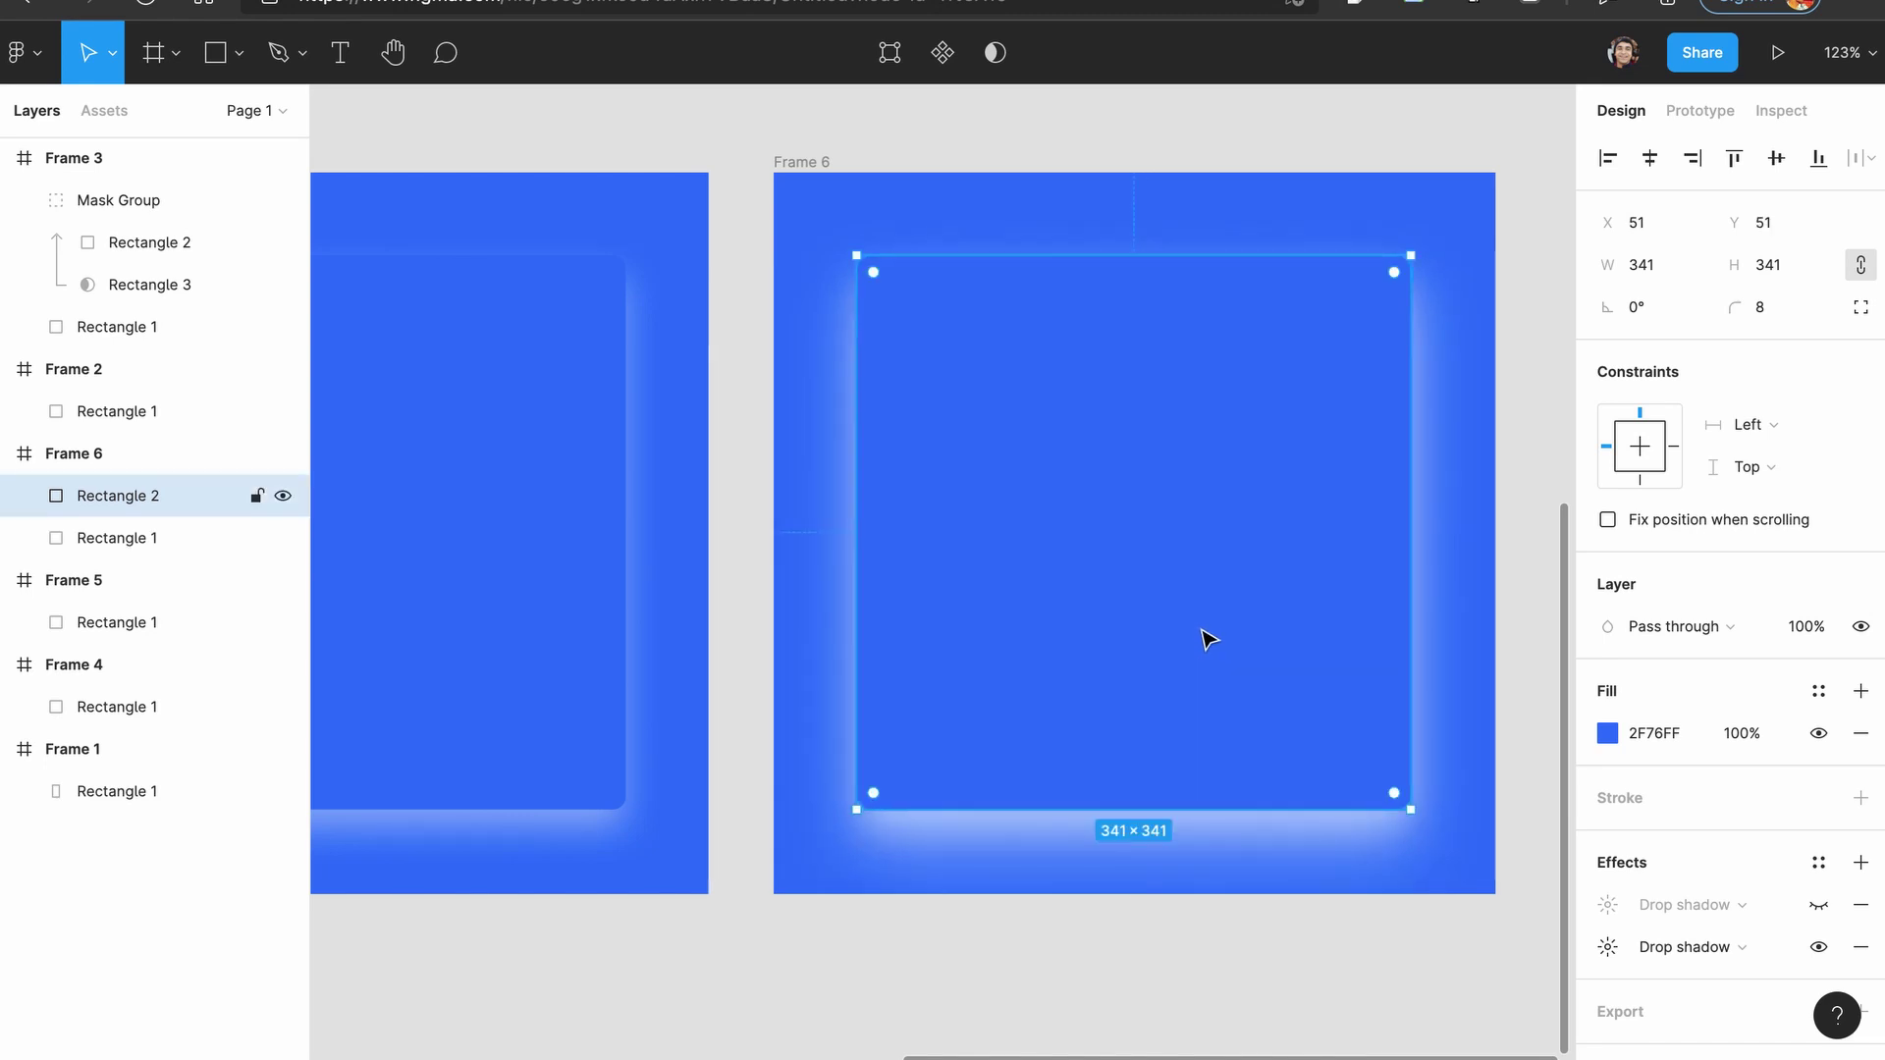
{"action": "left_click", "coordinate": [1489, 787]}
{"action": "scroll", "coordinate": [1489, 787], "scroll_direction": "up", "scroll_amount": 10}
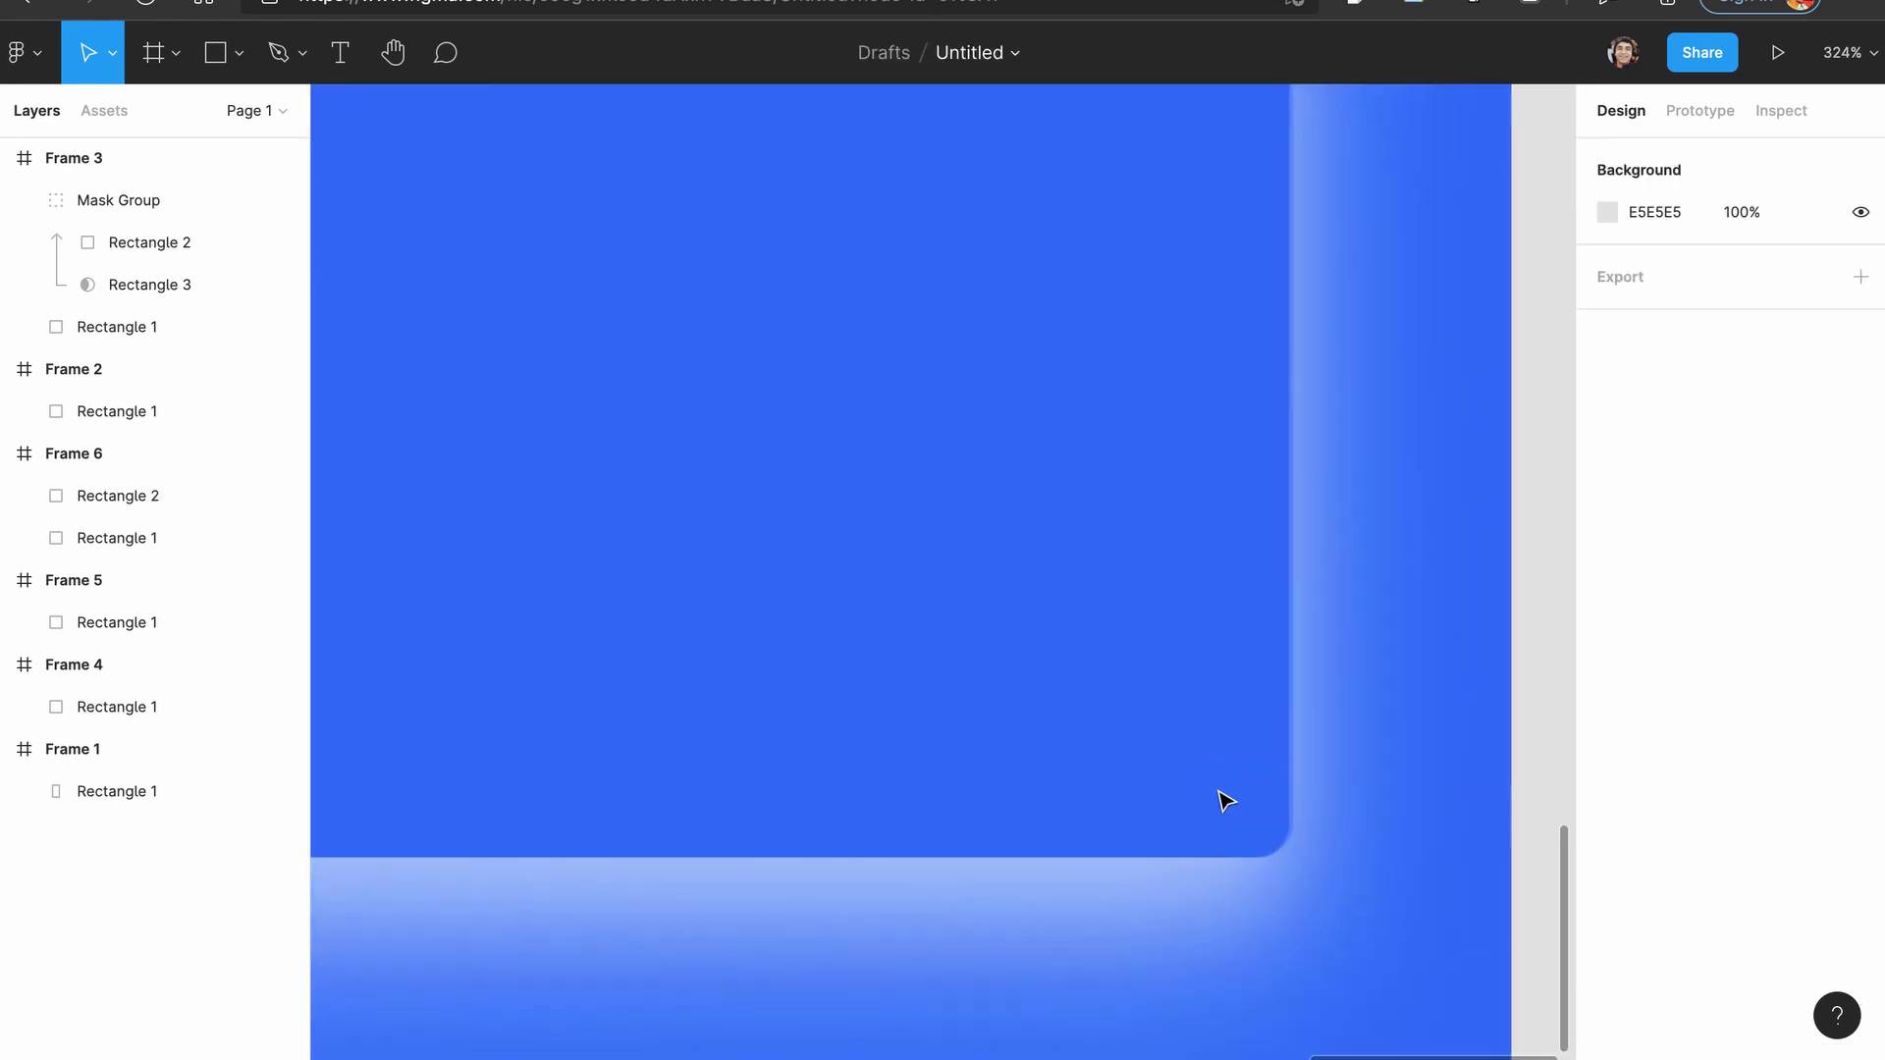
{"action": "scroll", "coordinate": [1232, 686], "scroll_direction": "down", "scroll_amount": 5}
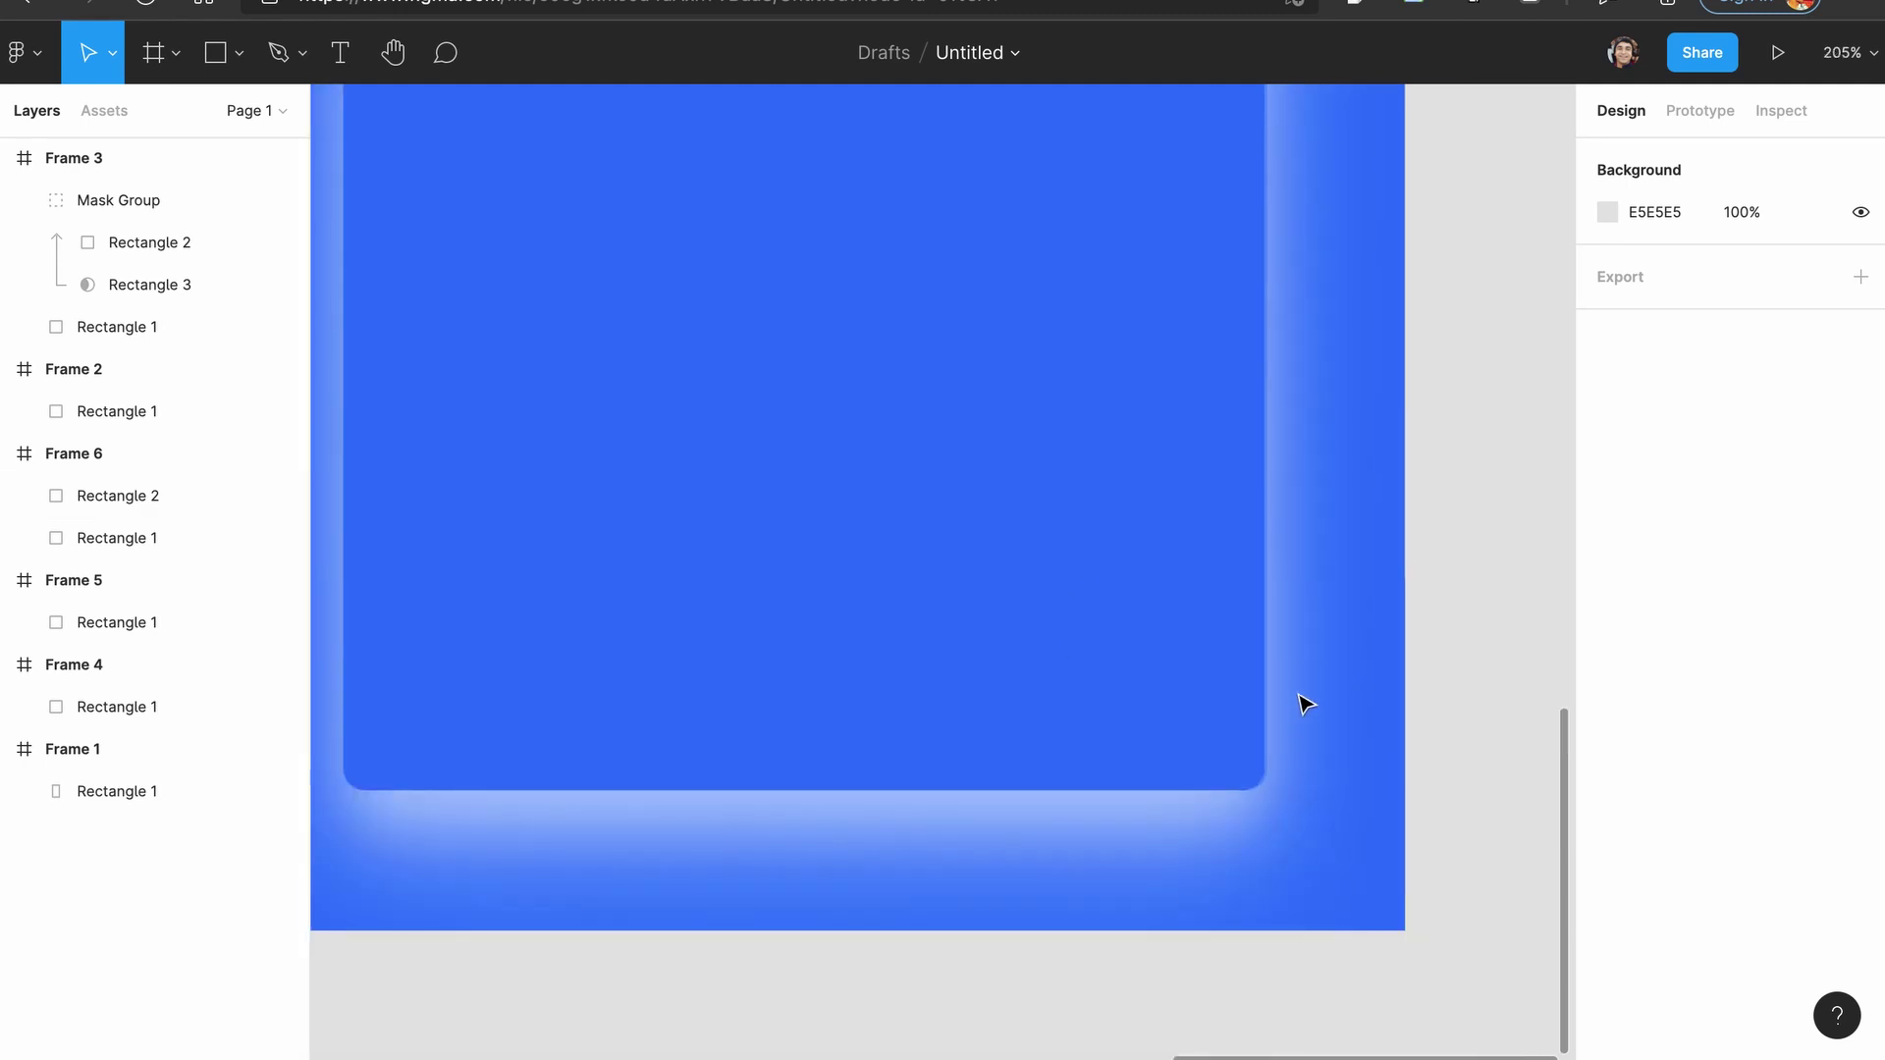
{"action": "scroll", "coordinate": [1379, 723], "scroll_direction": "down", "scroll_amount": 2}
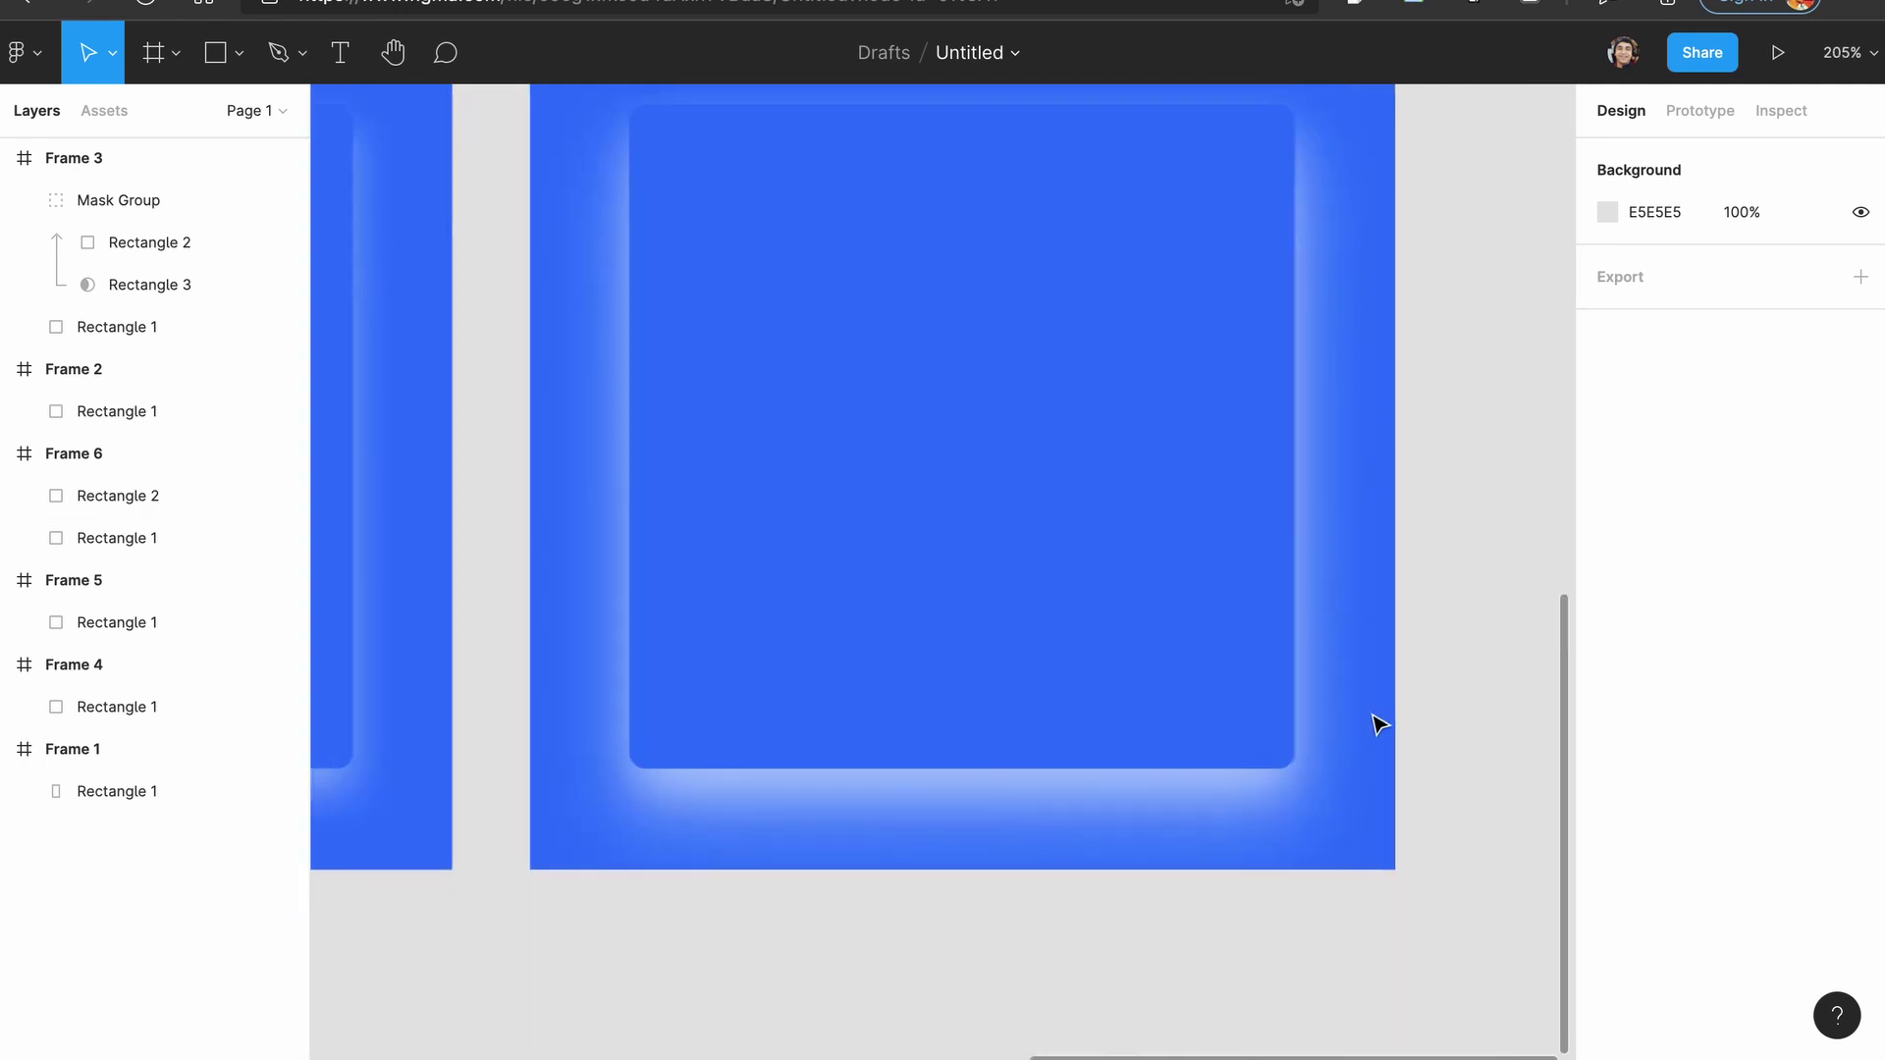
{"action": "scroll", "coordinate": [1379, 723], "scroll_direction": "up", "scroll_amount": 1}
{"action": "scroll", "coordinate": [1379, 723], "scroll_direction": "left", "scroll_amount": 1}
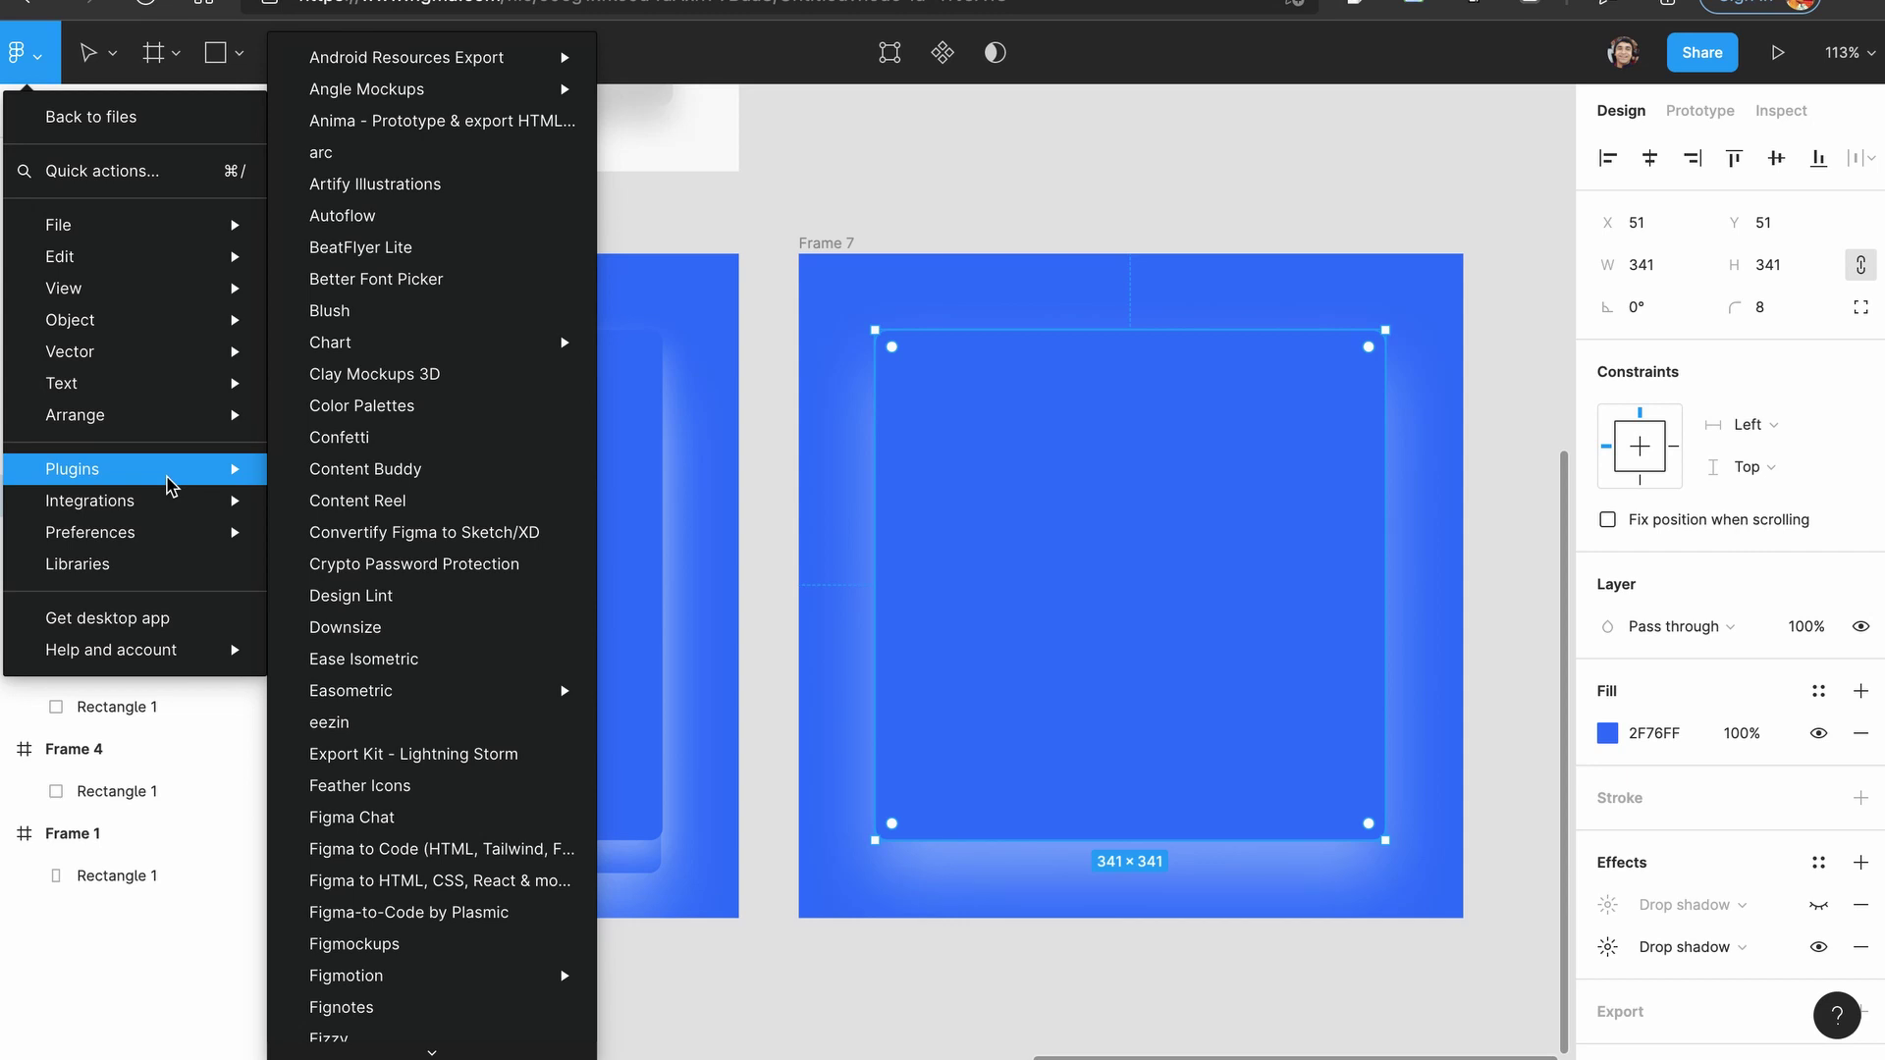
Open the Shadow Maker plugin for Frame 7's square and move its window off most of the square.
{"action": "scroll", "coordinate": [475, 503], "scroll_direction": "down", "scroll_amount": 10}
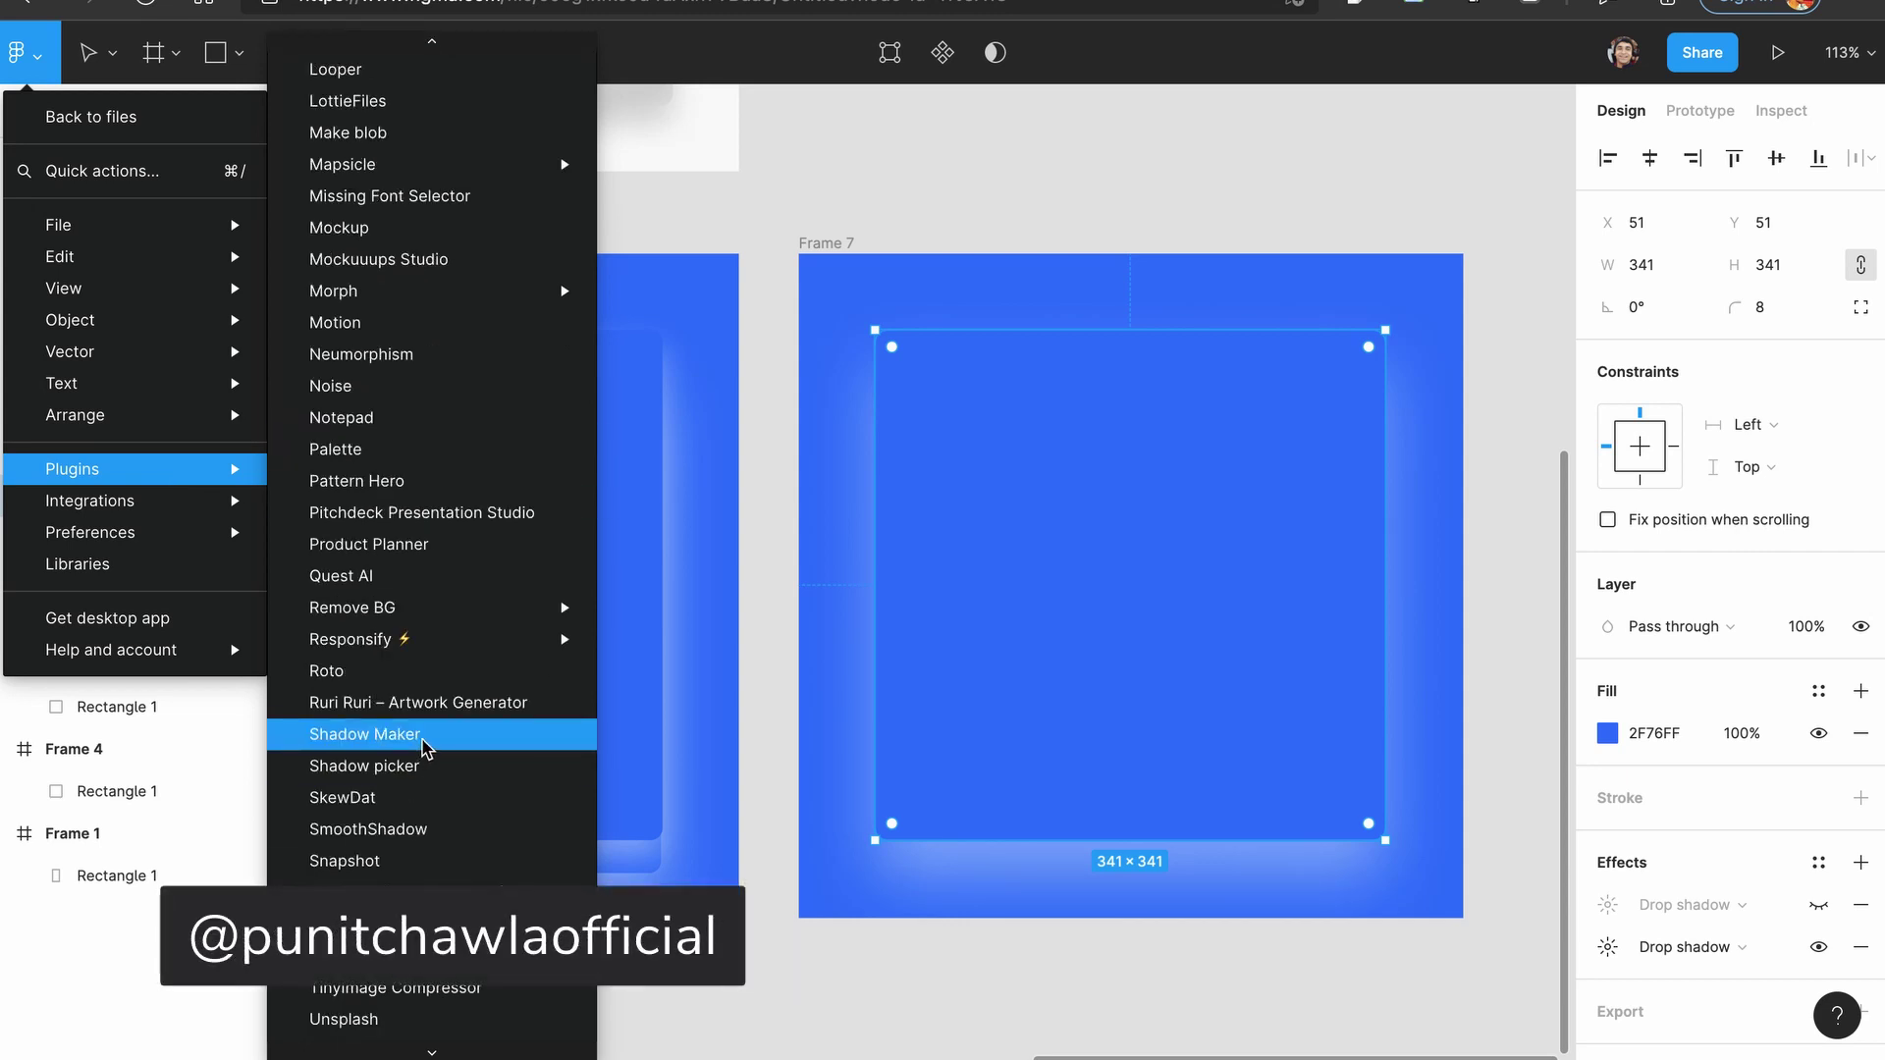
{"action": "left_click", "coordinate": [350, 744]}
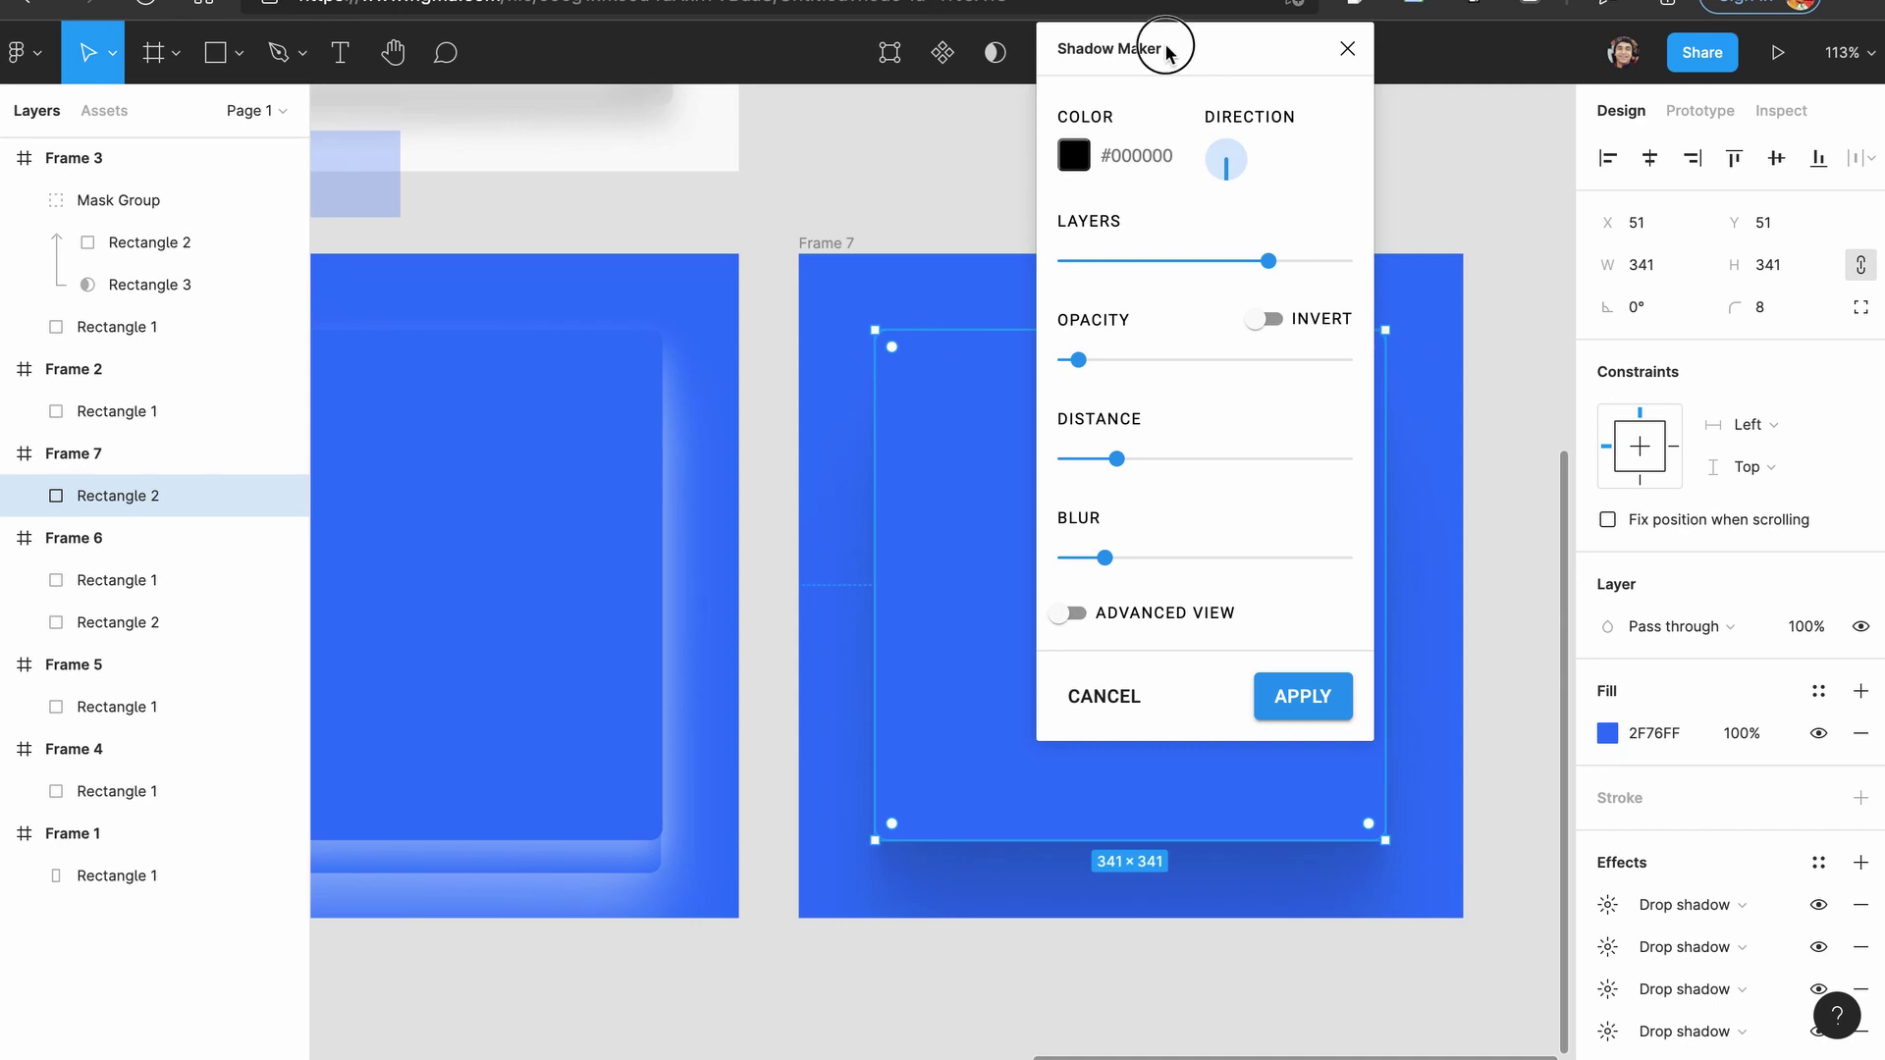
{"action": "left_click_drag", "start_coordinate": [1168, 46], "coordinate": [1414, 84]}
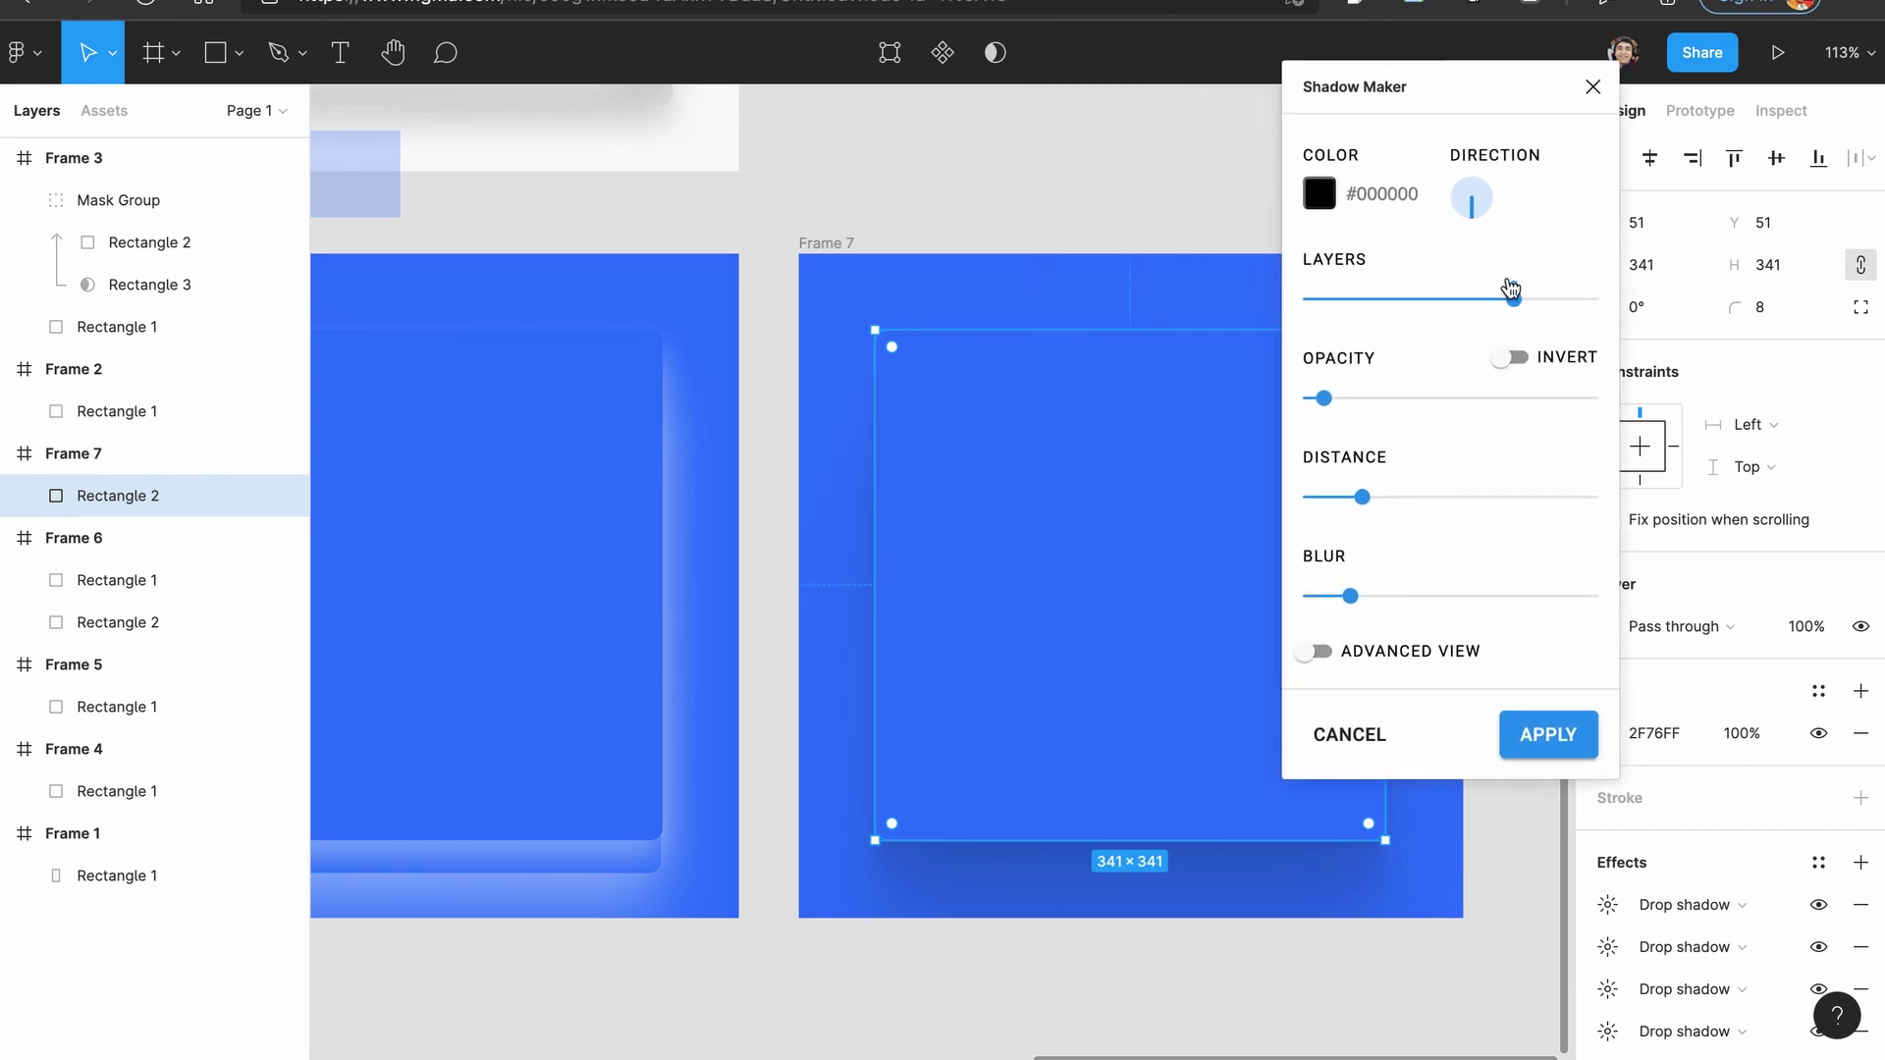
Raise the generated shadow's layers to the maximum and set its opacity to 0.13.
{"action": "left_click_drag", "start_coordinate": [1514, 300], "coordinate": [1596, 303]}
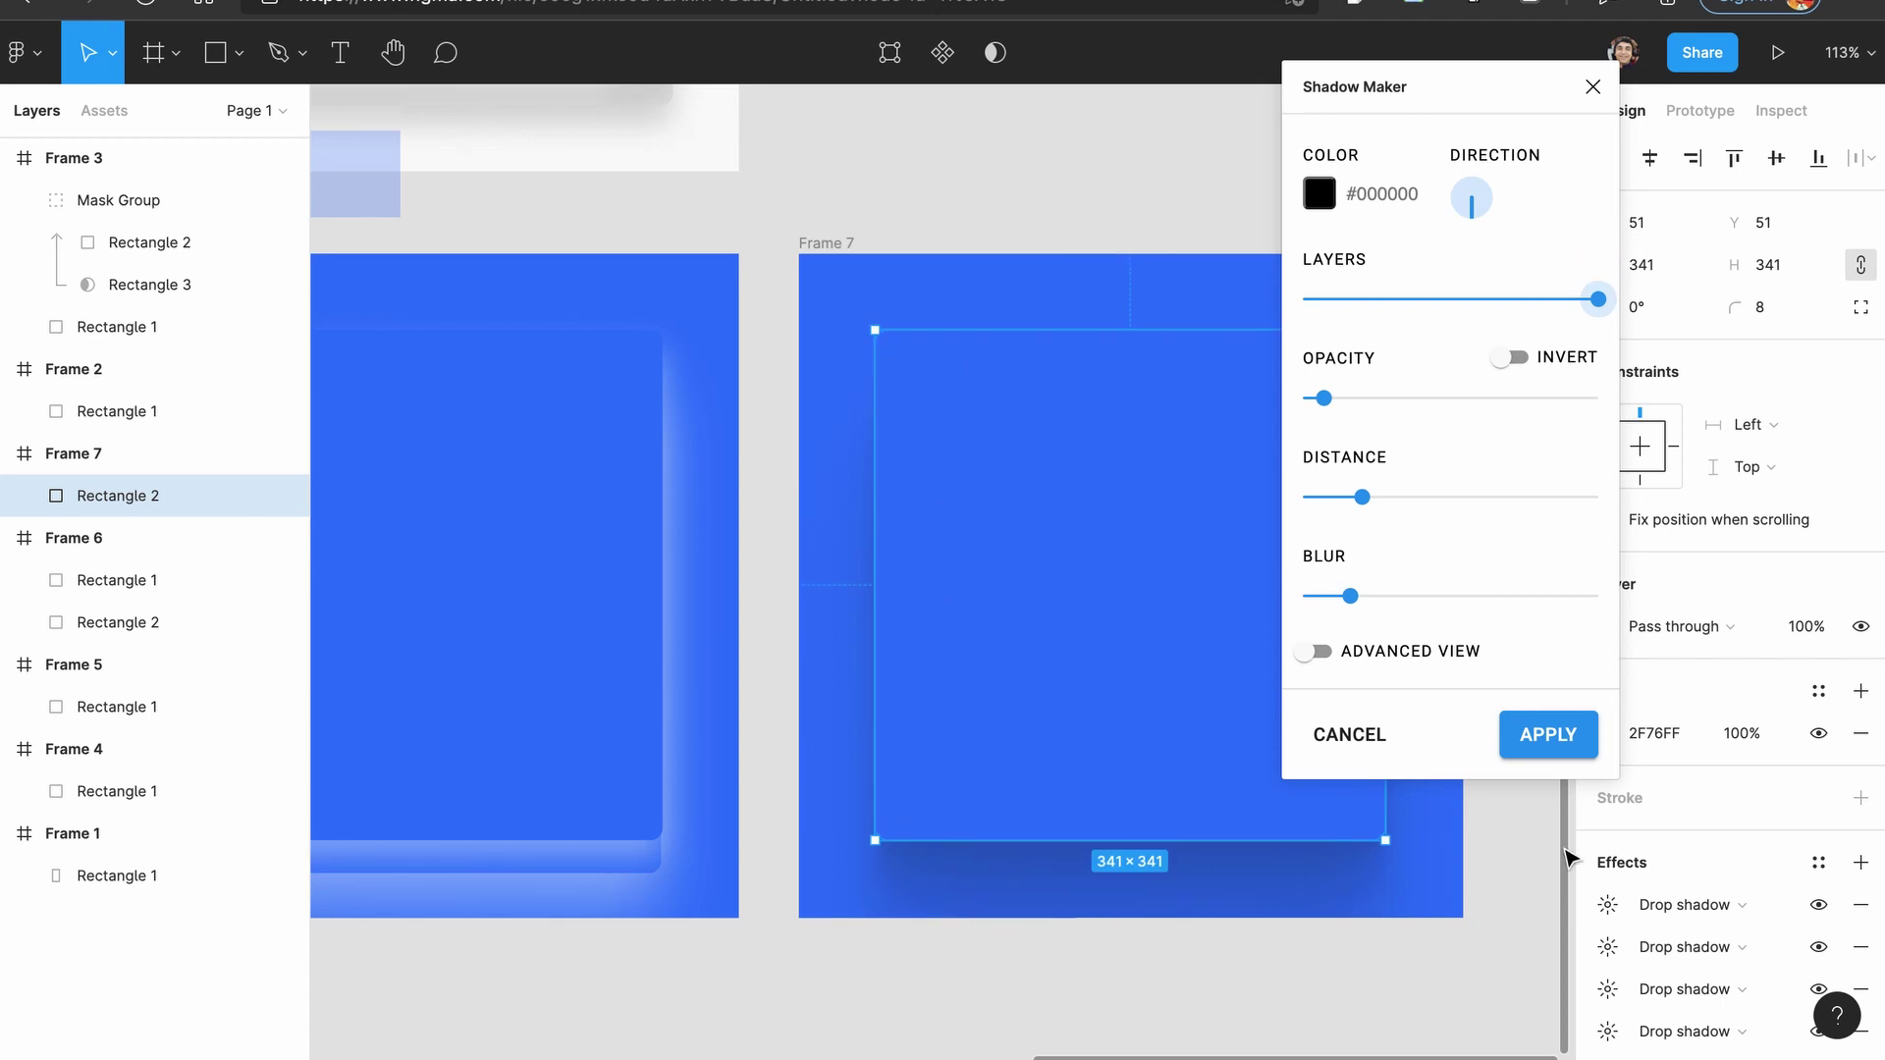
{"action": "left_click", "coordinate": [1341, 406]}
{"action": "mouse_move", "coordinate": [1343, 408]}
{"action": "left_mouse_down"}
{"action": "mouse_move", "coordinate": [1439, 404]}
{"action": "mouse_move", "coordinate": [1346, 420]}
{"action": "left_mouse_up"}
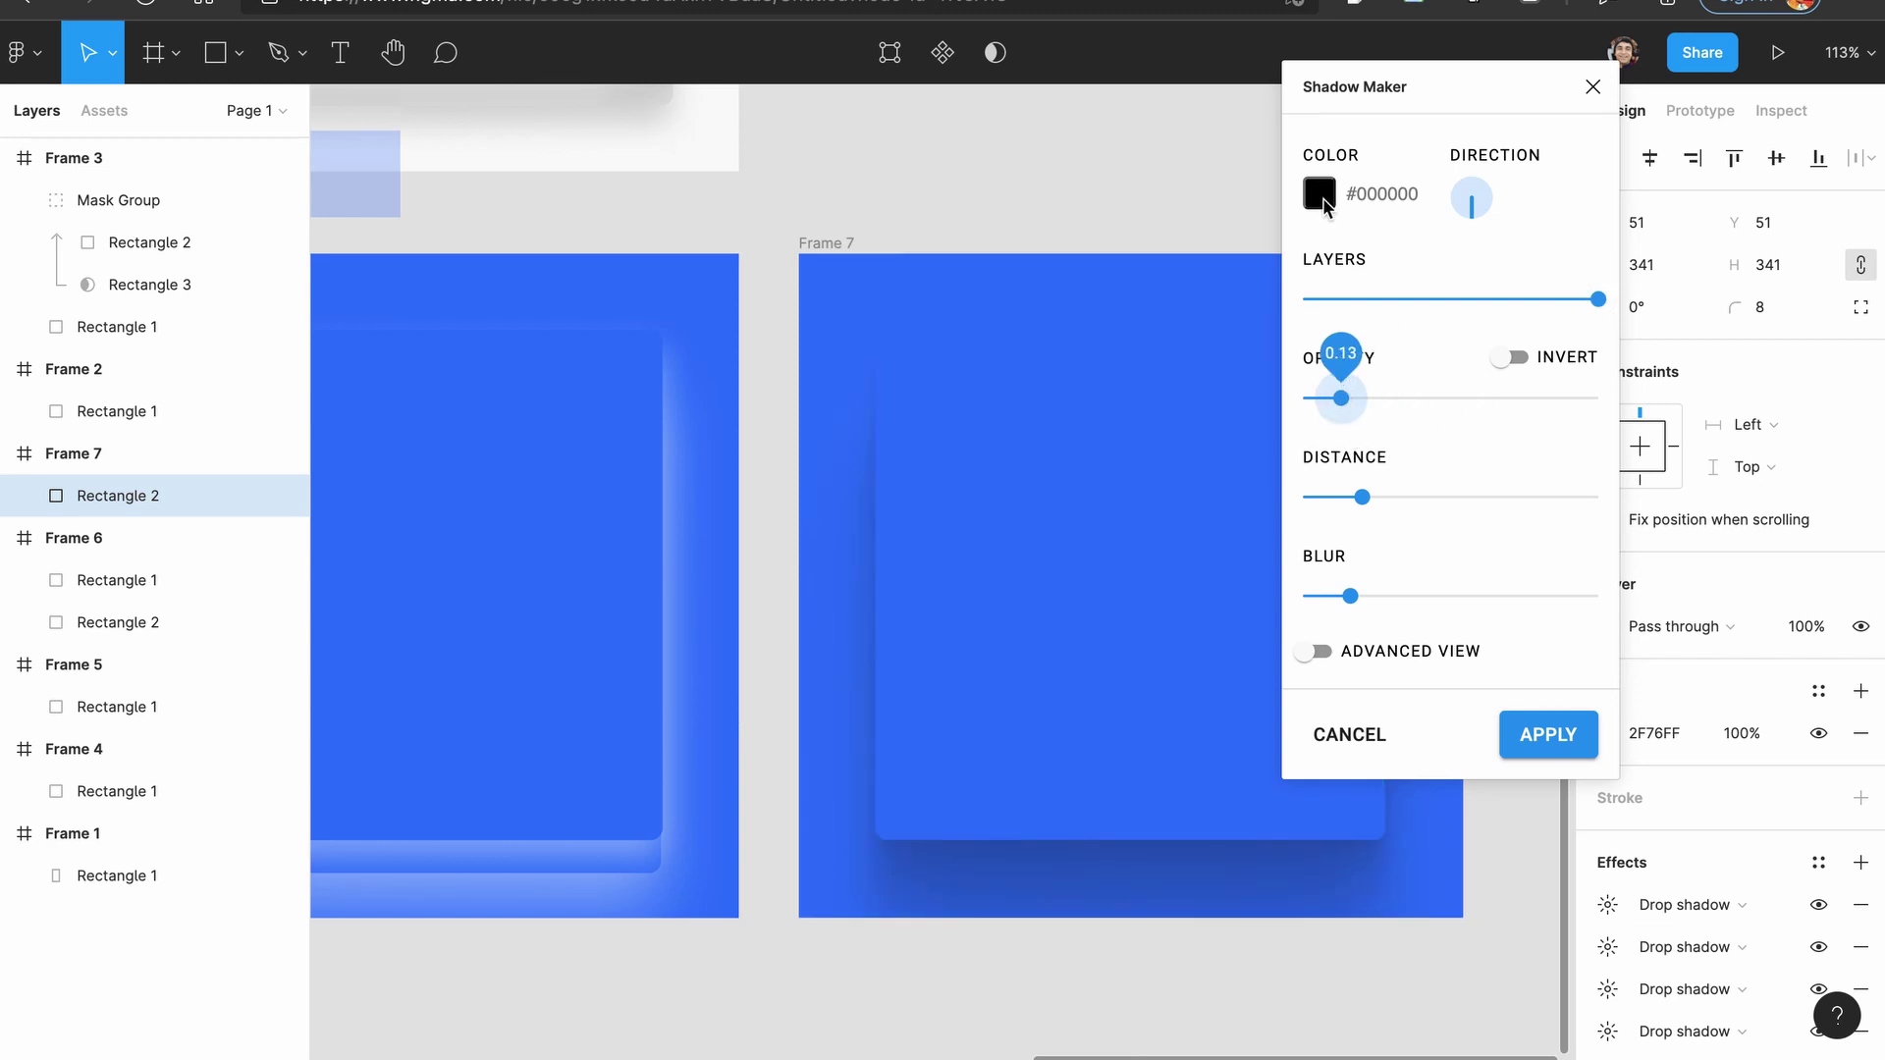
Point the generated shadow's direction to the right and slightly down, and set its blur to 295.
{"action": "left_click", "coordinate": [1490, 222]}
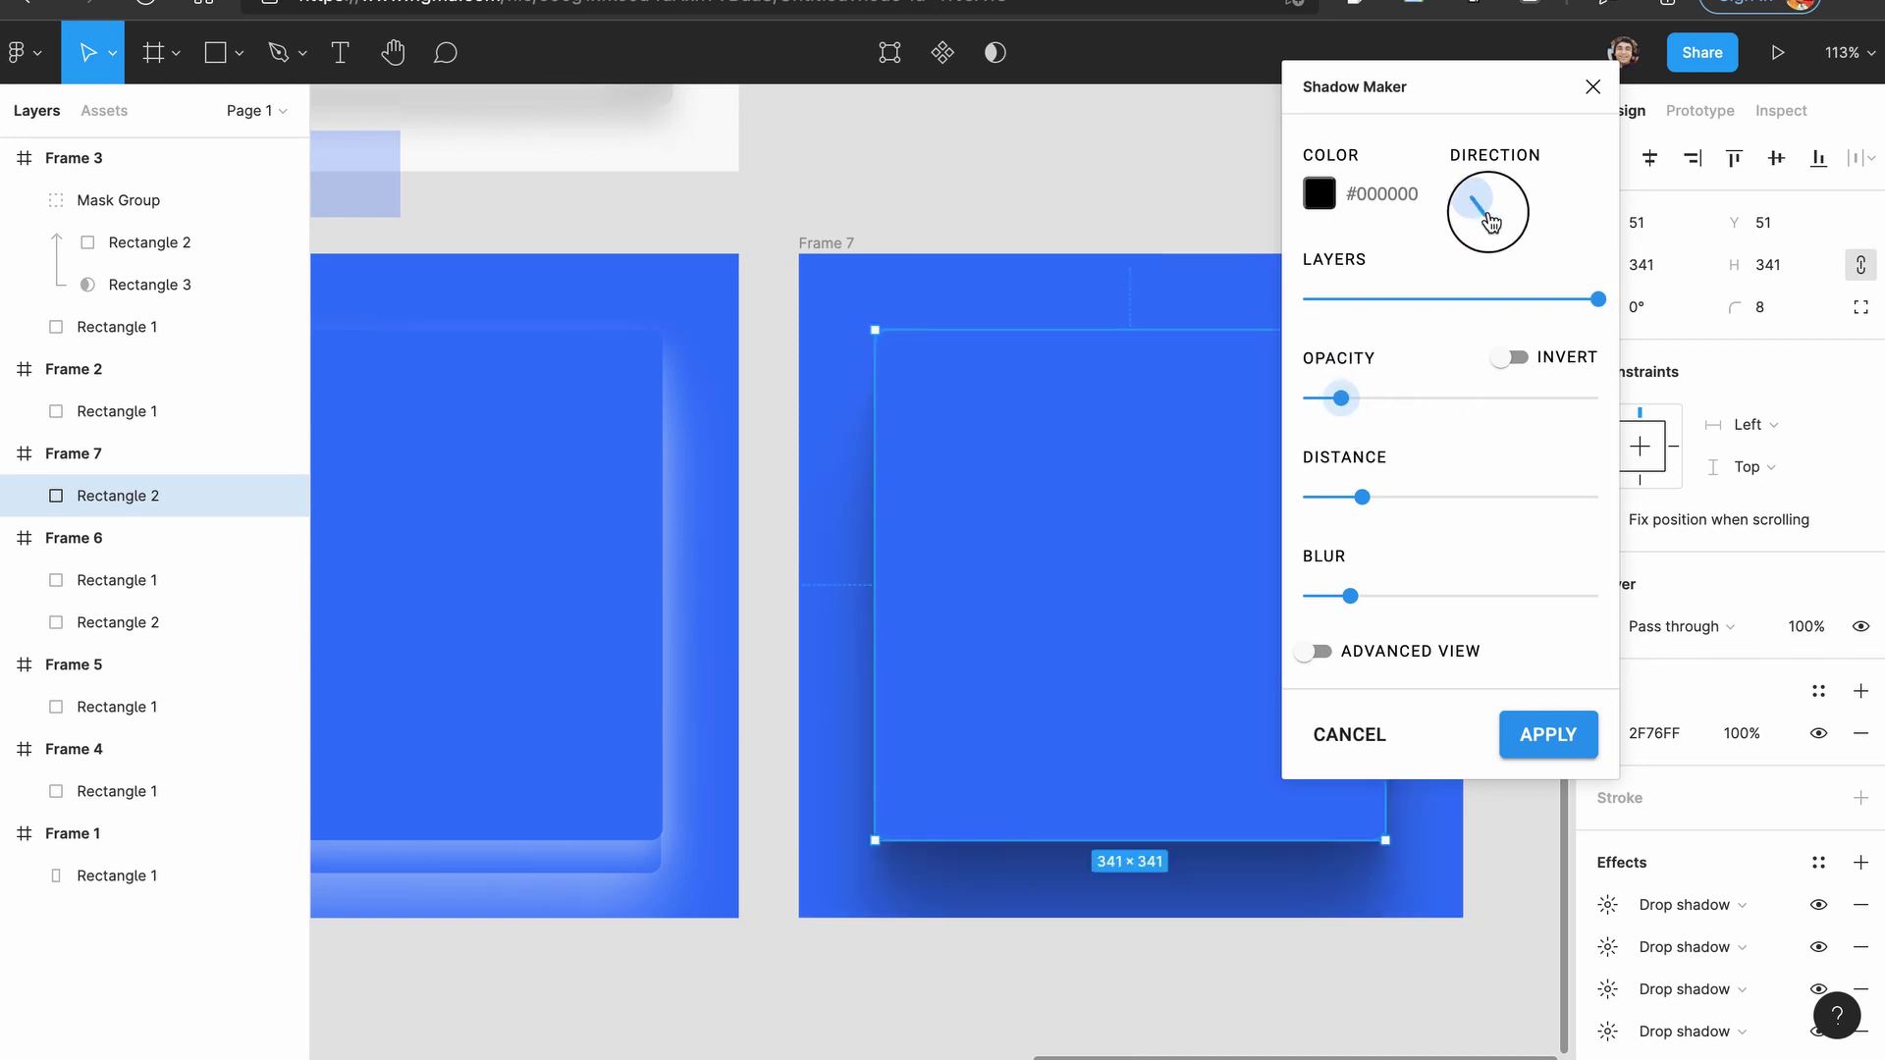
{"action": "left_click_drag", "start_coordinate": [1490, 222], "coordinate": [1476, 222]}
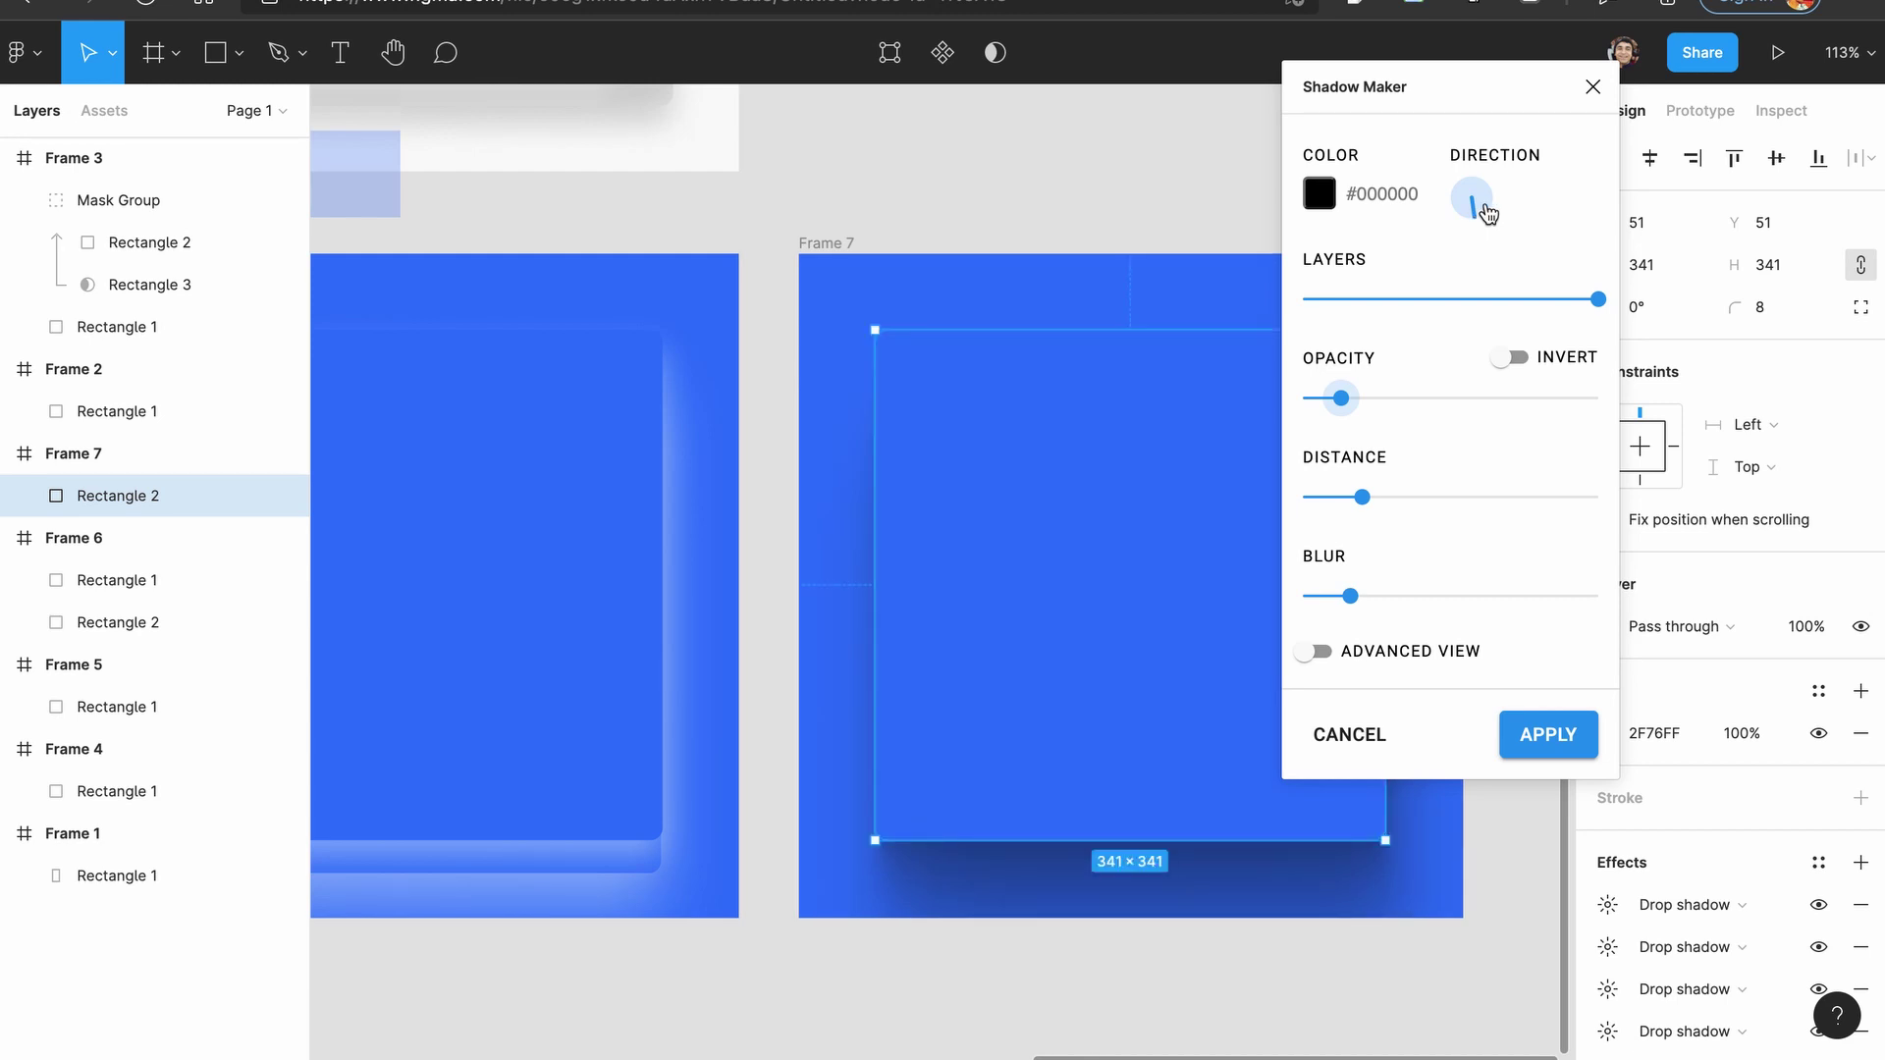
{"action": "left_click_drag", "start_coordinate": [1478, 205], "coordinate": [1492, 209]}
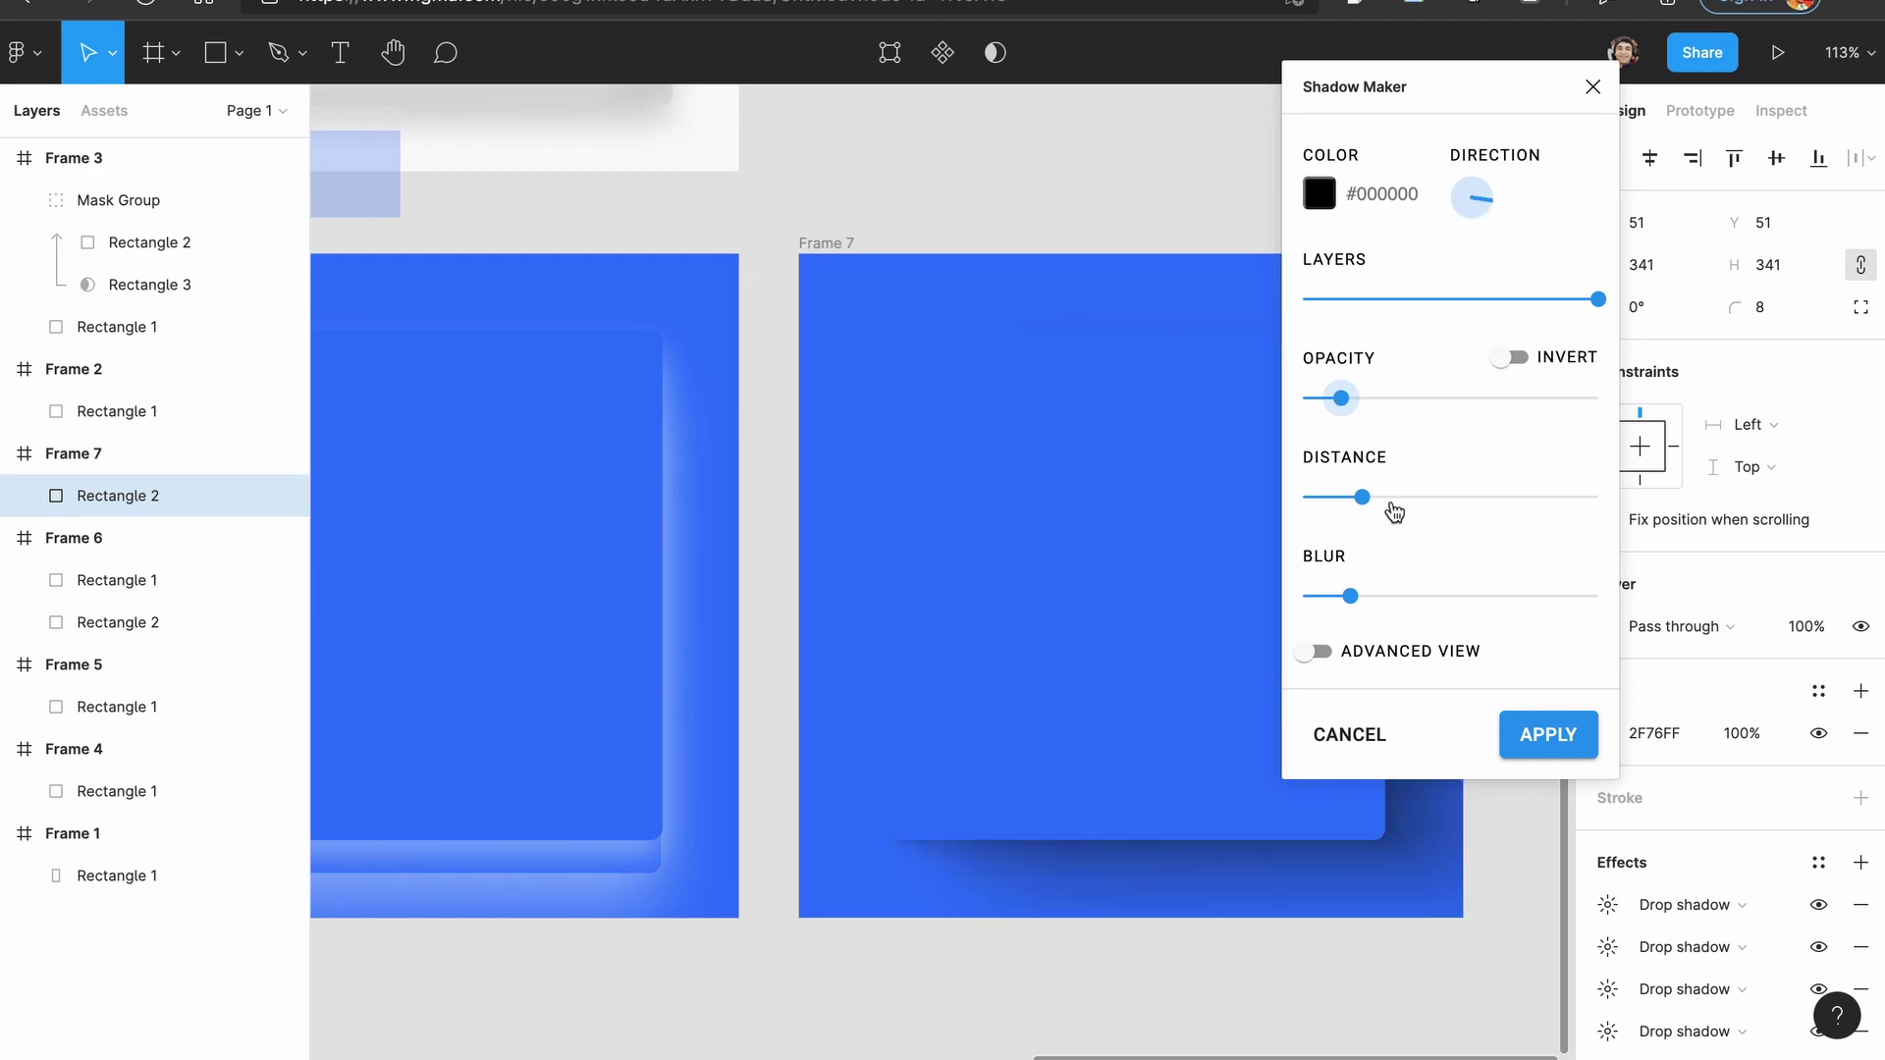
{"action": "left_click", "coordinate": [1351, 597]}
{"action": "left_click_drag", "start_coordinate": [1358, 602], "coordinate": [1479, 600]}
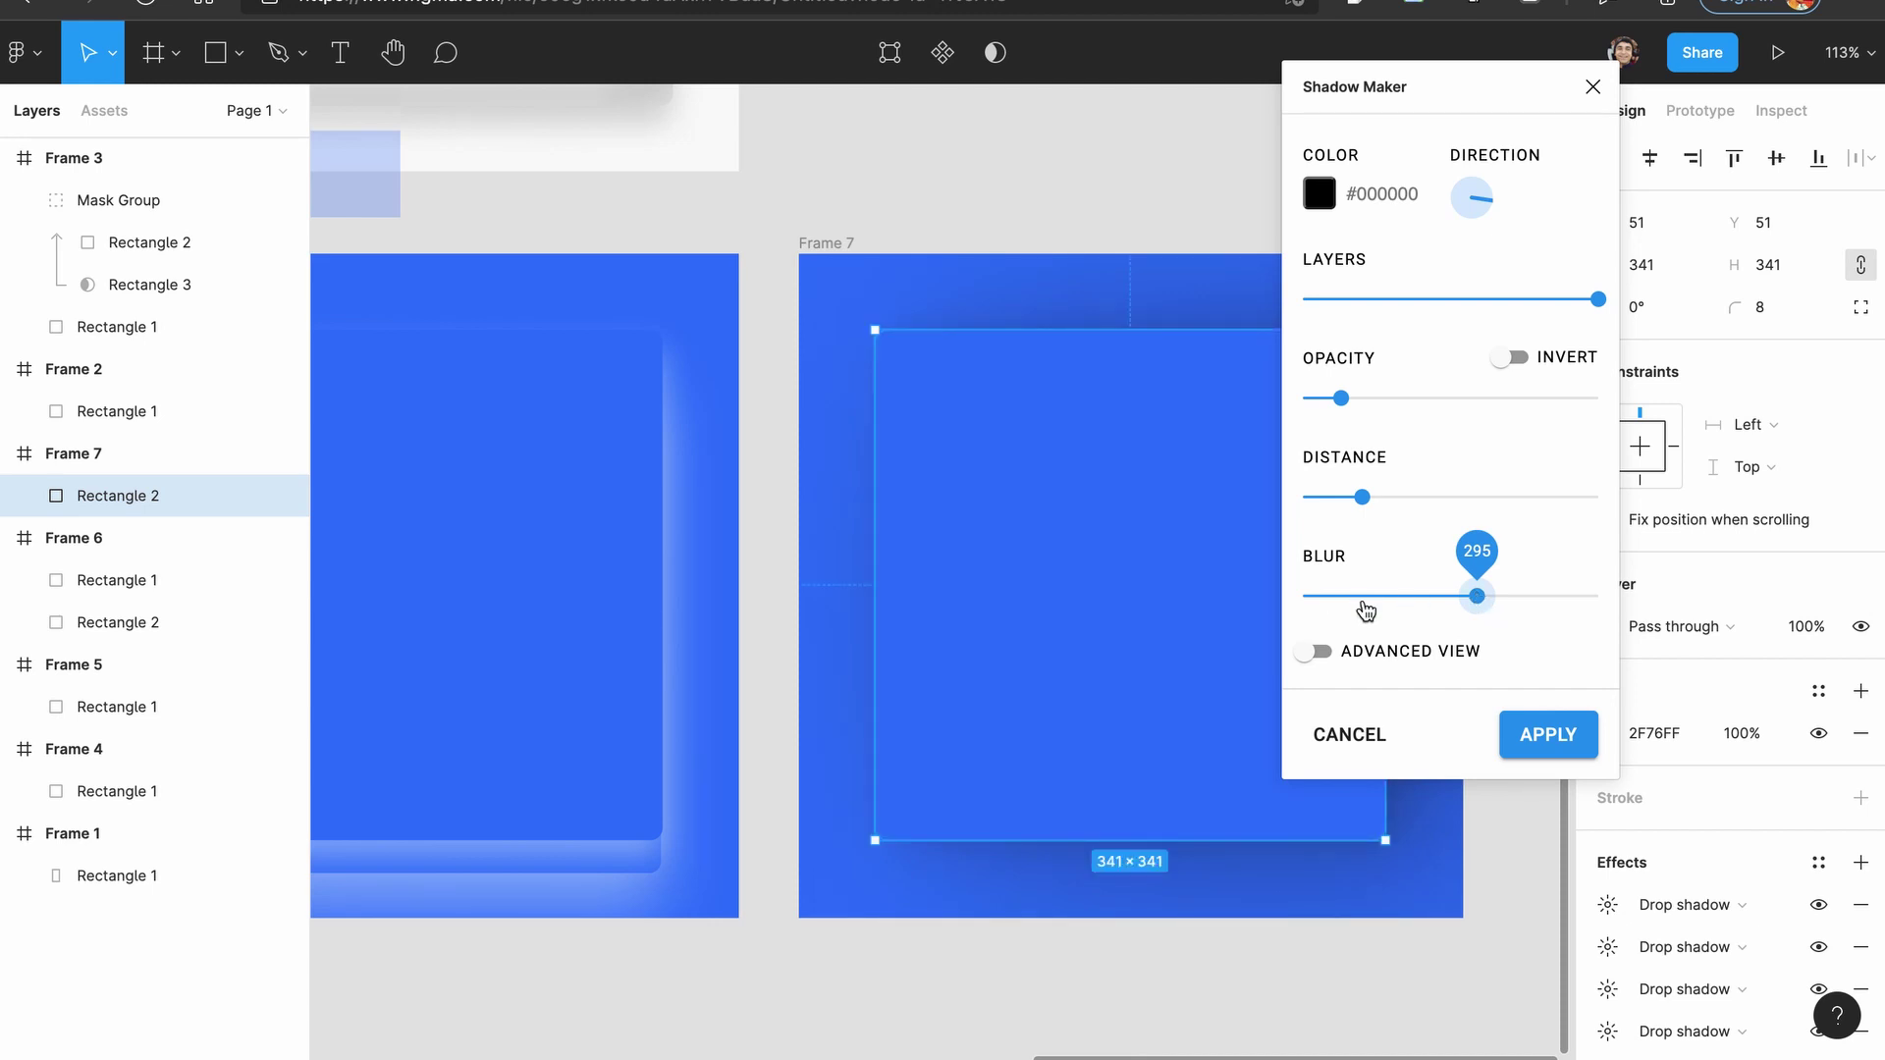
Enable the plugin's advanced view and reshape the distance and blur curves by moving their first handles left and below the curve's baseline.
{"action": "left_click", "coordinate": [1320, 652]}
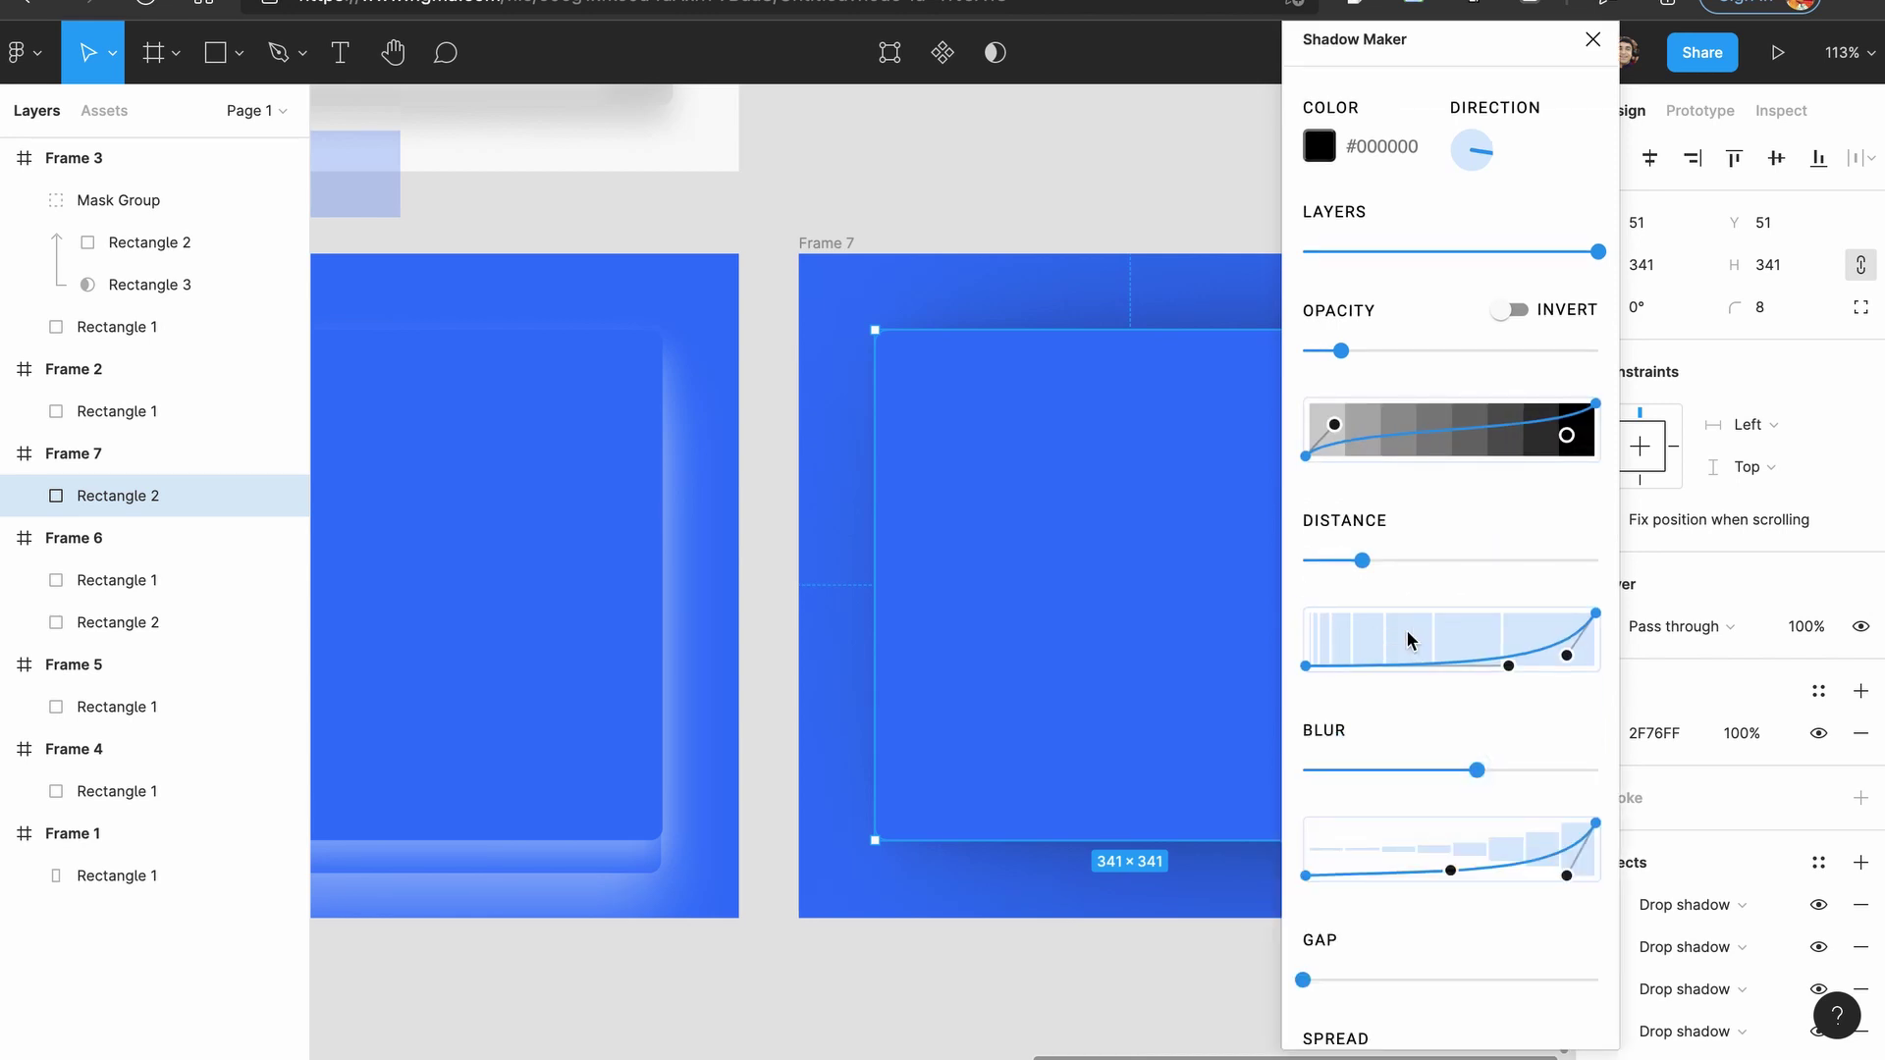
{"action": "left_click_drag", "start_coordinate": [1504, 674], "coordinate": [1354, 676]}
{"action": "scroll", "coordinate": [1355, 677], "scroll_direction": "down", "scroll_amount": 1}
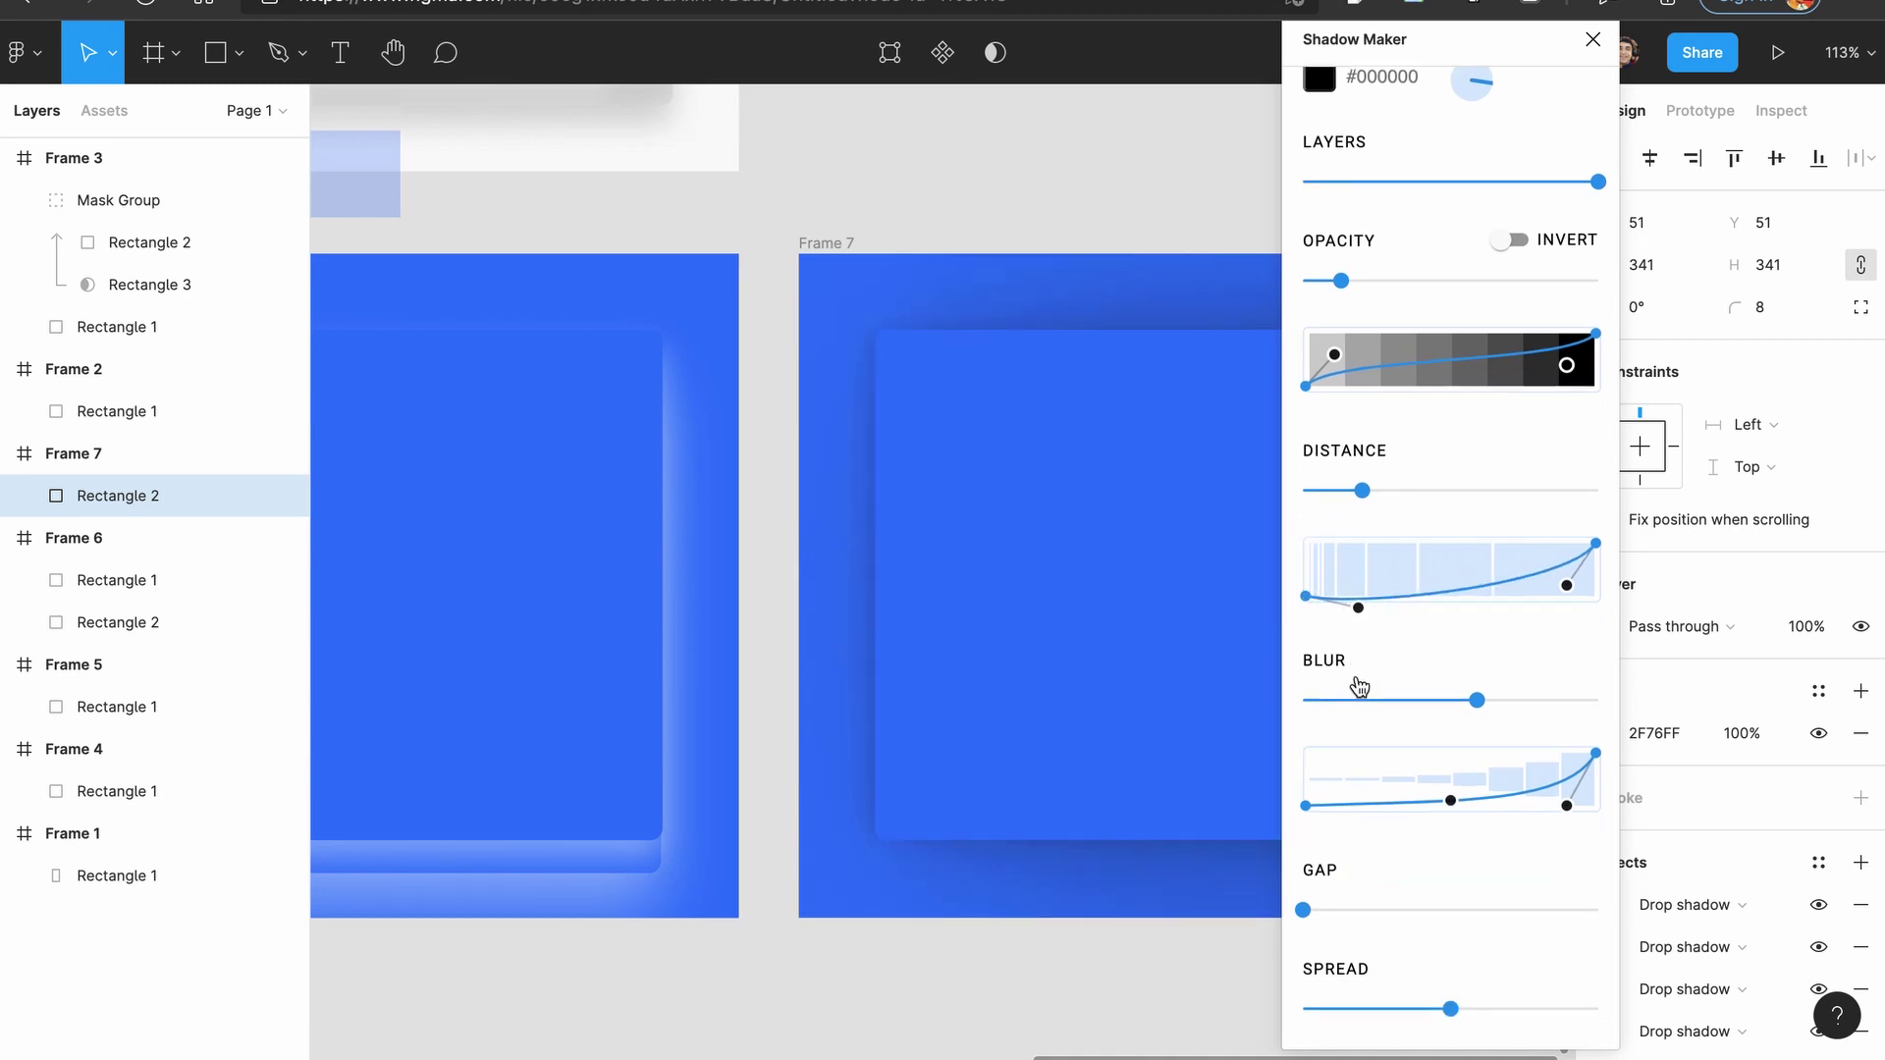
{"action": "left_click_drag", "start_coordinate": [1450, 798], "coordinate": [1420, 833]}
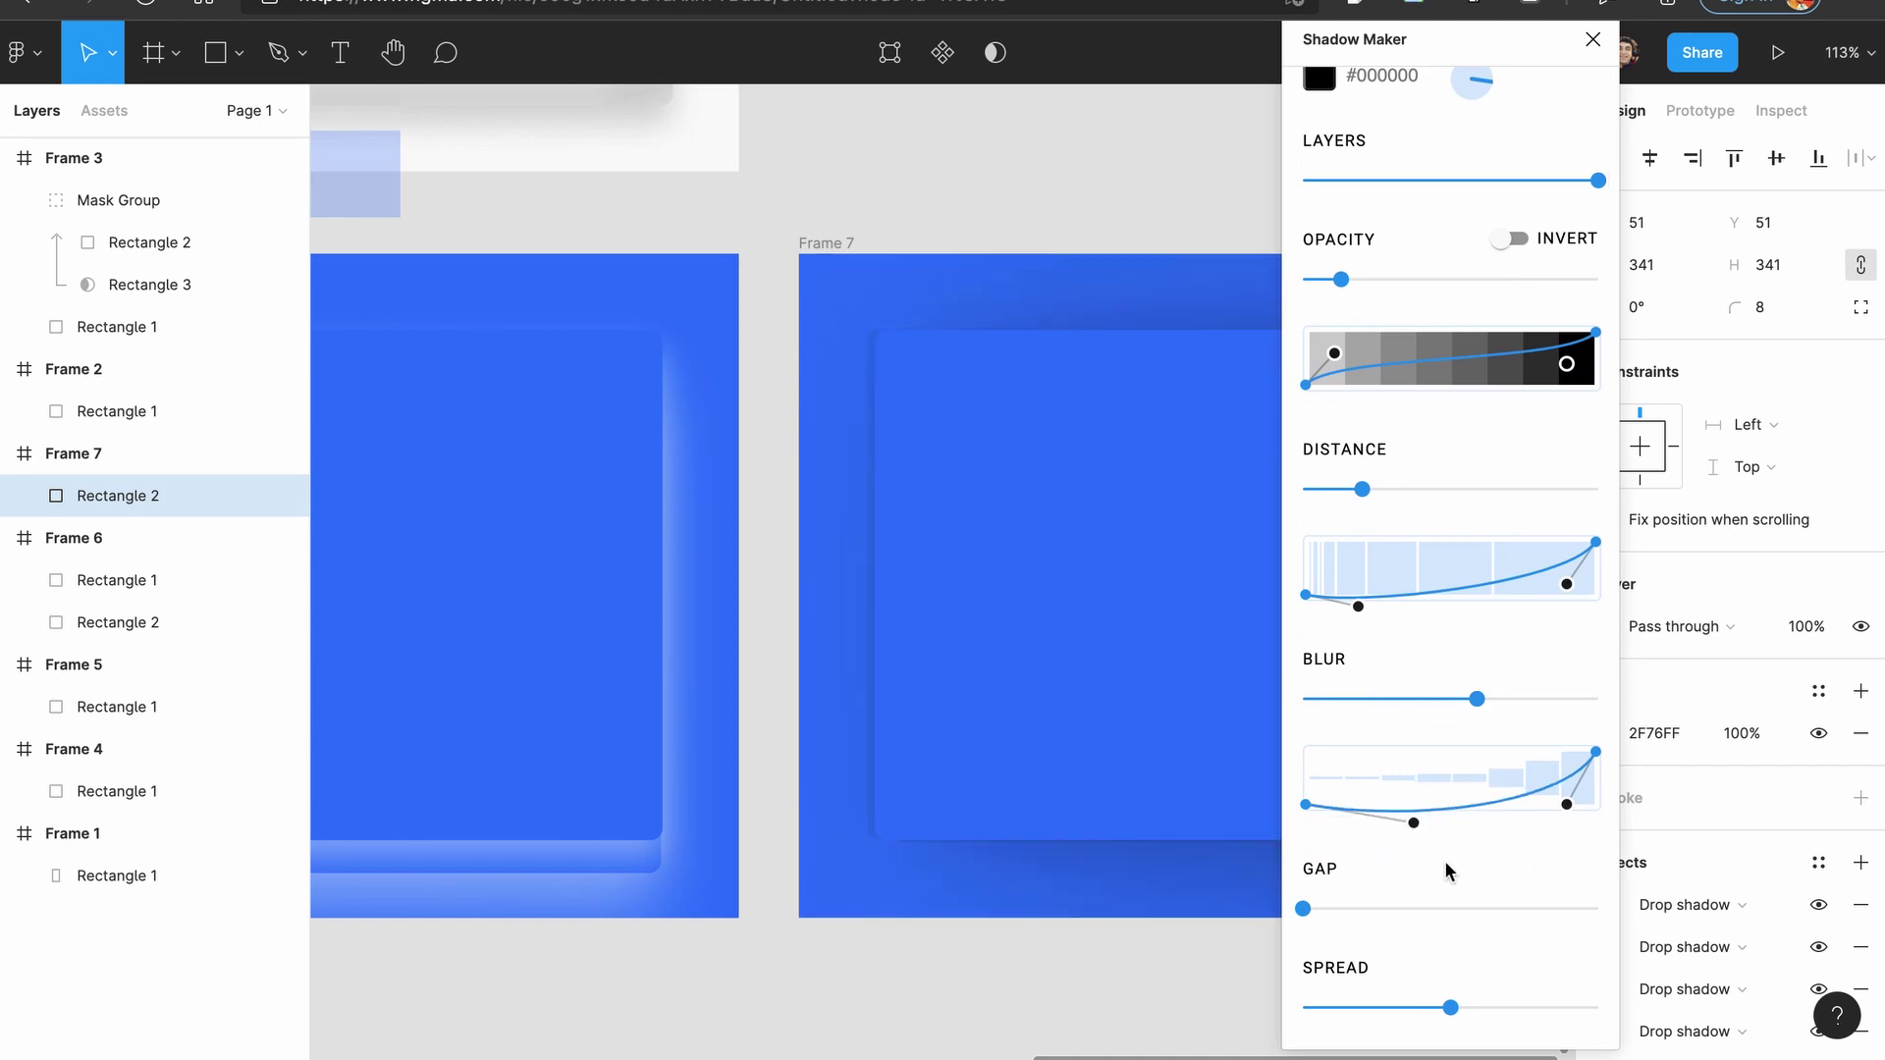
Increase the generated shadow's gap to about 30 percent of its range.
{"action": "scroll", "coordinate": [1447, 870], "scroll_direction": "down", "scroll_amount": 2}
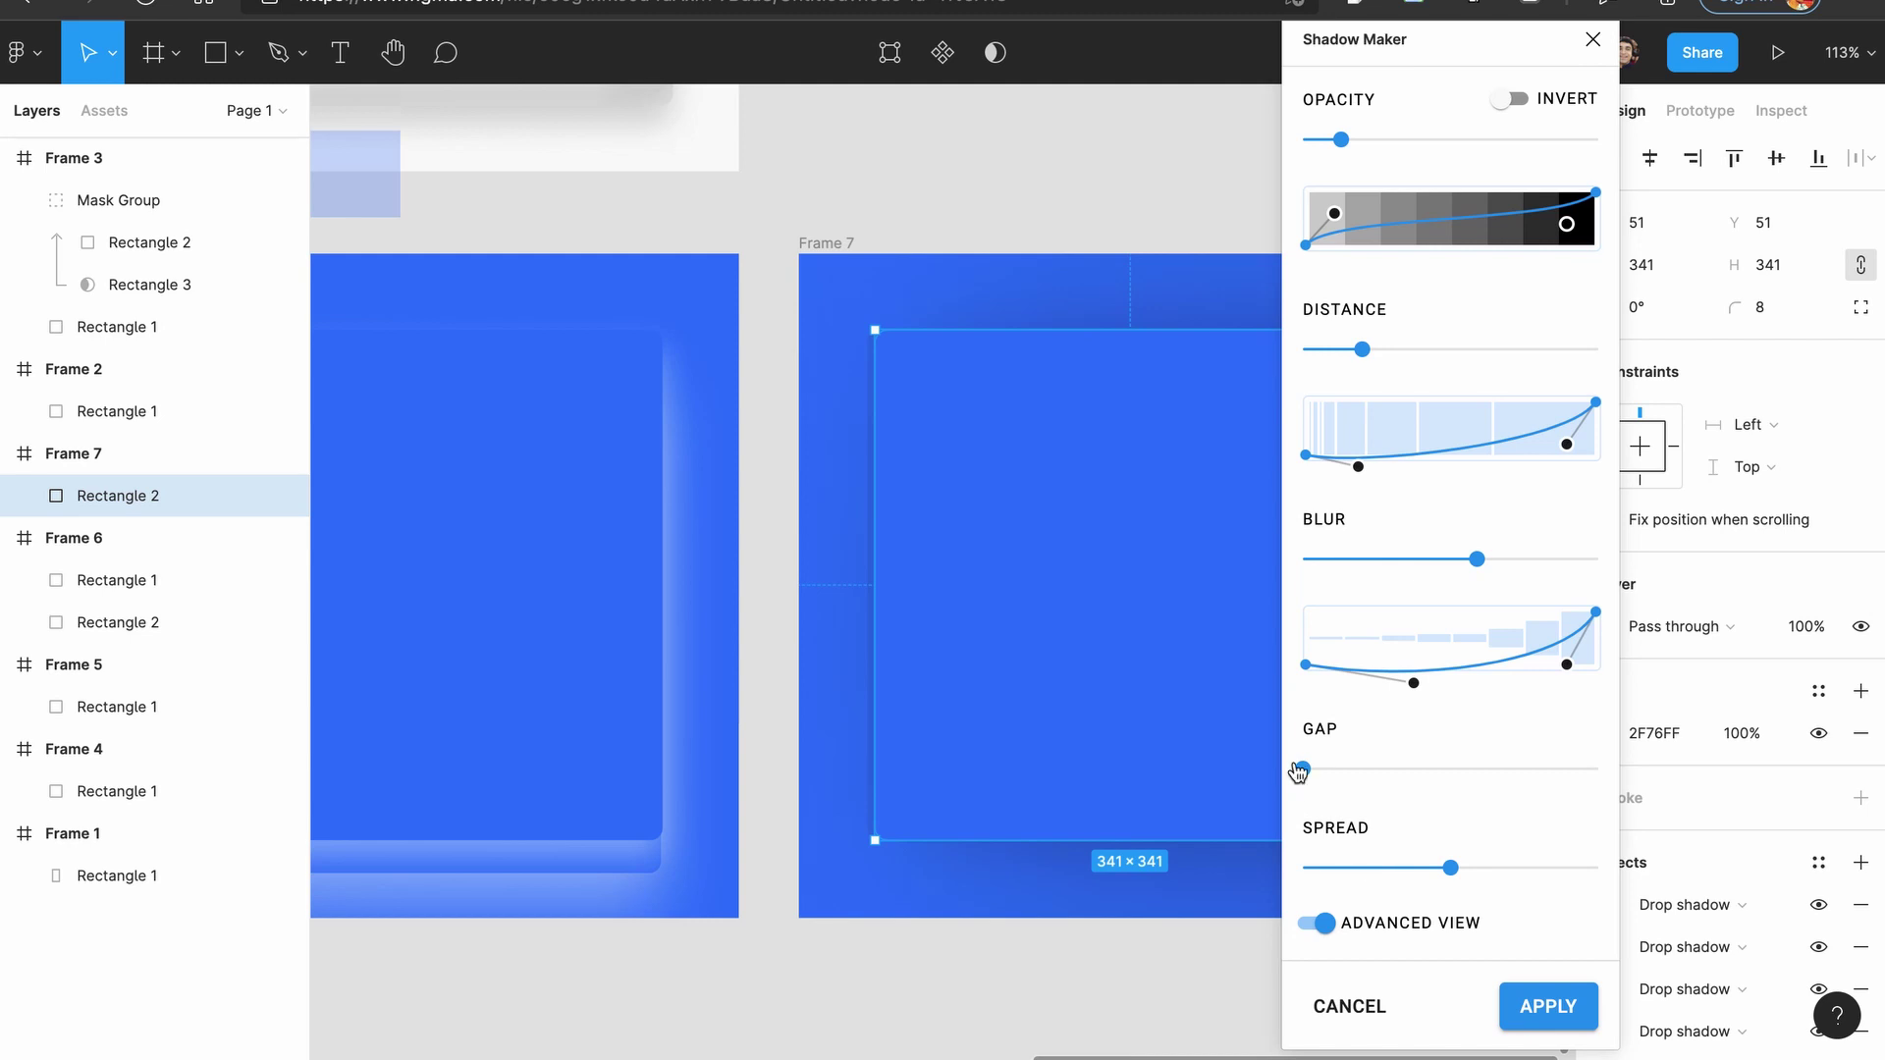
{"action": "left_click_drag", "start_coordinate": [1301, 769], "coordinate": [1392, 769]}
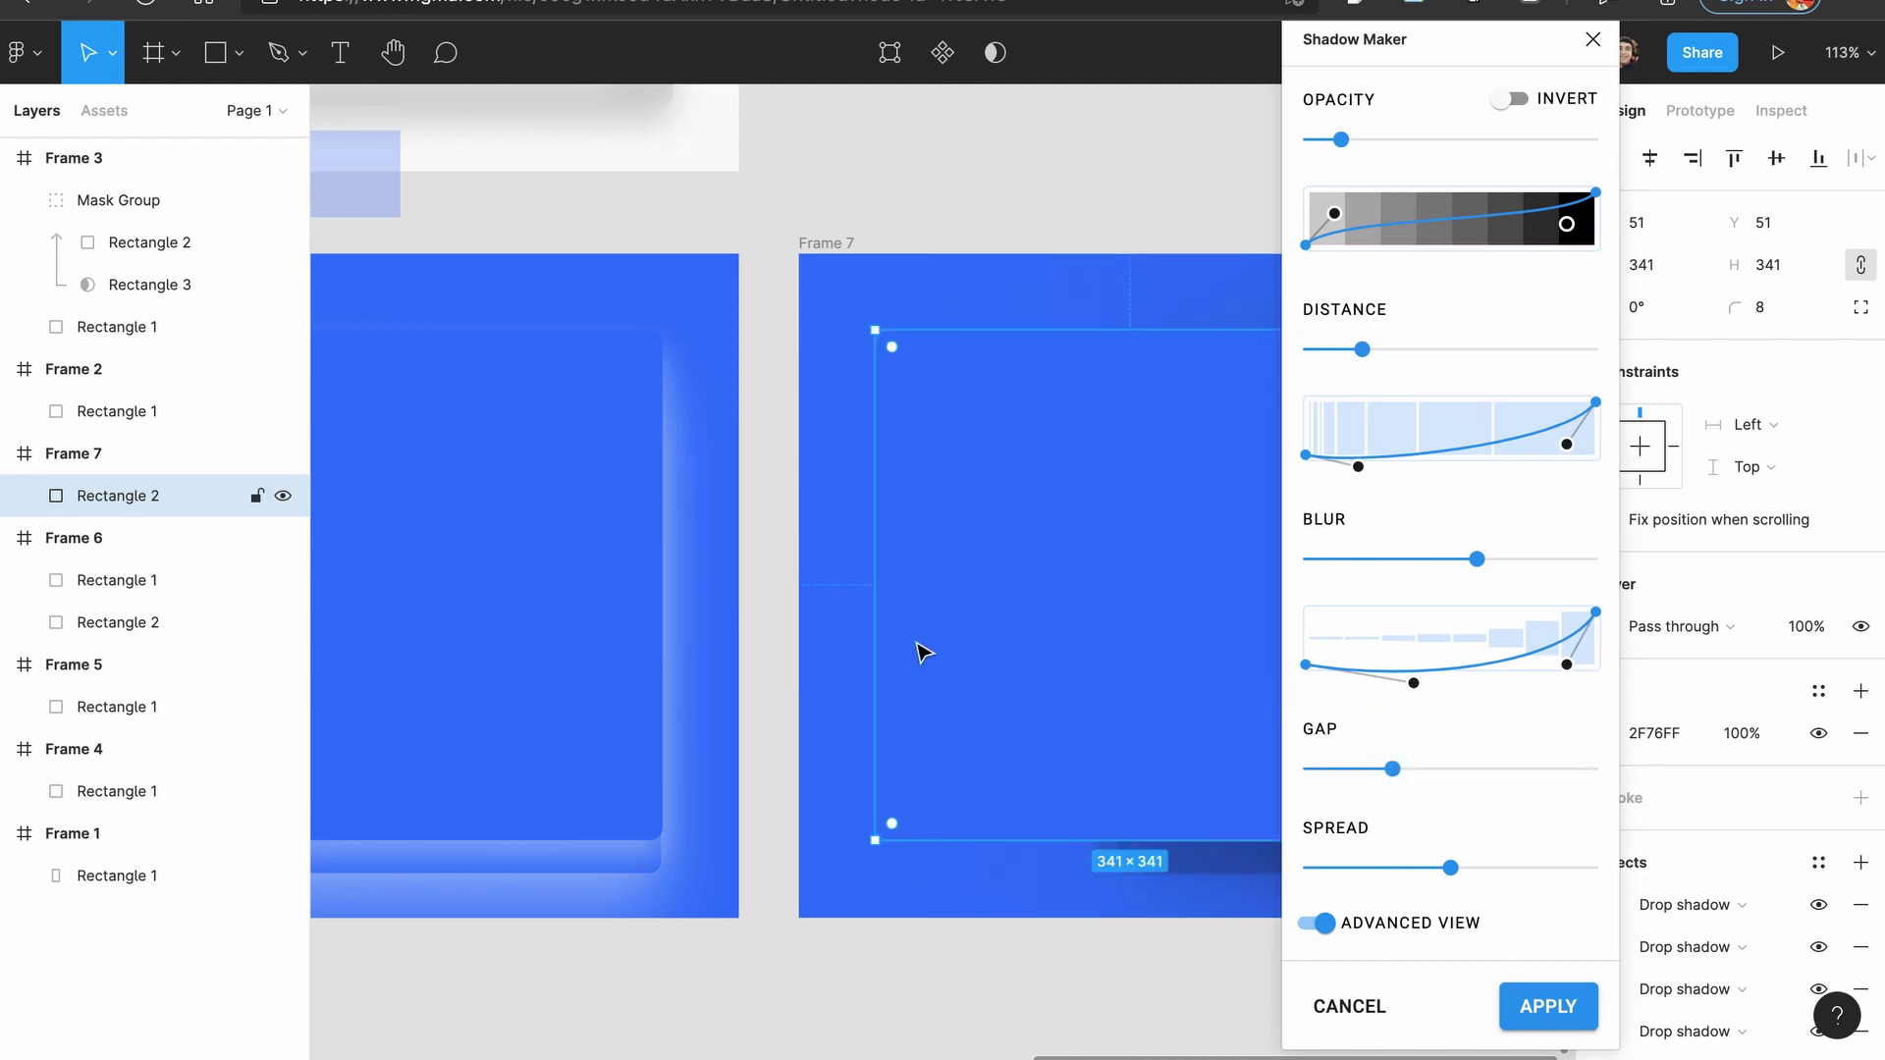
{"action": "scroll", "coordinate": [923, 653], "scroll_direction": "right", "scroll_amount": 5}
{"action": "scroll", "coordinate": [922, 653], "scroll_direction": "down", "scroll_amount": 1}
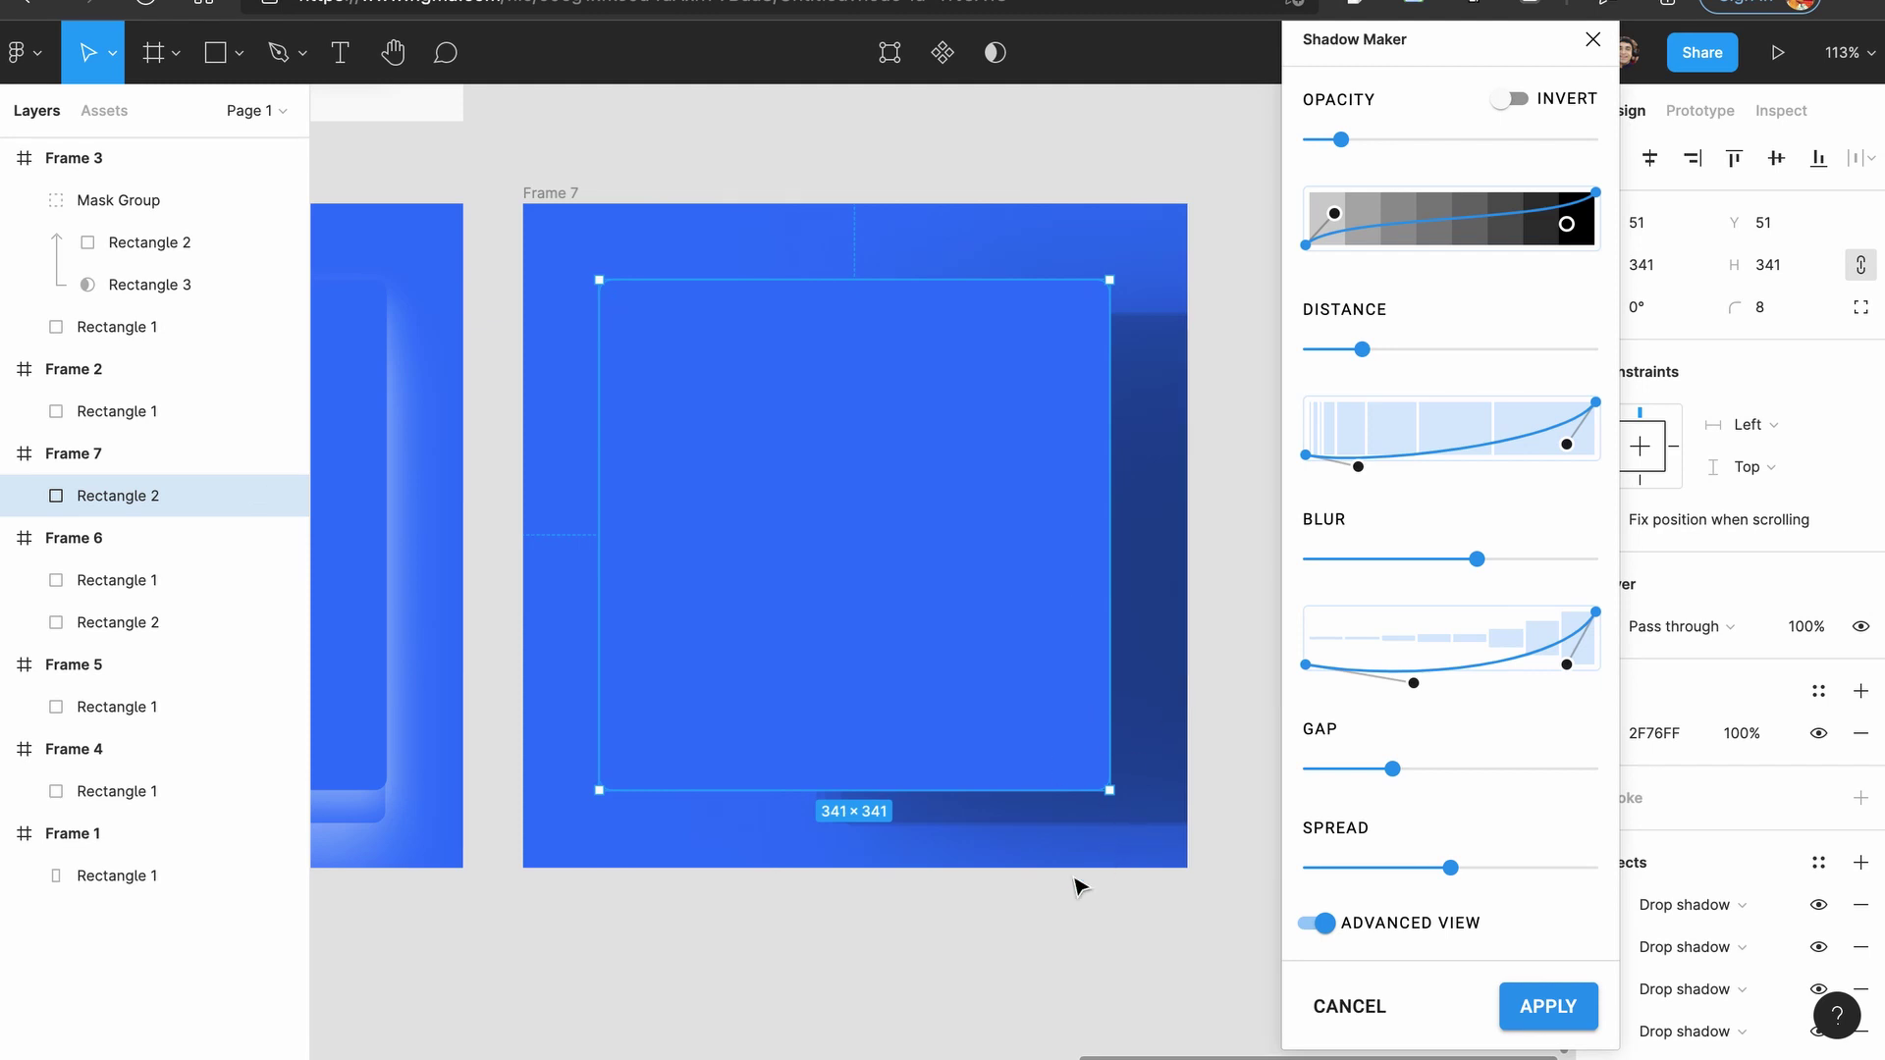